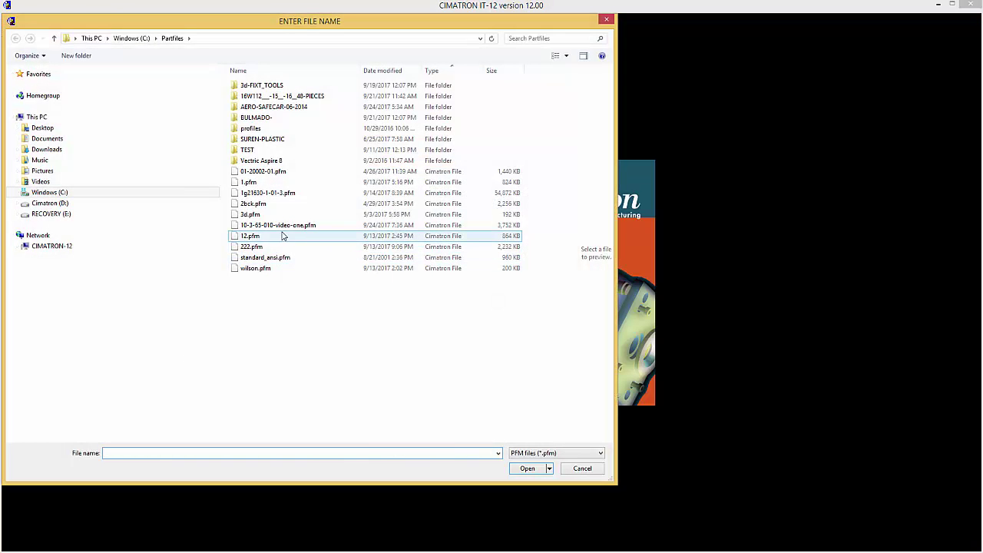
Open the part file 10-3-65-010-video-one.pfm from the Partfiles folder
click(281, 225)
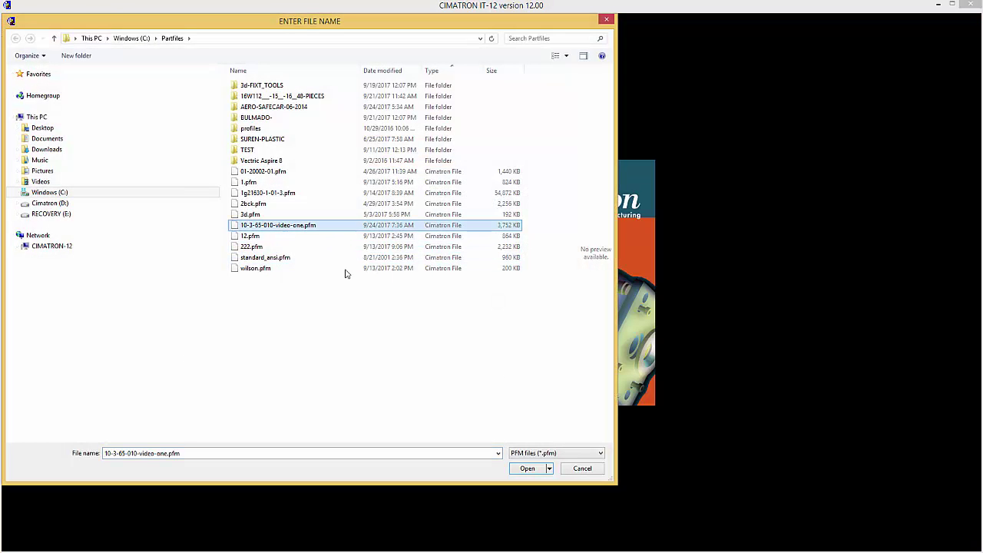
click(527, 469)
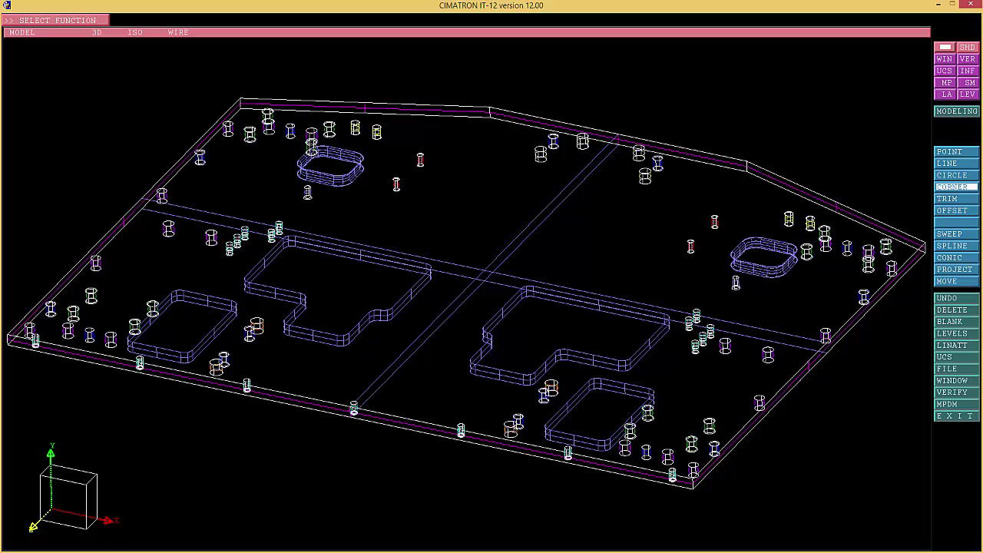
Examine the holes near the plate's upper-left corner up close, and return to the full model view
right_click(956, 187)
click(956, 187)
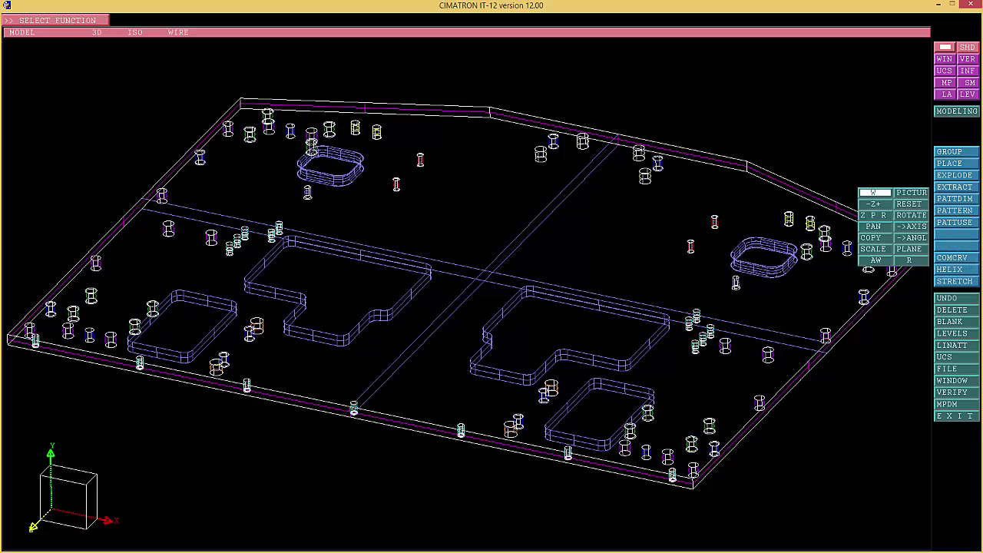
click(891, 194)
click(221, 154)
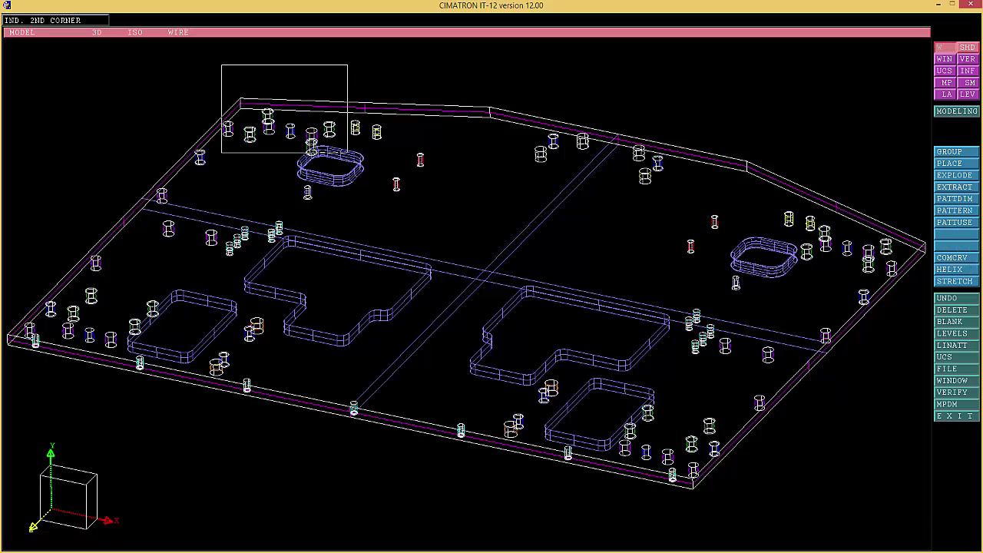
click(352, 80)
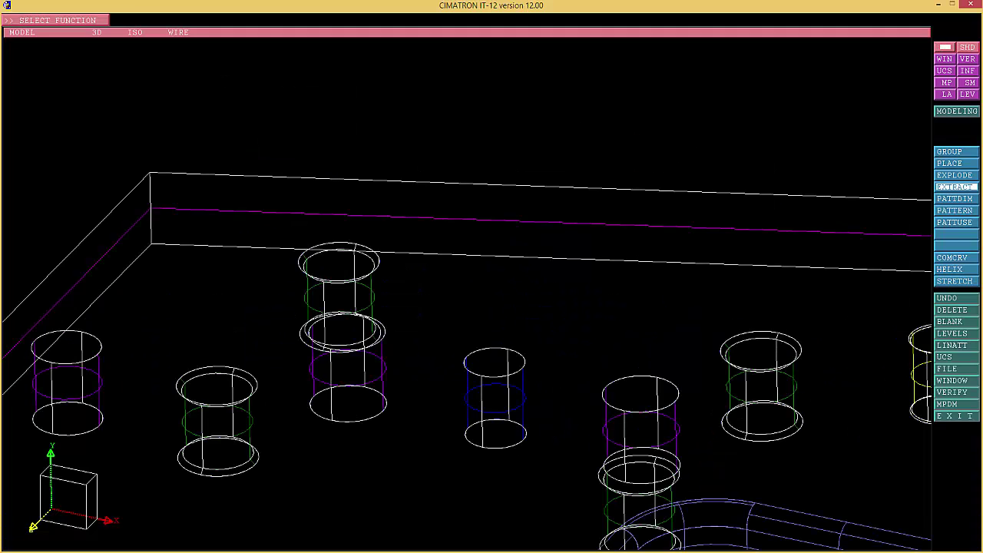
click(956, 187)
click(876, 260)
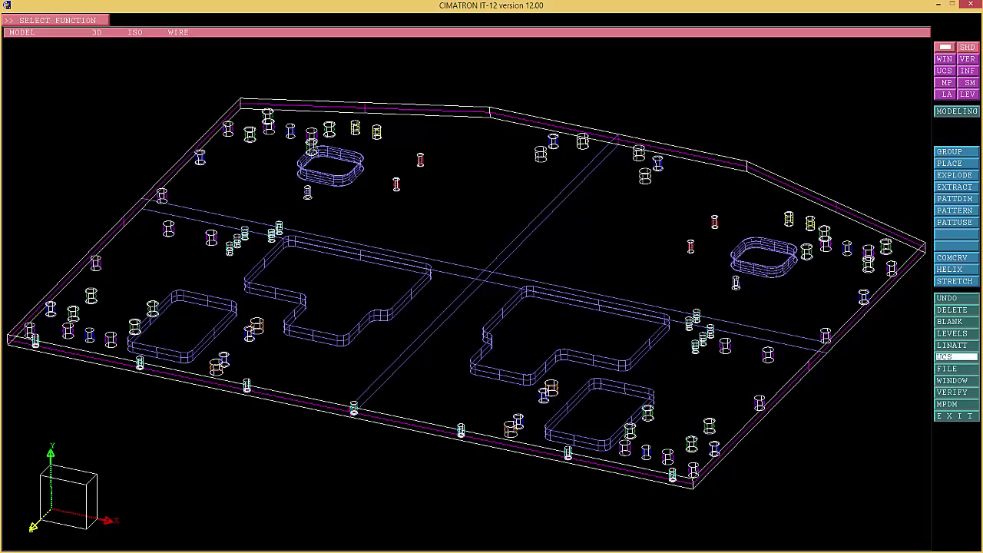
Bring back the modeling function set that contains the Sweep command
middle_click(957, 234)
middle_click(957, 234)
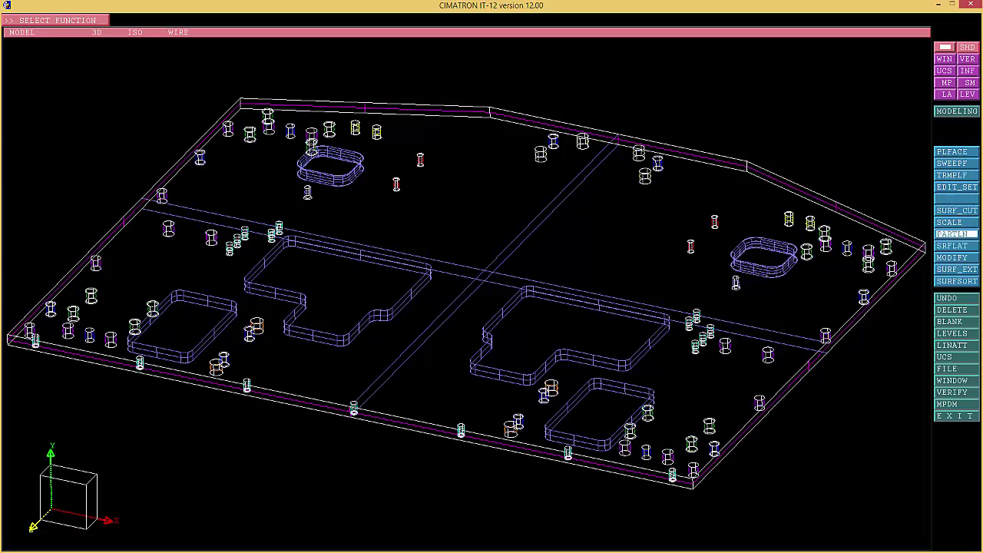
middle_click(957, 234)
middle_click(957, 234)
middle_click(957, 235)
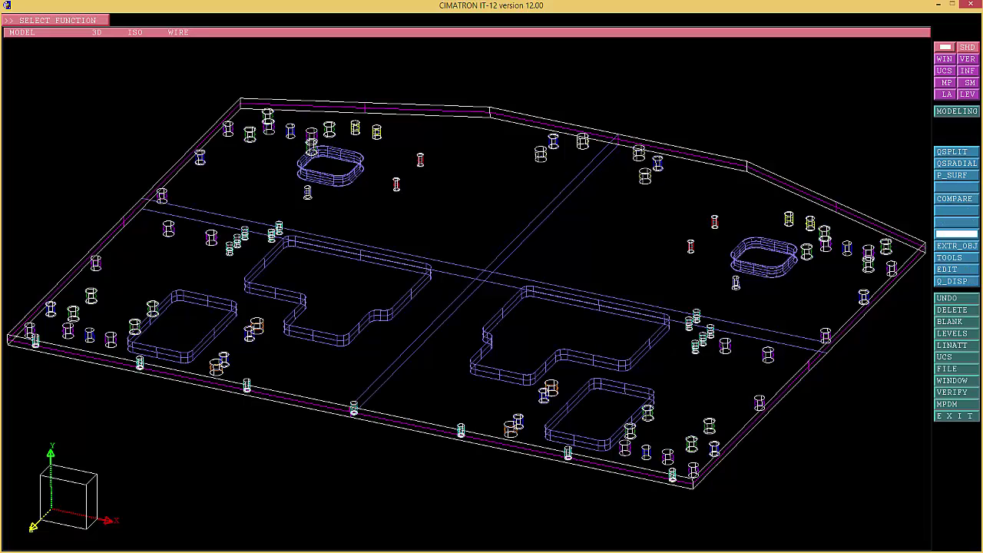
middle_click(957, 234)
click(958, 234)
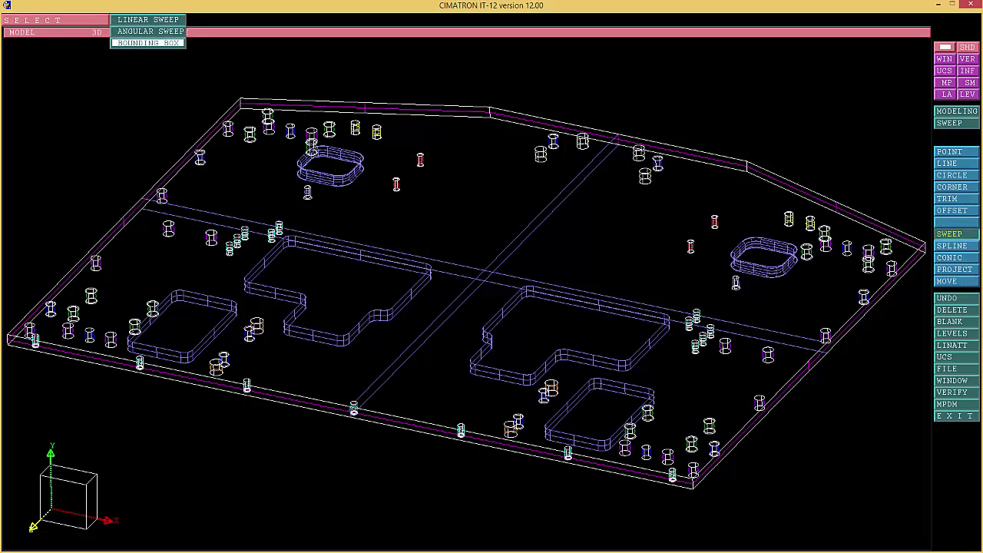
click(149, 43)
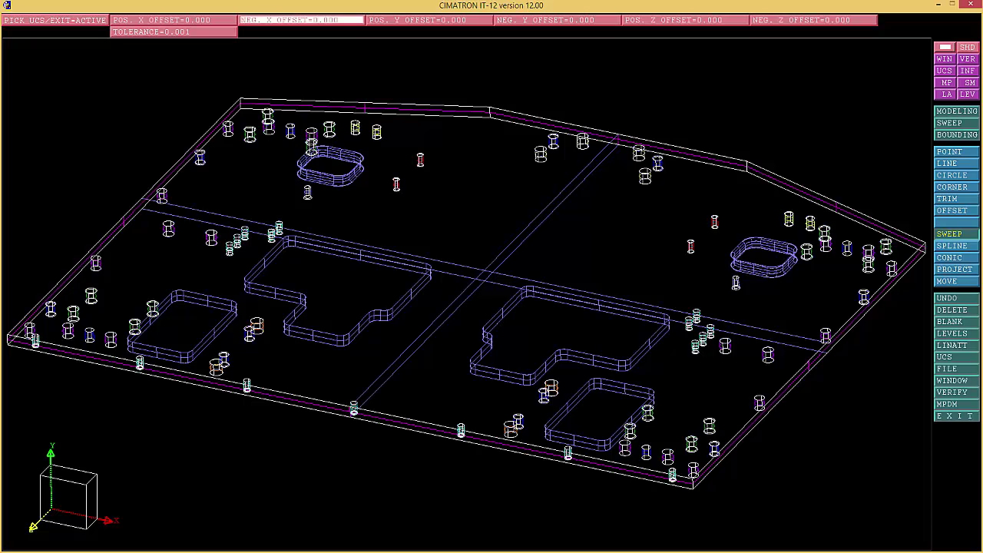
middle_click(407, 157)
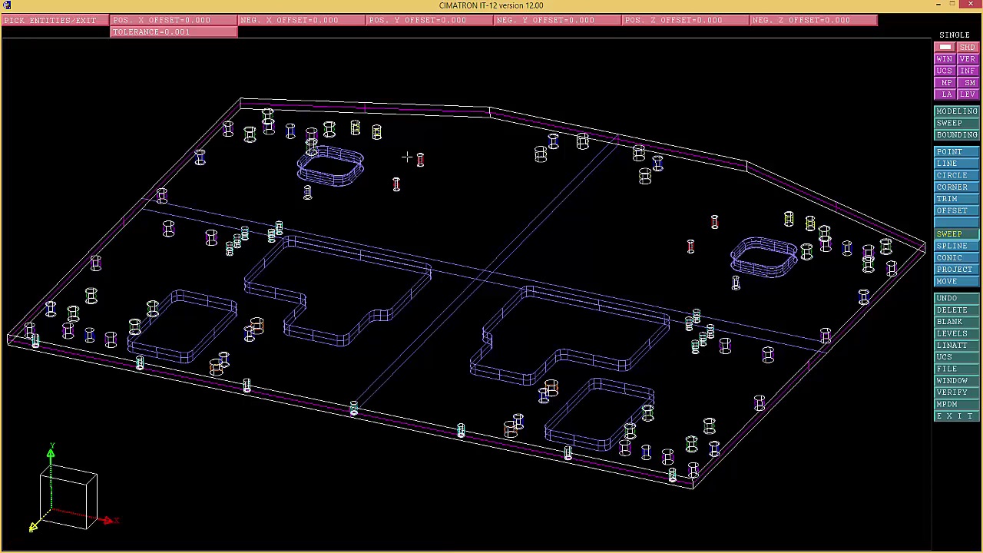
right_click(407, 156)
click(468, 259)
right_click(407, 157)
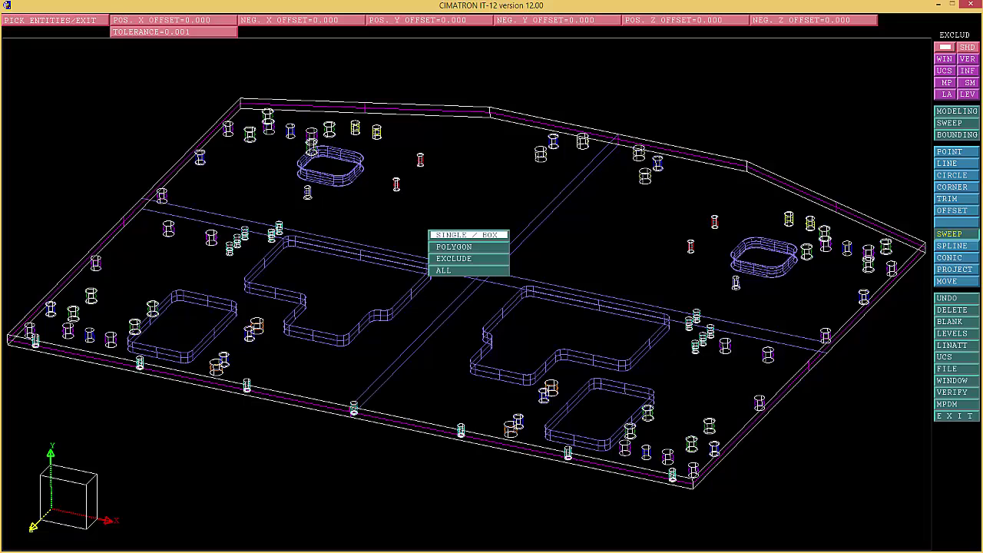
middle_click(468, 235)
middle_click(147, 20)
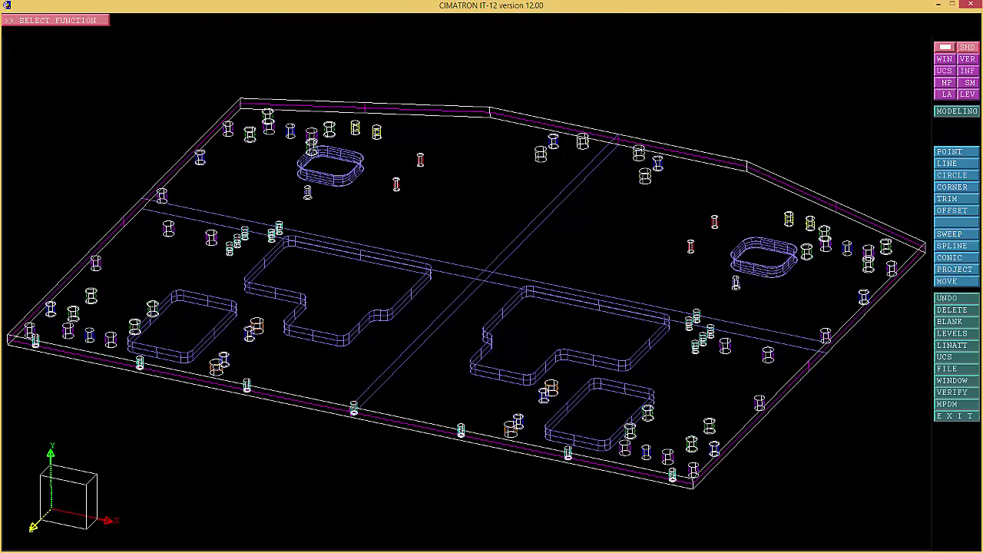
Create a bounding box around all entities in the active UCS, with zero offsets and a 0.001 tolerance
click(957, 234)
click(148, 44)
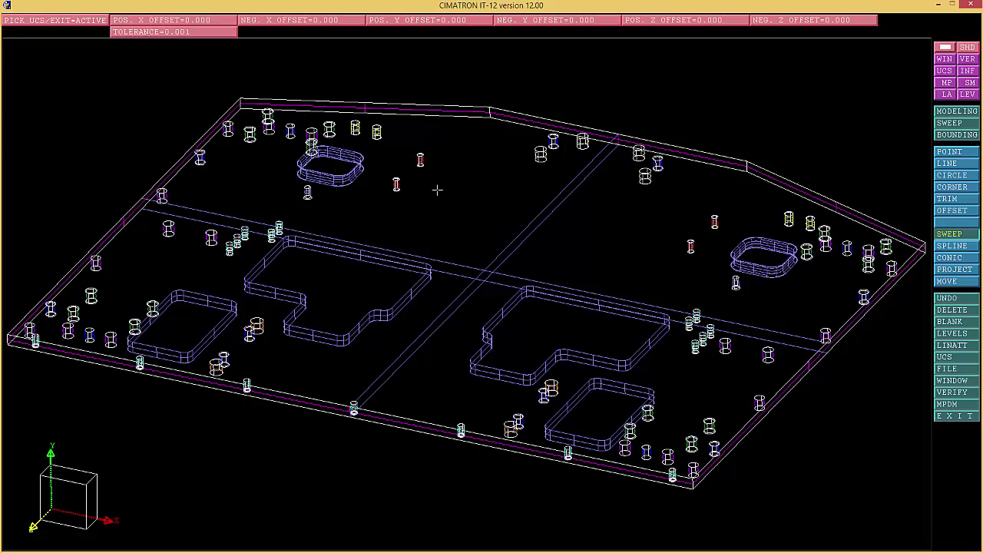
middle_click(437, 190)
right_click(437, 190)
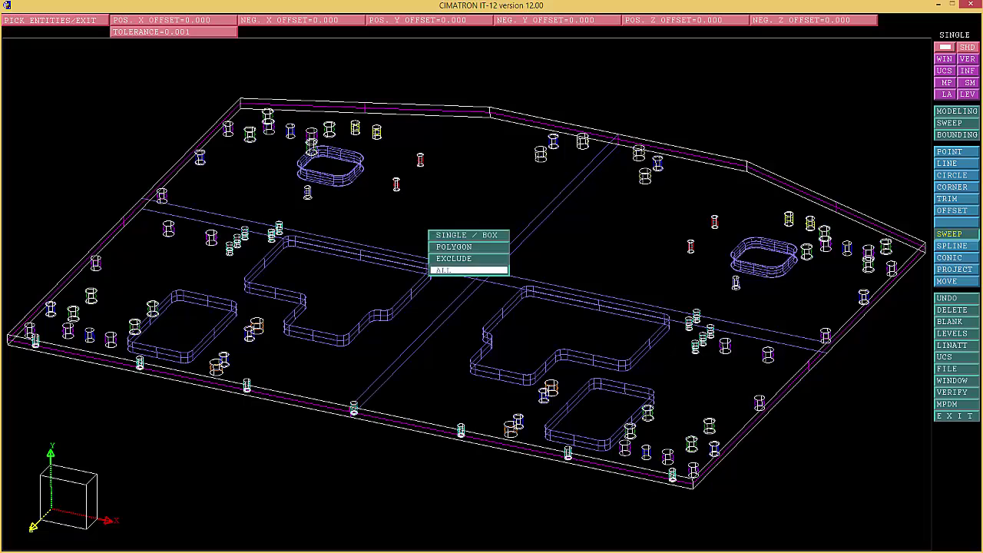
click(469, 269)
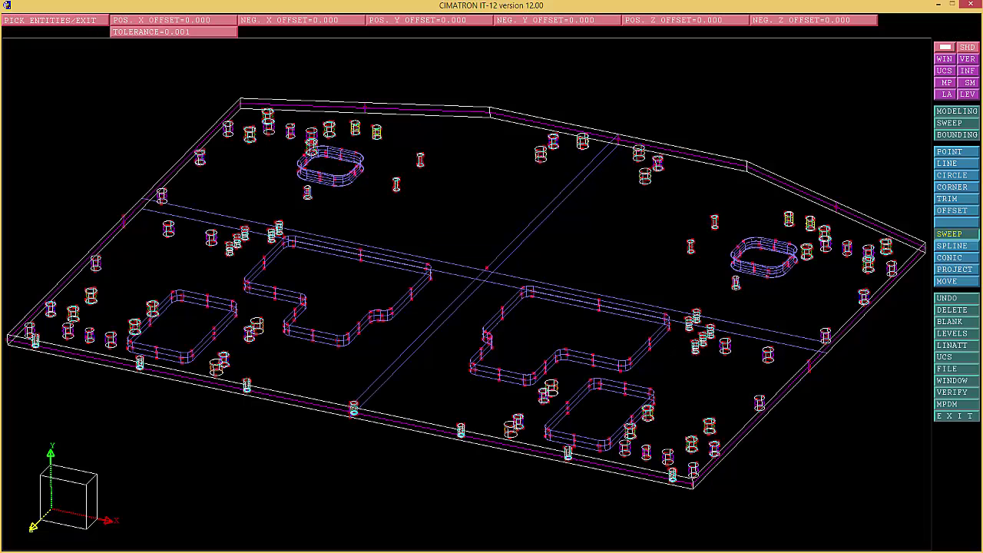
middle_click(469, 270)
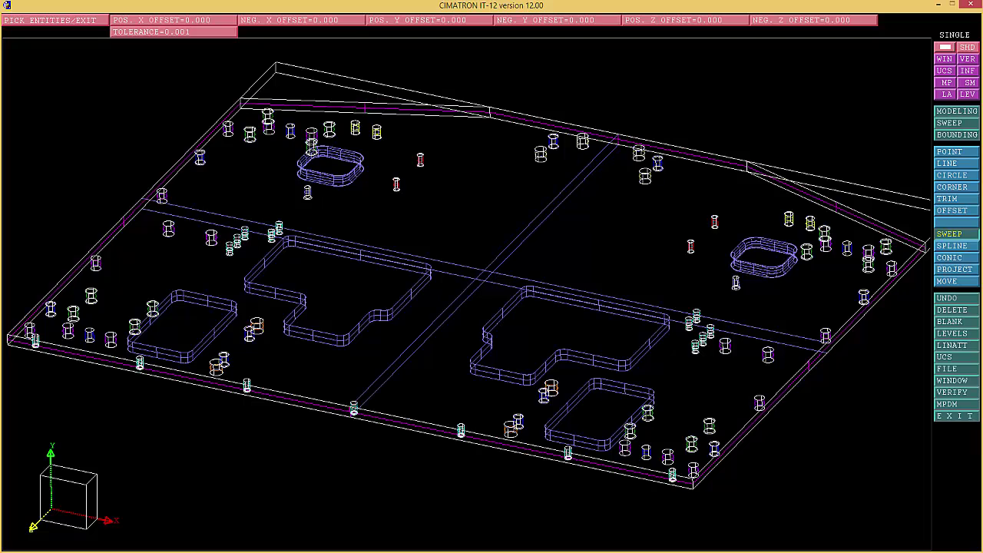
middle_click(438, 191)
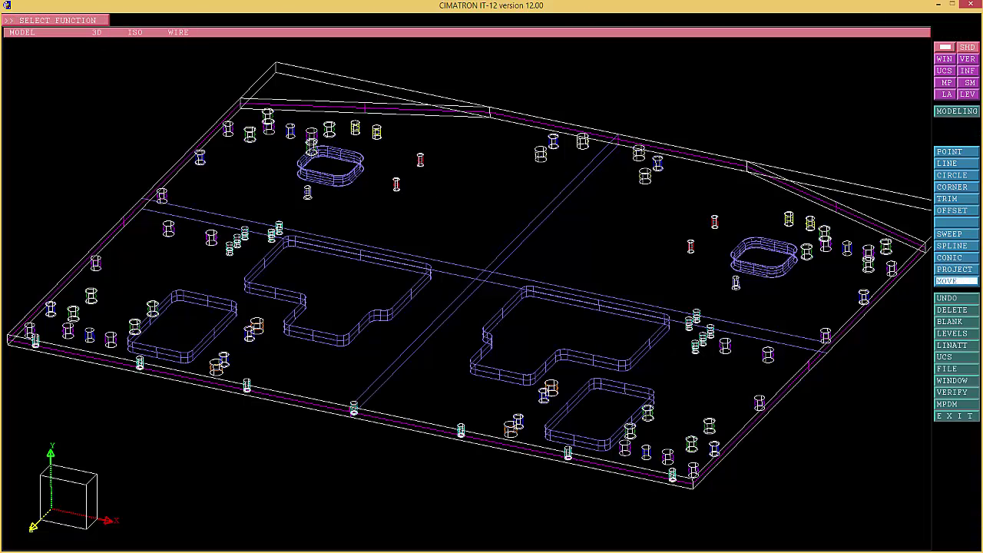
Display the MODEL coordinate system on the plate
click(957, 357)
click(136, 79)
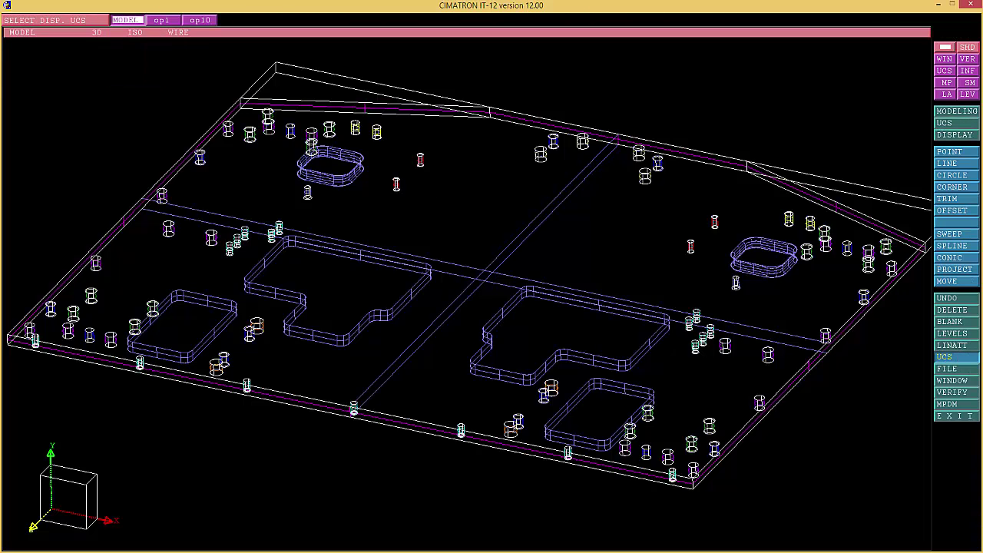
click(128, 21)
middle_click(128, 21)
middle_click(128, 21)
right_click(957, 357)
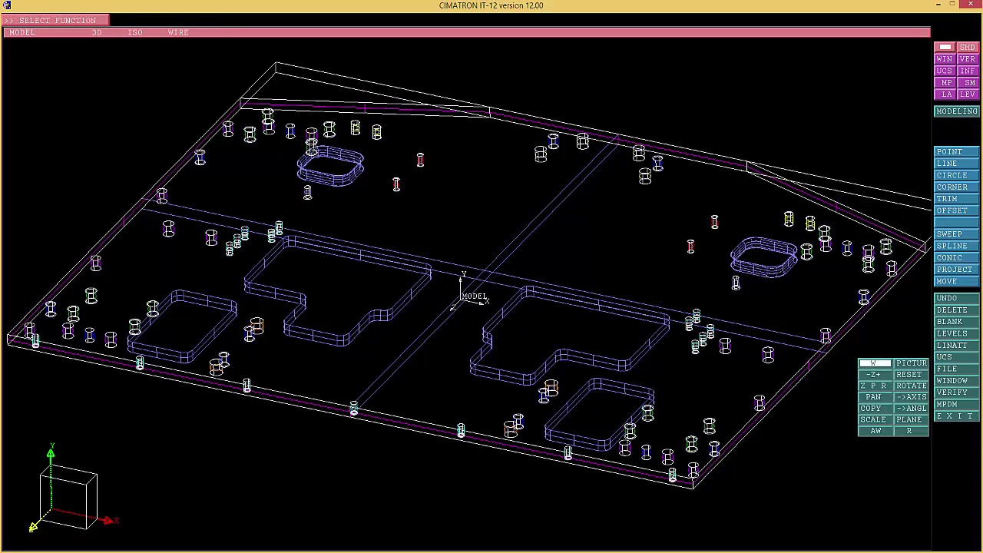
click(912, 431)
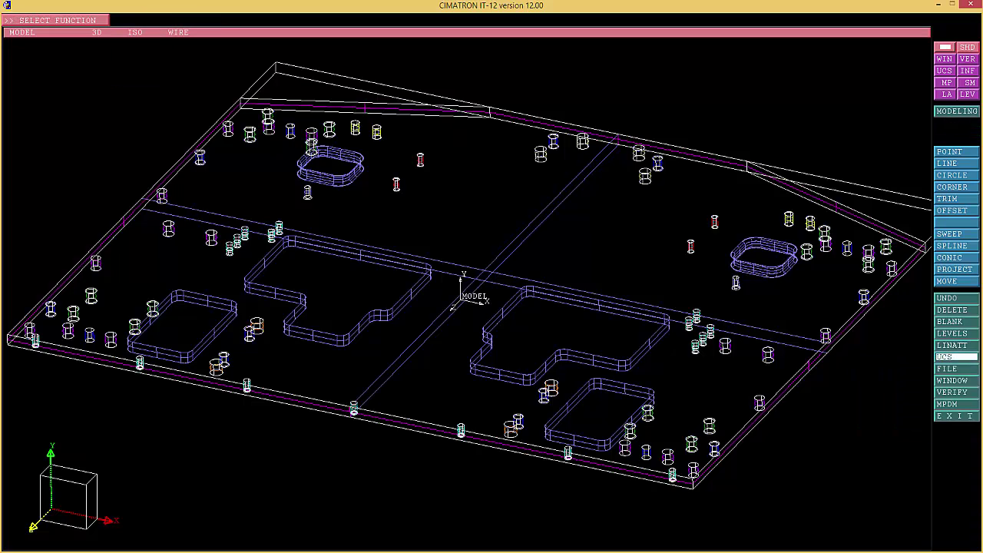
Define a new UCS named op10a by origin and rotation, referenced to MODEL, with its origin at the bounding box's upper-left top corner endpoint
click(956, 357)
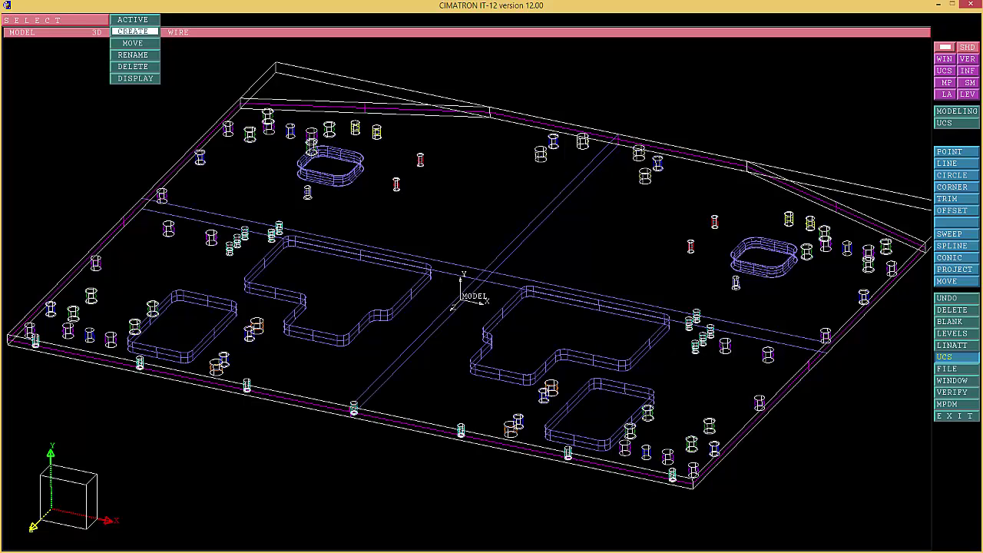
click(136, 31)
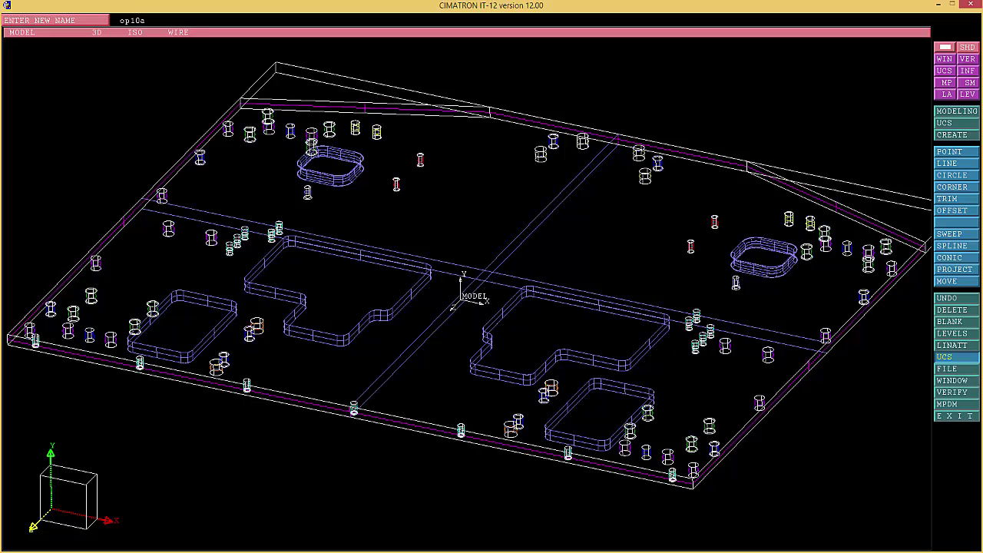
key(Return)
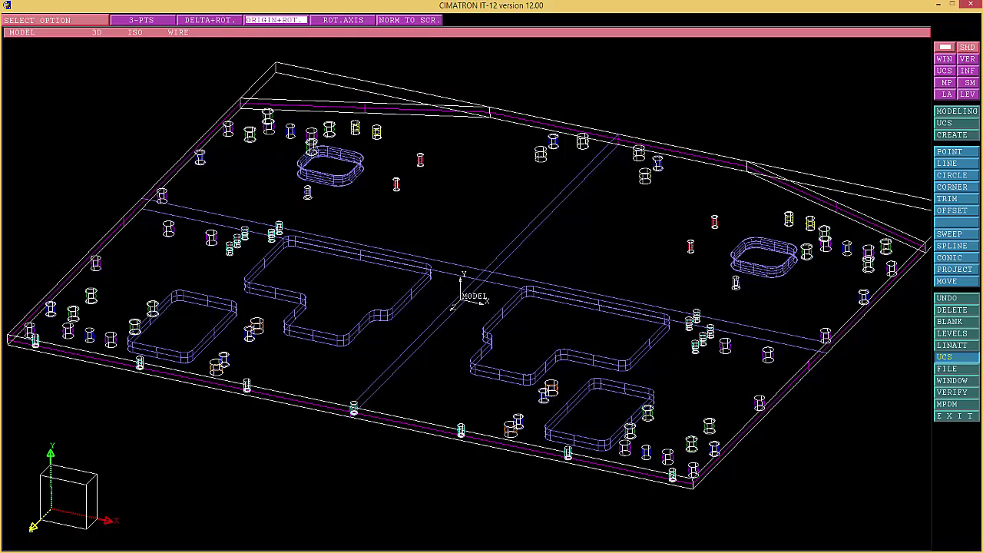
click(275, 19)
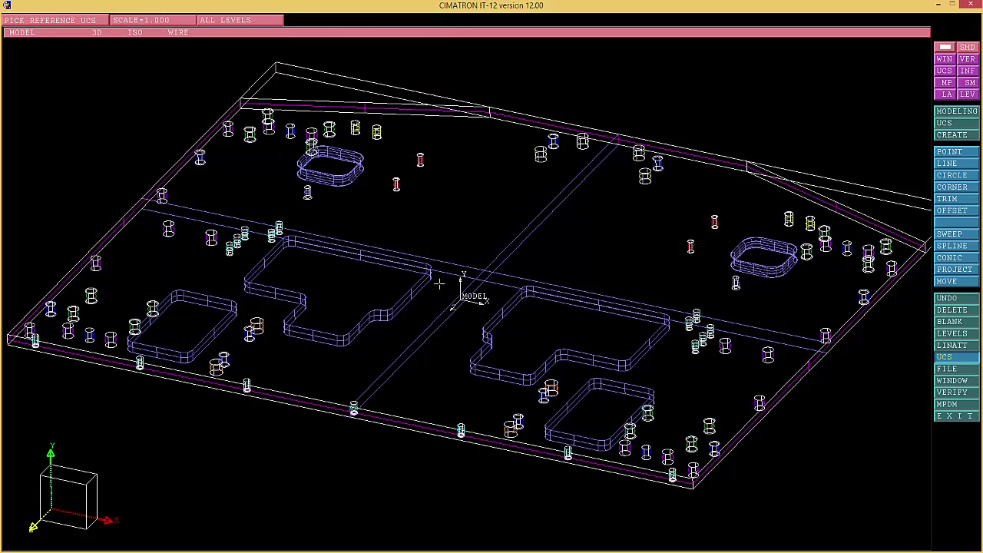
click(461, 286)
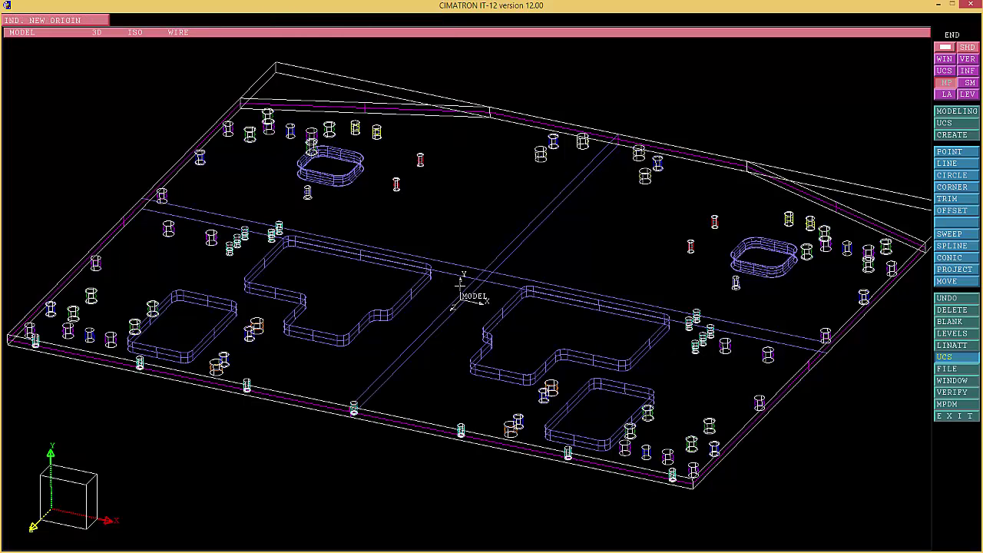
right_click(675, 83)
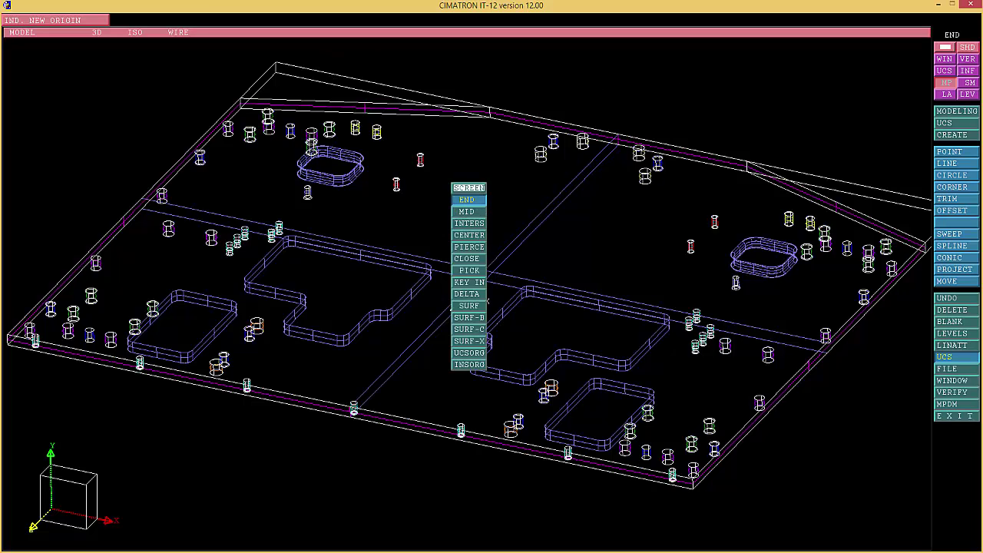
click(468, 199)
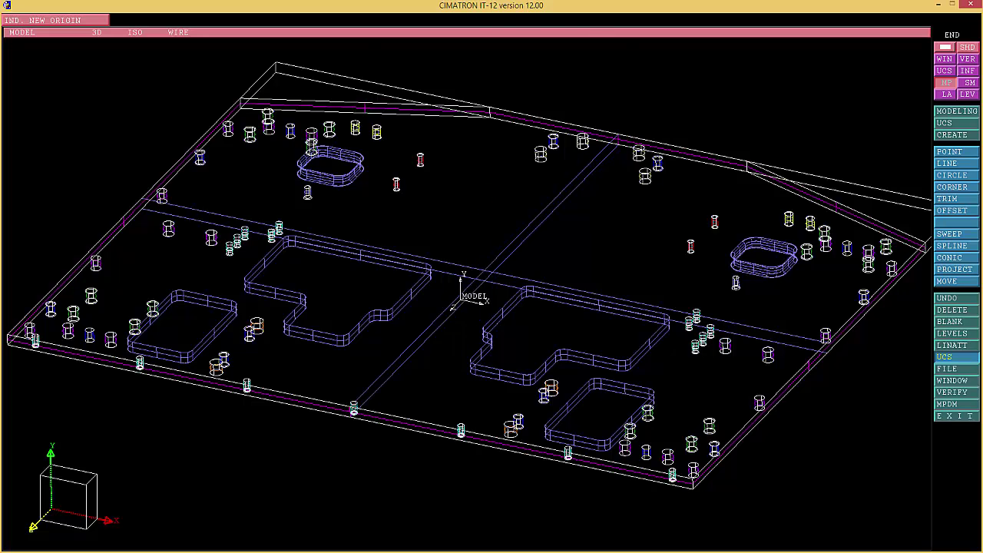
click(283, 65)
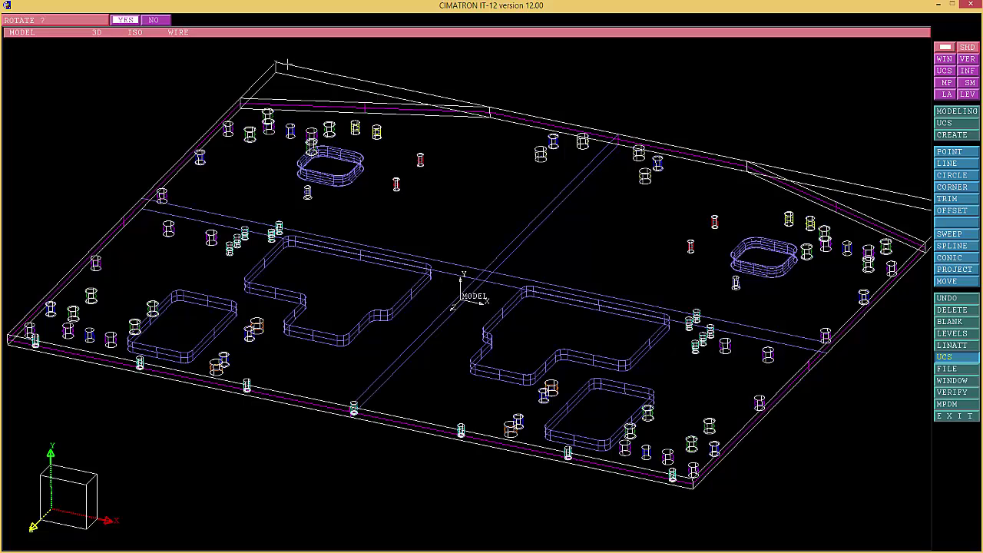
Rotate the new UCS 180 degrees about the X-axis of MODEL and finish creating it
click(125, 20)
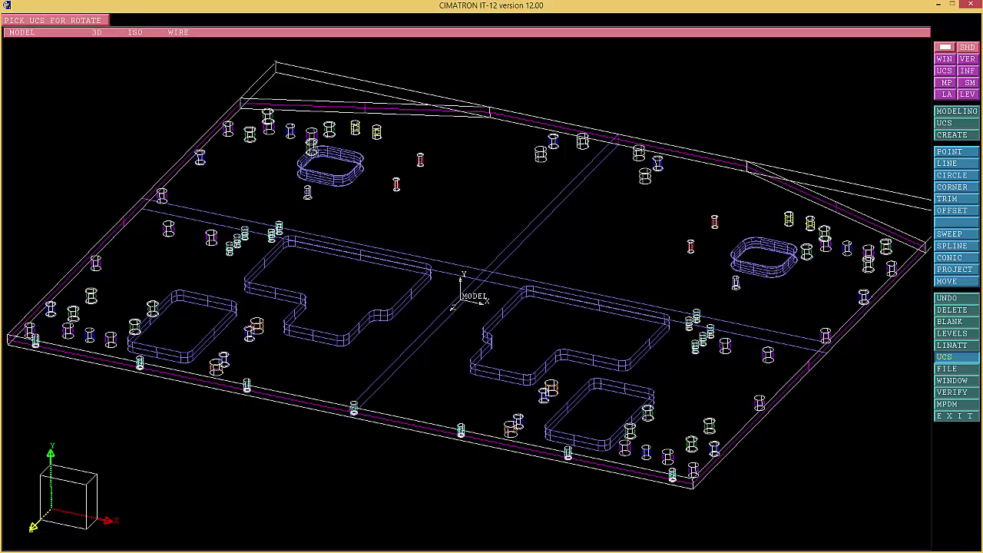
click(462, 286)
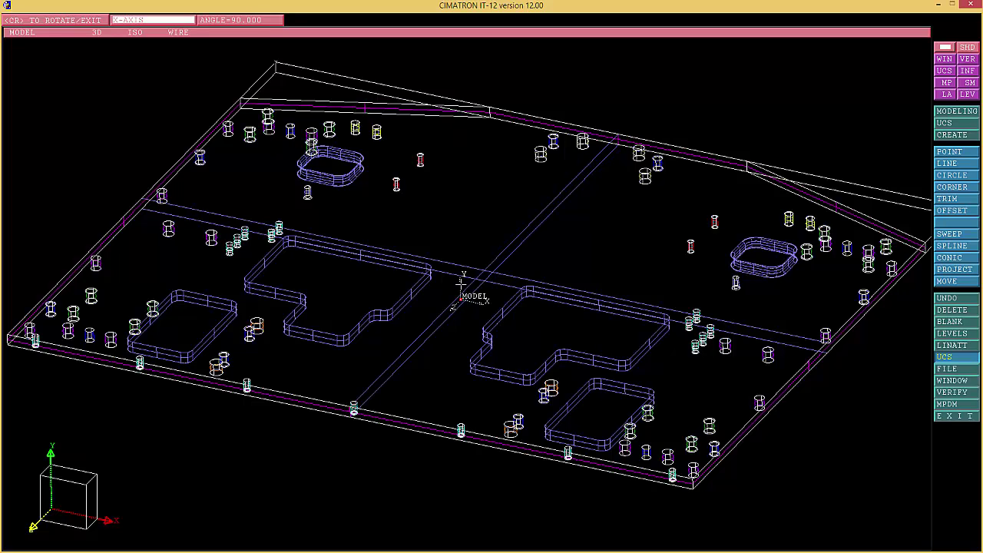
key(Return)
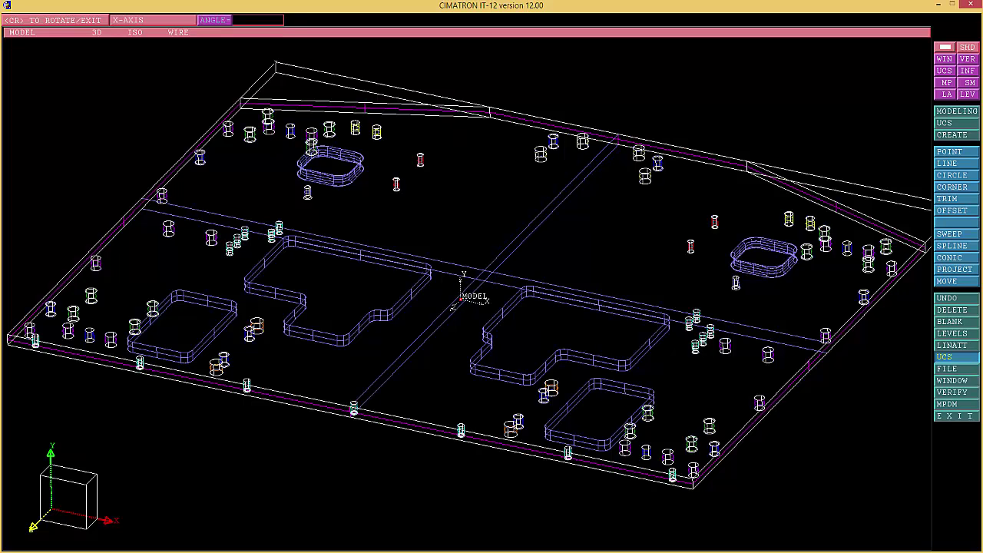
text(180.)
key(Return)
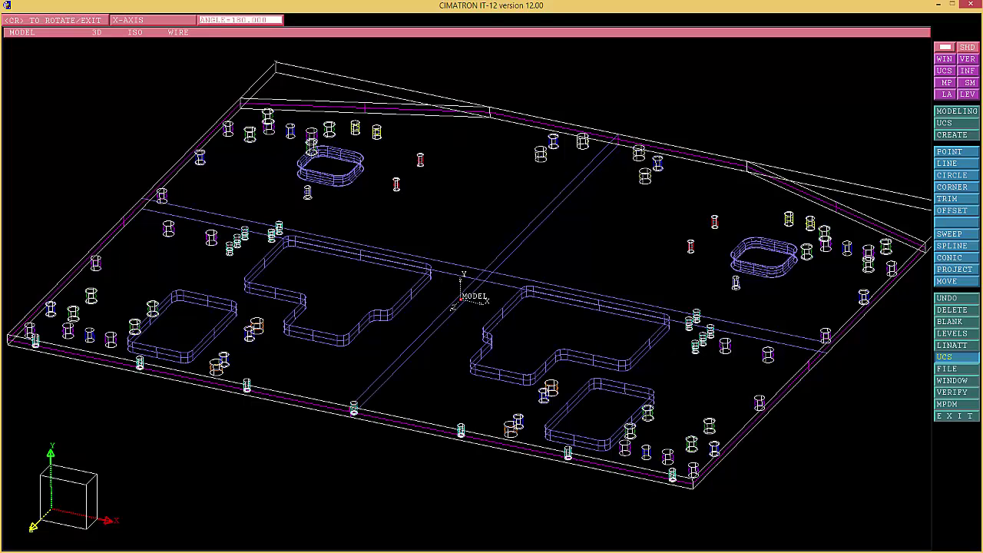
key(Return)
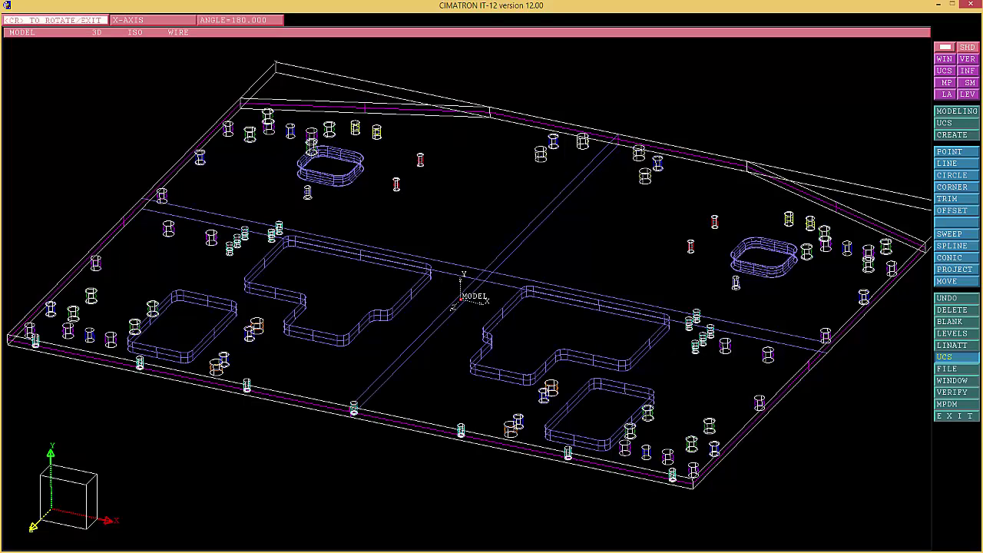
key(Return)
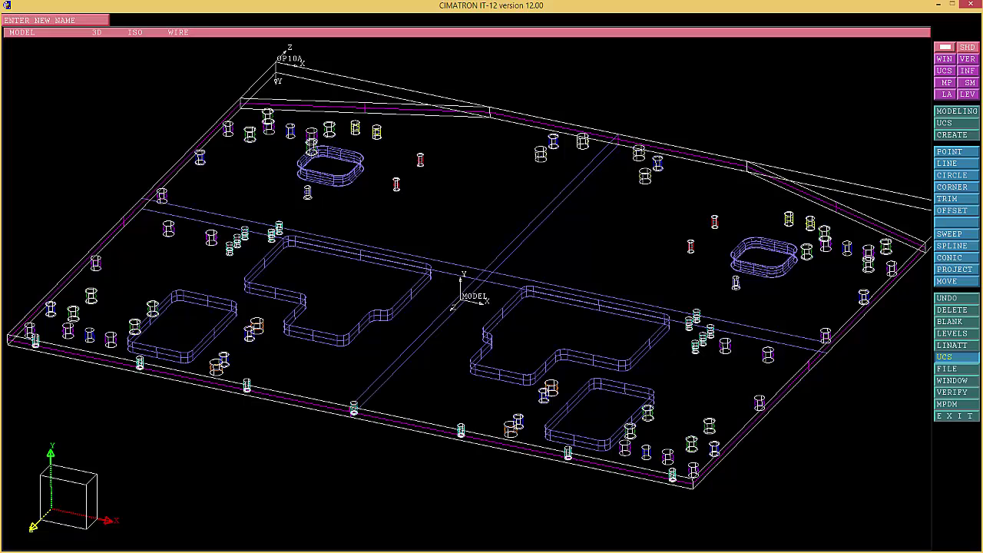
key(Return)
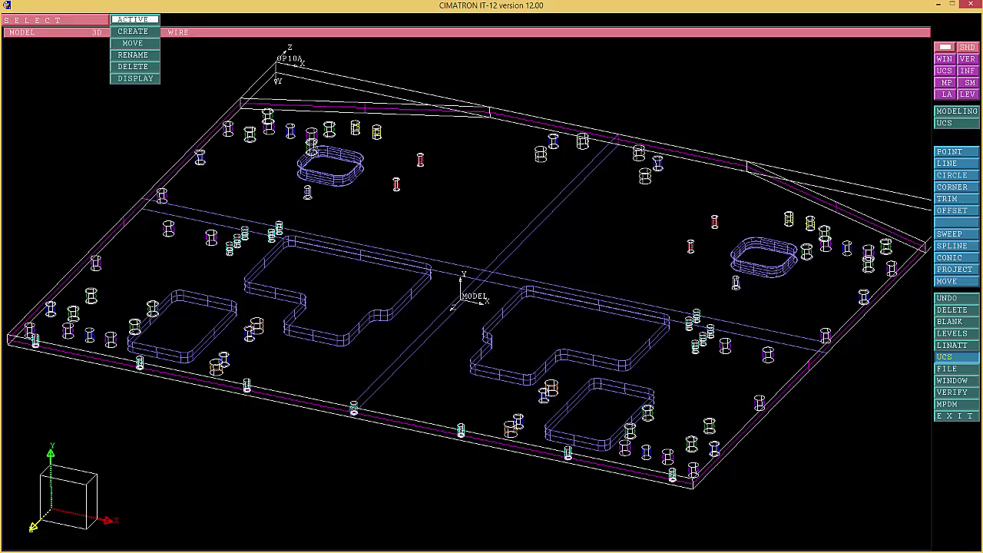
click(135, 32)
key(Return)
click(135, 44)
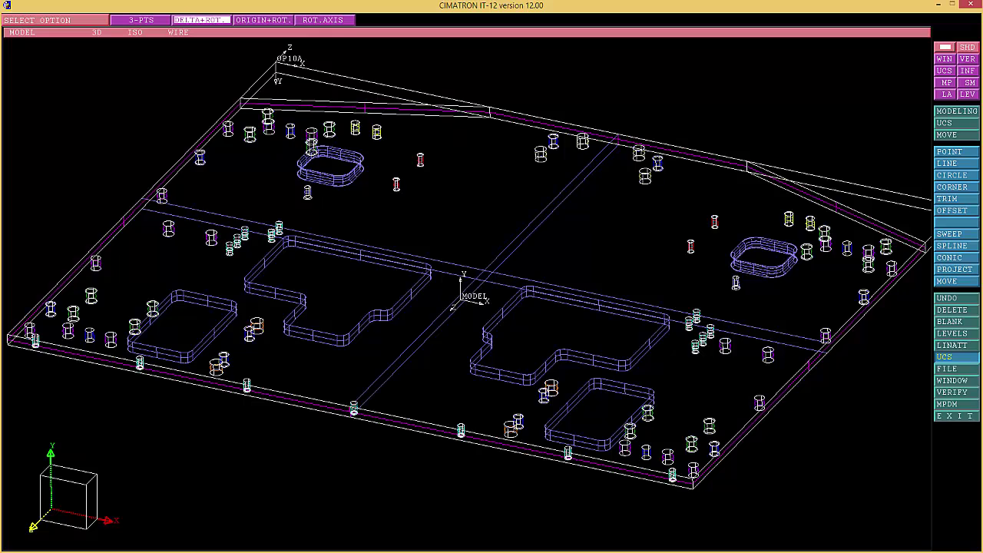
click(201, 20)
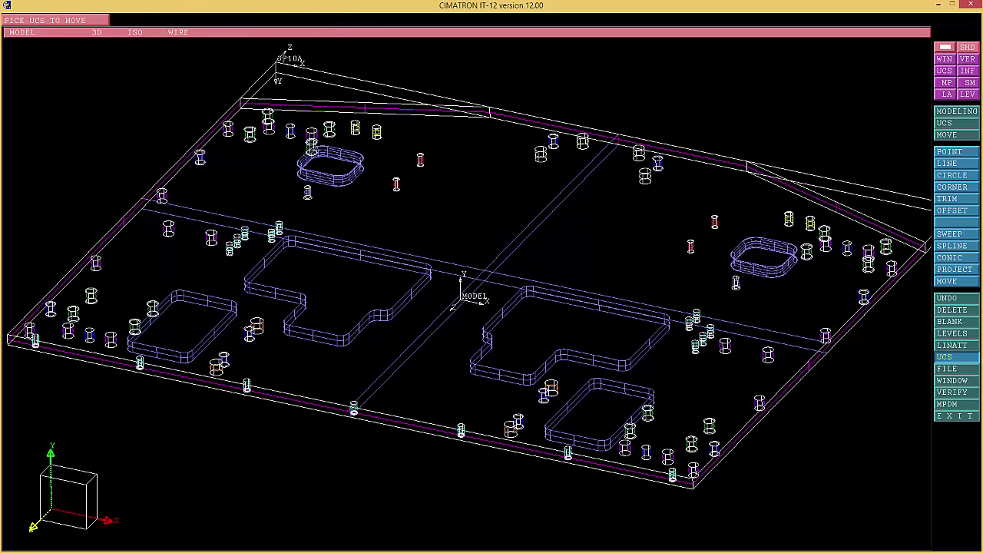
click(284, 51)
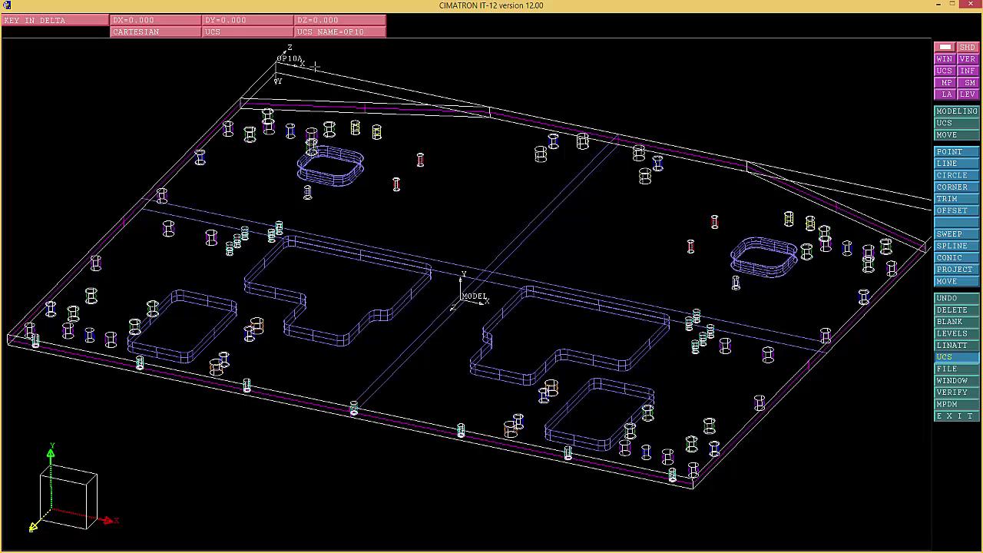
right_click(305, 67)
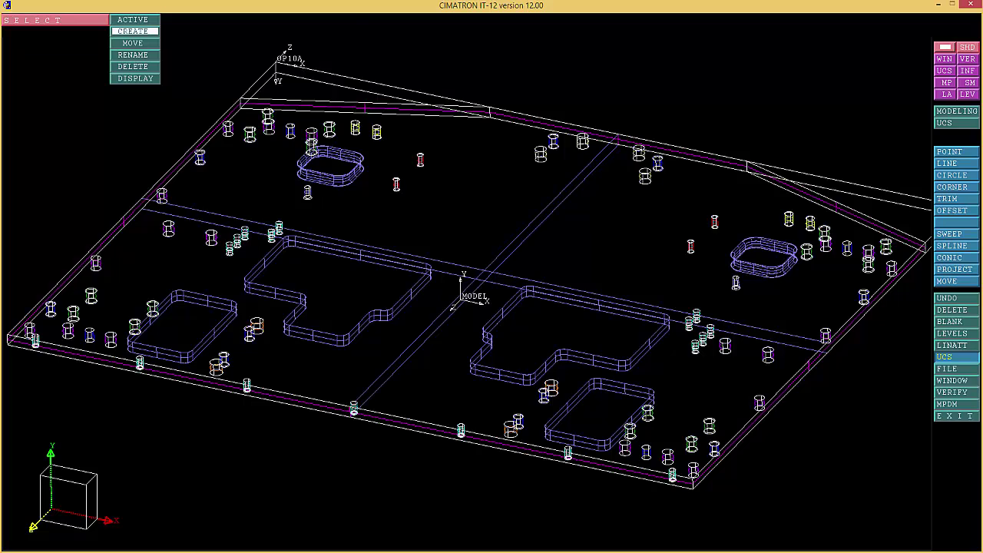
Rotate the op10a UCS 90 degrees about an axis from its origin along the bounding box's long upper edge
click(134, 43)
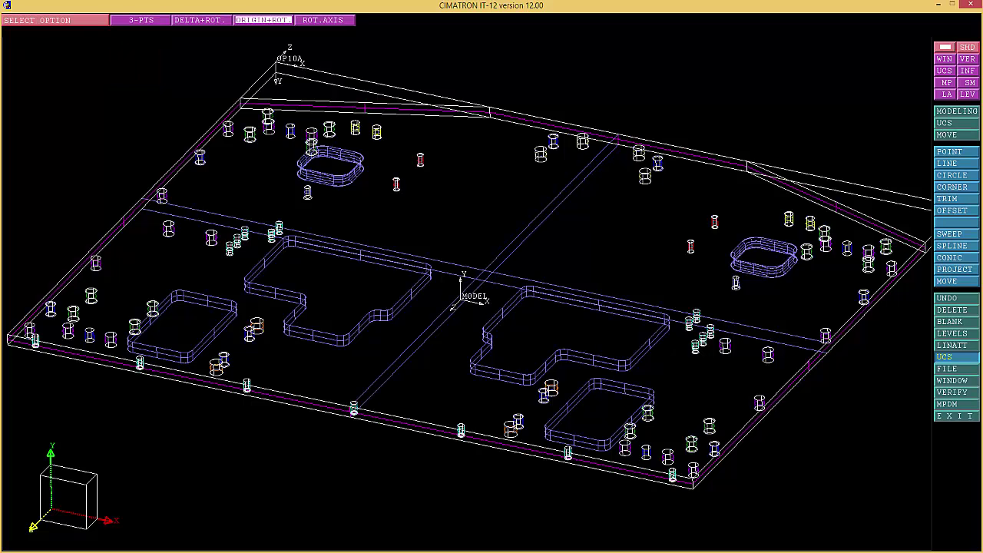
click(264, 20)
right_click(306, 67)
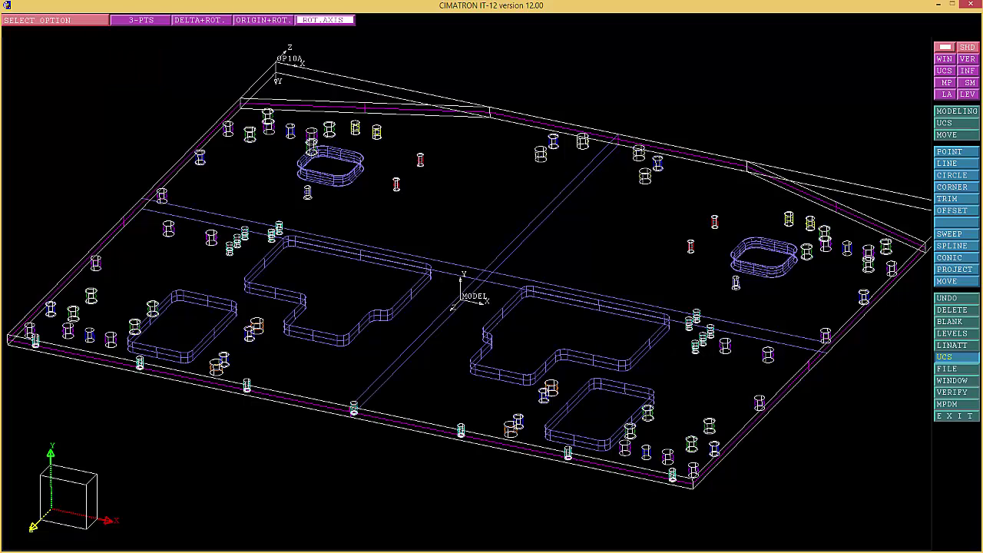
click(324, 20)
right_click(306, 68)
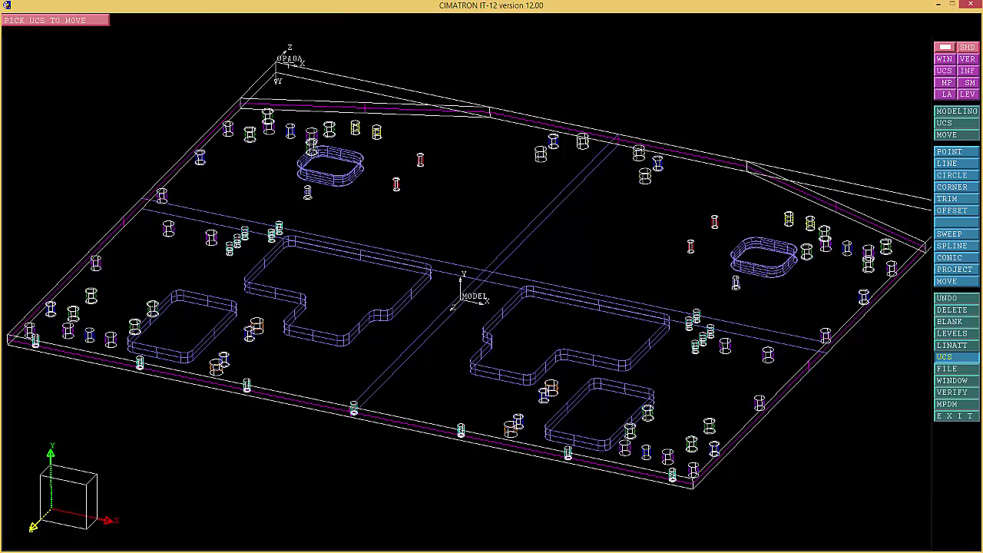
click(287, 55)
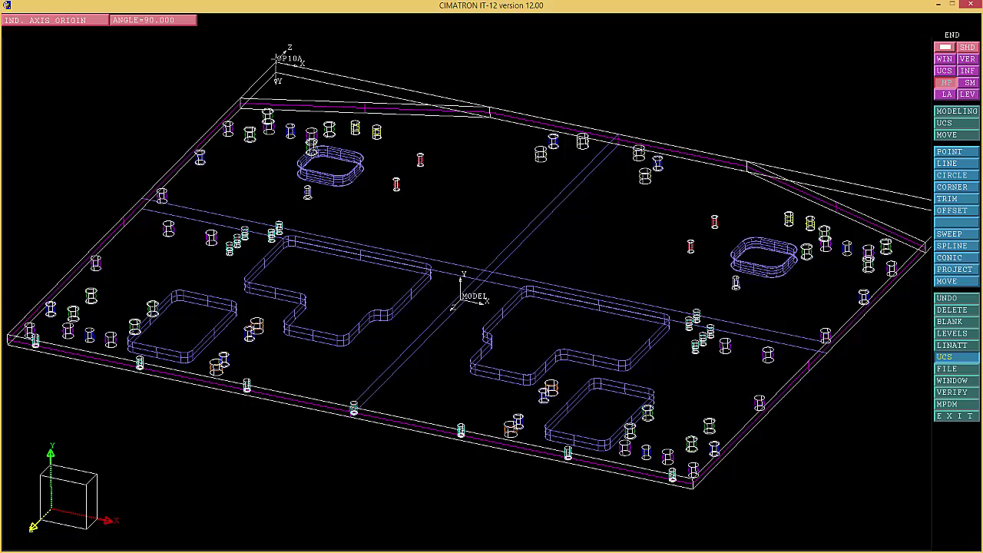
click(294, 64)
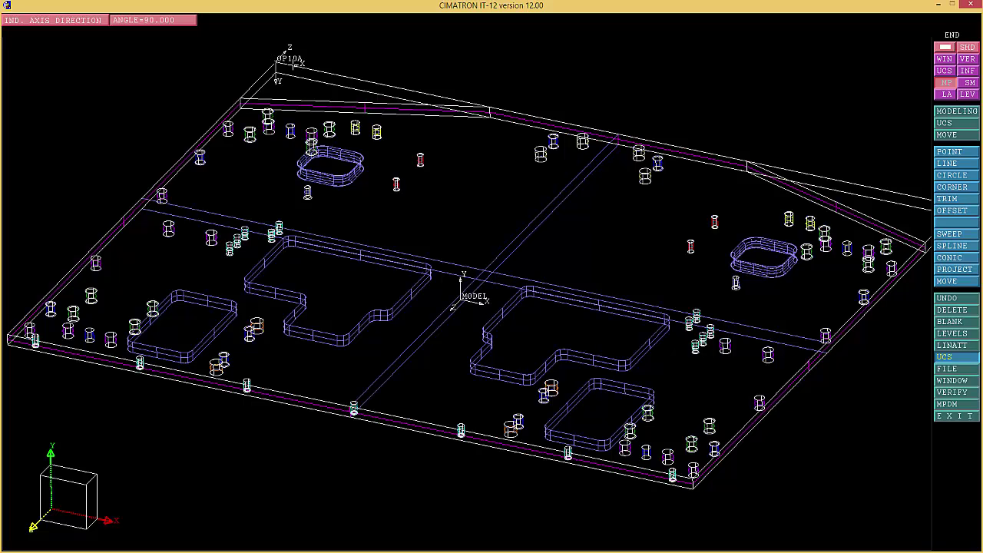
click(909, 194)
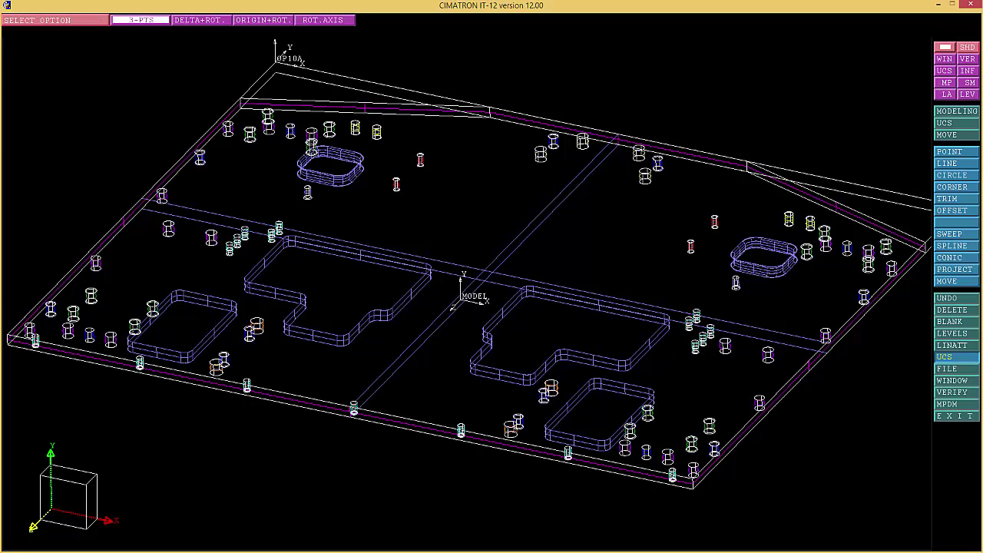
middle_click(141, 20)
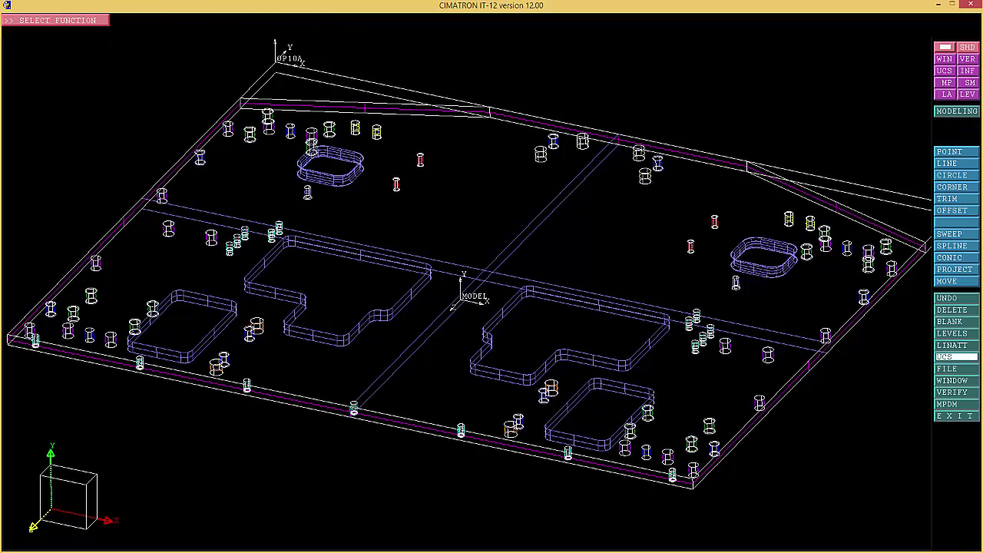
Make op10a the active UCS
right_click(956, 357)
click(911, 433)
right_click(956, 357)
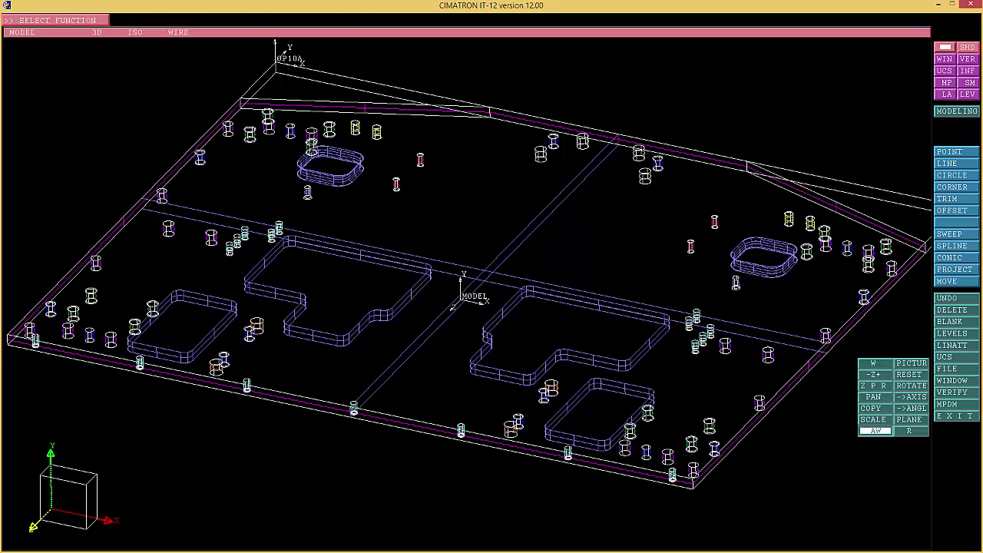
click(876, 433)
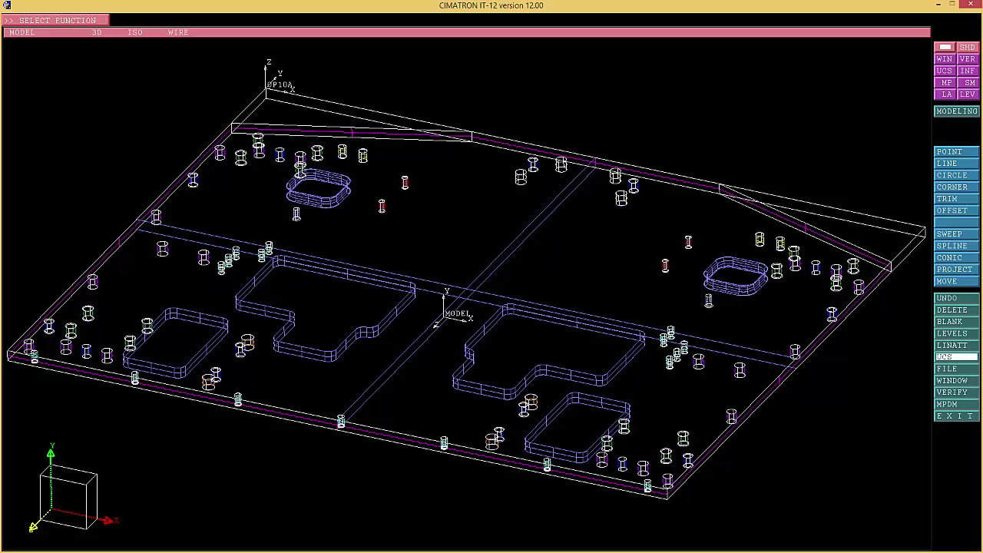
click(956, 357)
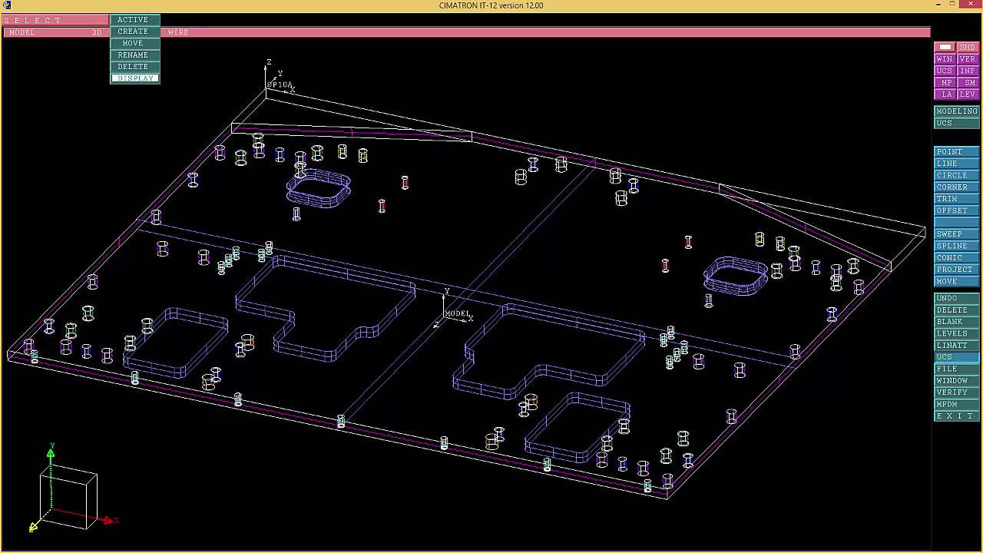
click(135, 55)
click(135, 19)
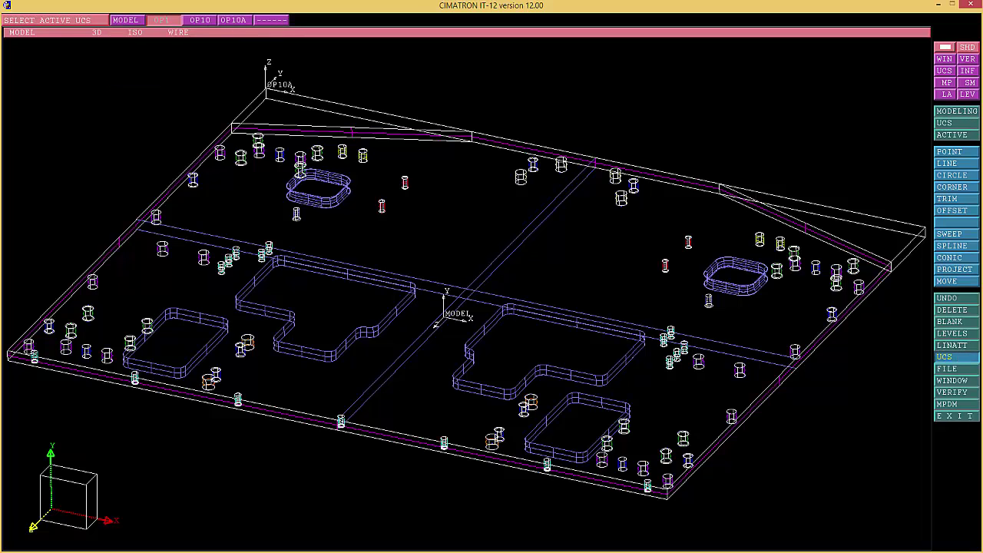
click(236, 20)
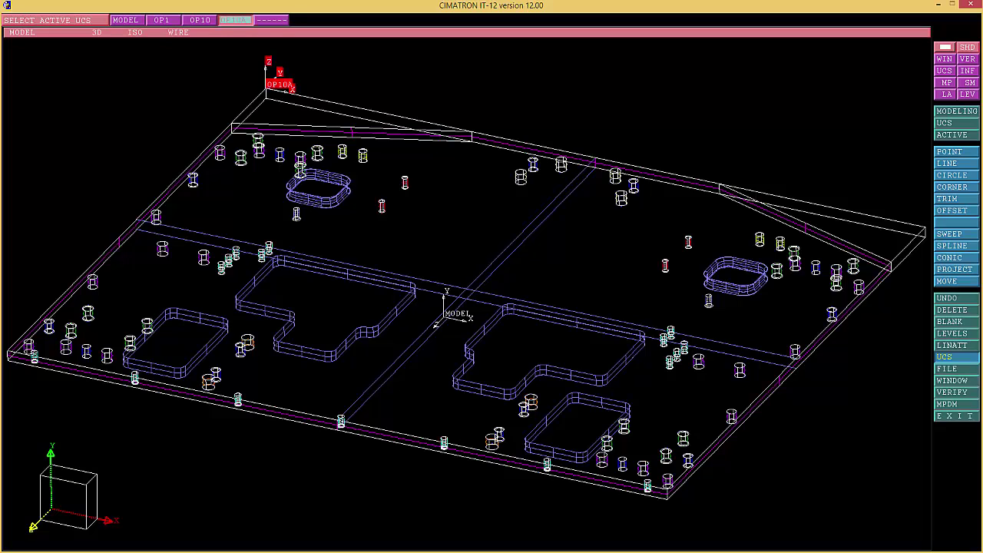
middle_click(235, 20)
middle_click(134, 20)
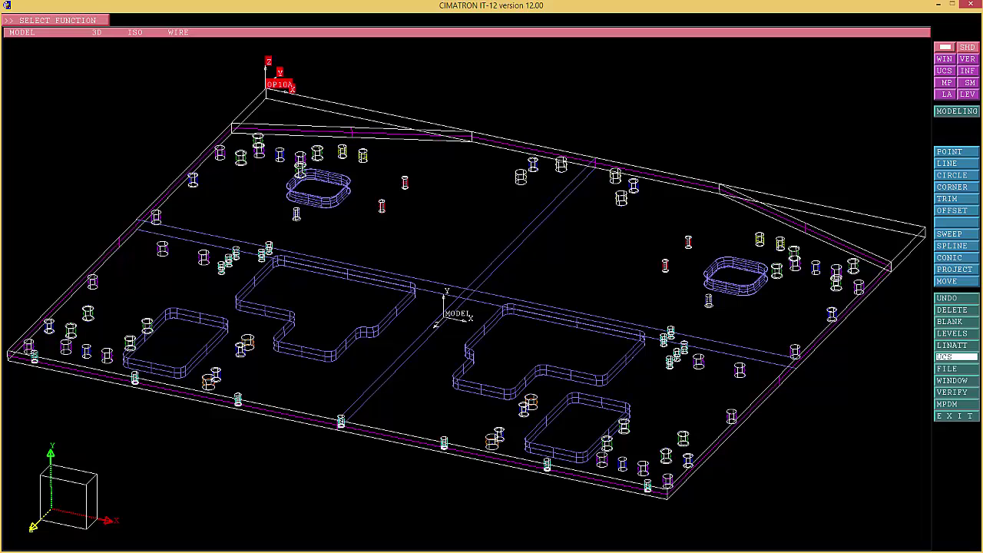
Turn off the display of the MODEL coordinate system
click(956, 358)
click(135, 78)
click(128, 20)
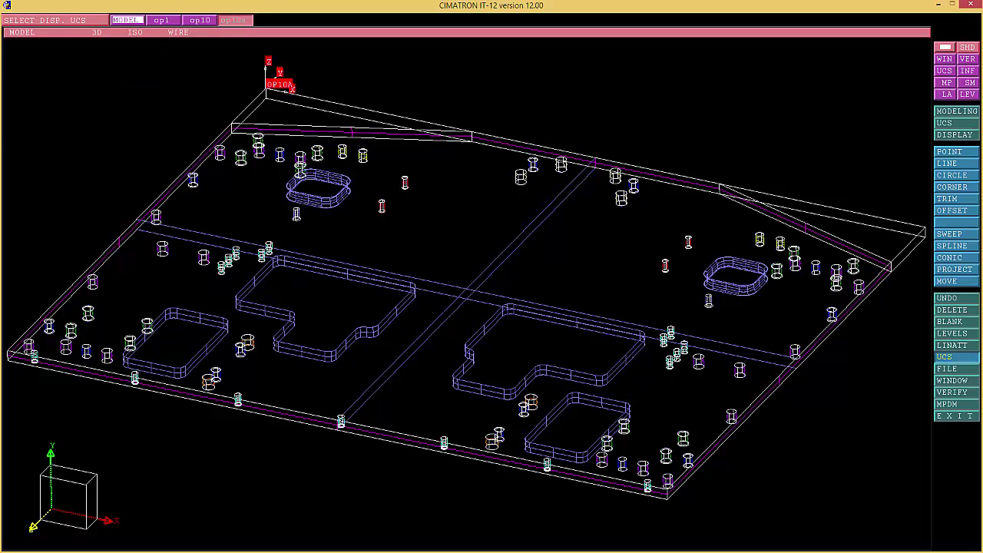
middle_click(127, 21)
middle_click(135, 20)
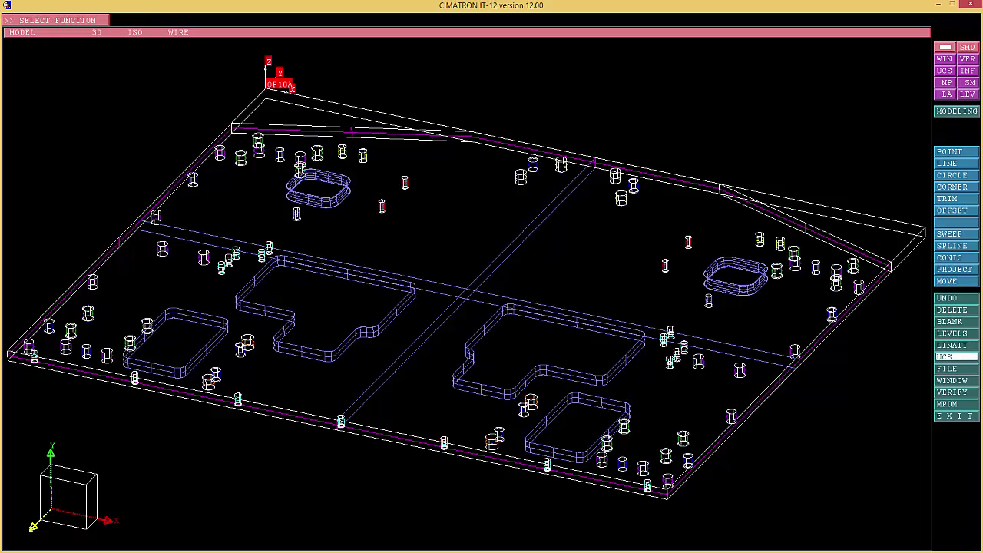
Examine the holes beside the plate's angled edge near op10a up close
right_click(956, 357)
click(894, 368)
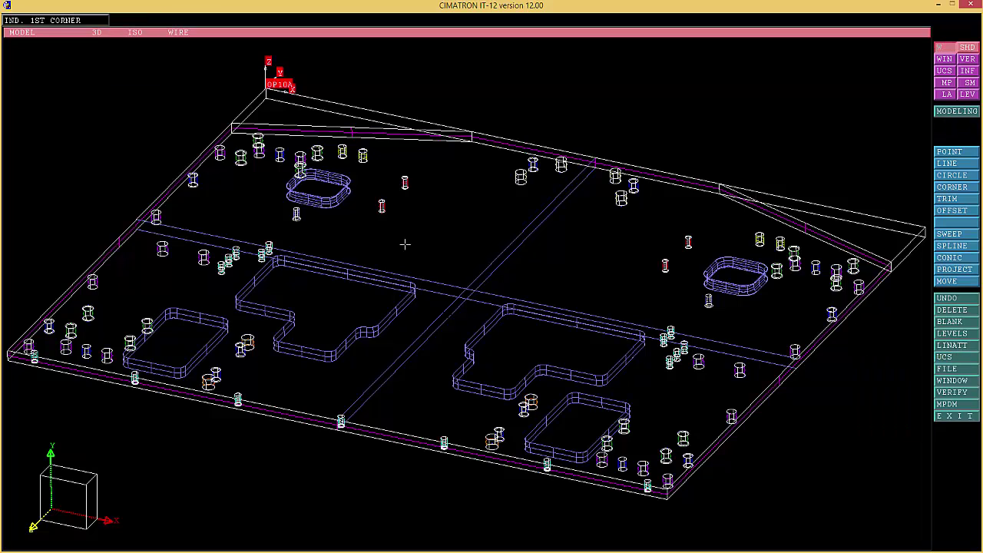
click(213, 184)
click(363, 114)
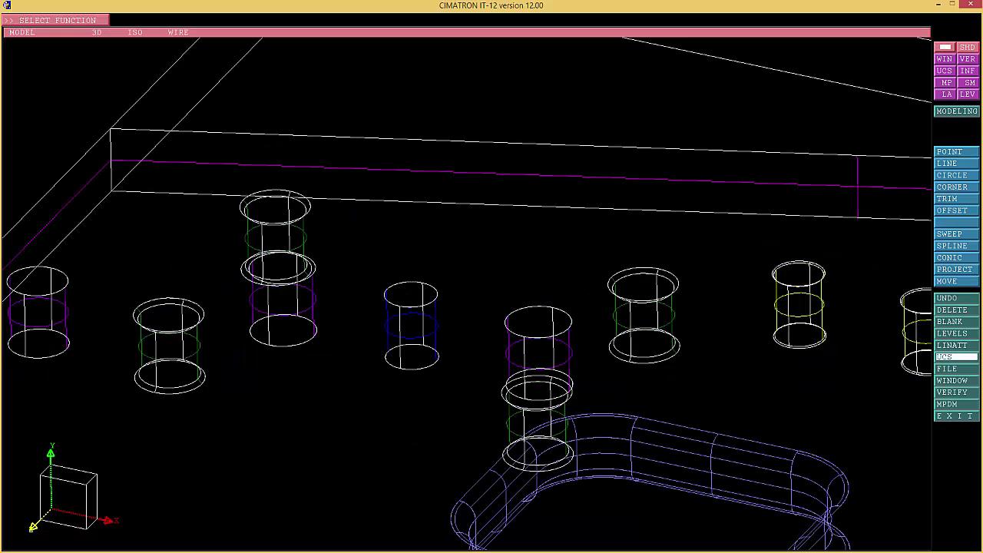
right_click(956, 357)
click(893, 367)
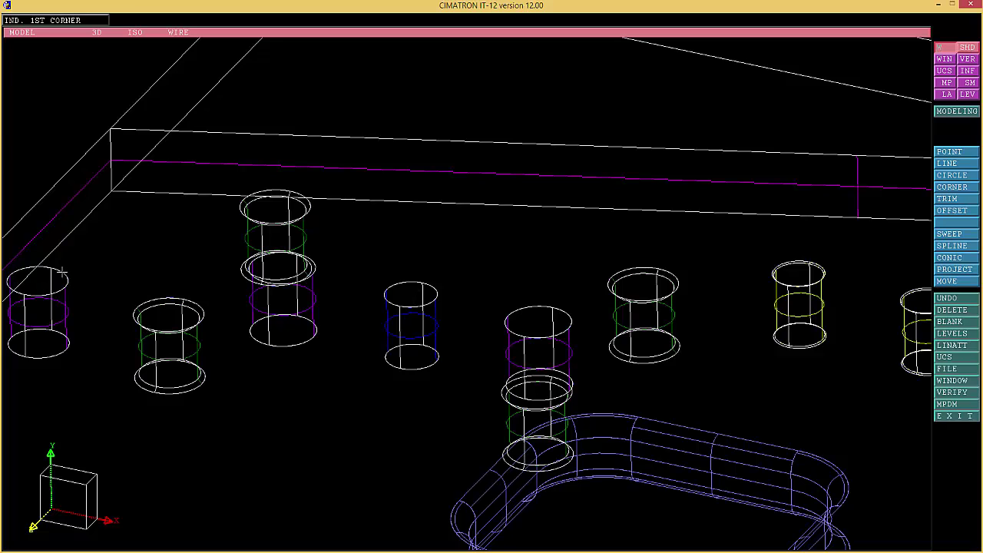
right_click(395, 260)
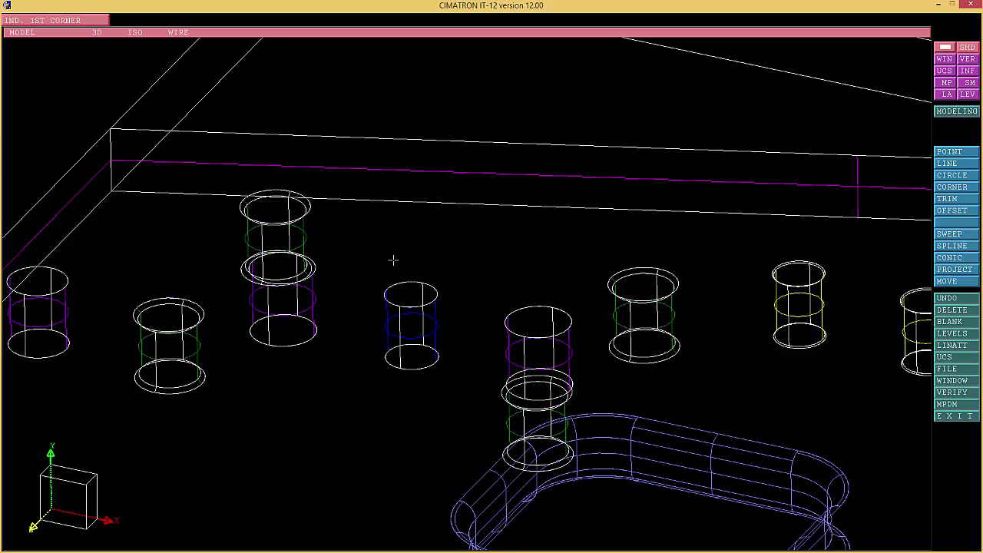
click(411, 333)
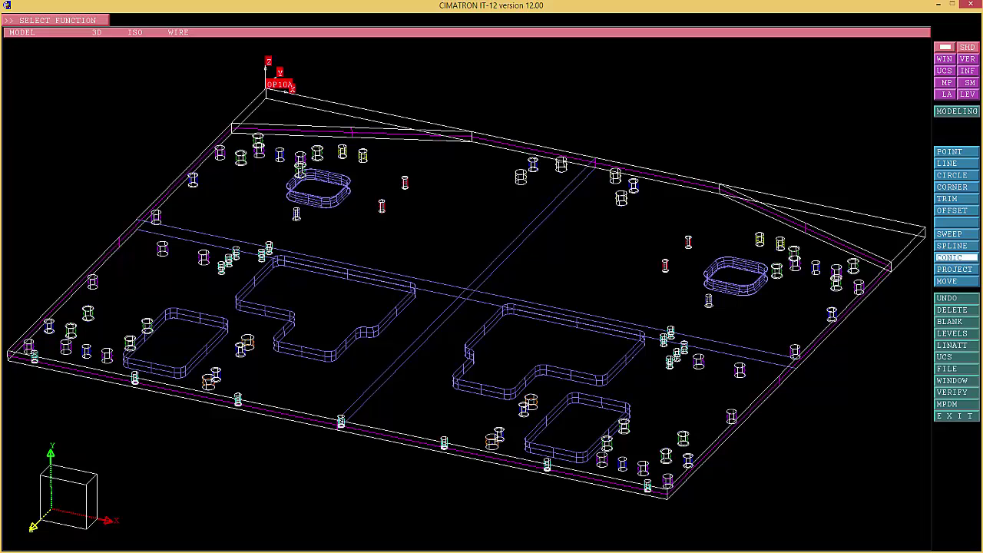
Inspect the op10a corner region with its holes and rounded pocket, and return to the full plate view
right_click(957, 257)
click(875, 266)
click(467, 288)
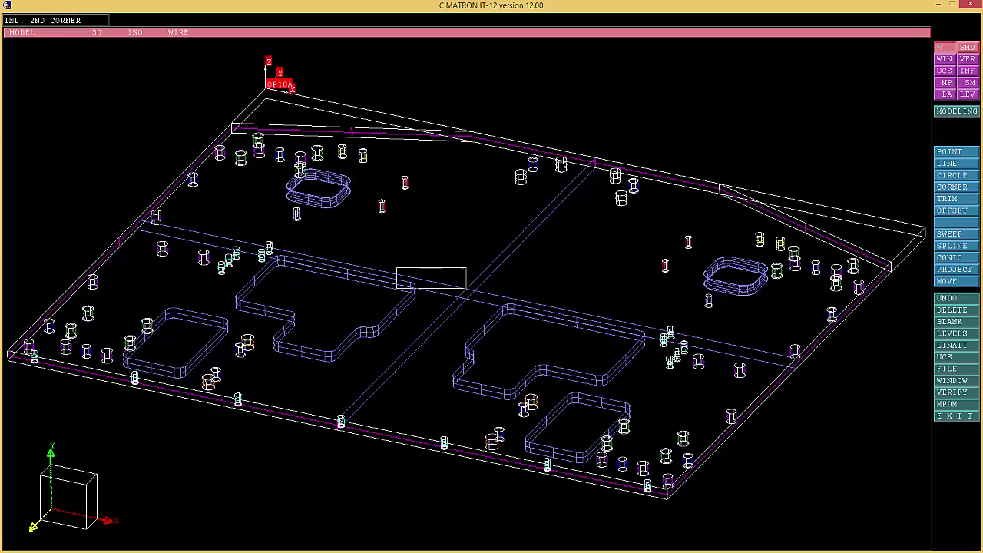
right_click(408, 242)
click(461, 315)
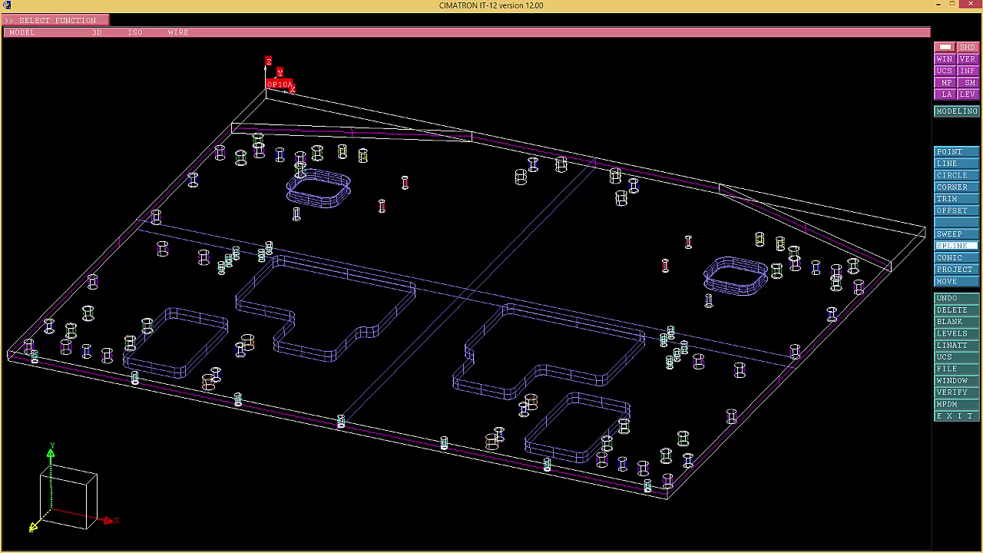
right_click(343, 263)
click(341, 265)
click(195, 225)
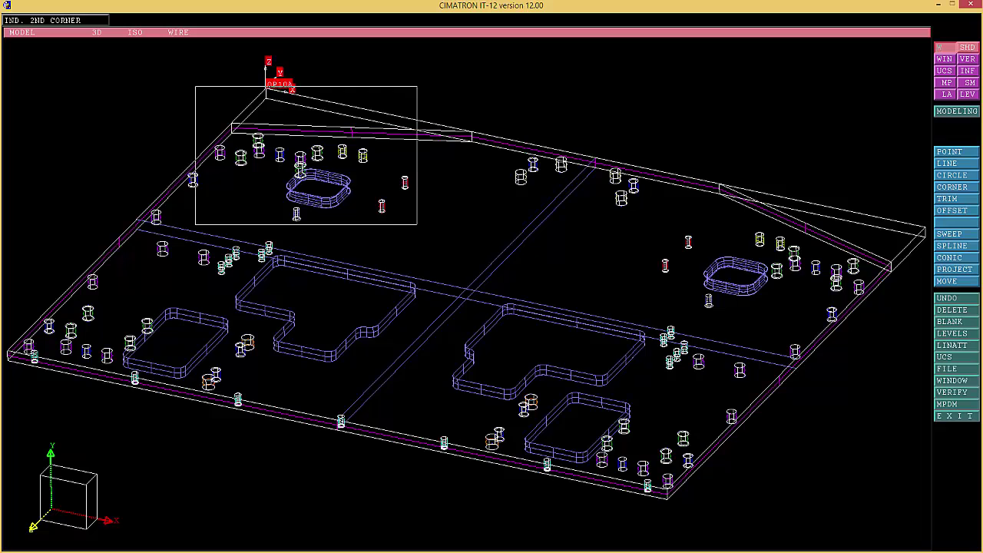
click(417, 86)
right_click(952, 245)
click(876, 315)
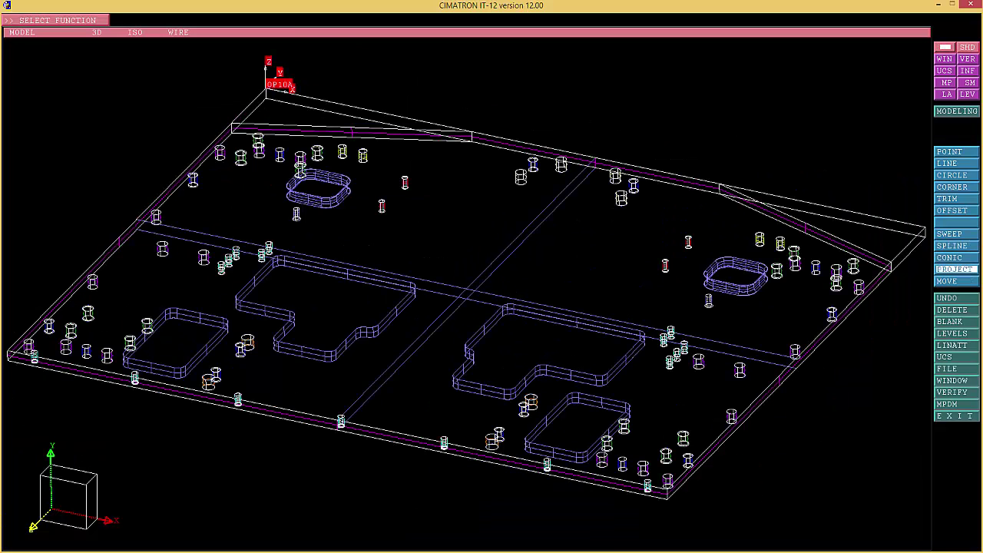
right_click(954, 270)
click(891, 276)
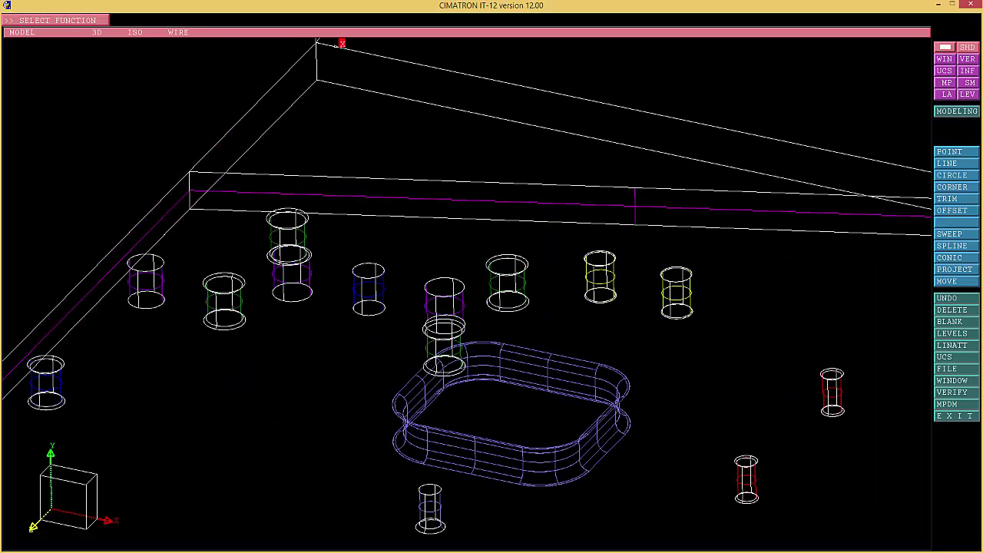
right_click(953, 270)
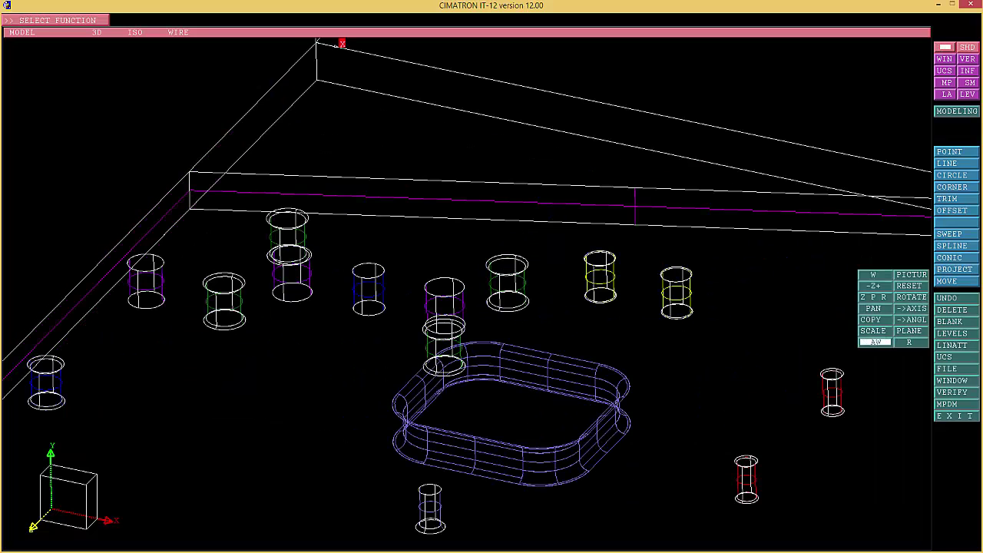
click(876, 342)
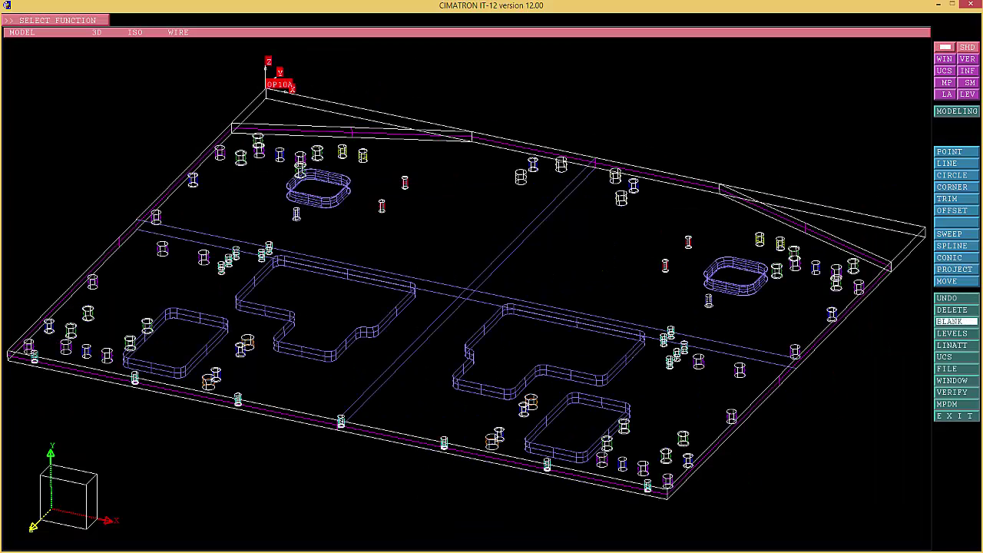
Blank every entity in the purple colour of the pocket outlines and centre lines, using a colour selection filter on the whole model
click(951, 321)
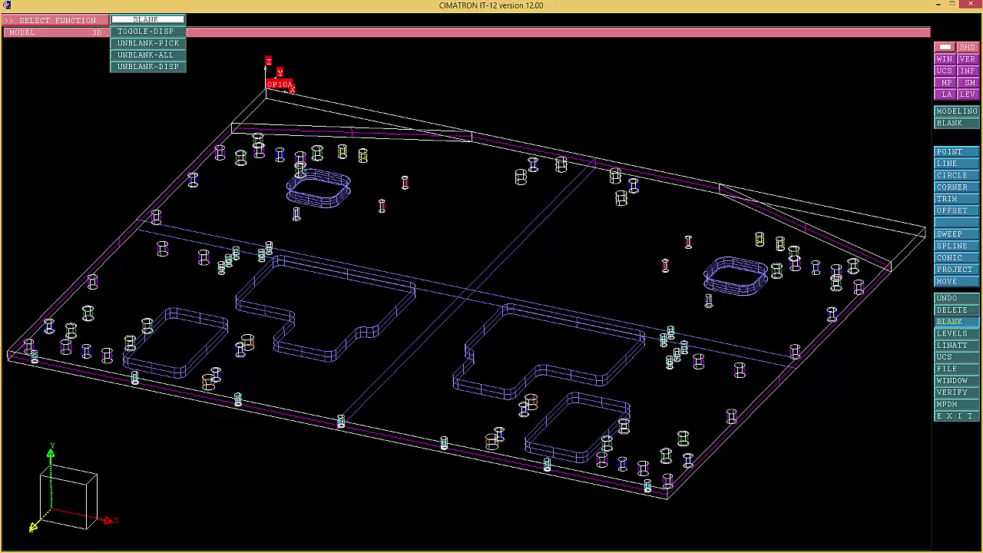
click(147, 19)
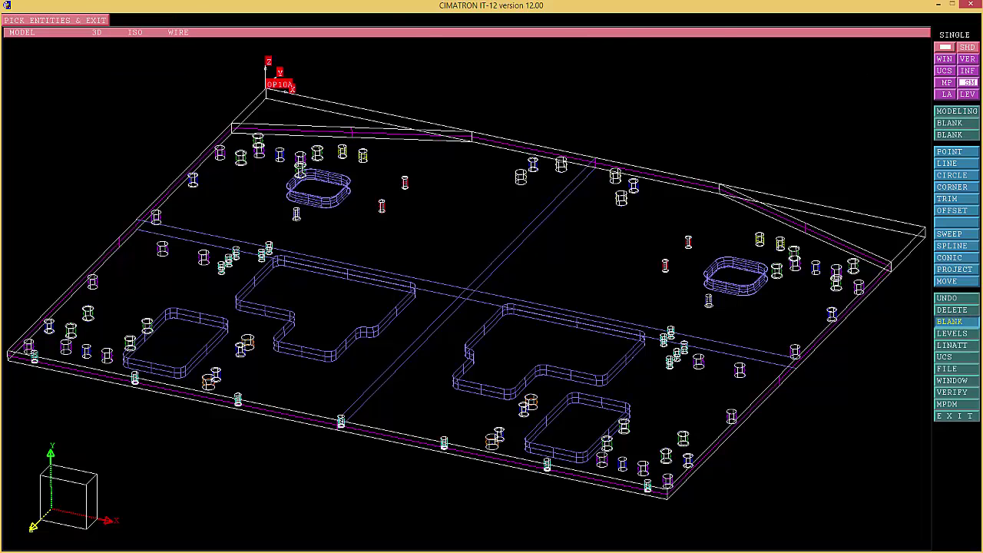
click(968, 83)
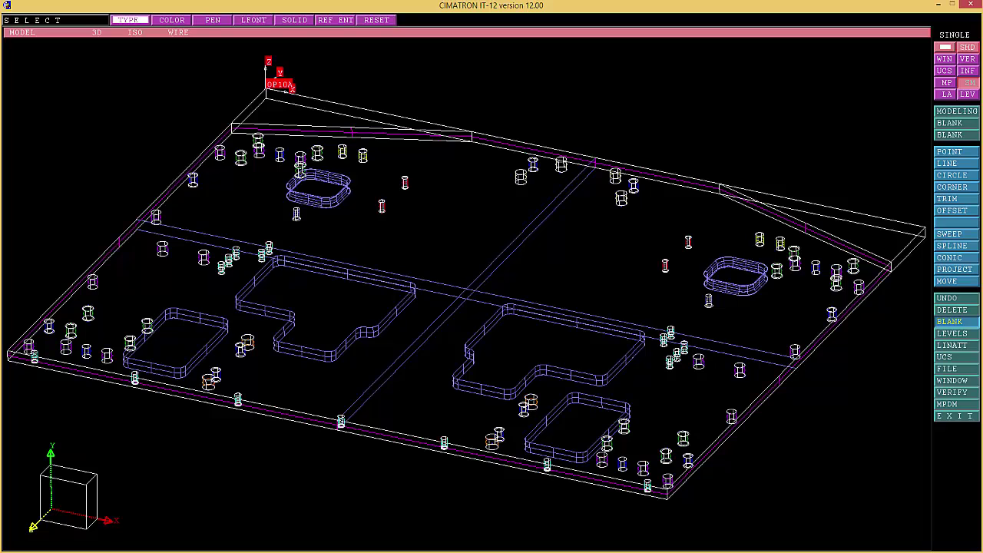
click(172, 19)
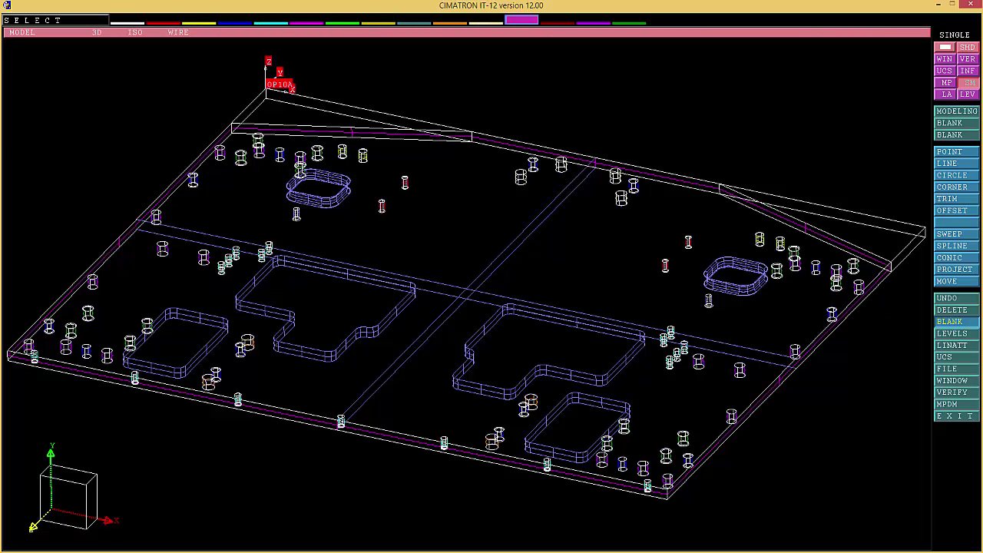
click(522, 20)
middle_click(131, 20)
right_click(967, 82)
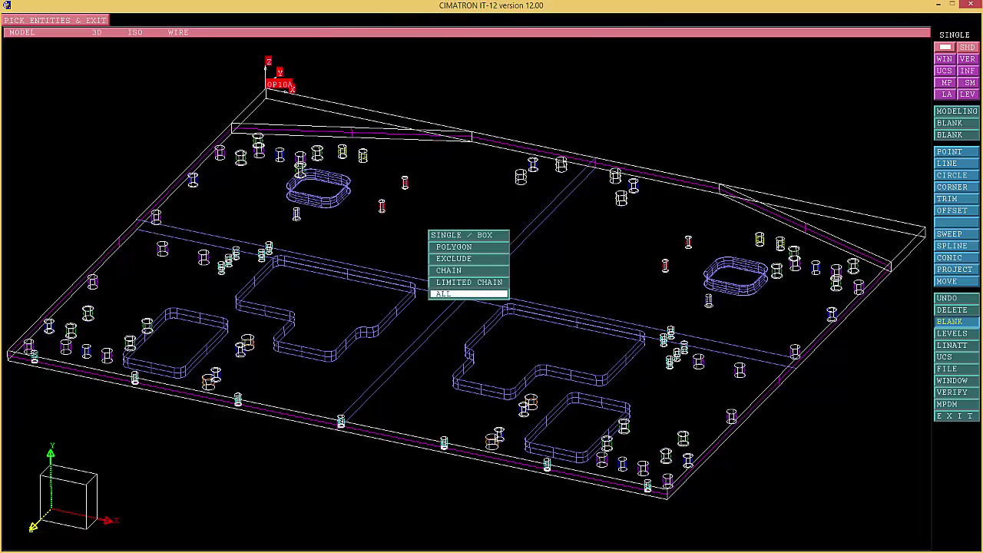
click(468, 294)
right_click(945, 82)
middle_click(469, 235)
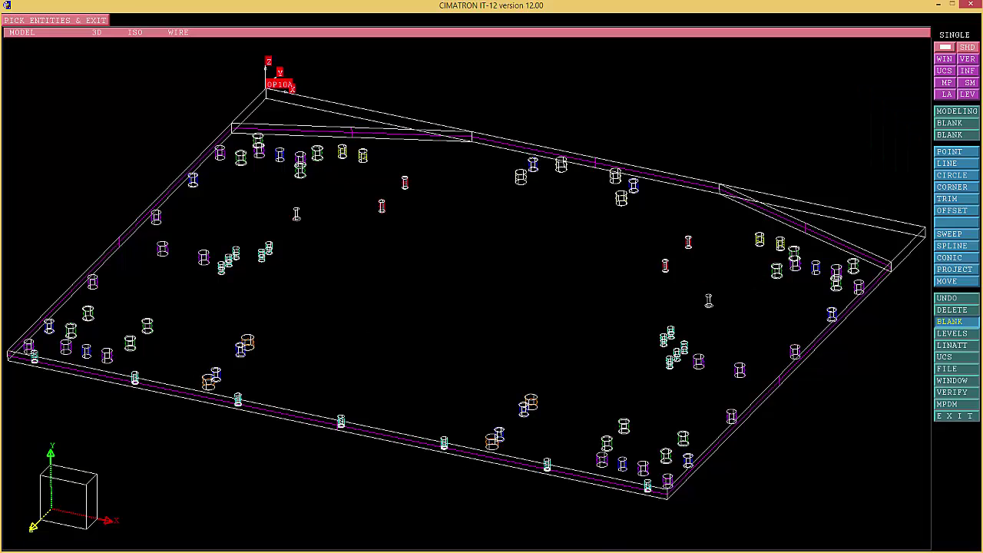
right_click(814, 183)
click(867, 258)
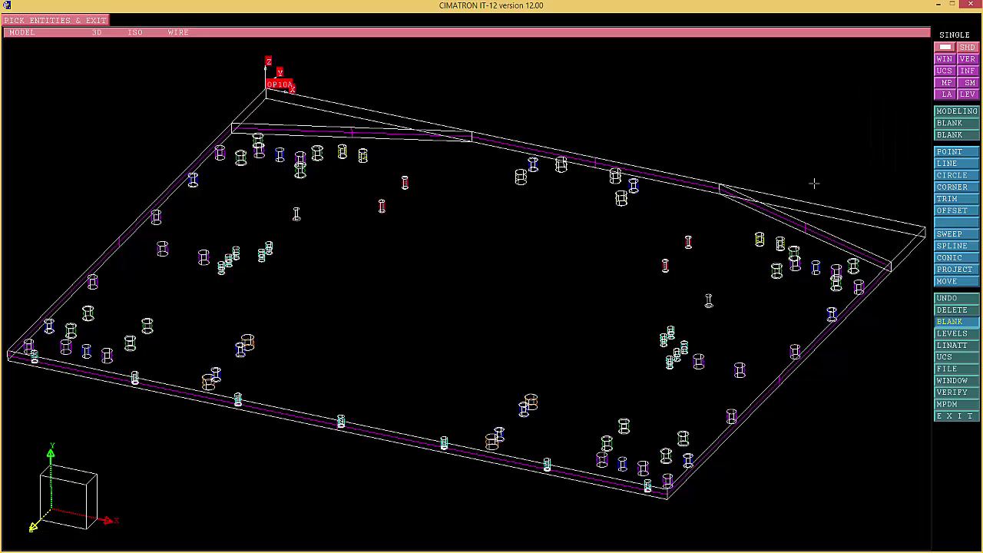
middle_click(814, 184)
middle_click(814, 183)
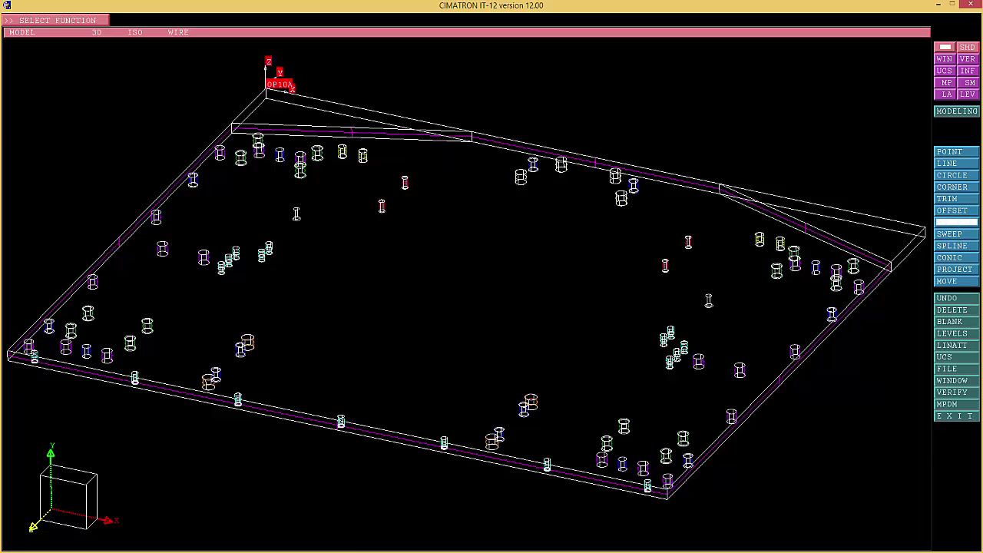
Switch to NC with the entire model included and create a MILL 3 AXES tool path
click(957, 112)
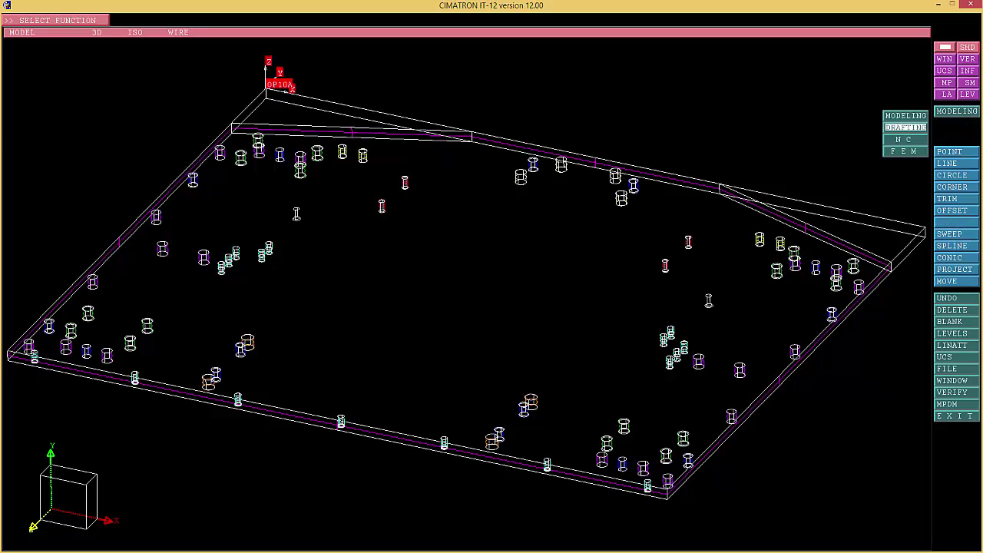
click(904, 139)
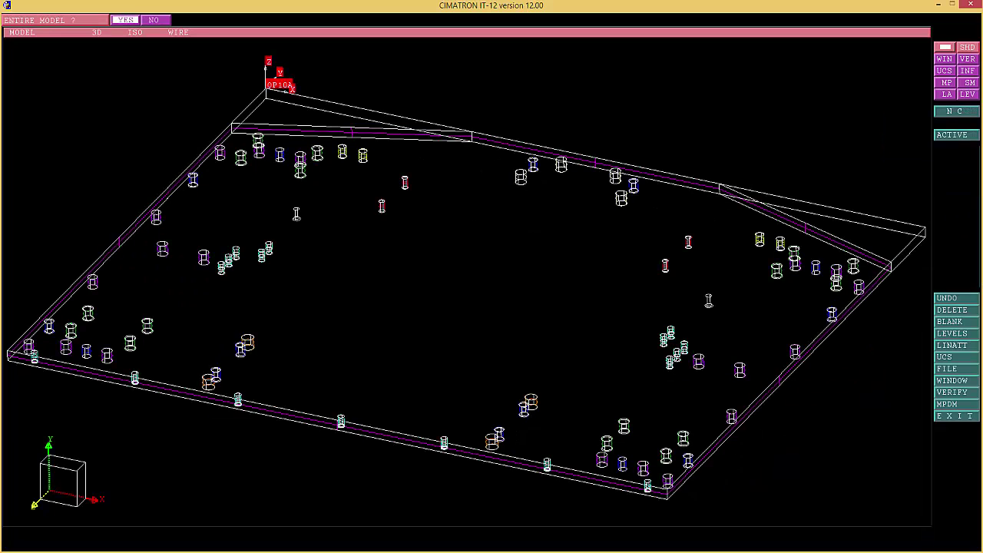
click(125, 19)
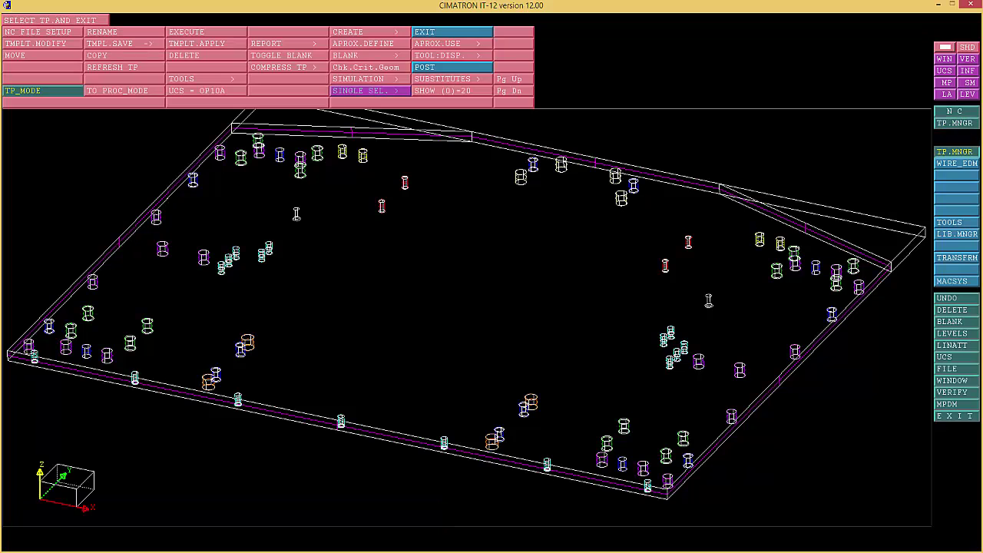
click(369, 31)
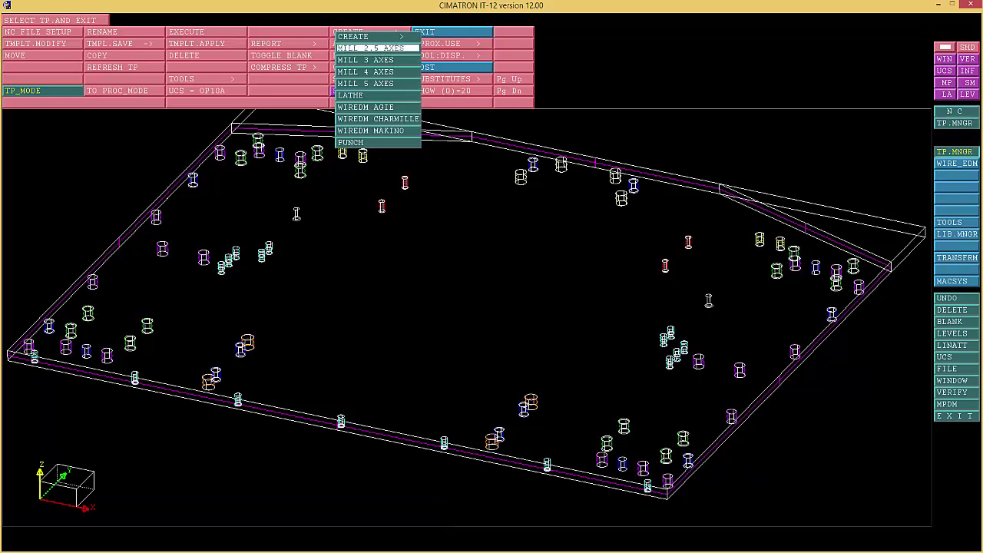
click(377, 59)
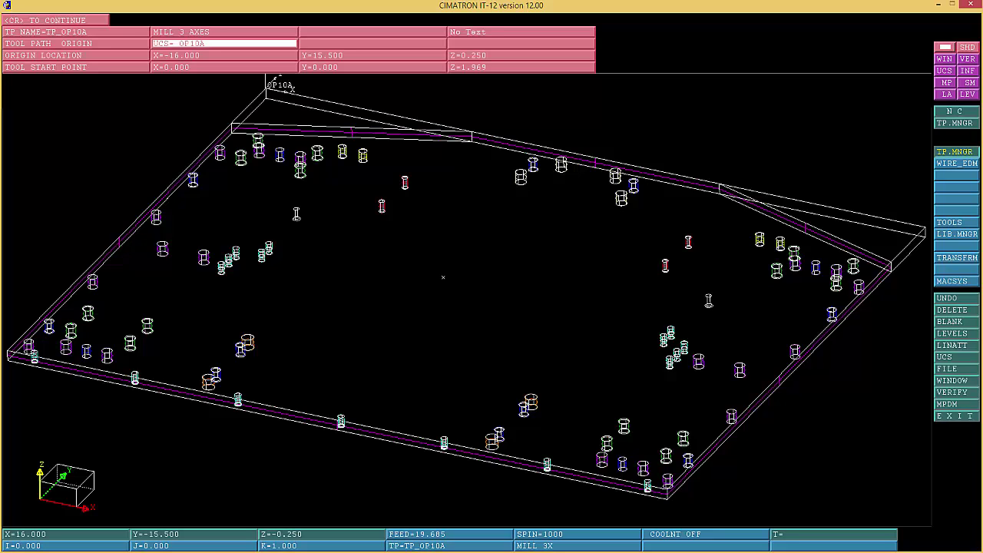
Accept TP_OP10A as the tool path name and keep OP10A as its origin UCS
click(92, 32)
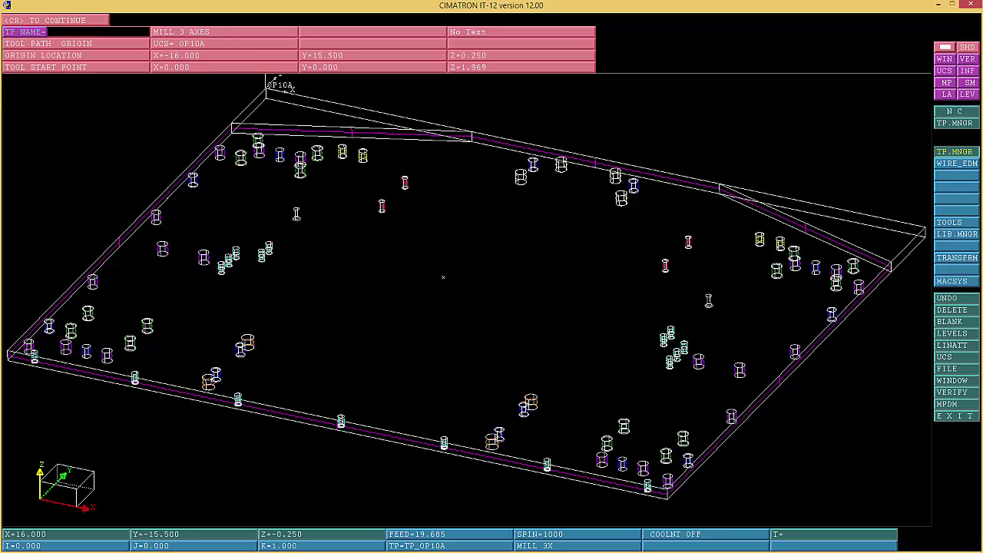
key(Return)
click(54, 45)
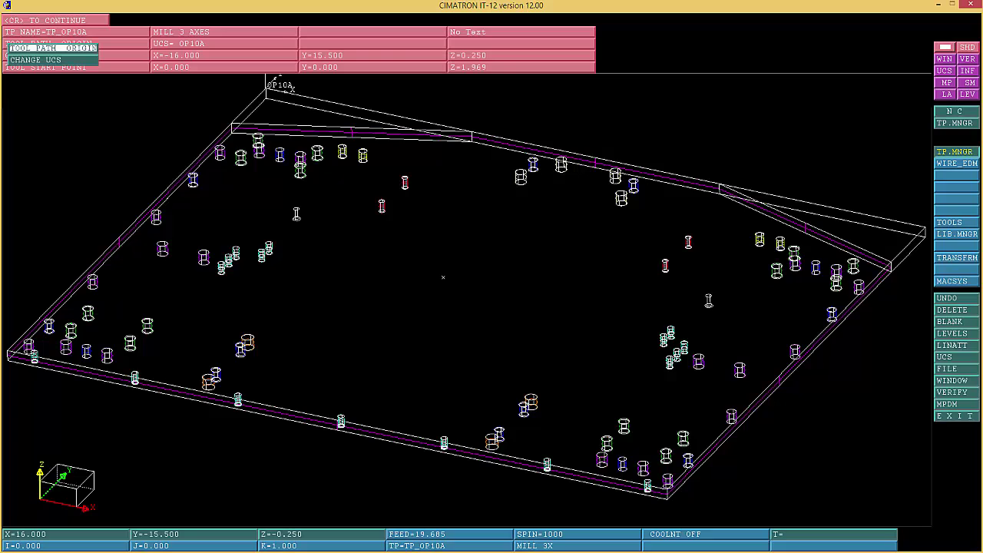
click(34, 59)
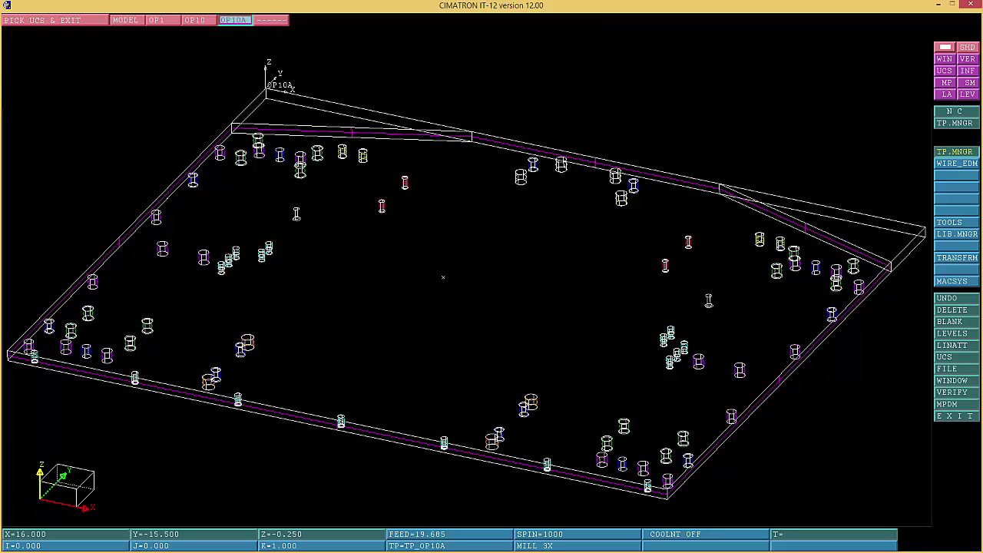
middle_click(361, 117)
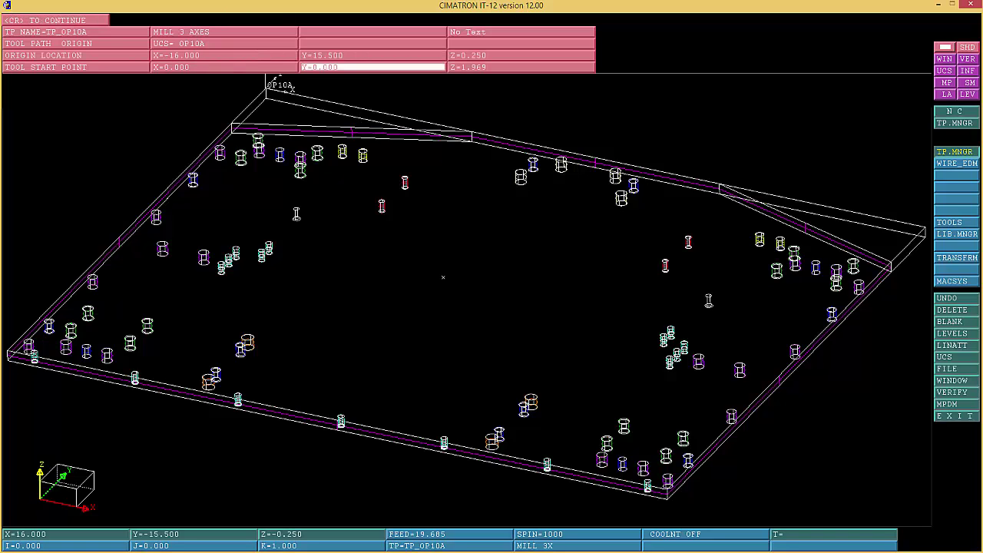
Set the tool start point's Z to 2
click(521, 66)
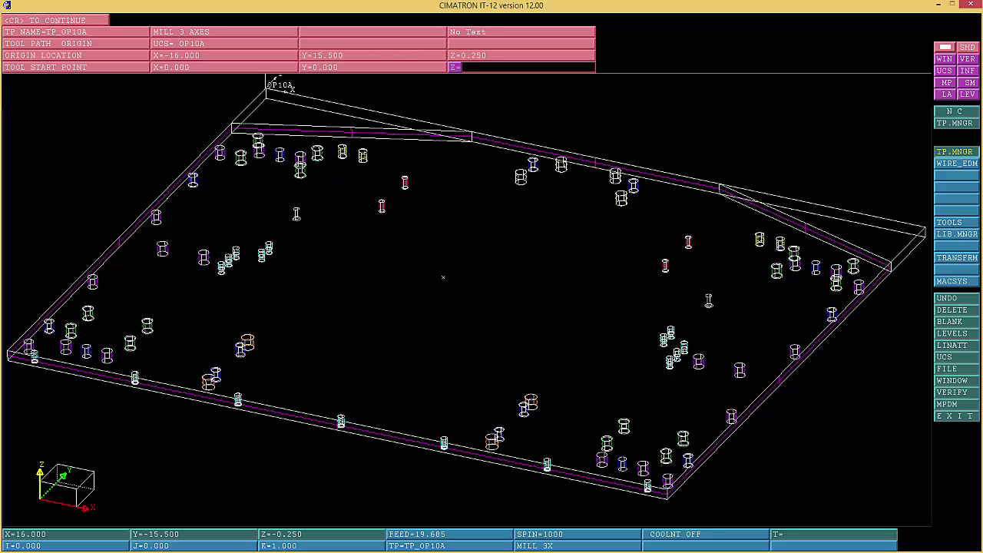
text(2.)
key(Return)
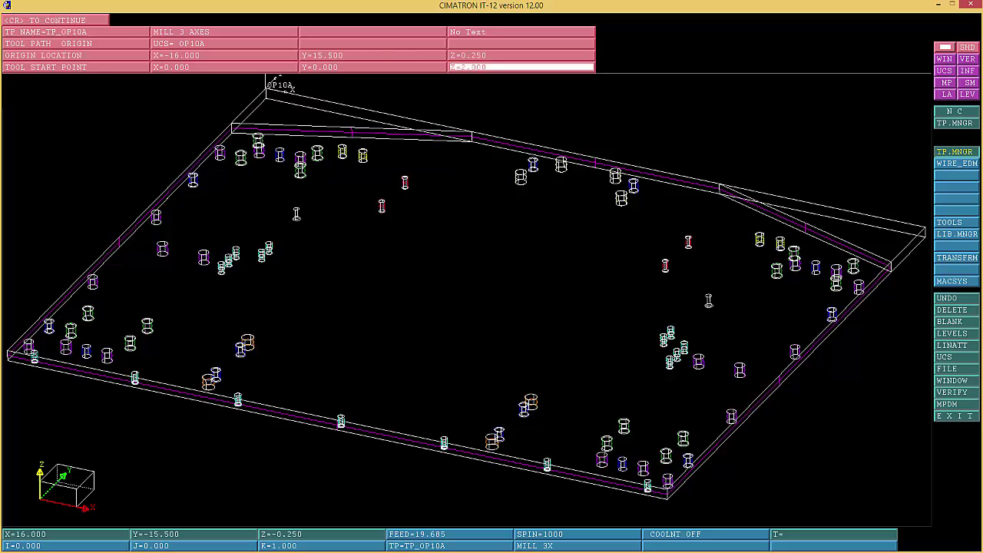
Check the tool start point above the OP10A origin up close and set its Z to 1
right_click(242, 386)
click(224, 420)
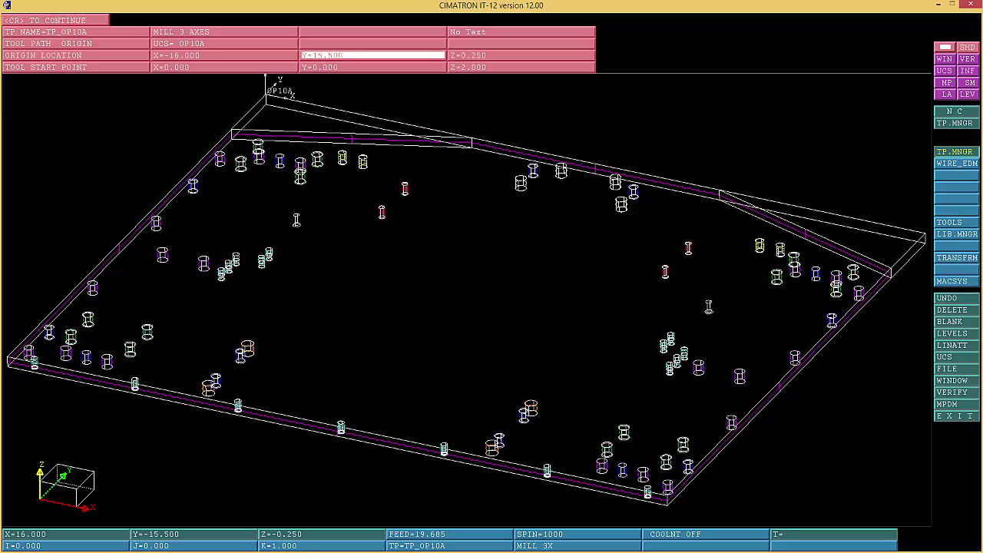
right_click(243, 385)
click(224, 363)
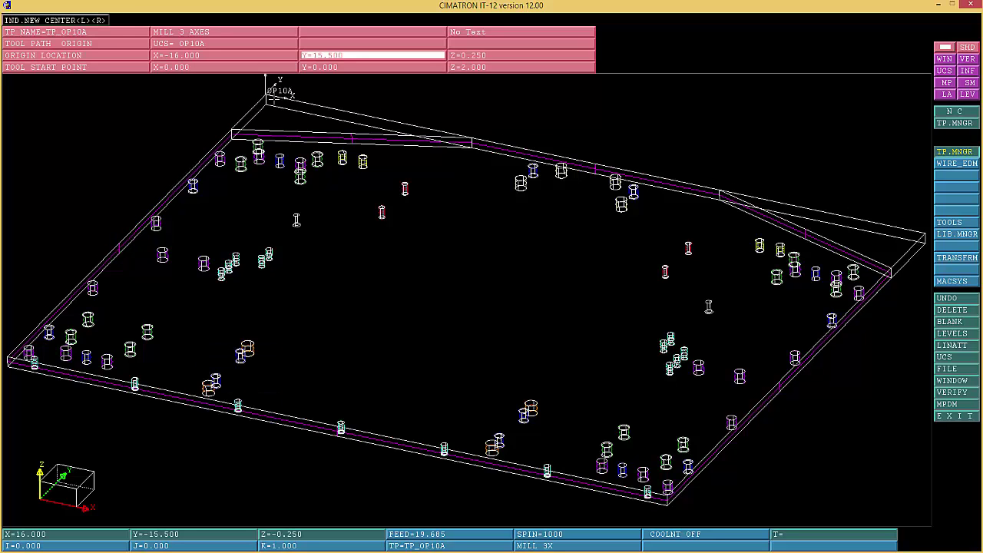
click(274, 99)
right_click(479, 285)
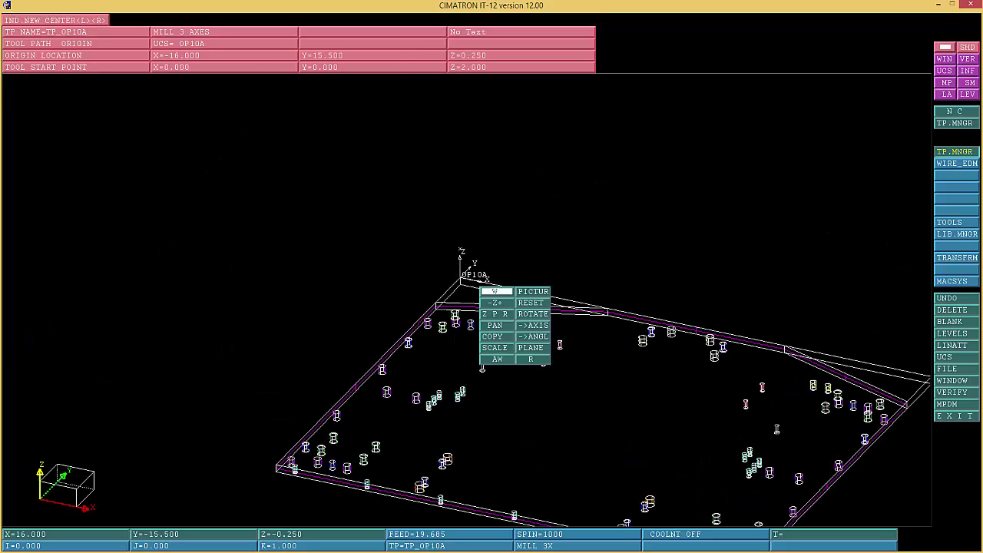
click(496, 291)
click(452, 301)
click(495, 229)
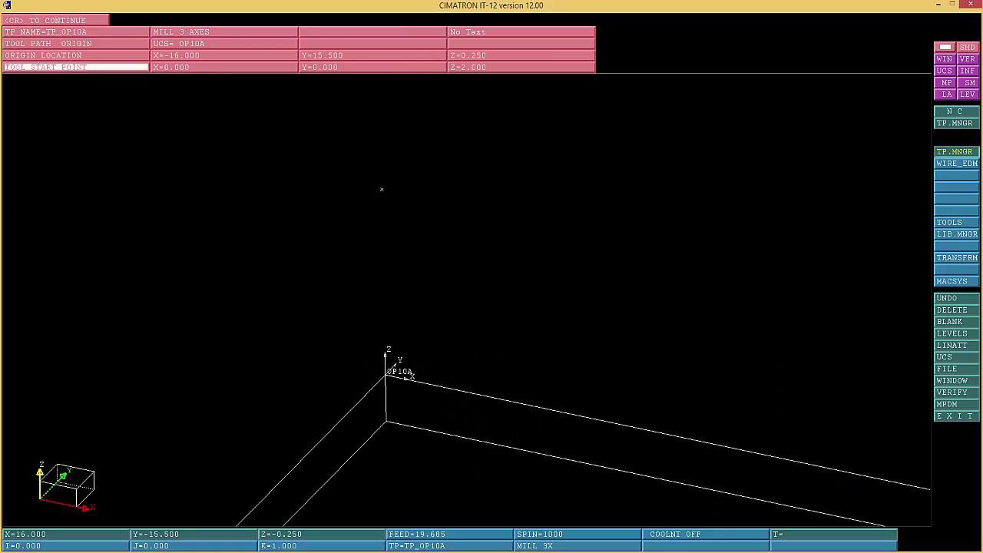
click(520, 67)
text(1.)
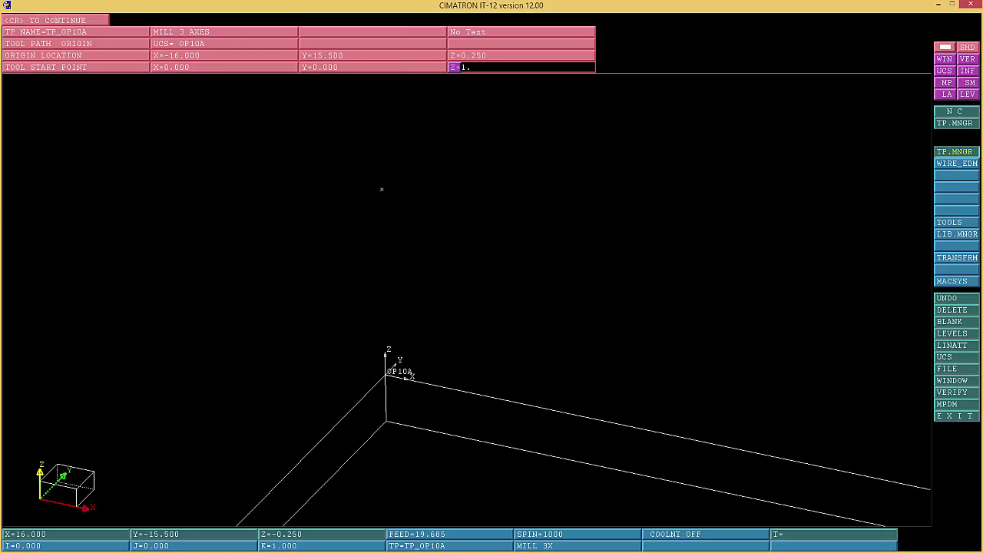
key(Return)
Set the tool start point's Z to 2.5 and accept the TP_OP10A tool path definition
click(521, 67)
text(2.5)
key(Return)
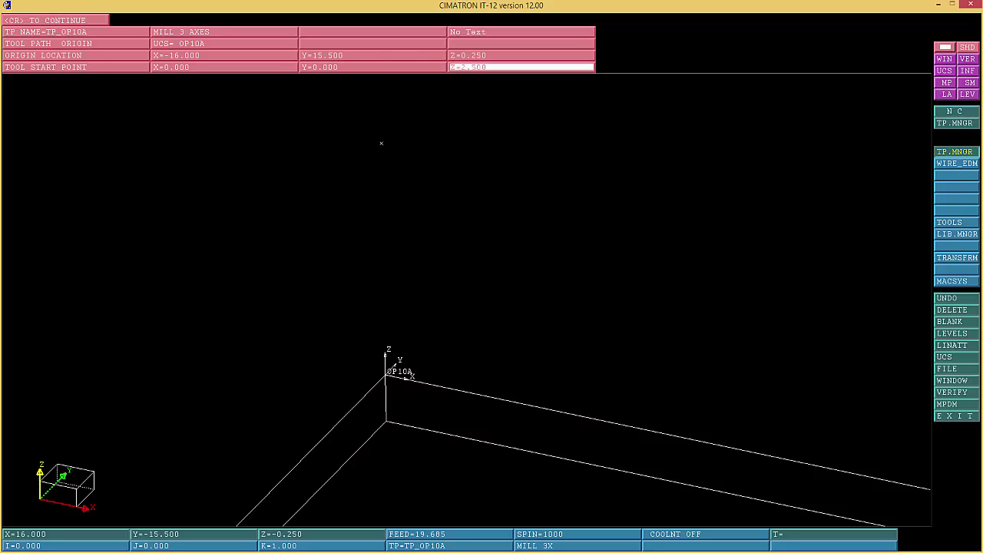
click(55, 20)
Create a drill procedure in TP_OP10A that takes its points from arc centers
right_click(494, 231)
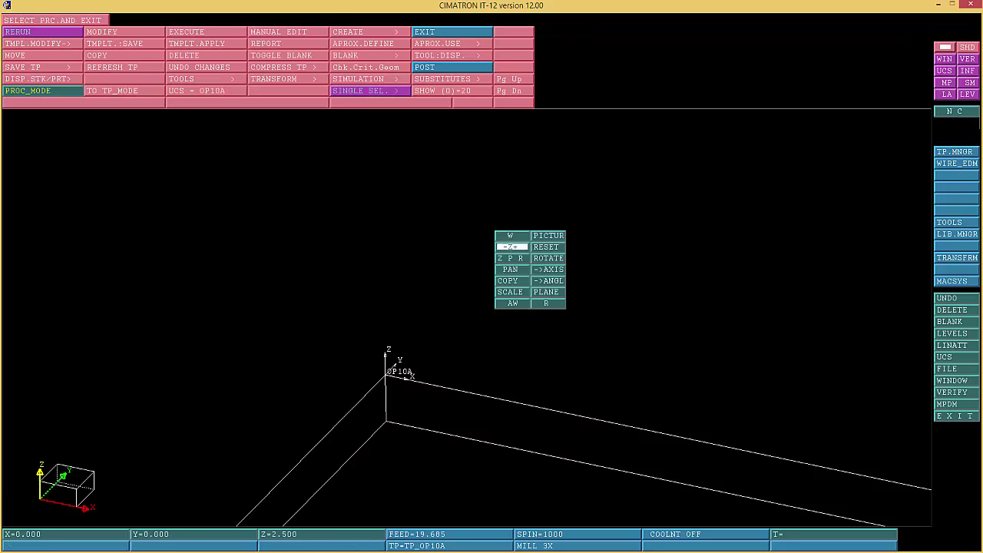
click(512, 246)
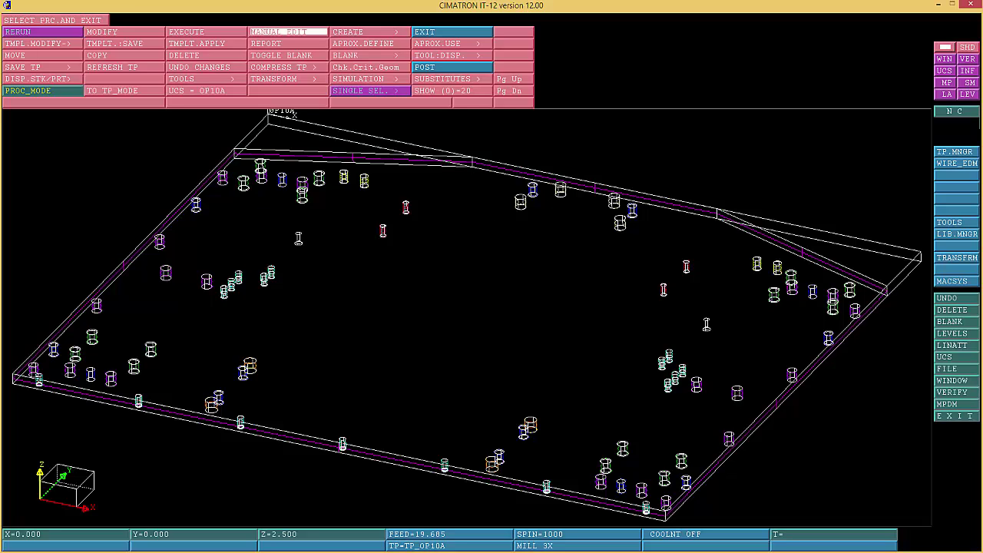
click(358, 32)
click(350, 94)
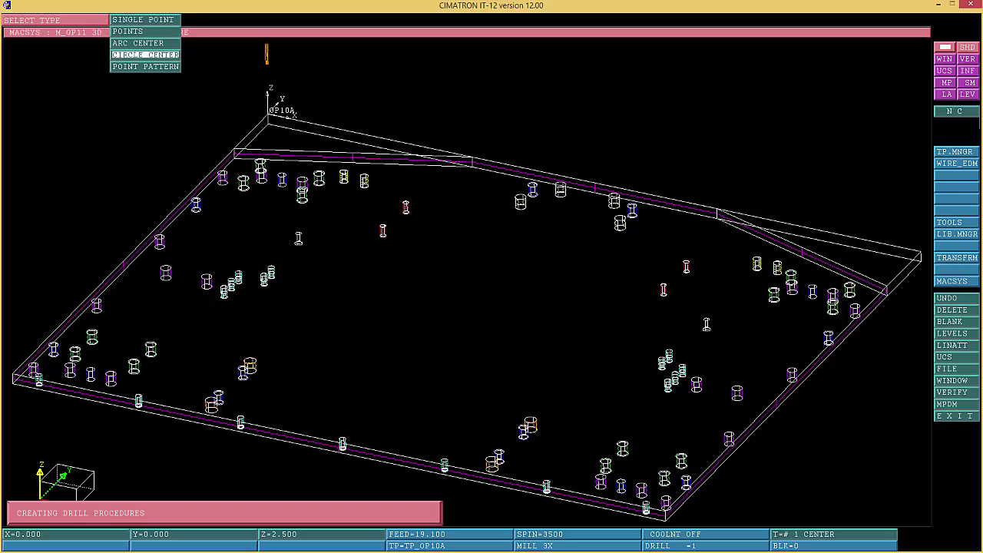
click(146, 43)
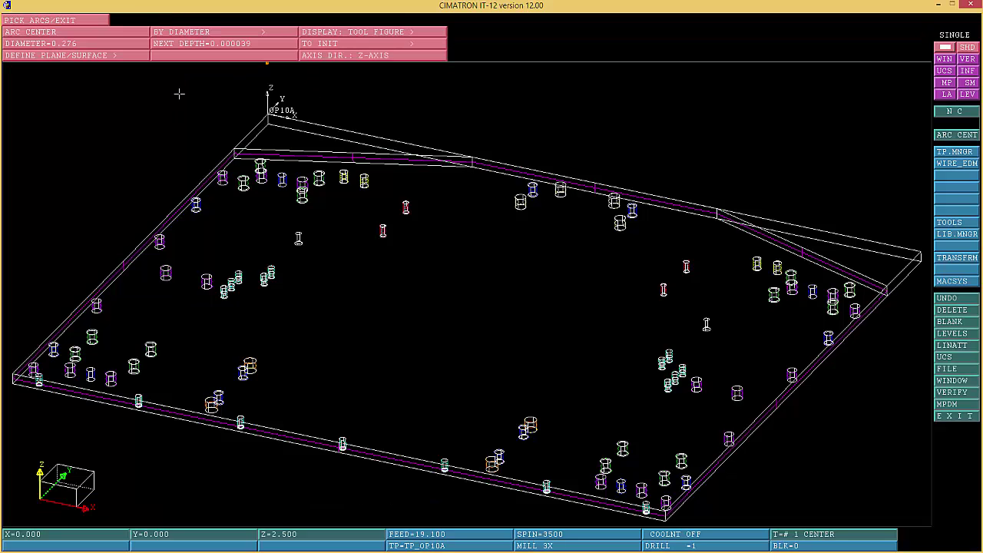
Include all diameters and pick all displayed arcs as the drill points for the procedure
click(223, 32)
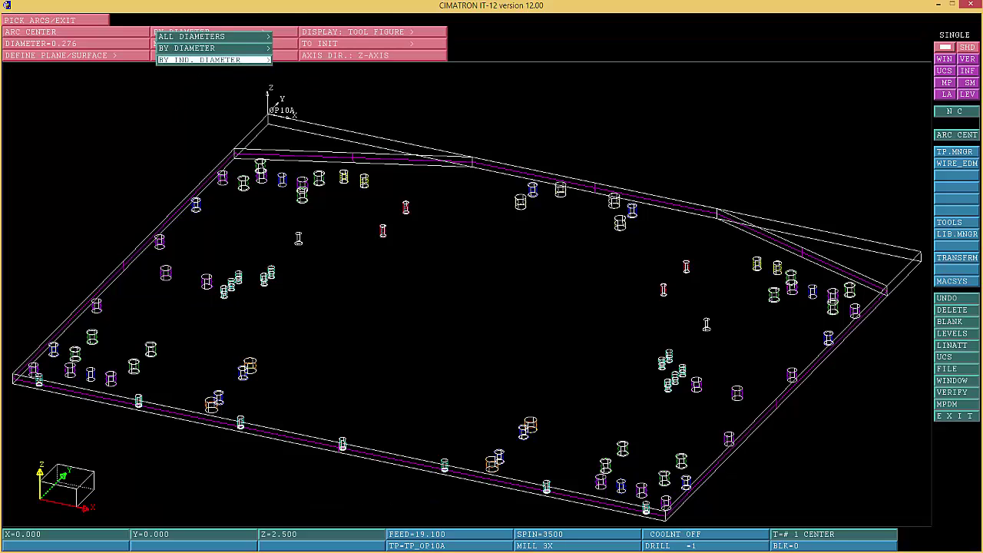
click(222, 36)
right_click(130, 130)
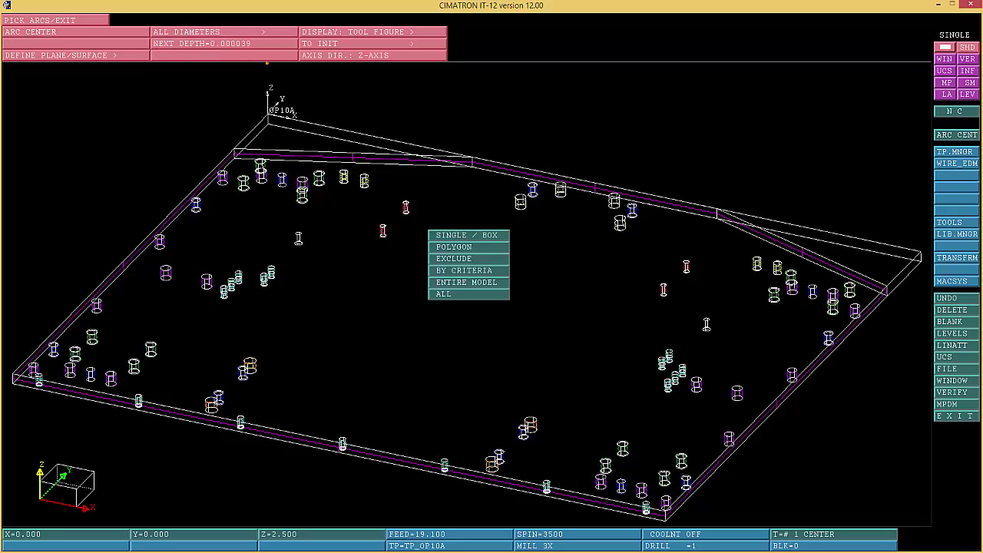
click(468, 294)
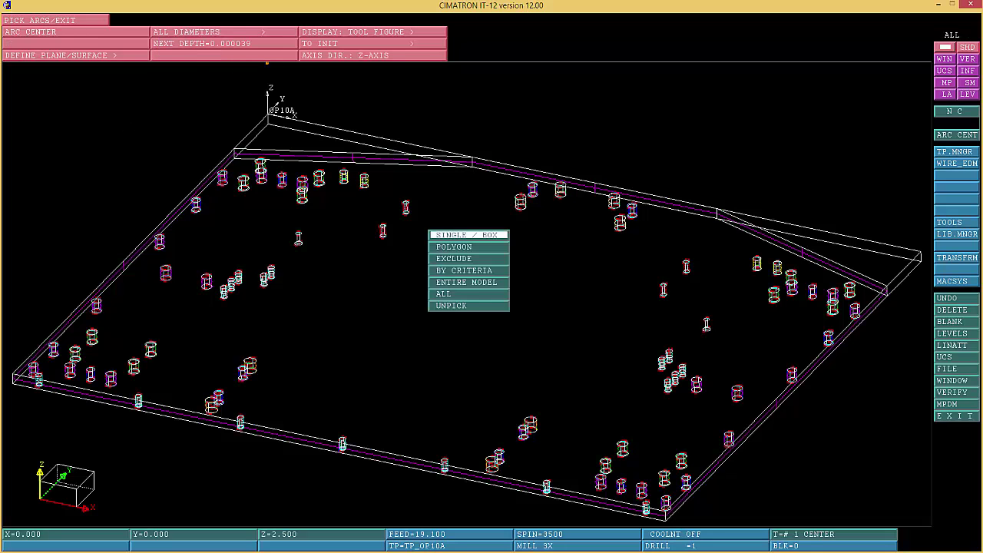
middle_click(468, 235)
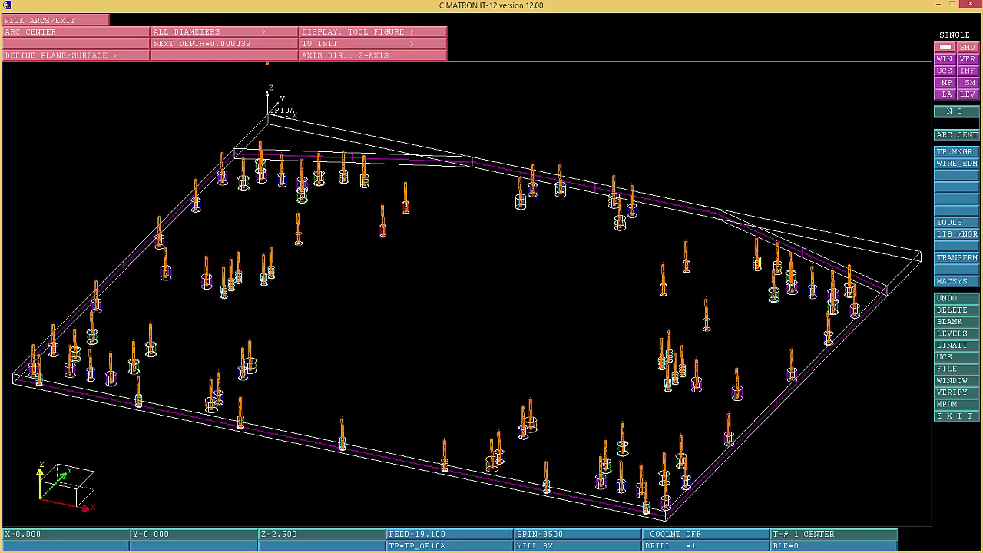
middle_click(118, 139)
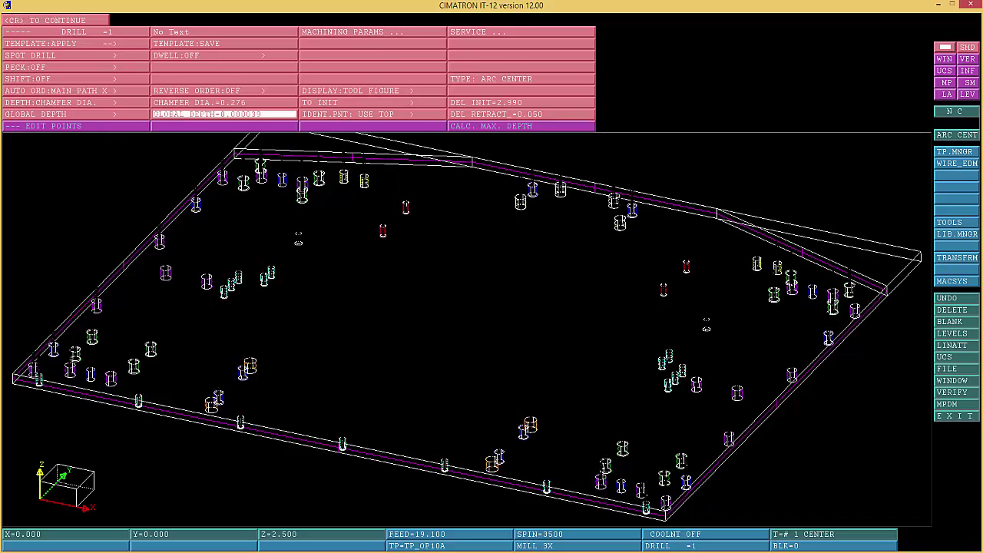
Set the drill procedure's depth reference to TOOL TIP
click(61, 102)
click(44, 106)
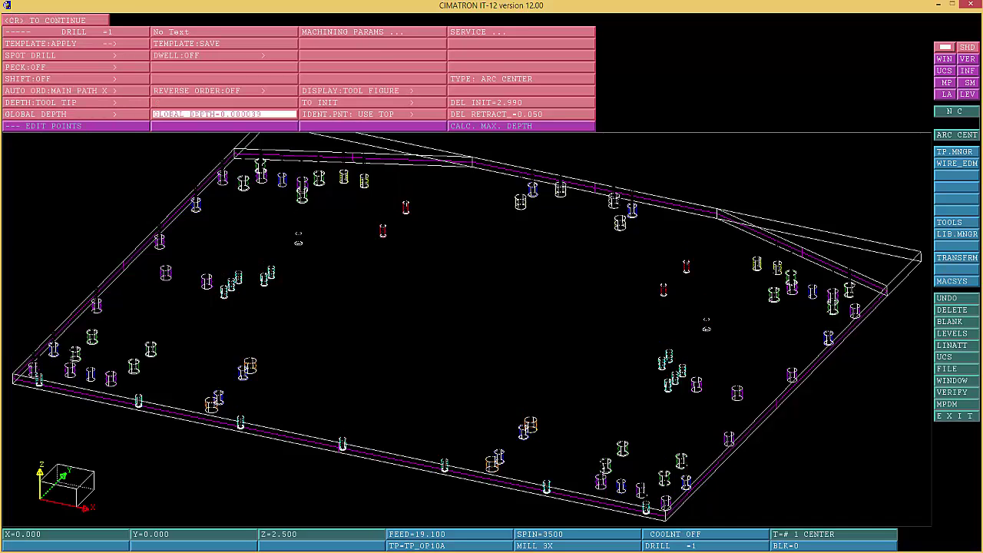
Set the drill procedure's global depth to 0.012 and choose the 5/8 SPOT DRLL as its tool
text(0.012)
key(Return)
click(366, 33)
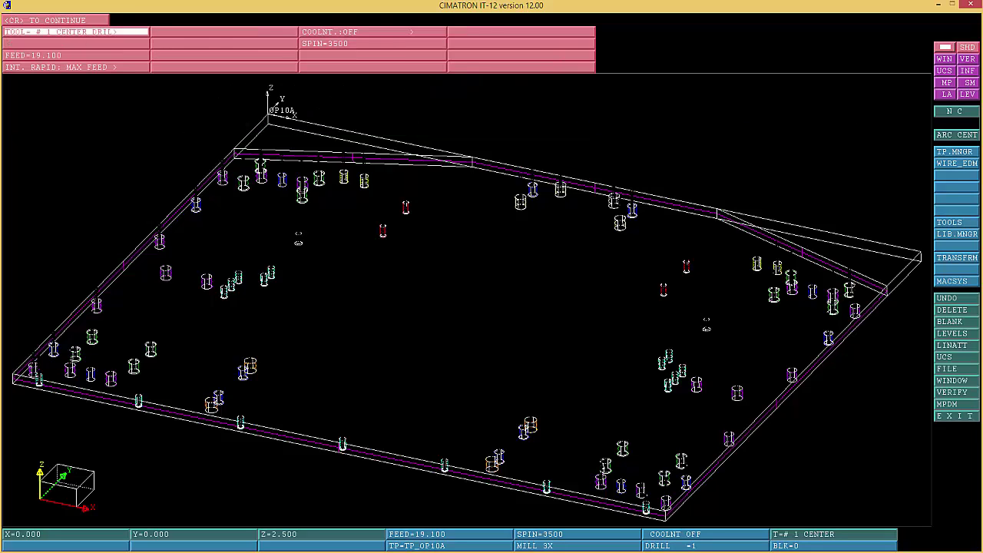
click(58, 31)
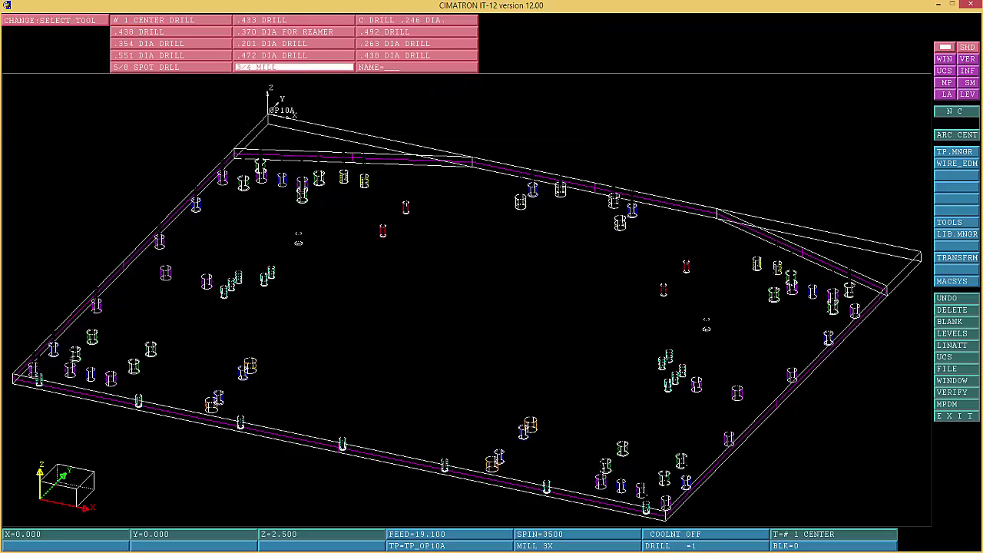
click(146, 67)
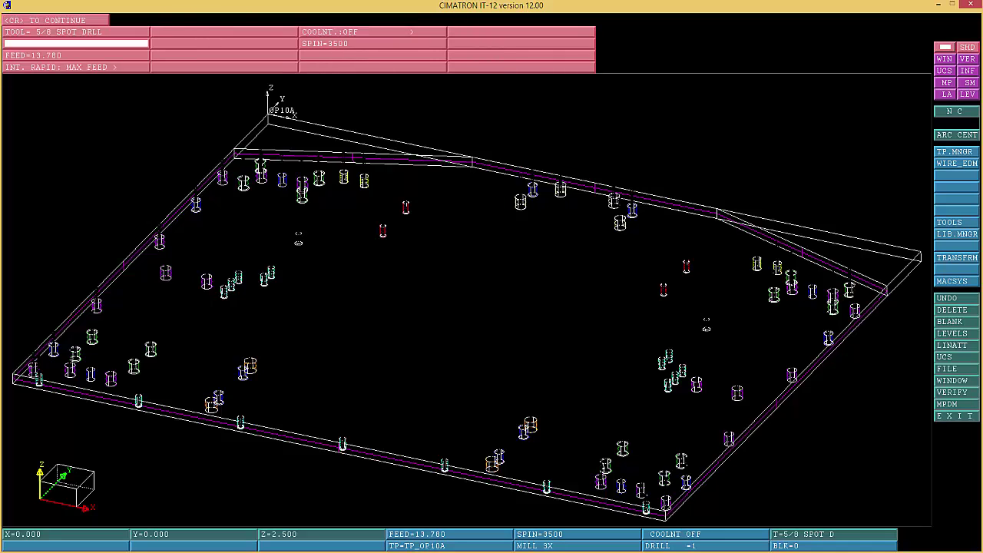
Set the coolant of the spot drill procedure to FLOOD and accept its machining parameters
click(371, 32)
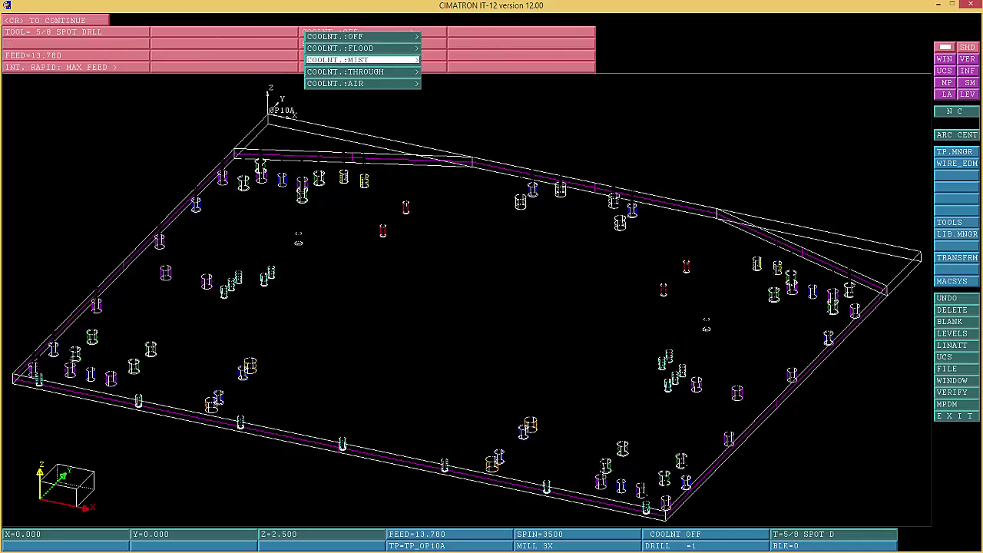
click(361, 36)
click(364, 32)
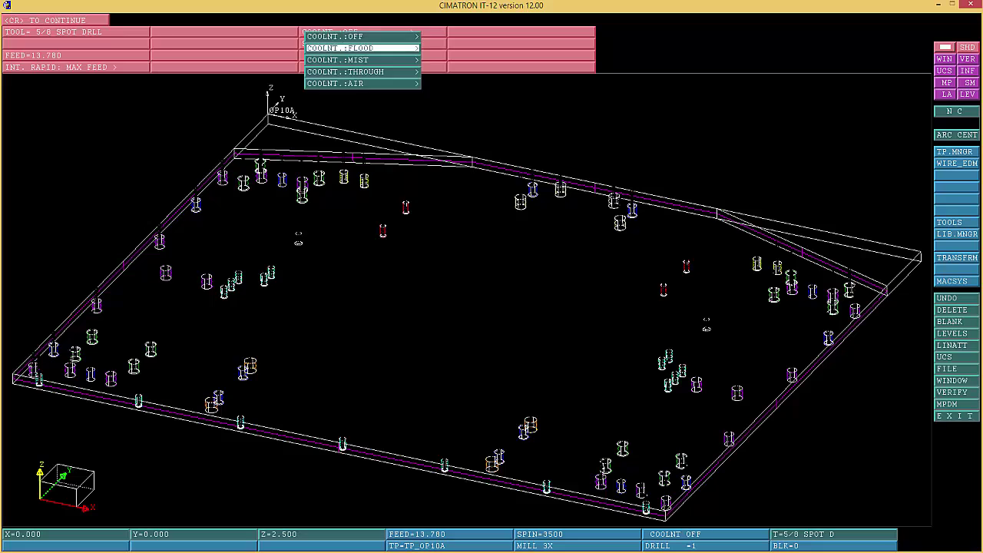
click(364, 47)
click(54, 20)
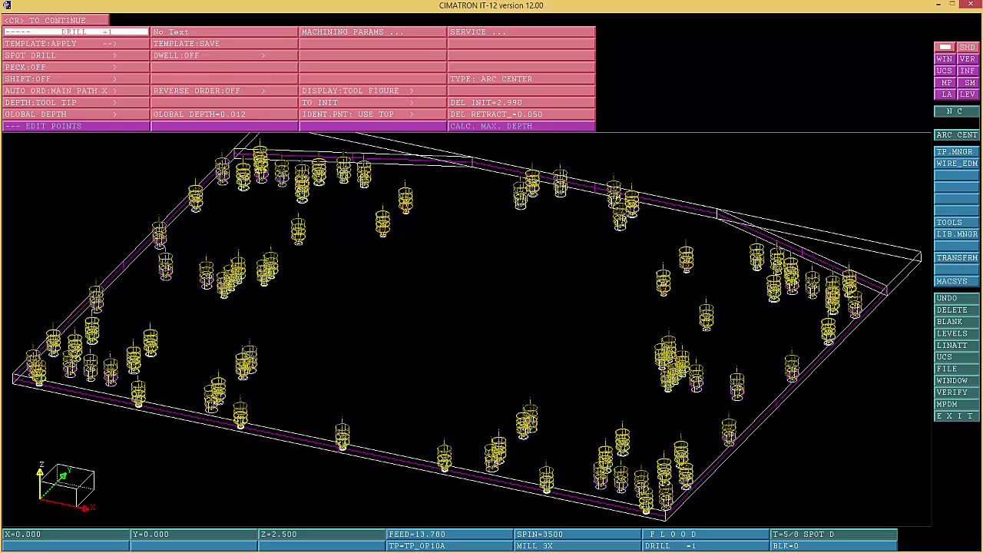
Examine up close how the spot drill figures sit in the holes, and leave the drill procedure
key(ctrl+z)
click(191, 319)
click(308, 277)
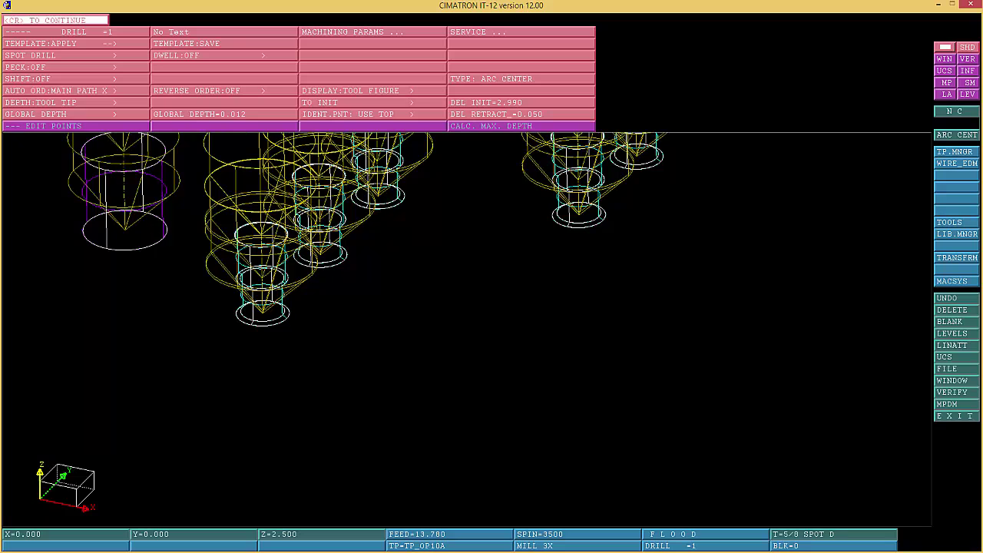
key(Return)
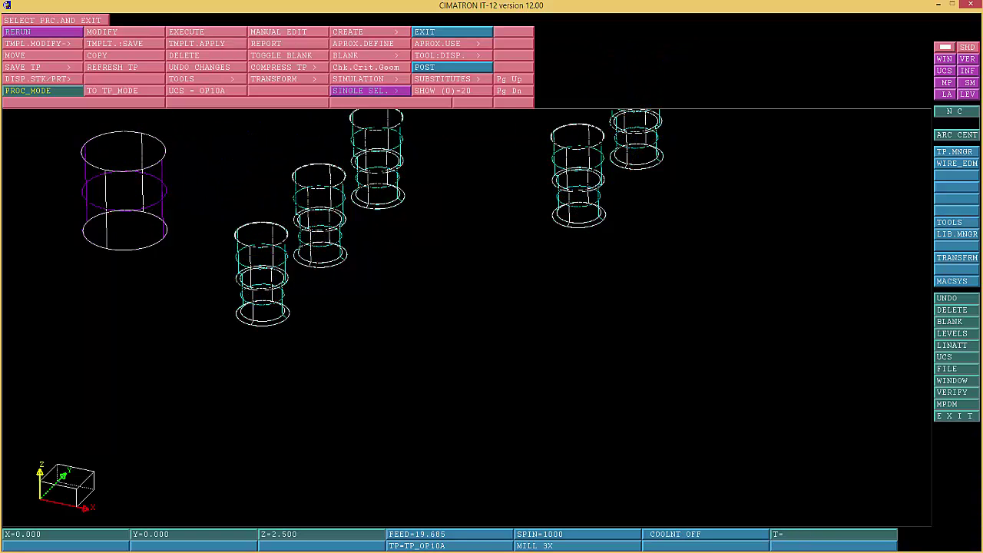
key(ctrl+a)
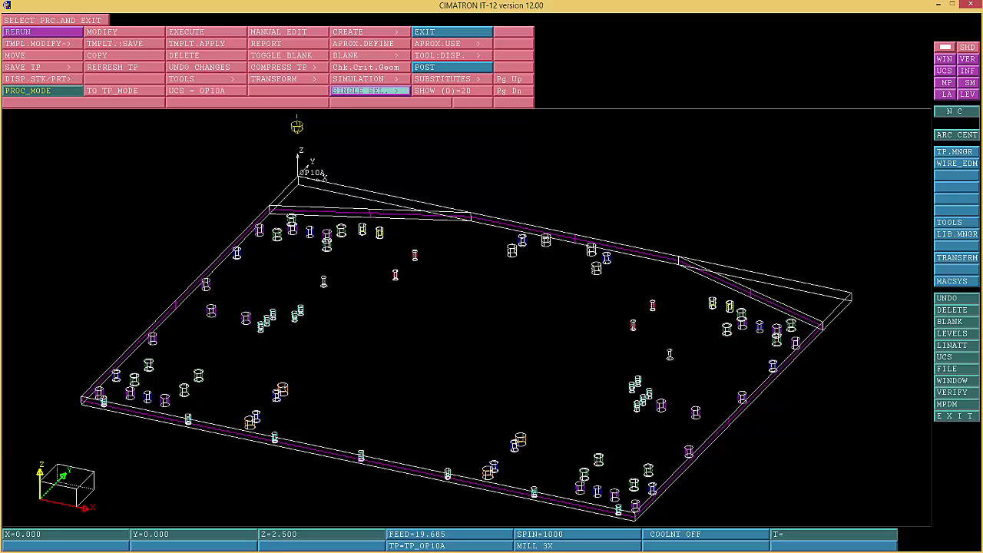
click(370, 33)
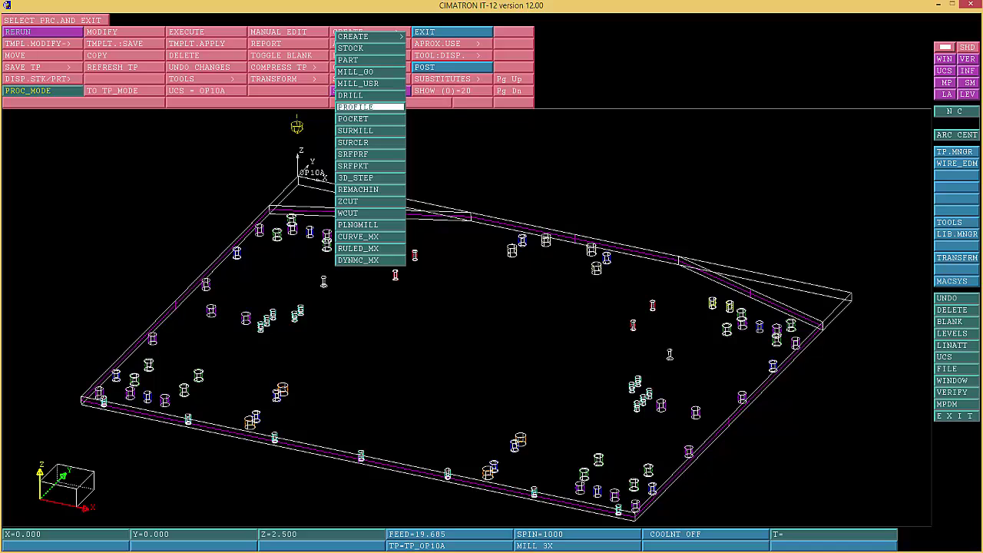
click(371, 37)
Exit the tool path manager and verify the data of the outer chamfer arc at the top of a red hole
right_click(300, 372)
click(312, 383)
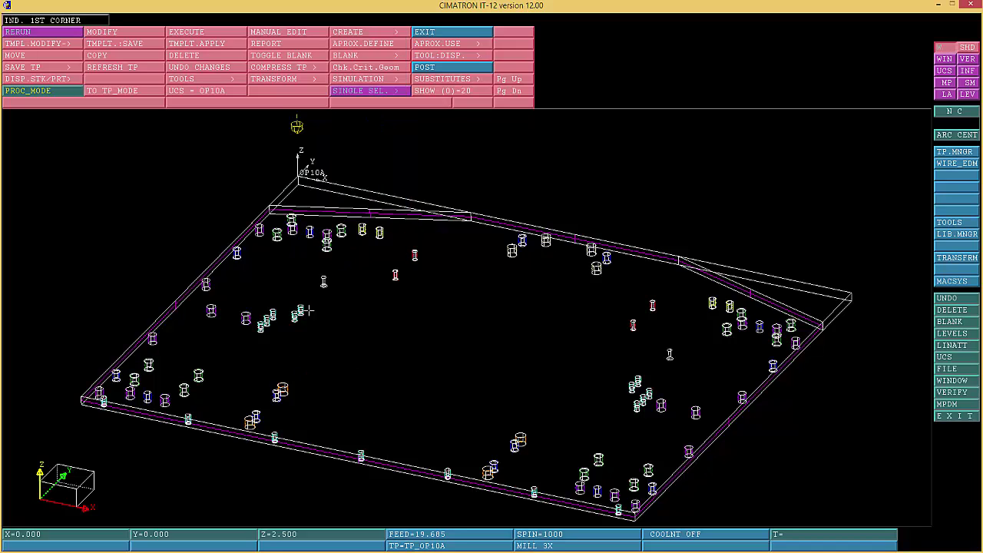
click(383, 289)
click(404, 263)
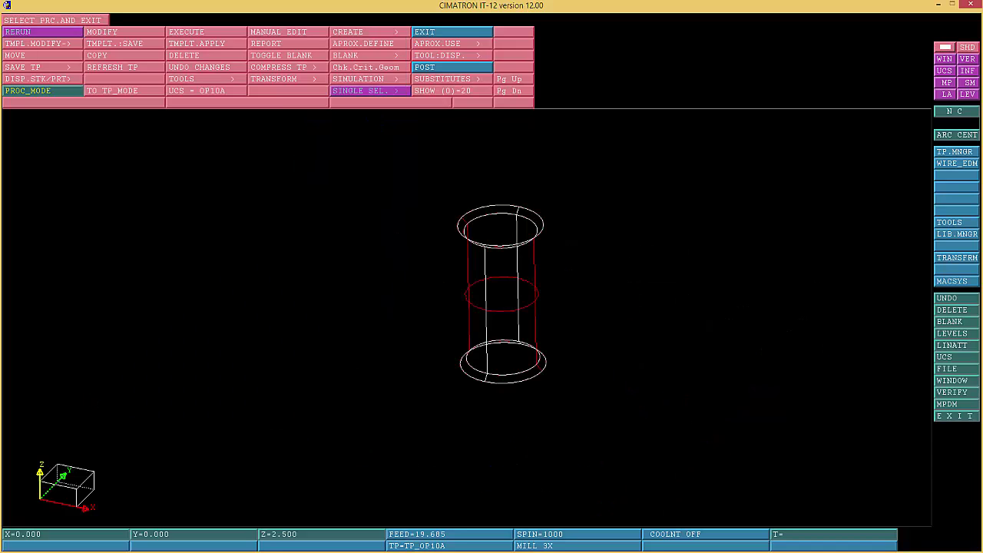
click(451, 32)
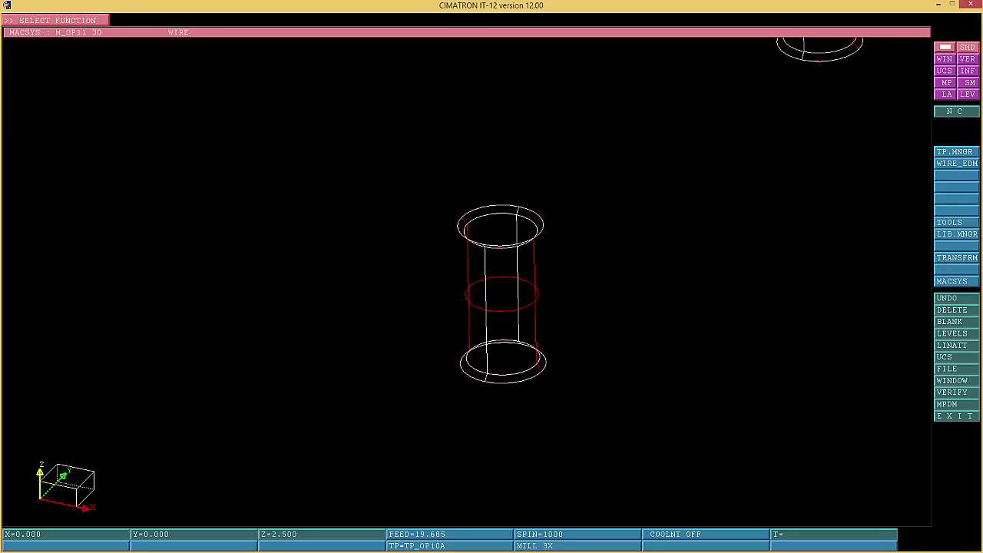
click(956, 393)
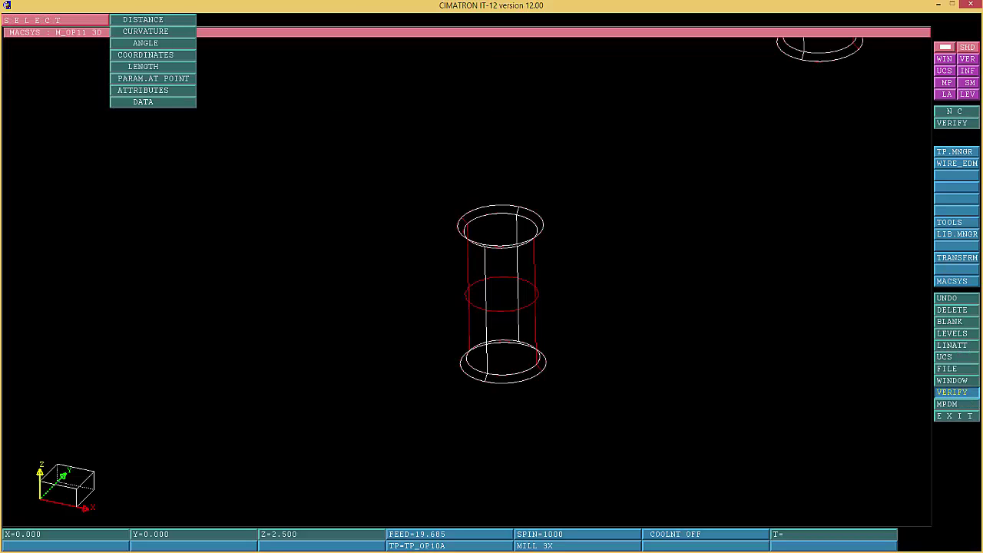
click(153, 102)
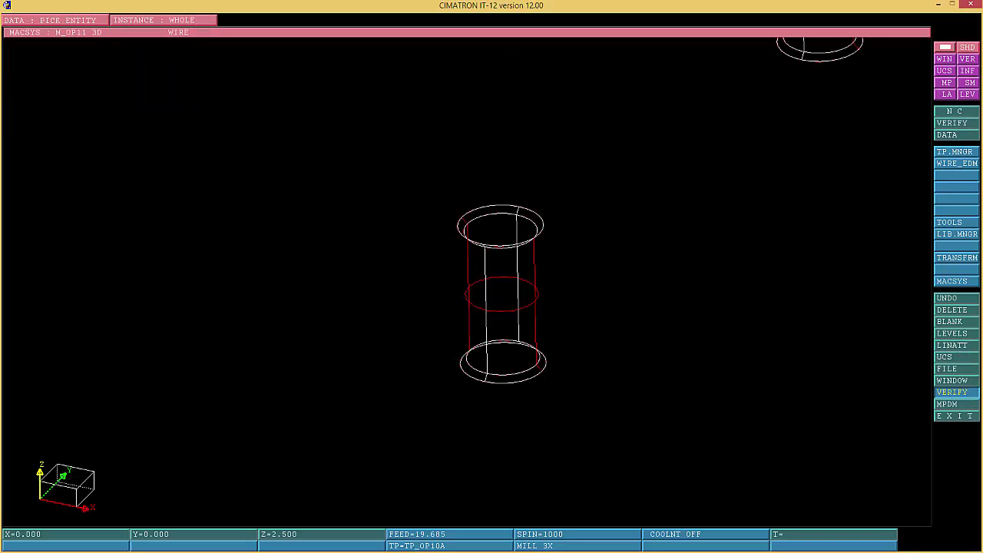
click(490, 206)
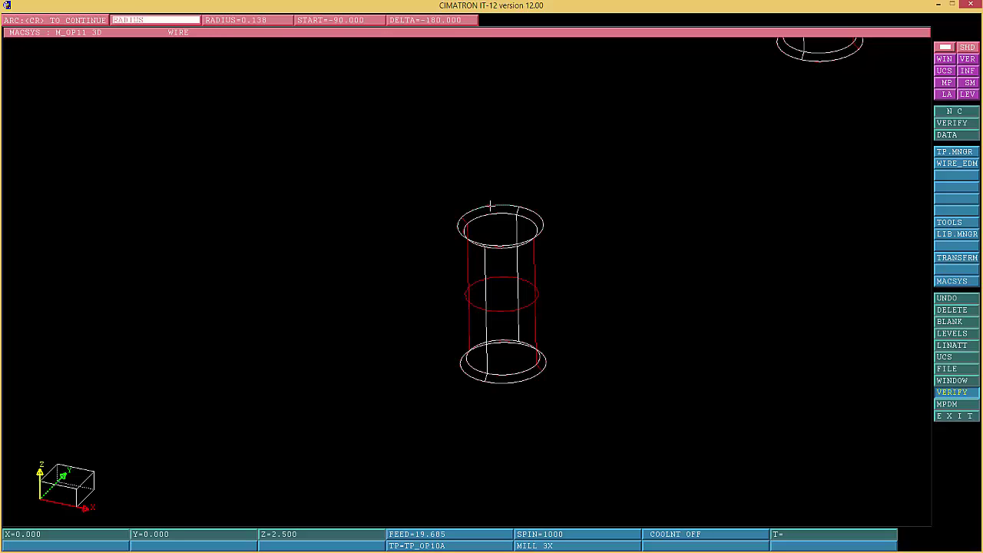
click(156, 20)
middle_click(159, 20)
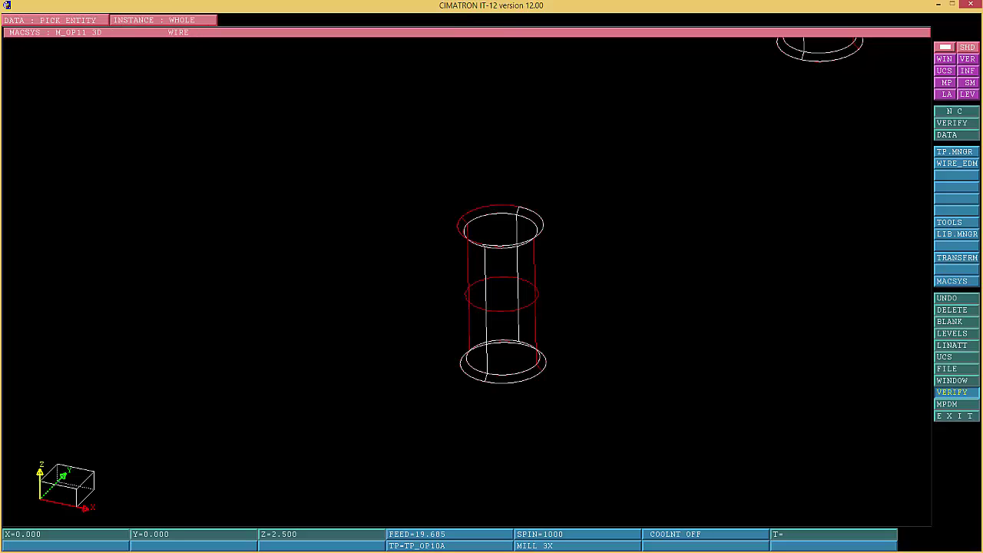
middle_click(490, 206)
middle_click(153, 20)
Reopen the tool path manager and create a new drill procedure that takes its points from arc centers
right_click(875, 457)
click(910, 413)
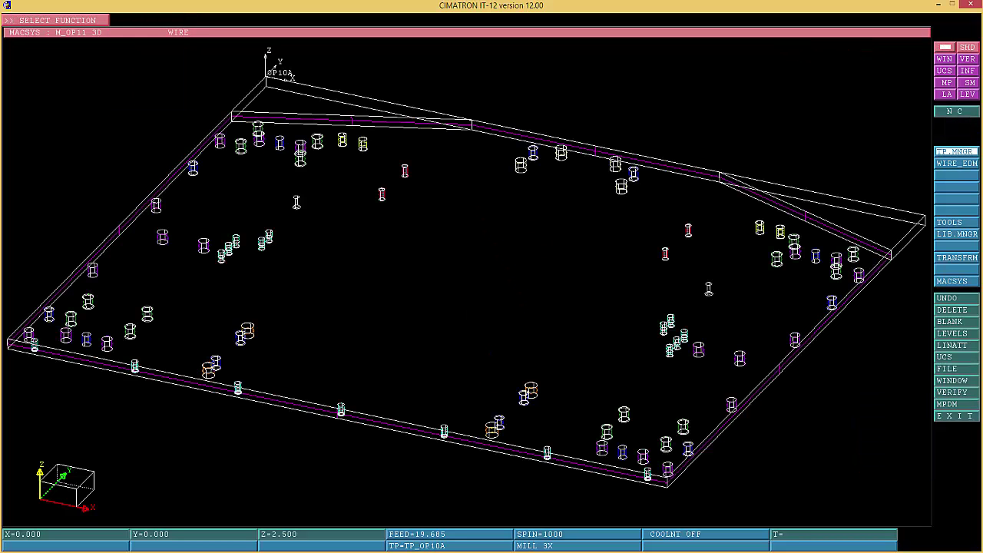
click(957, 151)
click(370, 32)
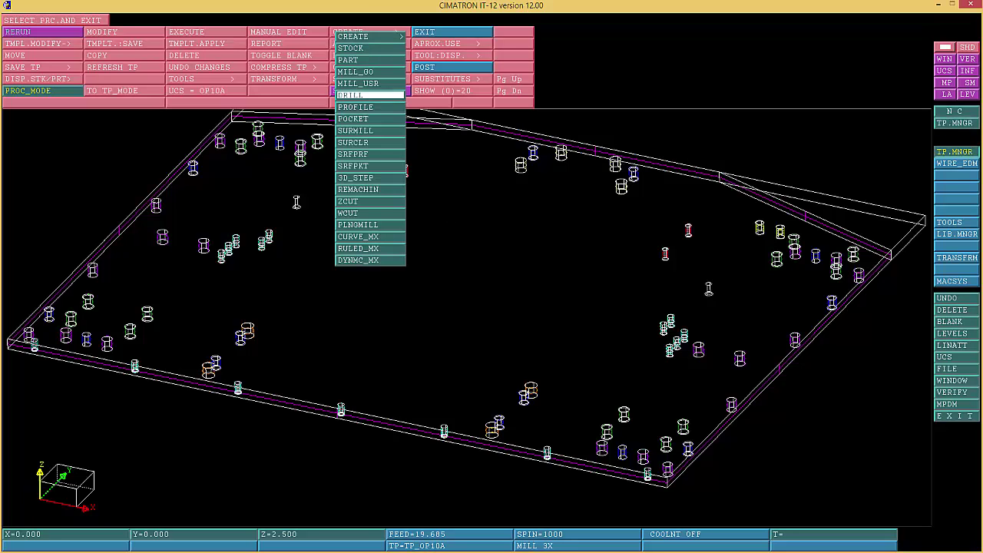
click(371, 96)
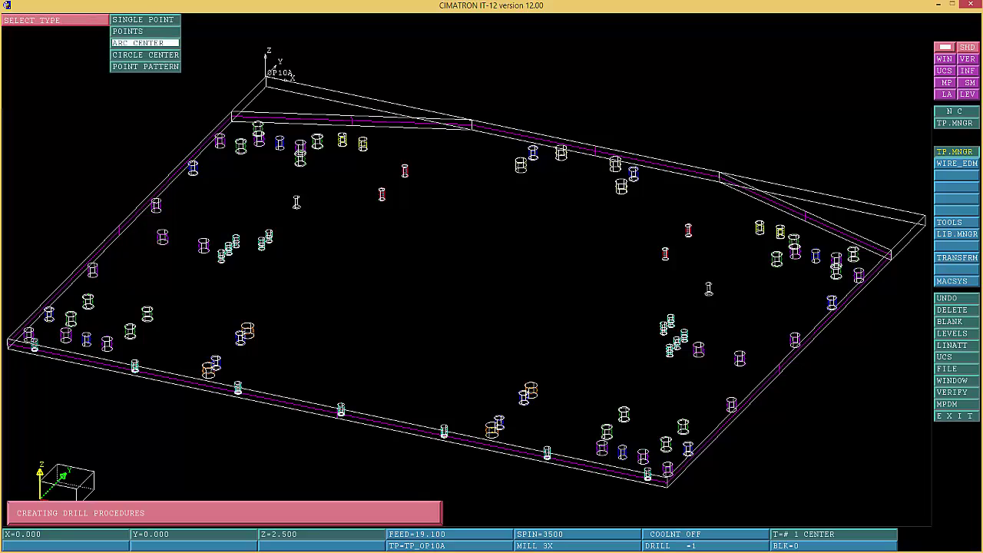
click(145, 44)
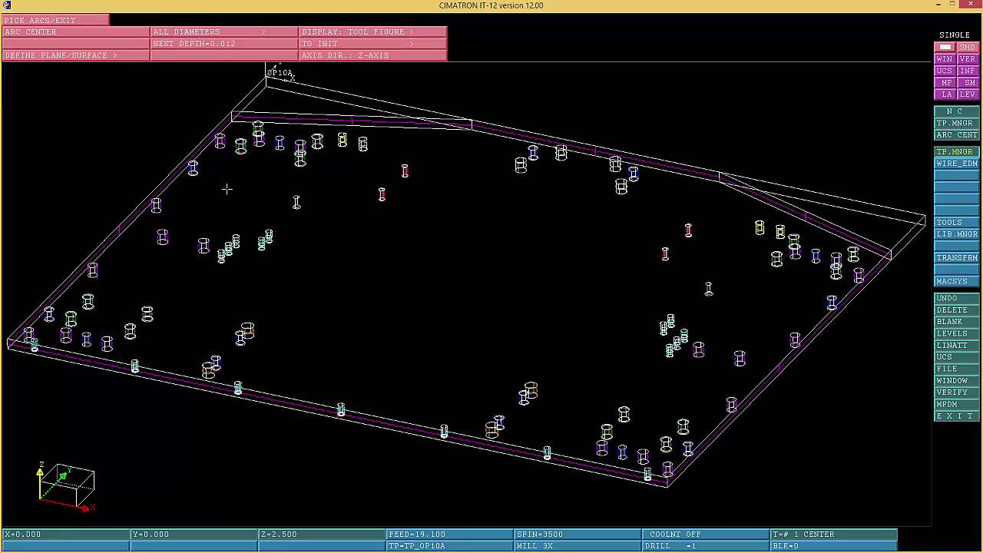
Pick all displayed arcs as the points of the new drill procedure and finish picking
right_click(229, 164)
click(469, 293)
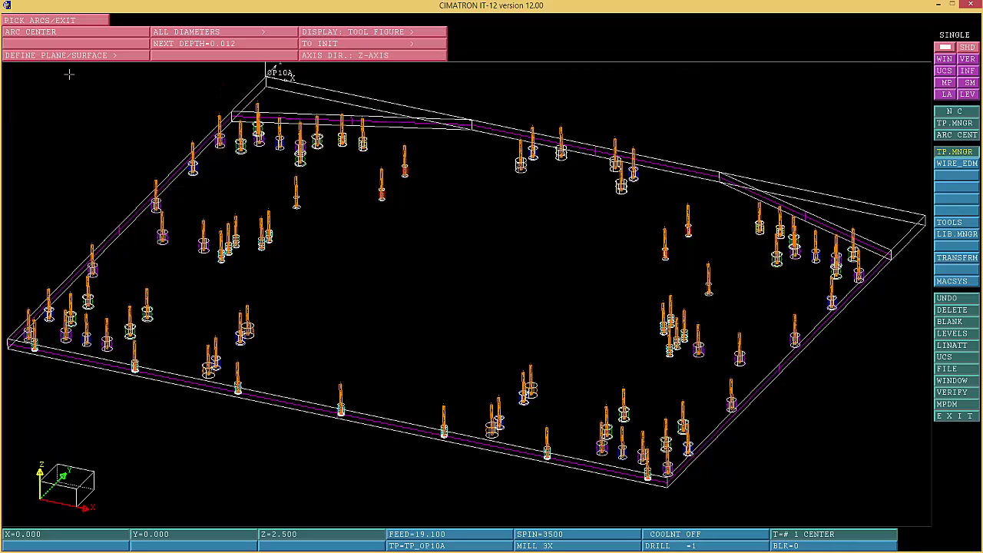
middle_click(104, 80)
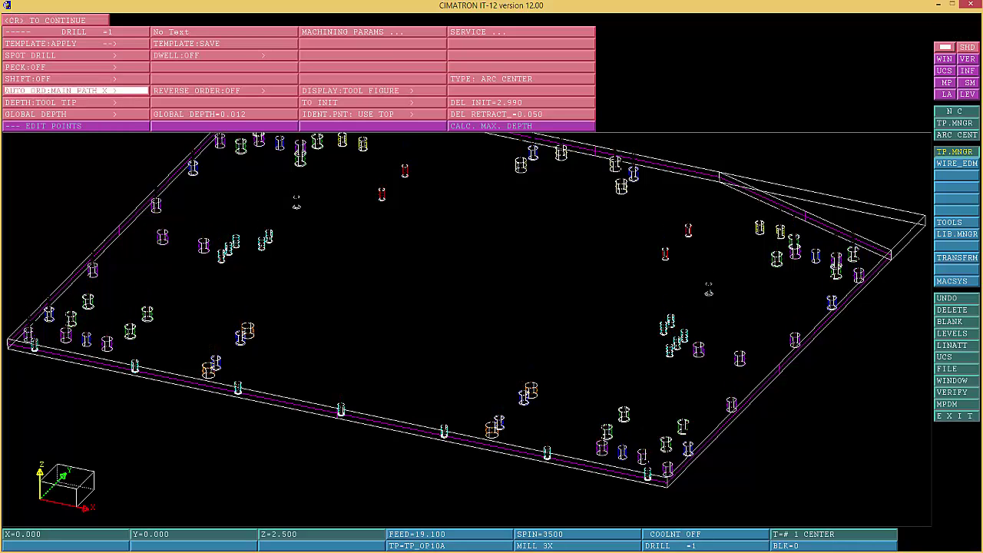
Set the drill procedure's depth reference to CHAMFER DIA. with a chamfer diameter of 0.276
click(77, 103)
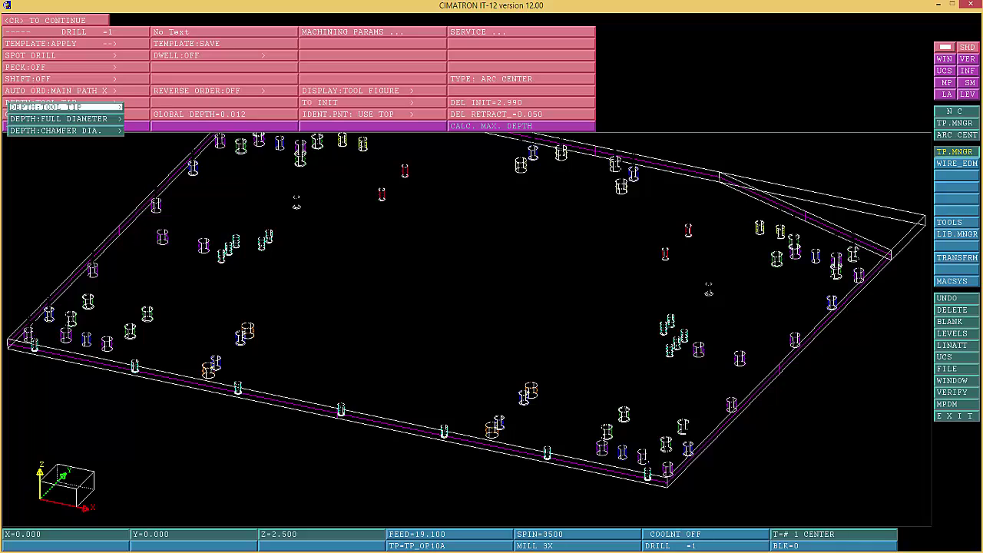
click(77, 118)
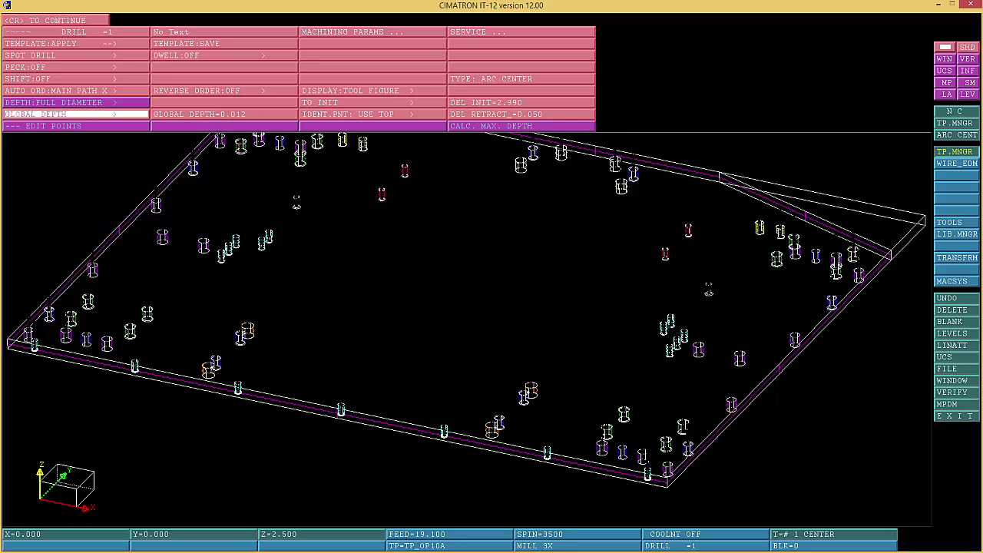
click(77, 103)
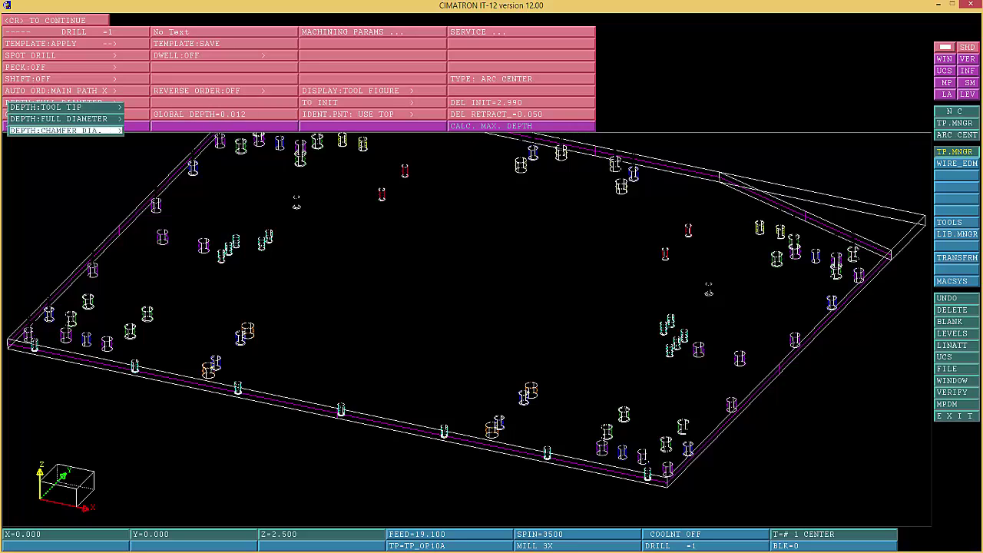
click(65, 131)
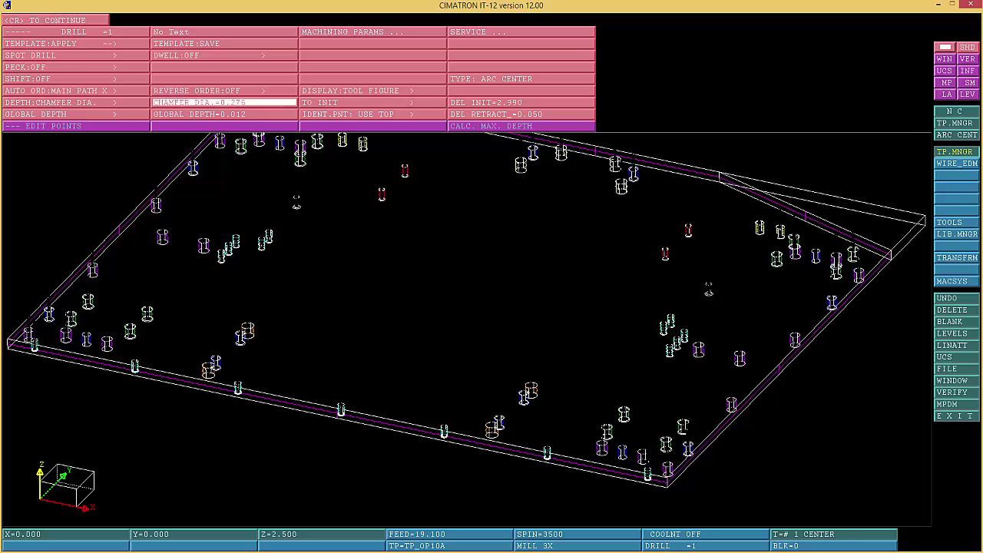
click(223, 103)
text(.)
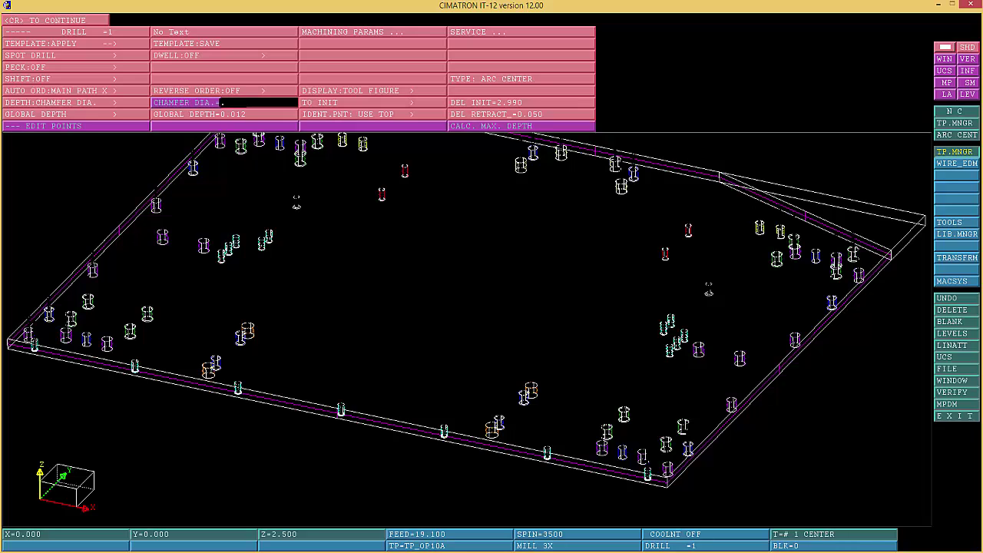
text(276)
key(Return)
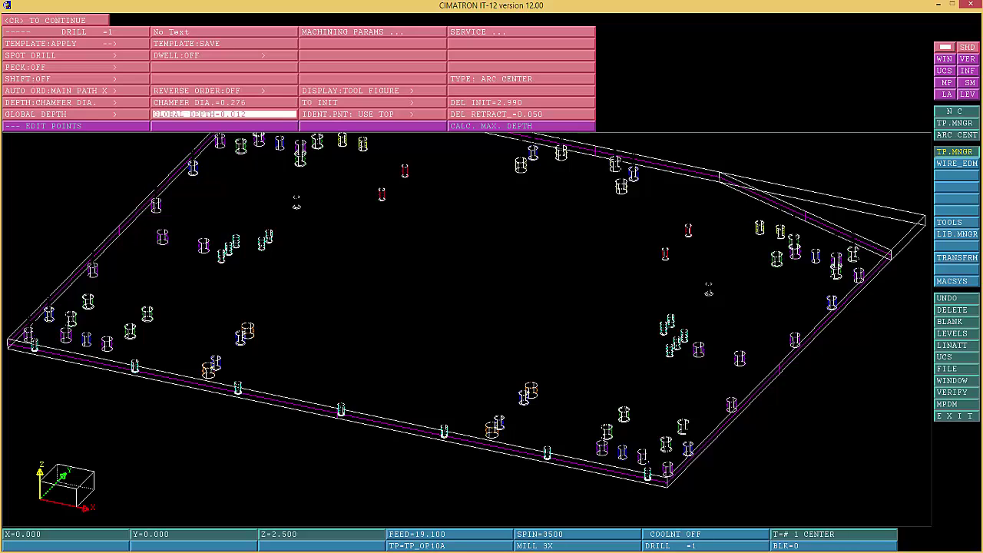
Set the drill procedure's global depth to 0 and its DEL INIT to 0.2
click(224, 114)
text(0)
key(Return)
click(522, 102)
text(.2)
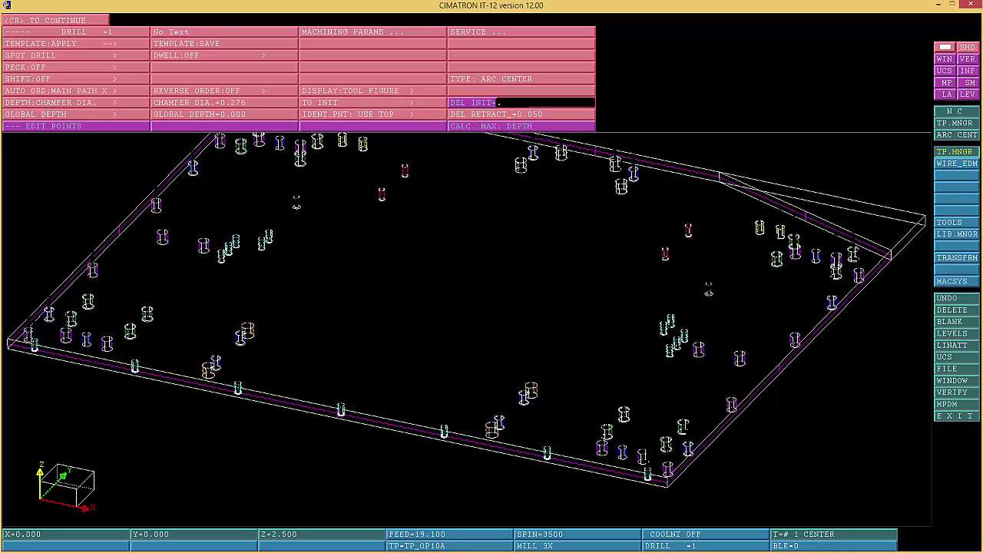
key(Return)
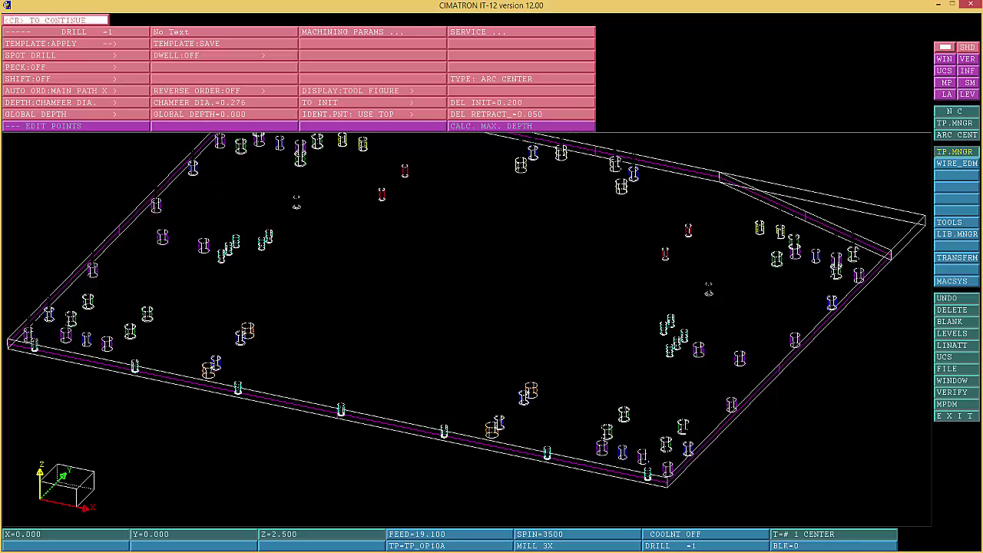
click(56, 21)
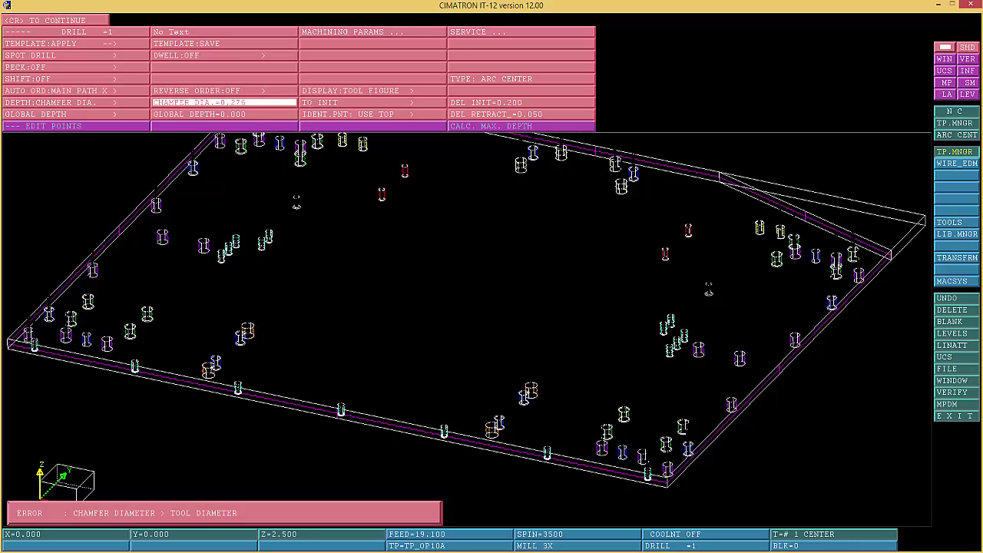
Set the drill procedure's chamfer diameter to 0.1 and execute the procedure
click(223, 102)
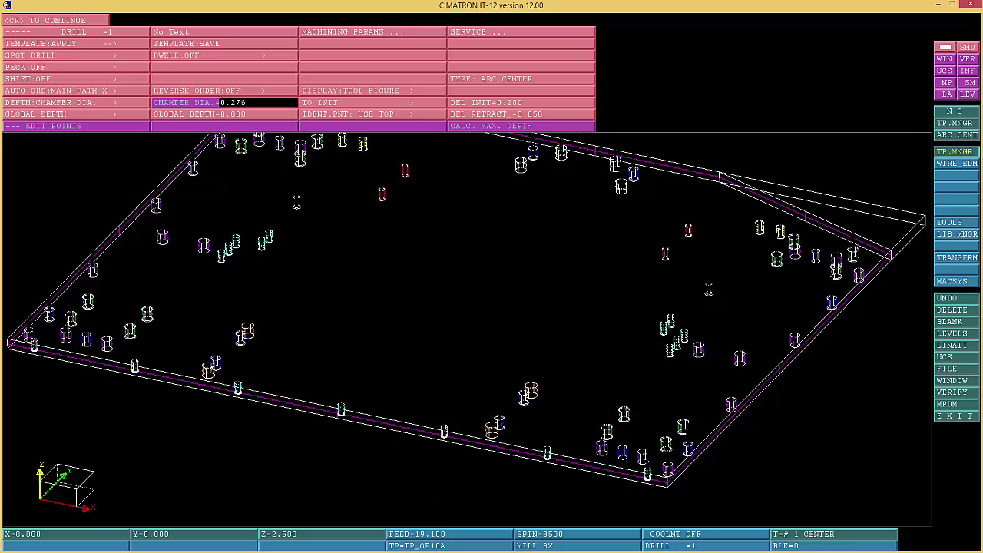
text(.25)
key(Return)
click(108, 44)
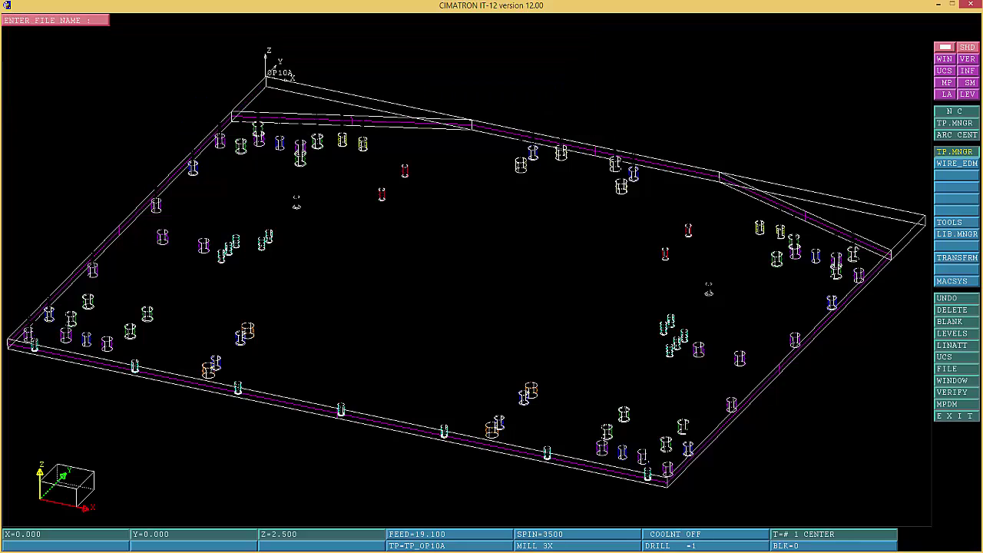
key(Return)
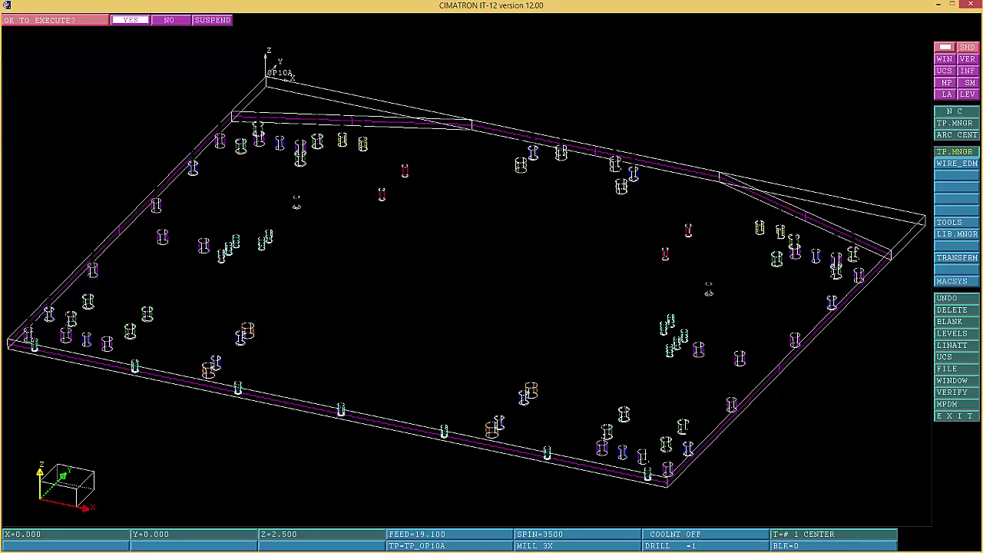
key(Return)
key(Return)
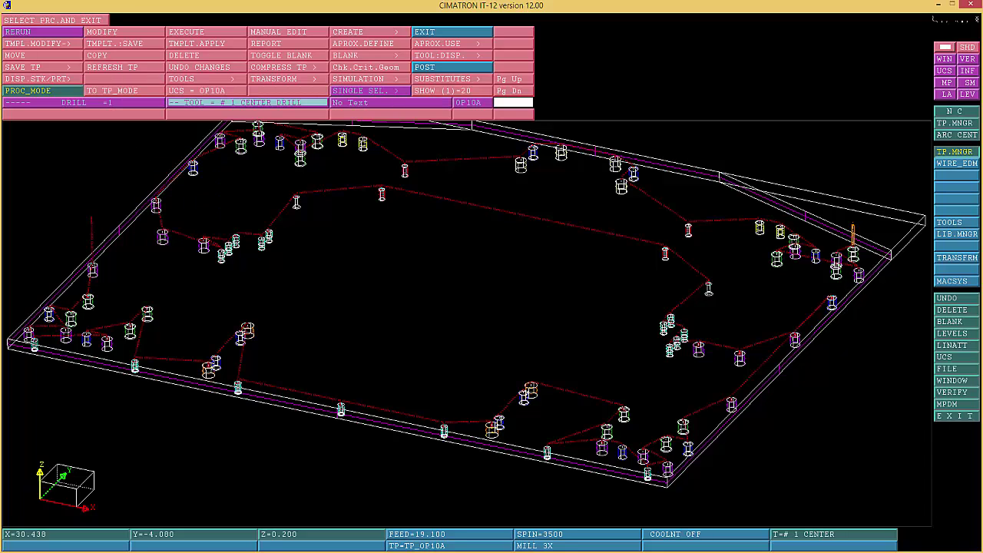
Examine the executed drill path close up at a few holes, turning the plate to an almost edge-on view
right_click(365, 264)
click(381, 271)
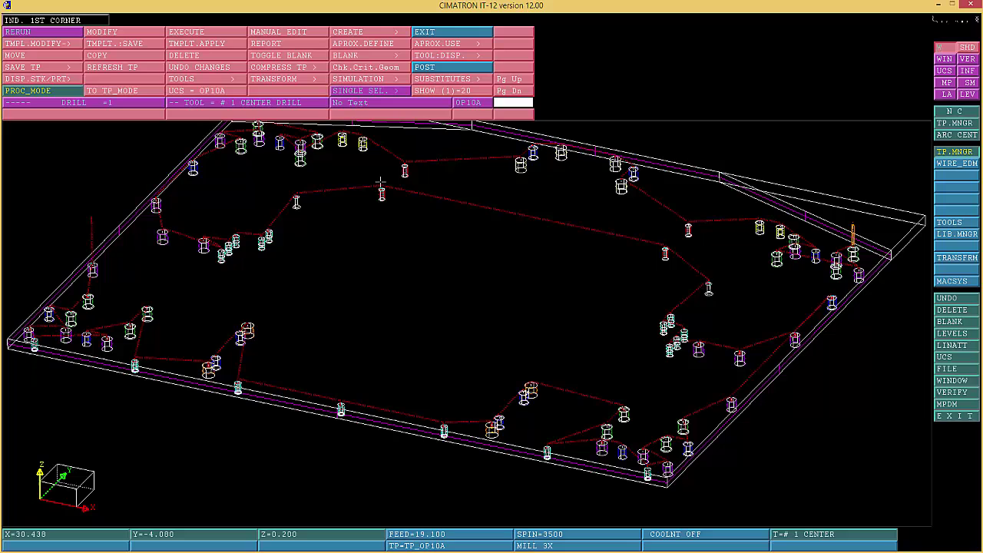
click(311, 155)
click(373, 130)
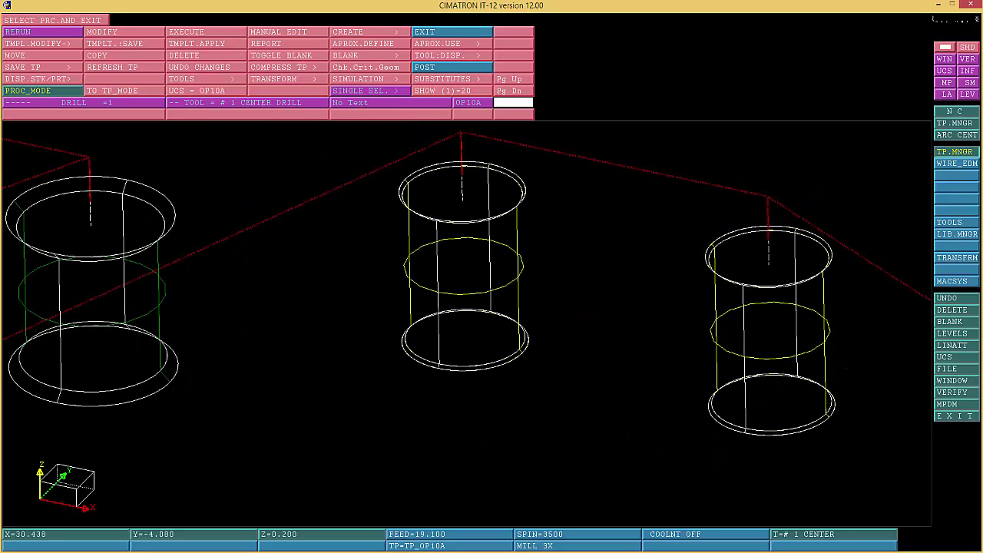
right_click(415, 260)
click(433, 287)
drag(492, 335, 498, 255)
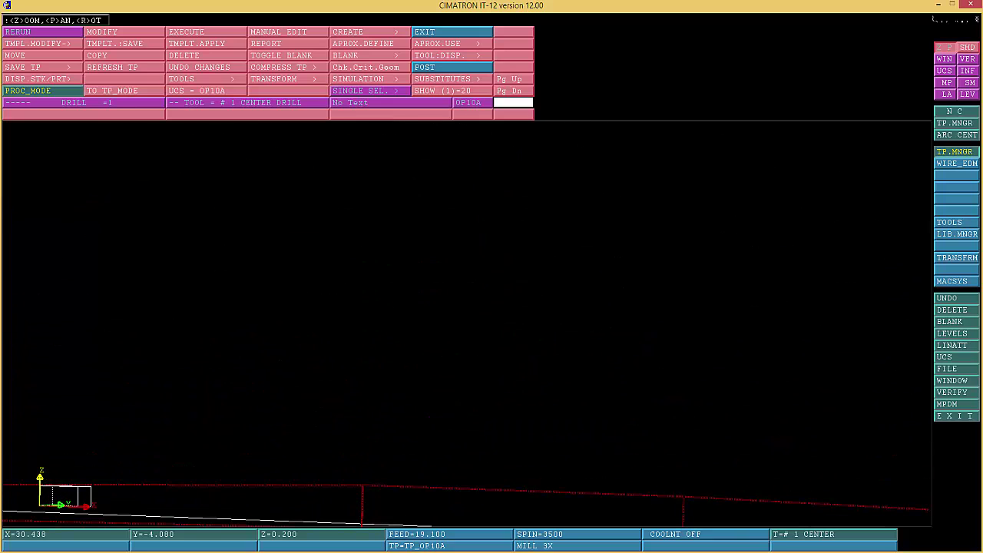
middle_click(495, 321)
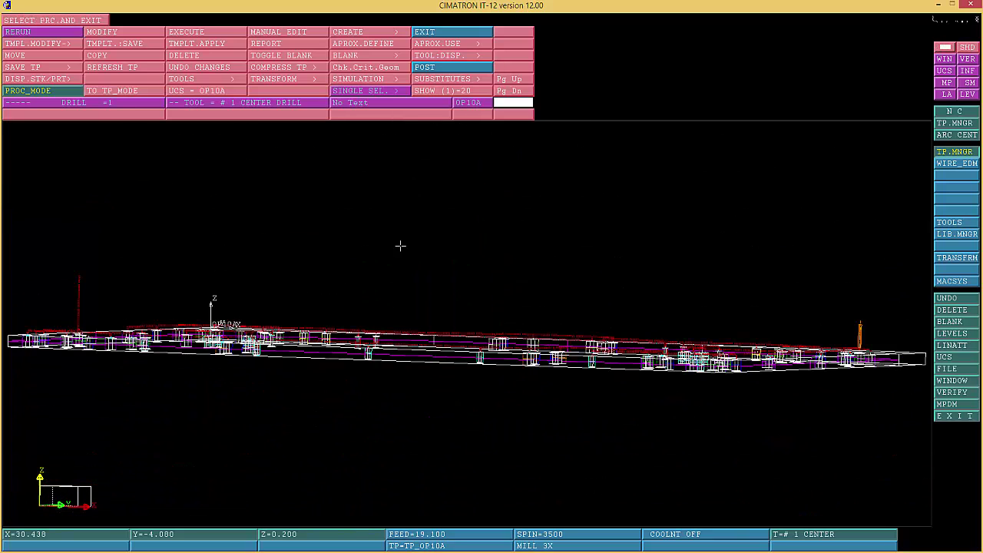
Recall the SIDE view and examine how deep the drill motion enters a single hole of the plate
right_click(416, 178)
click(432, 194)
click(164, 20)
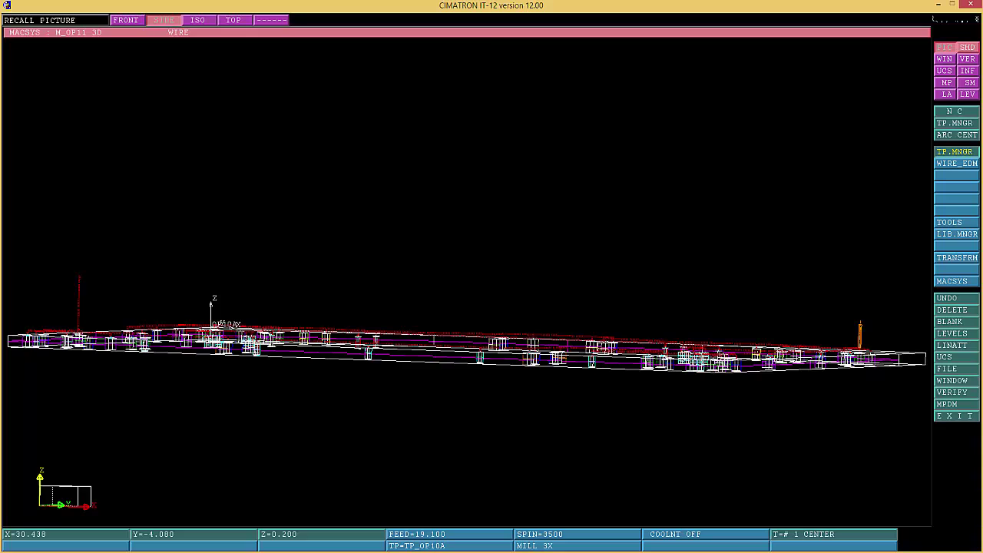
middle_click(197, 20)
right_click(224, 351)
click(224, 351)
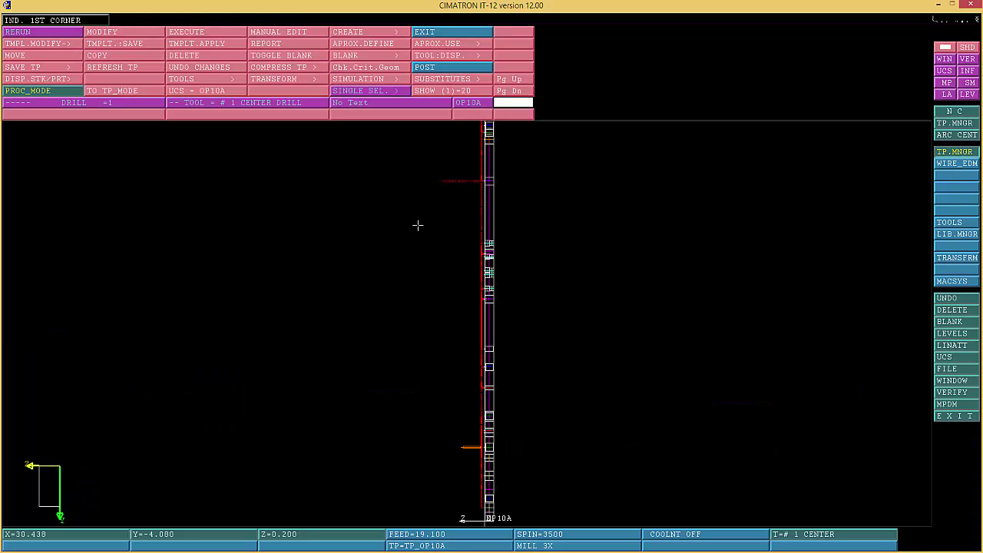
click(471, 203)
click(514, 168)
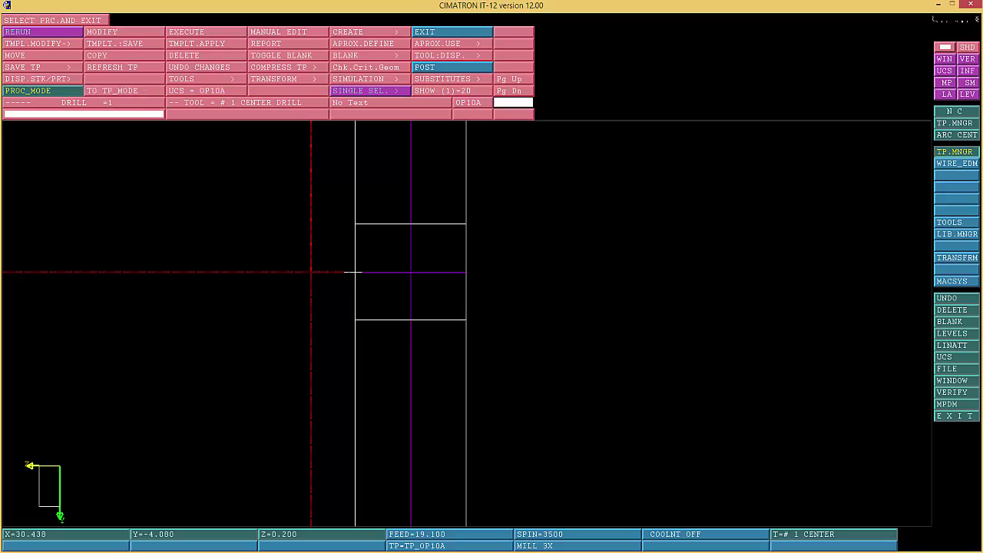
Reopen the drill procedure for modification and try a chamfer diameter of 0.25
click(122, 32)
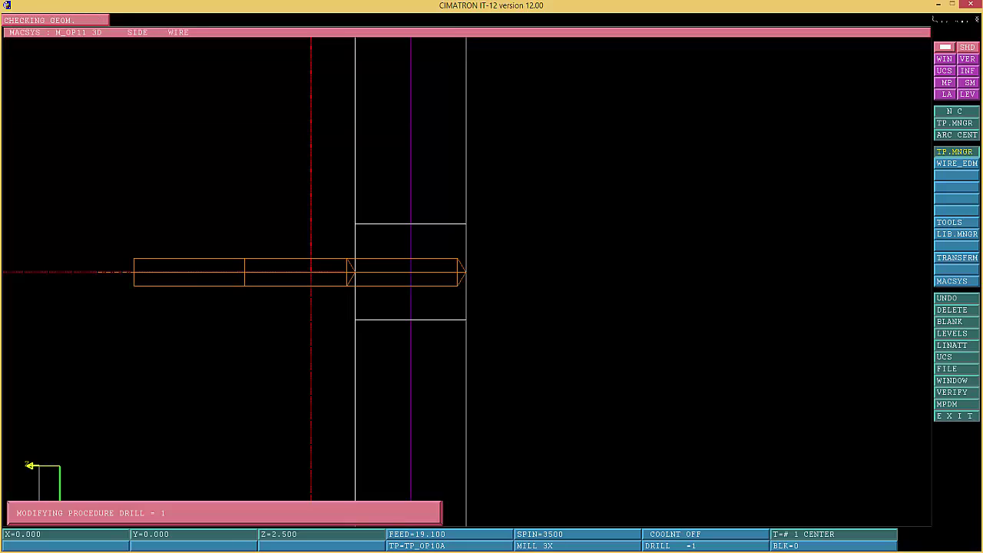
click(211, 102)
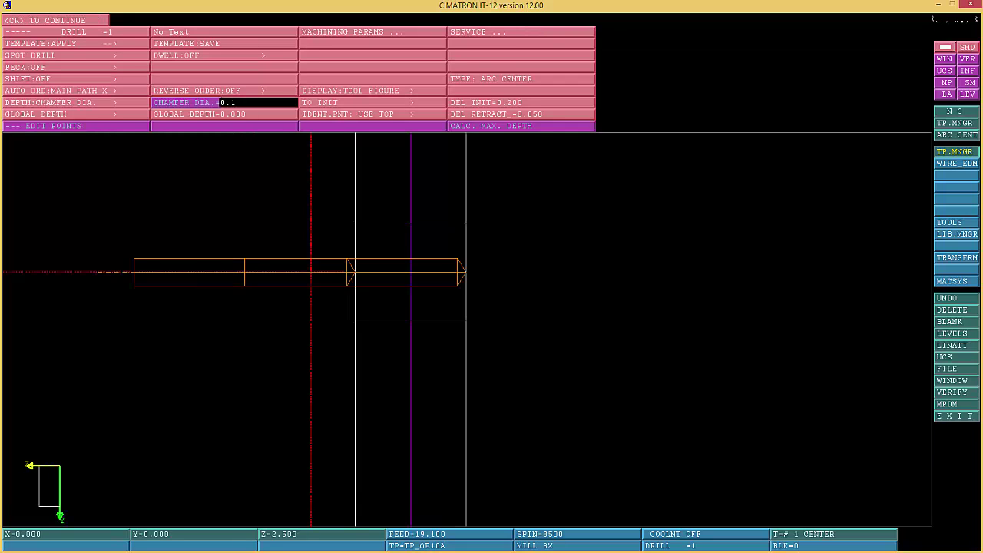
text(.25)
key(Return)
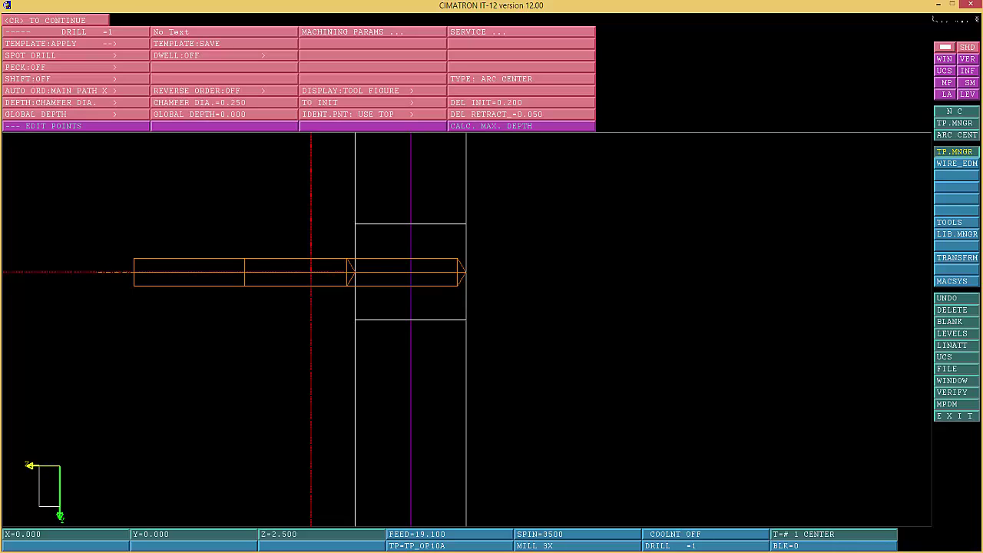
click(56, 20)
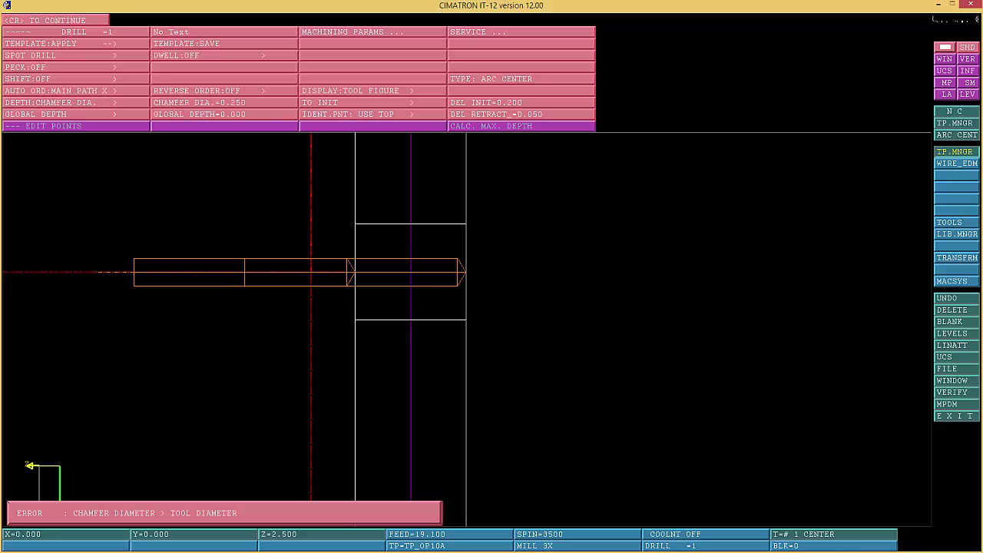
Try a chamfer diameter of 0.2 for the drill procedure
click(223, 103)
text(0.25)
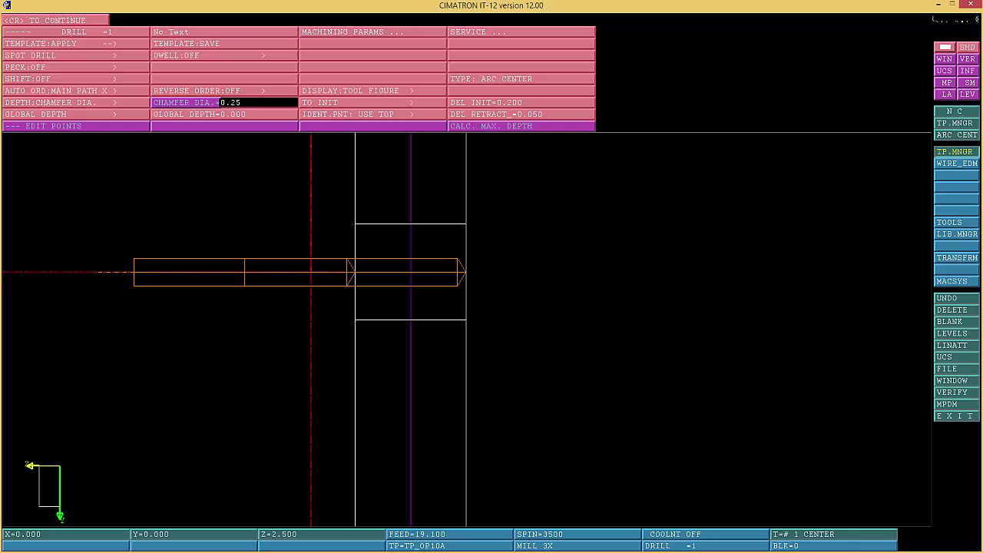
key(Return)
click(56, 20)
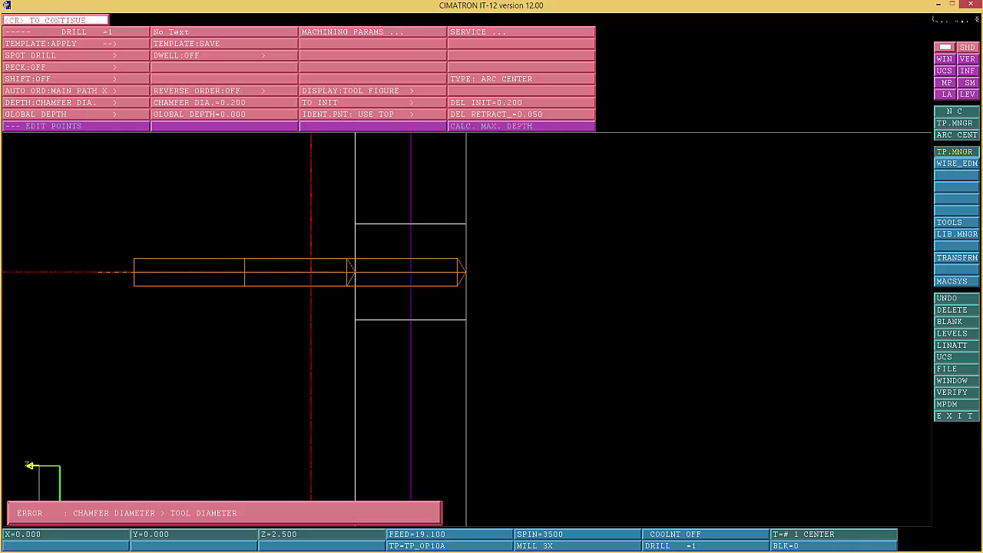
Try a chamfer diameter of 0.136 for the drill procedure
click(223, 102)
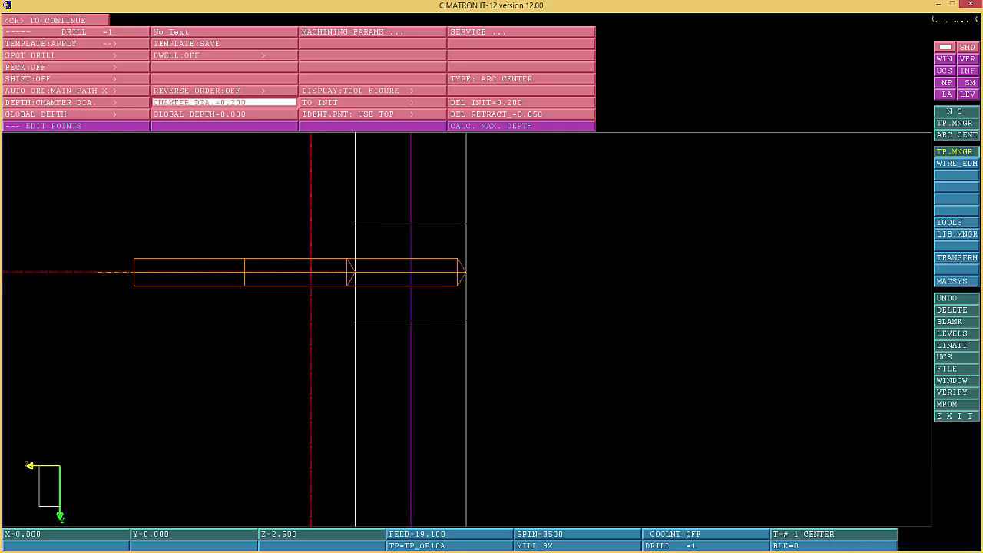
key(BackSpace)
key(BackSpace)
key(BackSpace)
text(0.136)
key(Return)
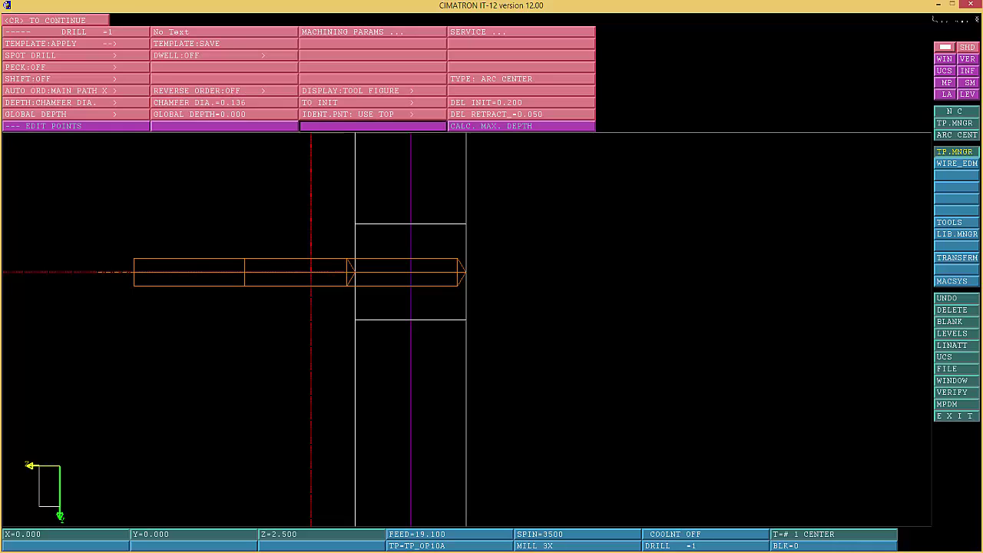
click(56, 20)
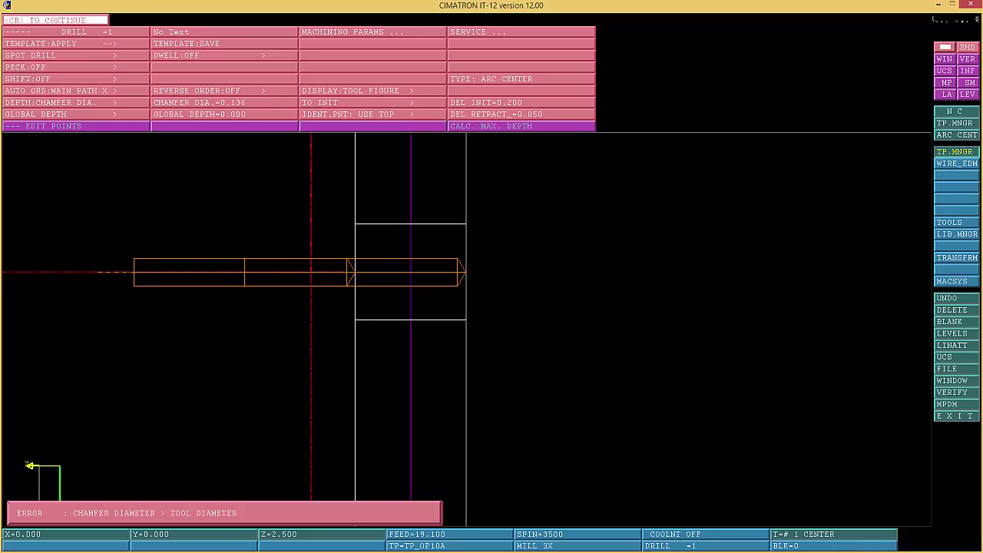
Set the chamfer diameter back to 0.1, return to the tool path manager and try to execute the procedure
click(222, 102)
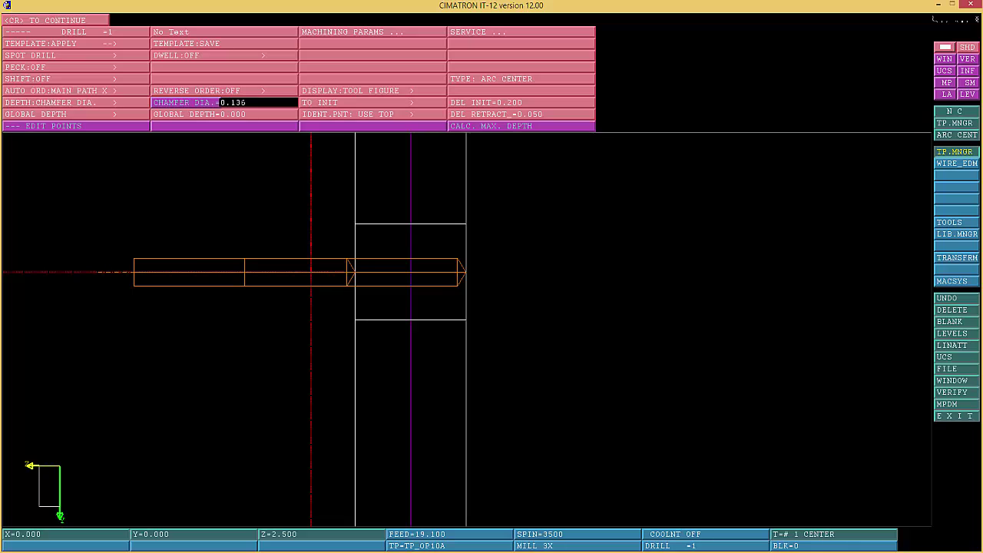
text(.1)
key(Return)
click(56, 19)
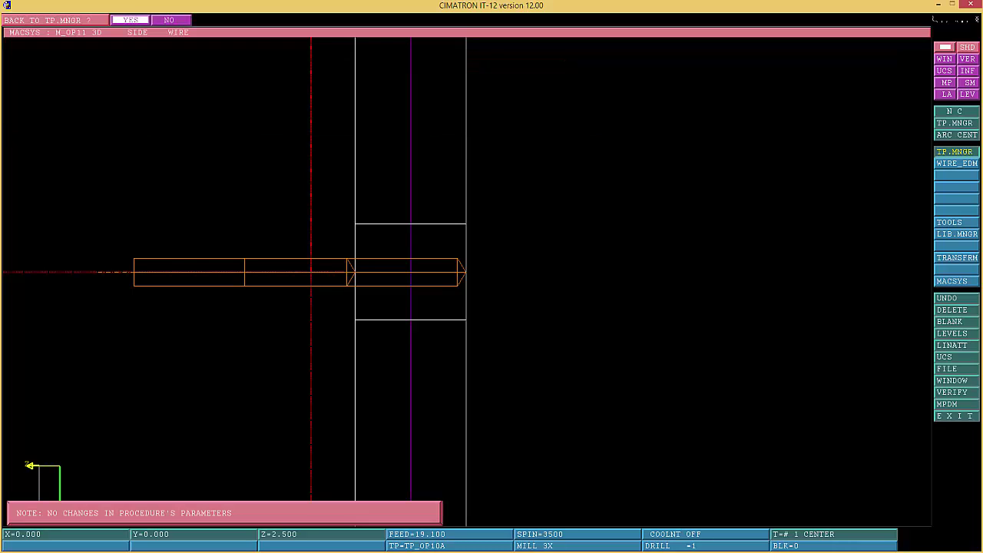
click(131, 20)
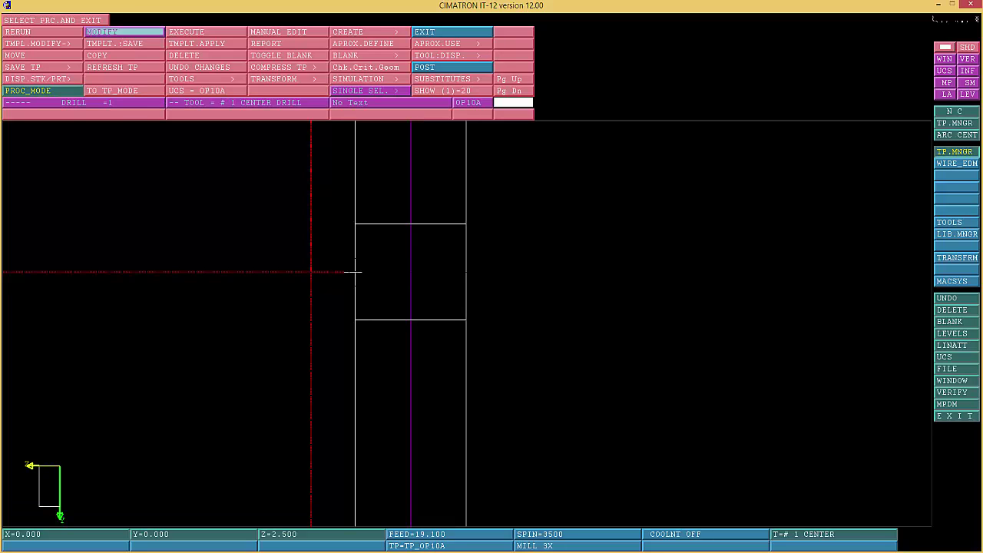
click(205, 32)
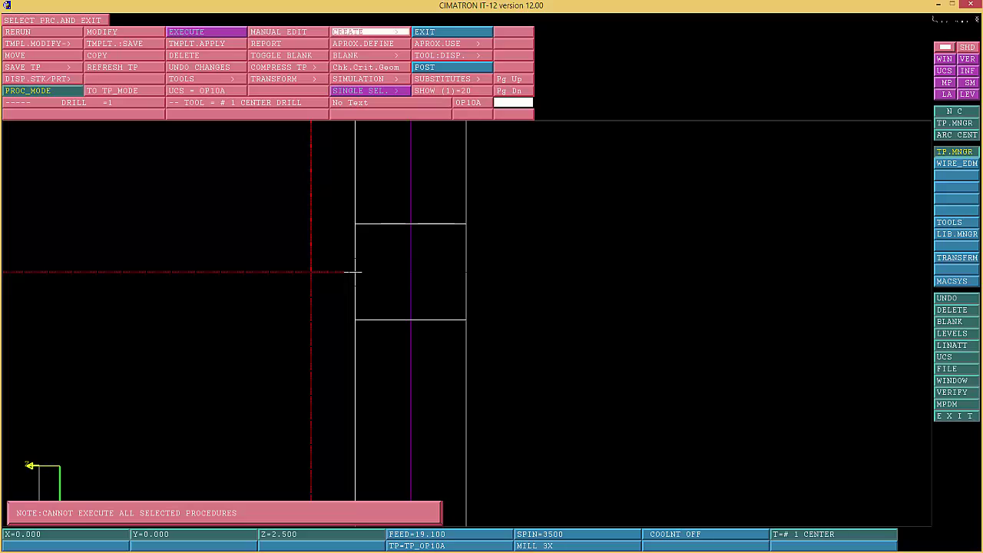
Leave the tool path manager and recall the ISO view of the plate
click(452, 31)
right_click(927, 369)
click(911, 369)
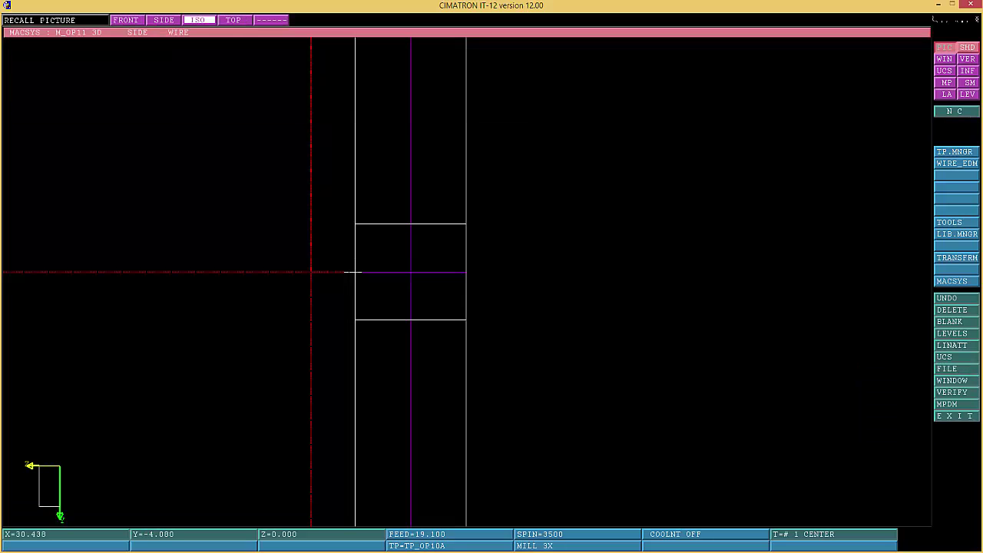
click(198, 20)
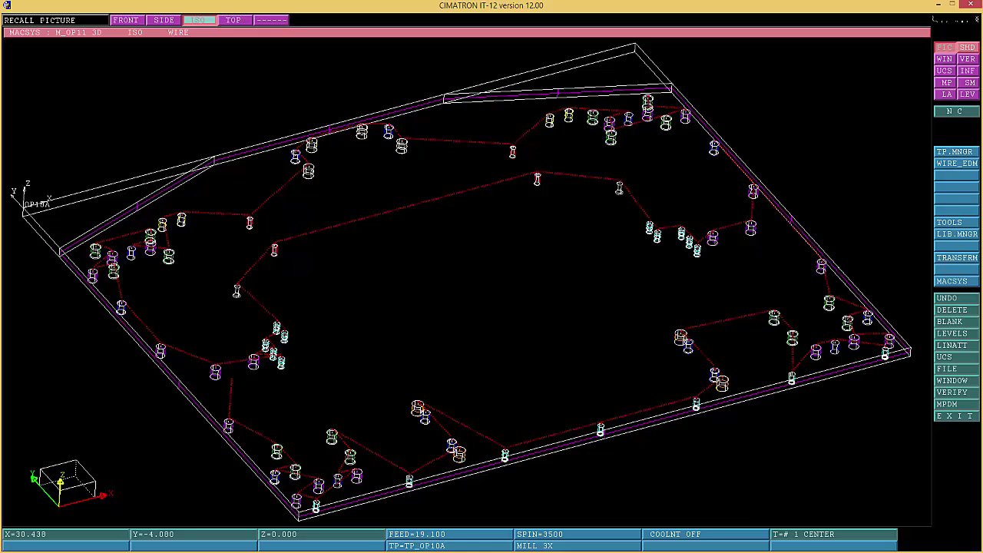
middle_click(200, 20)
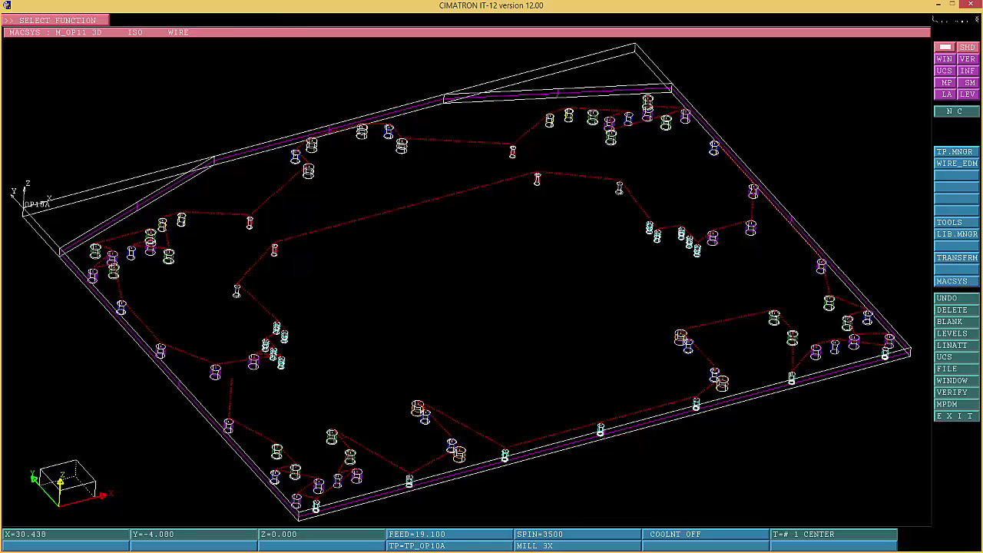
Reopen the tool path manager and review the first drill procedure's parameters in modify mode
click(957, 152)
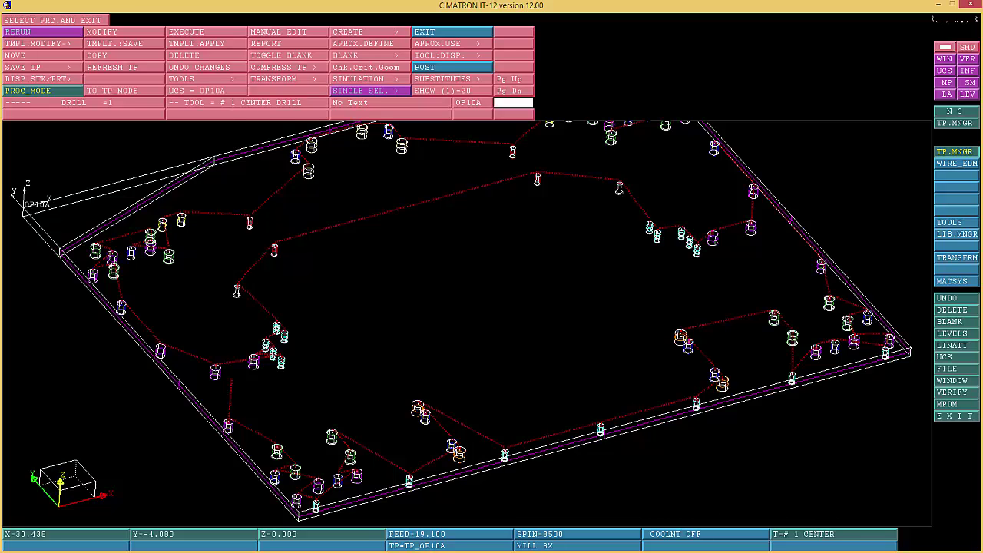
click(248, 102)
click(125, 32)
middle_click(125, 32)
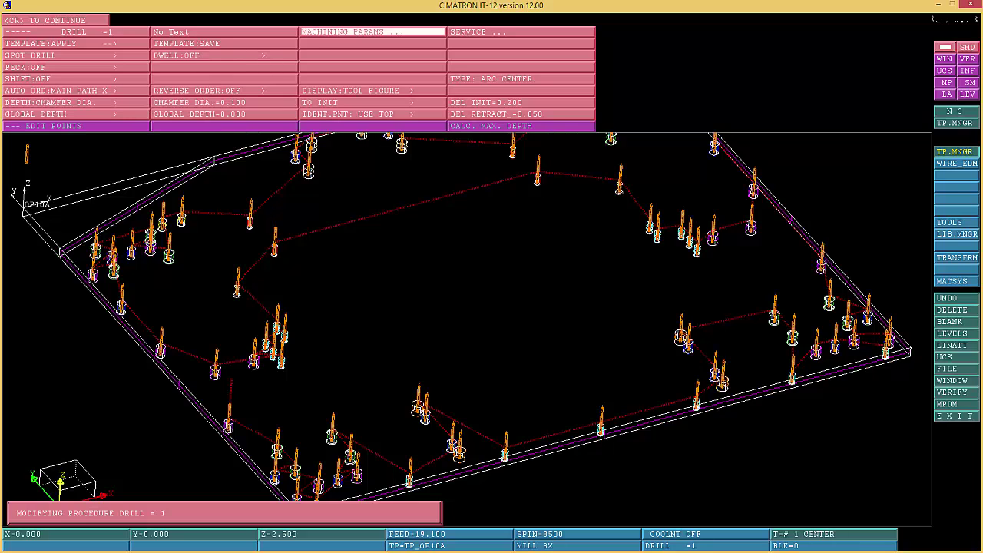
middle_click(373, 33)
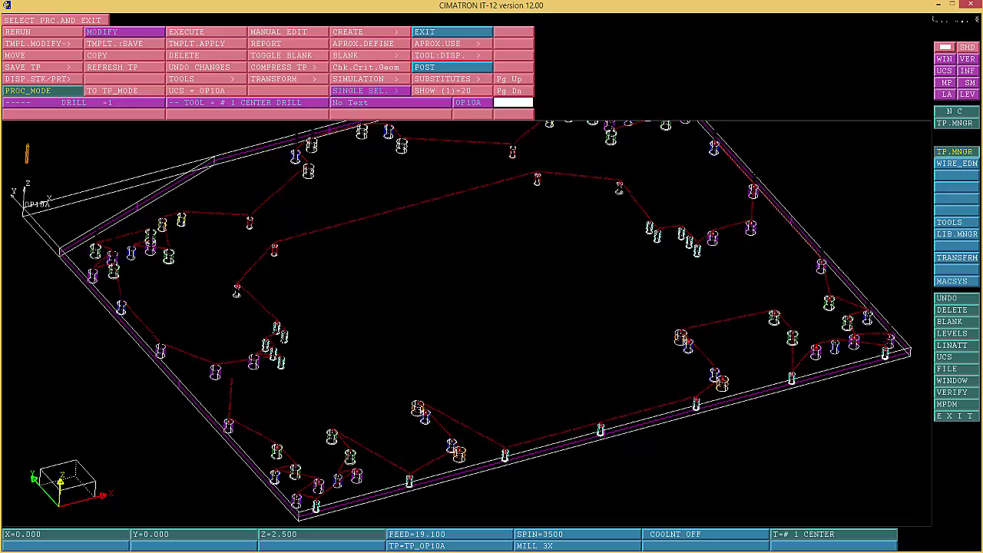
Blank the first drill procedure's tool motions and redraw the display
click(369, 56)
click(369, 59)
right_click(369, 56)
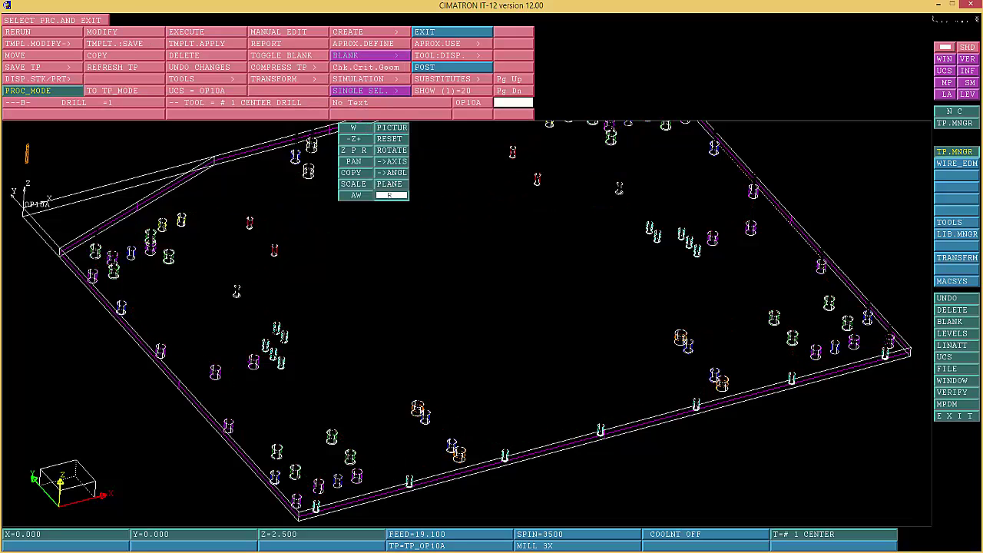
click(390, 196)
Create a second drill procedure after the first one, taking its points from arc centers
click(369, 32)
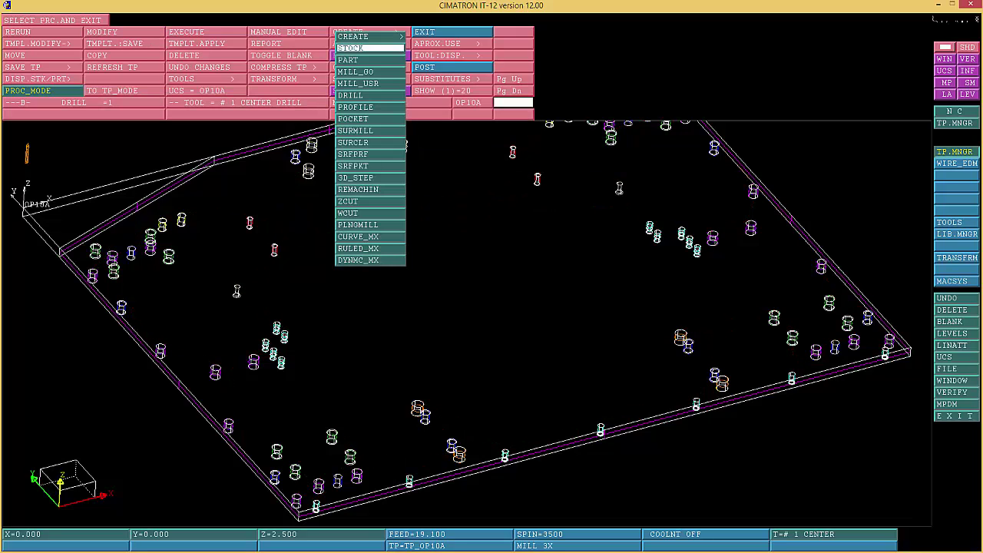
click(368, 94)
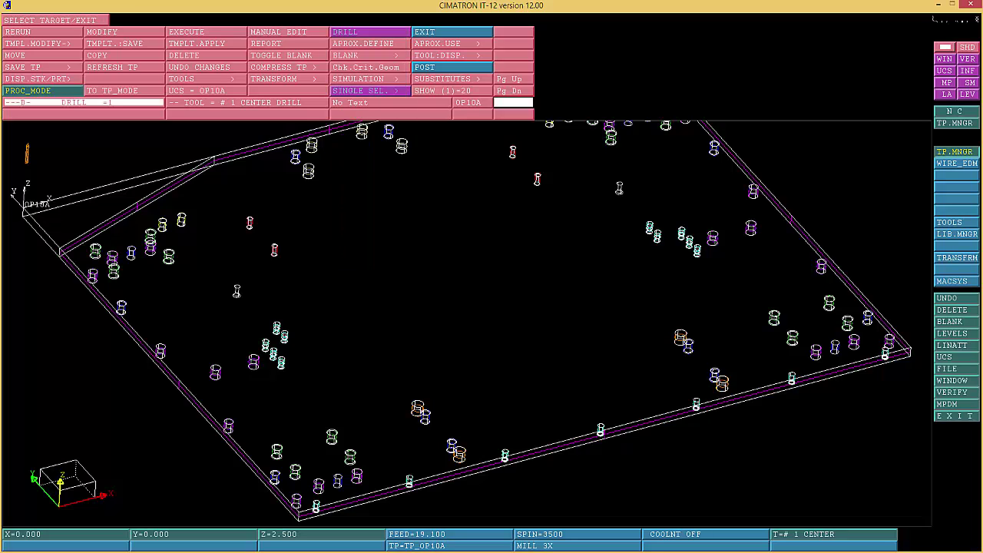
click(32, 114)
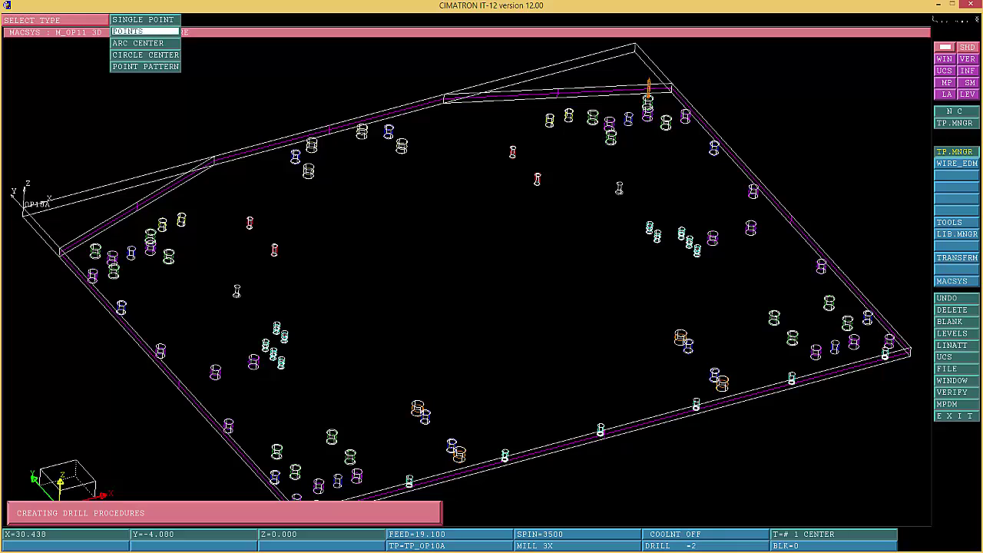
click(145, 43)
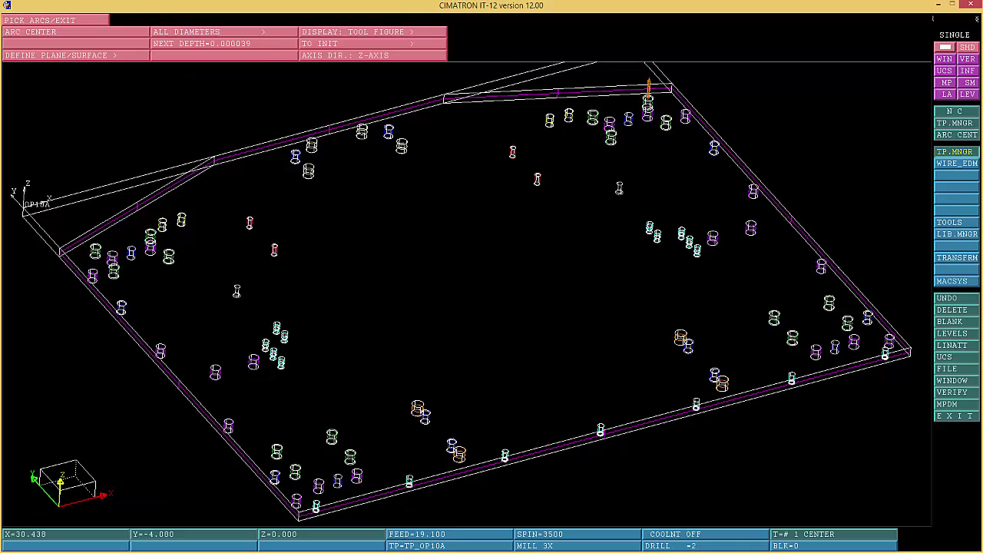
Filter the arcs by diameter, using the 0.500 chamfer circle of a hole in the plate's OP10A corner area as reference
click(186, 31)
click(208, 59)
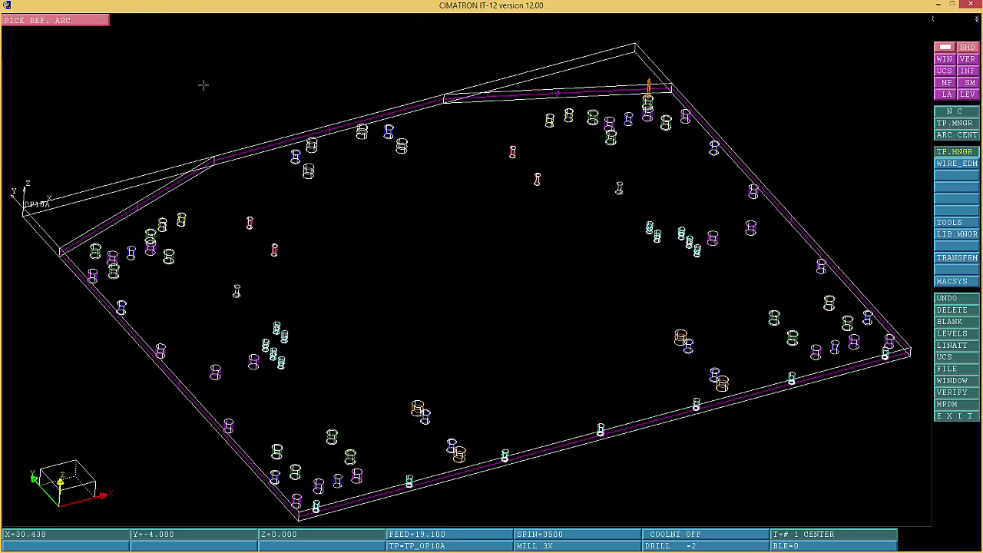
right_click(325, 191)
click(338, 195)
click(126, 274)
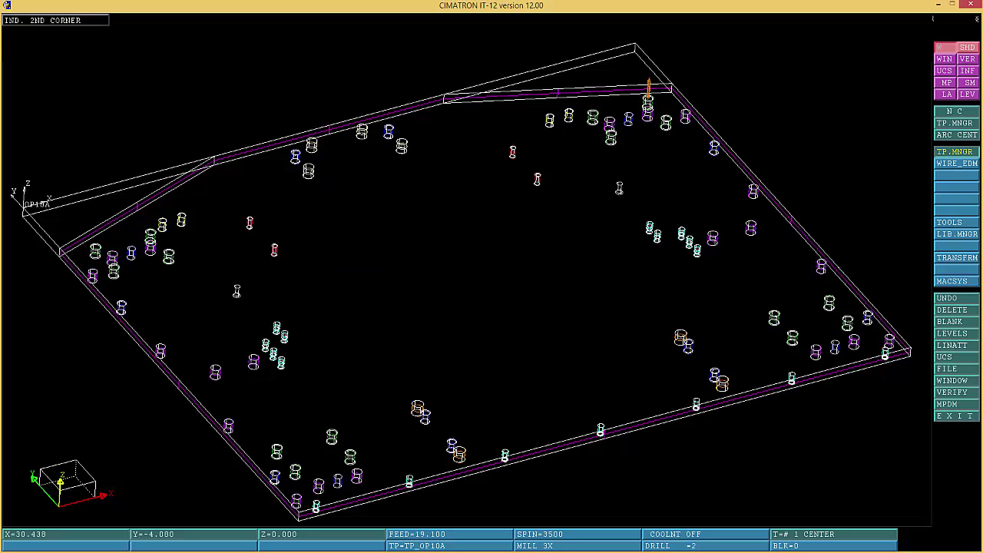
click(202, 206)
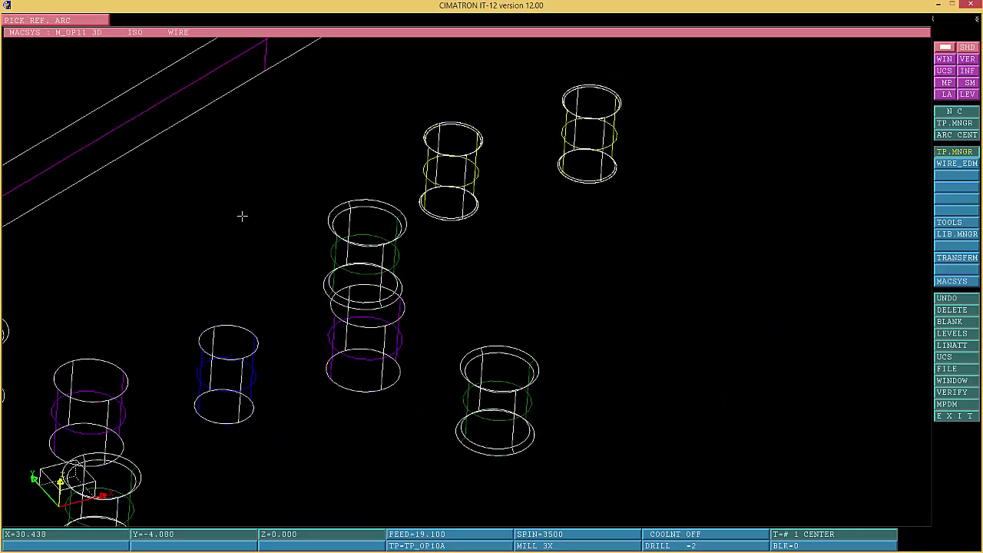
click(334, 206)
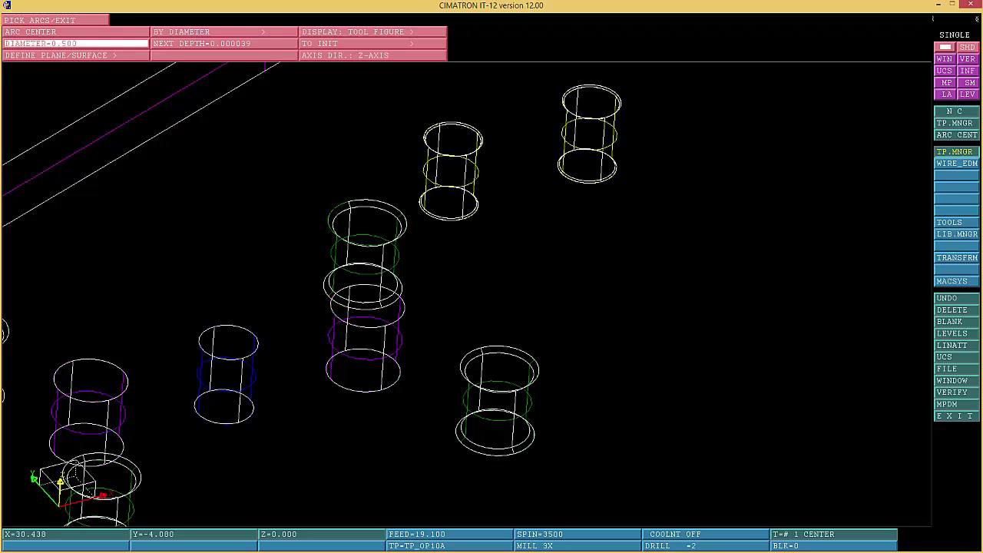
right_click(208, 106)
click(225, 179)
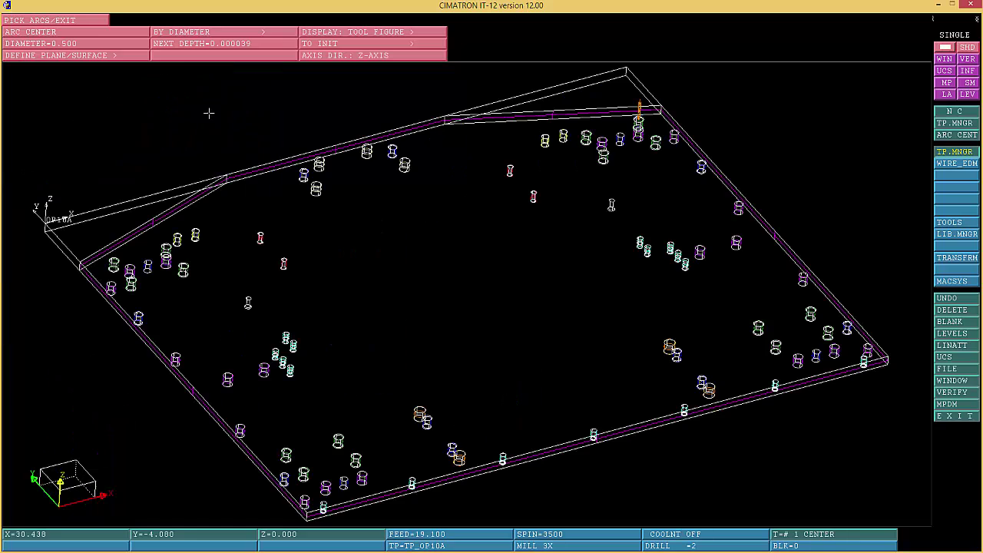
Leave the arc selection and create the second drill procedure again after the first, taking its points from arc centers
middle_click(323, 194)
click(370, 32)
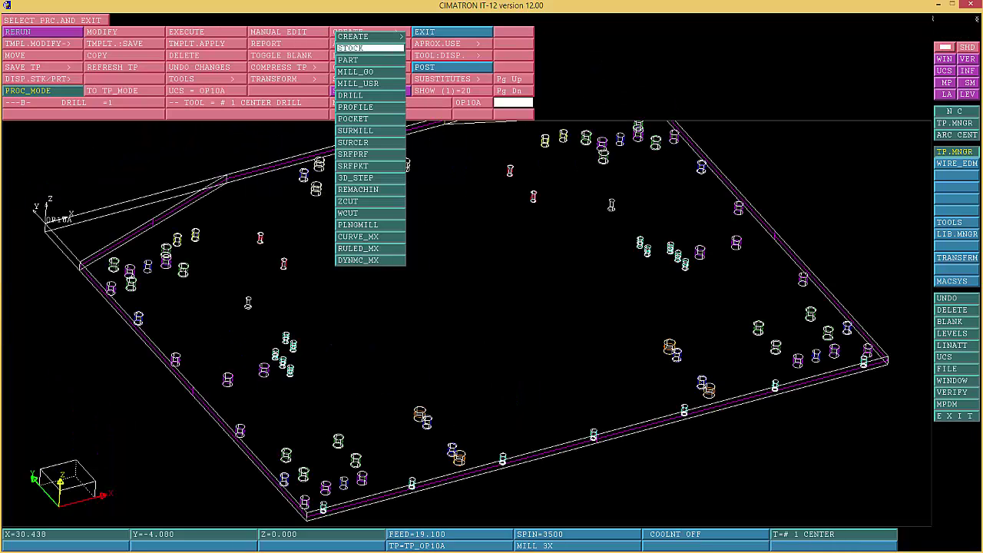
click(371, 96)
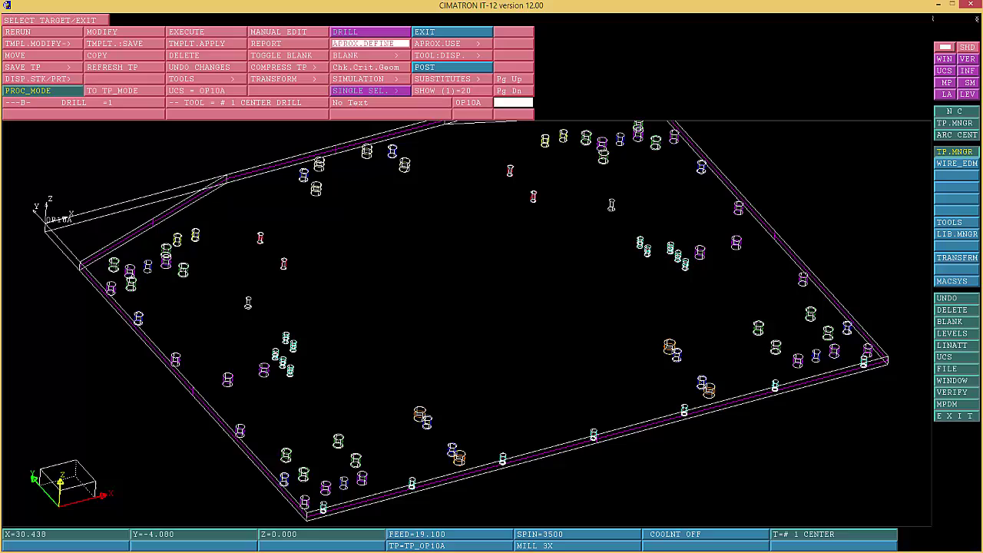
click(144, 116)
click(144, 43)
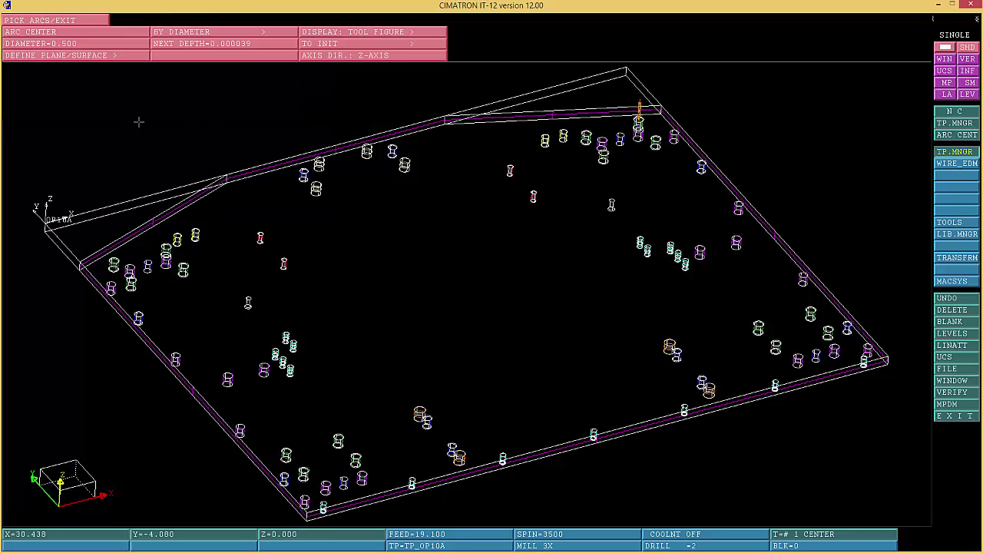
Pick all arcs that match the 0.500 diameter filter as drill points and finish the selection
right_click(121, 141)
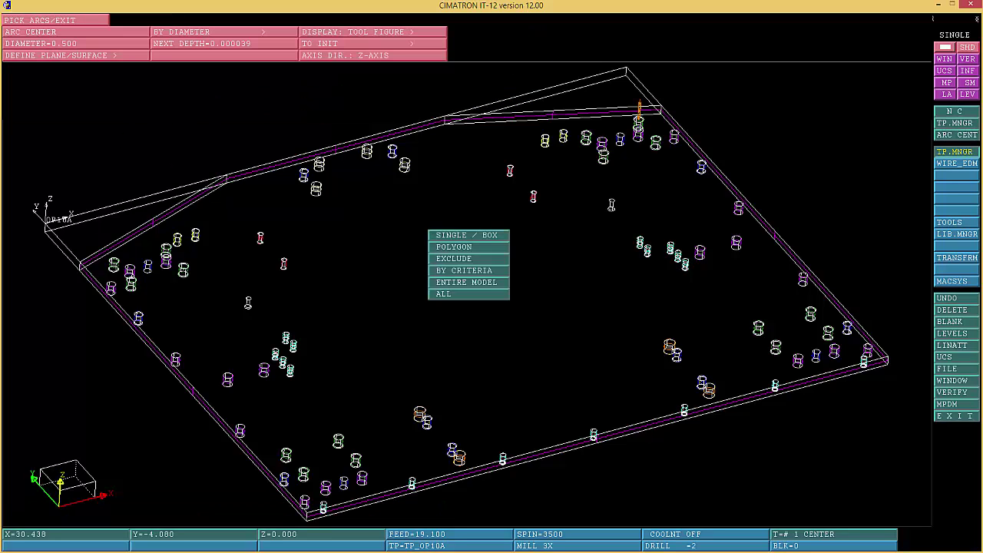
click(469, 295)
right_click(507, 301)
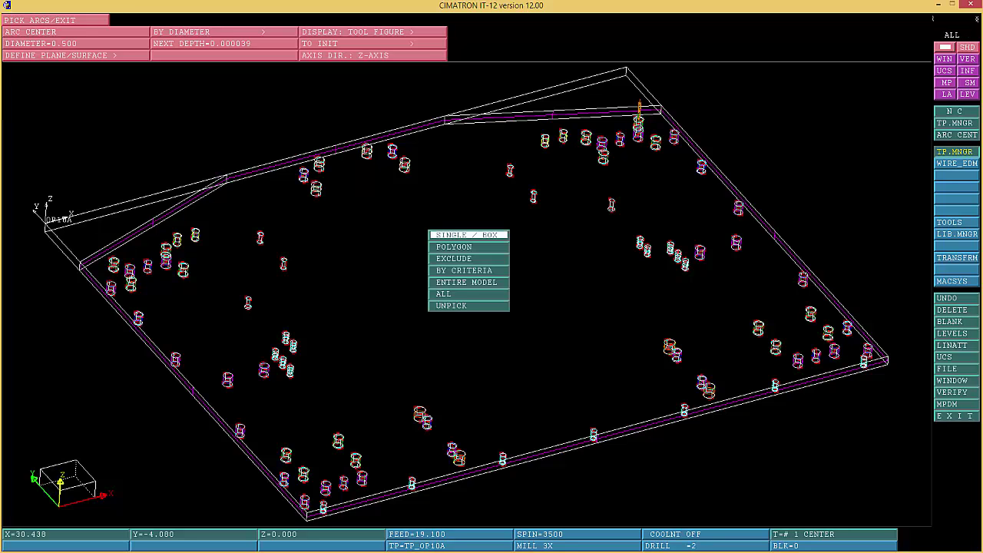
middle_click(507, 300)
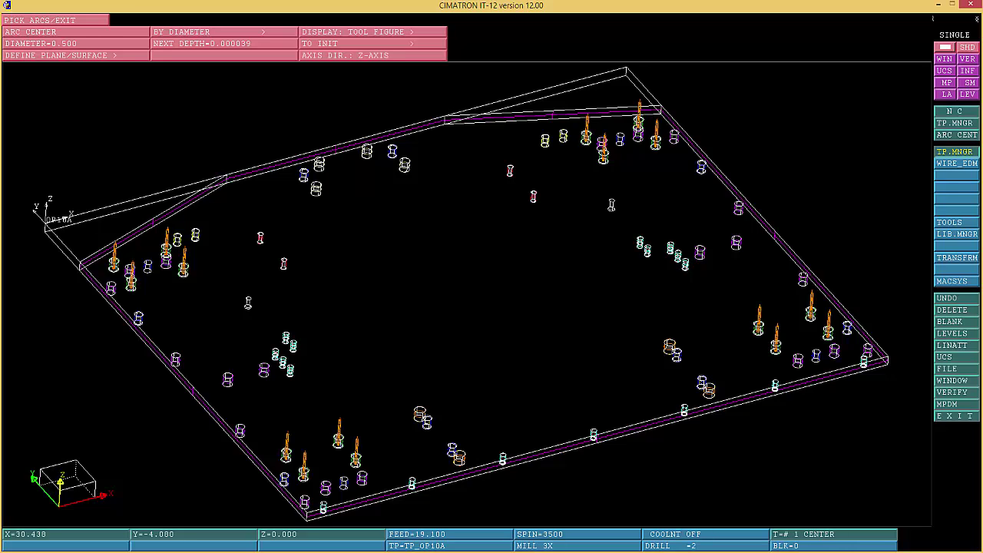
middle_click(227, 135)
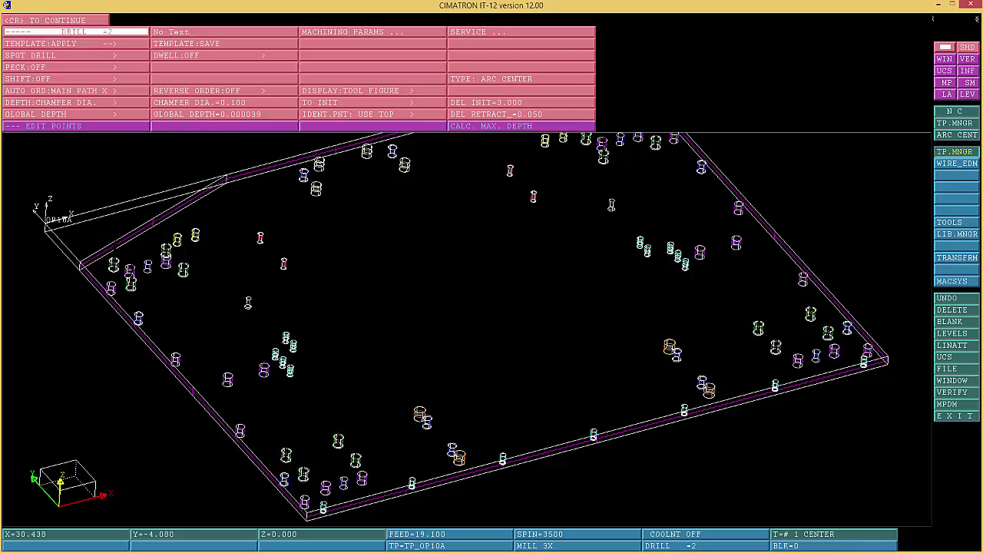
Define the second procedure's spot drill depth by chamfer diameter, with a chamfer diameter of 0.5
click(57, 102)
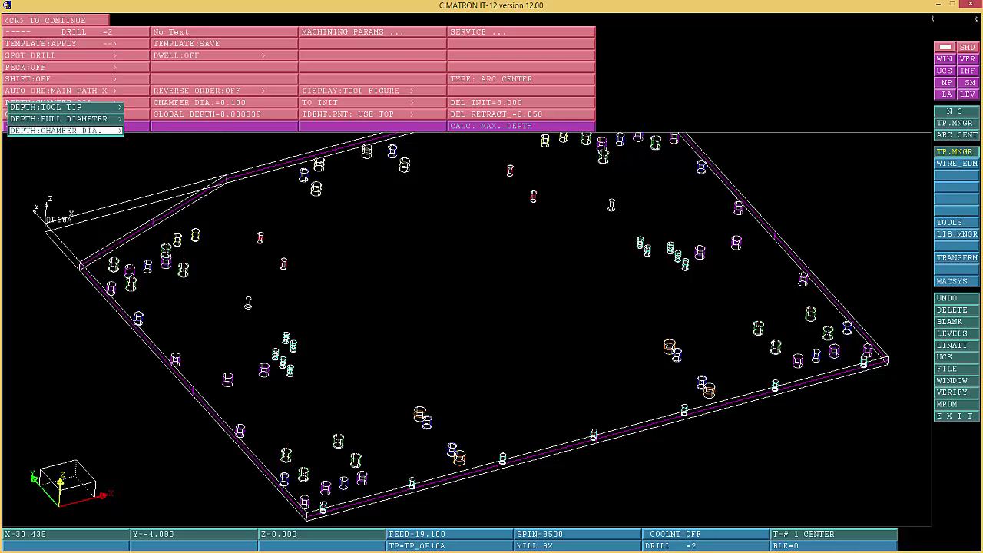
click(65, 130)
click(222, 102)
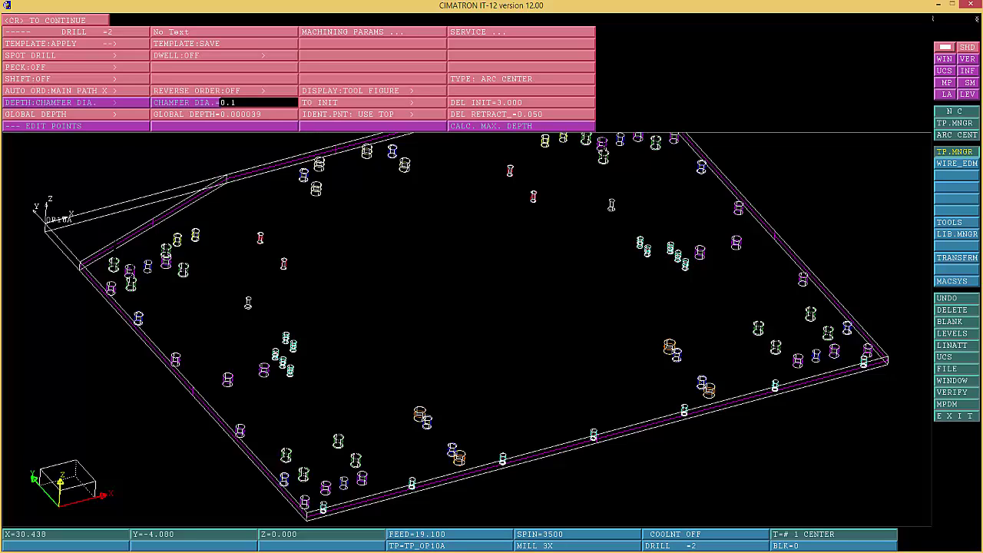
text(.5)
key(Return)
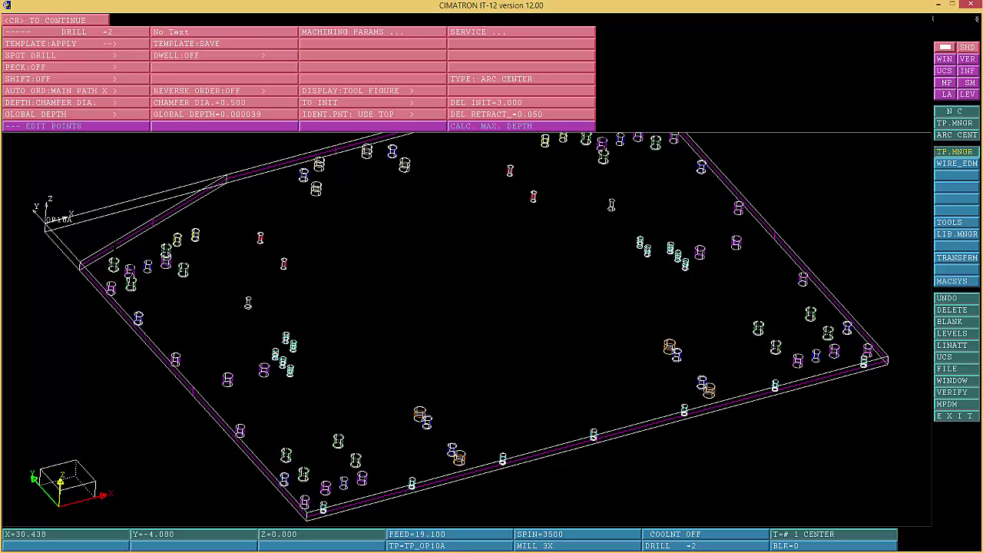
Set the second drill procedure's global depth to 0 and its DEL INIT clearance to 0.2
click(222, 114)
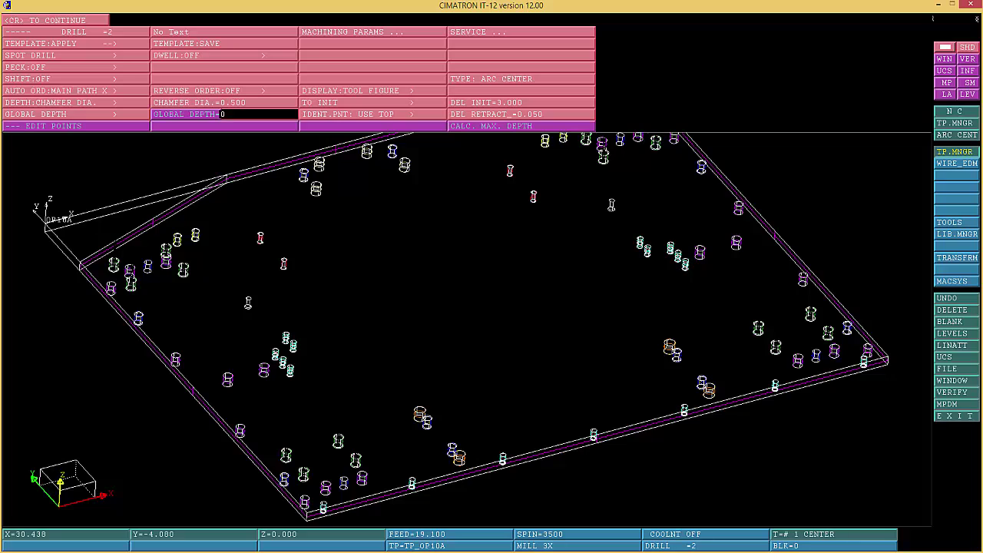
text(0)
key(Return)
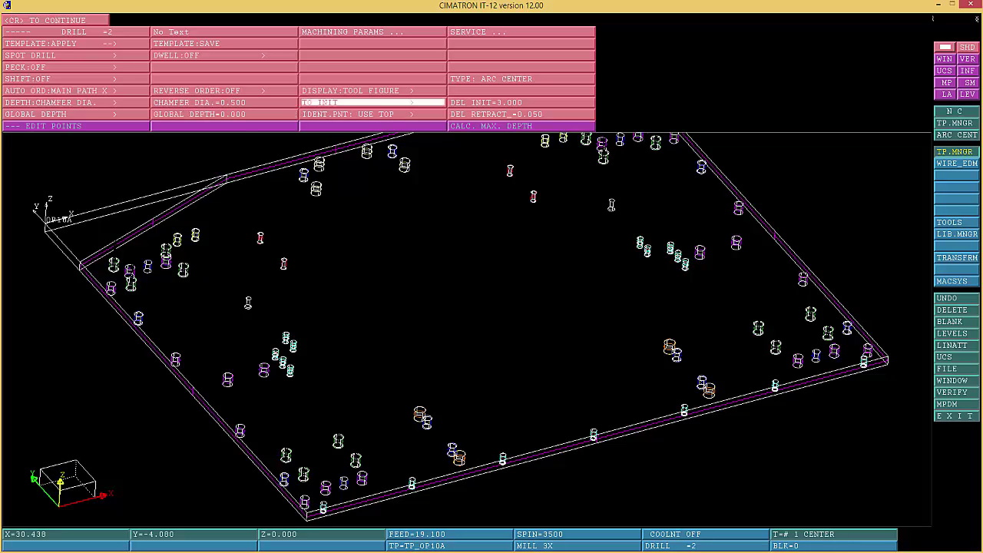
click(521, 103)
text(3)
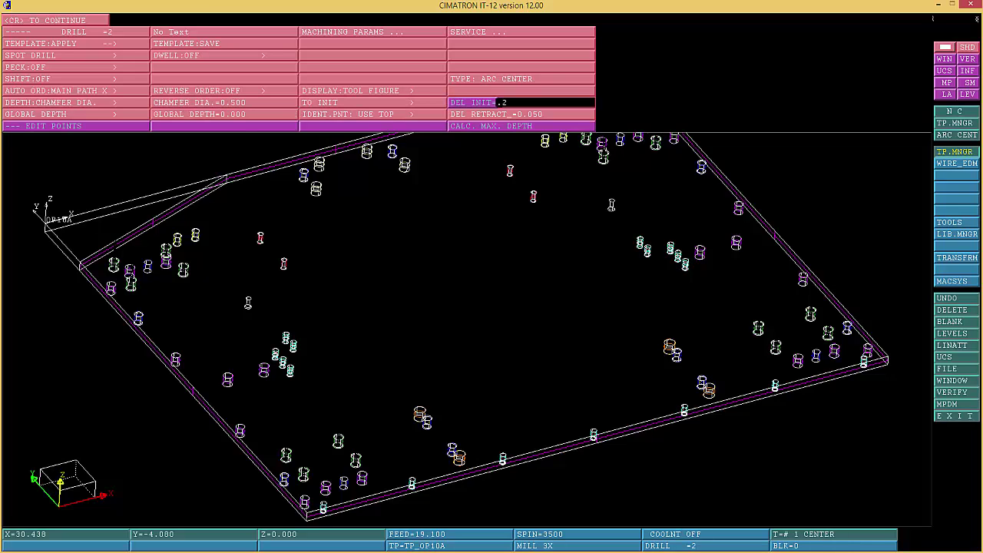
key(Return)
In the machining parameters, assign the 5/8 SPOT DRLL tool and set the coolant to flood
click(373, 32)
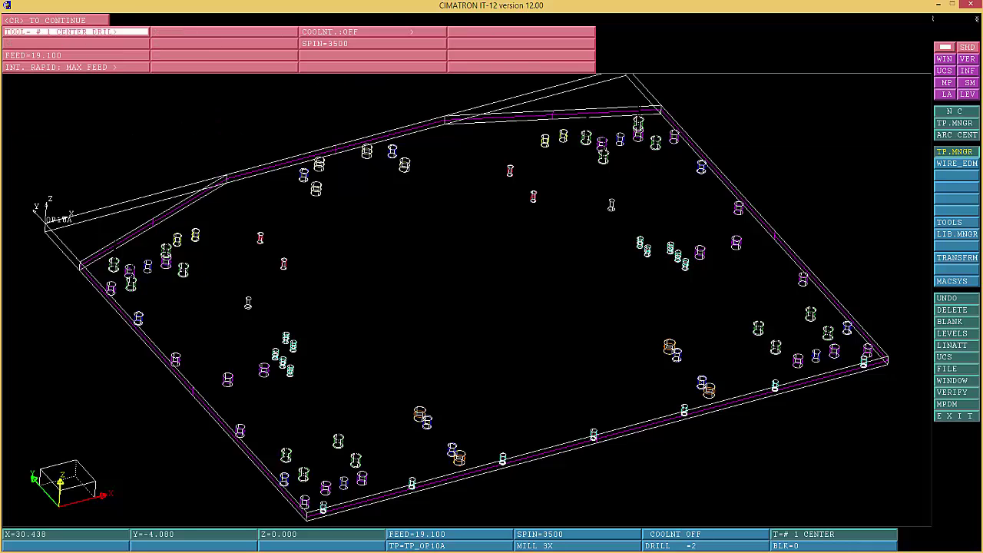
click(76, 32)
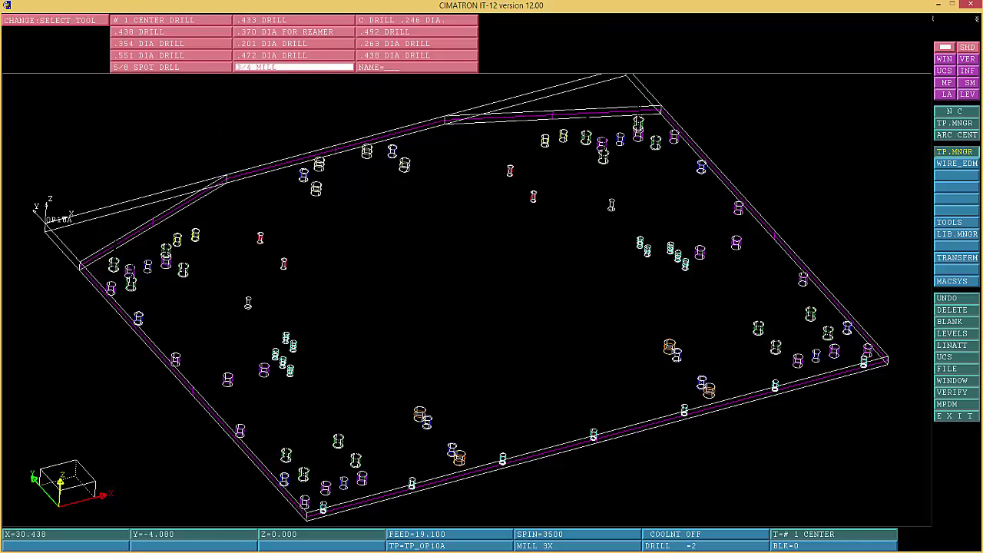
click(154, 67)
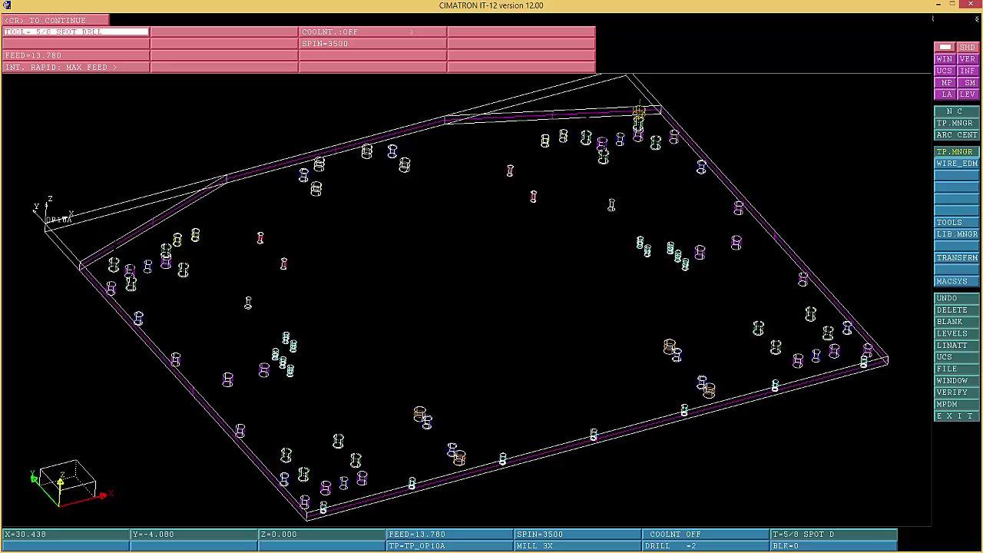
click(372, 32)
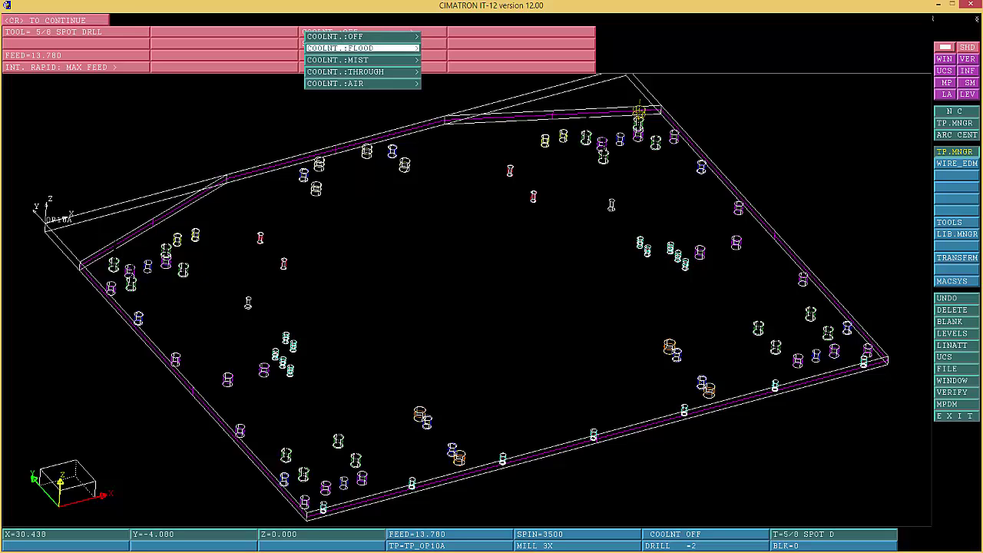
click(373, 47)
click(56, 20)
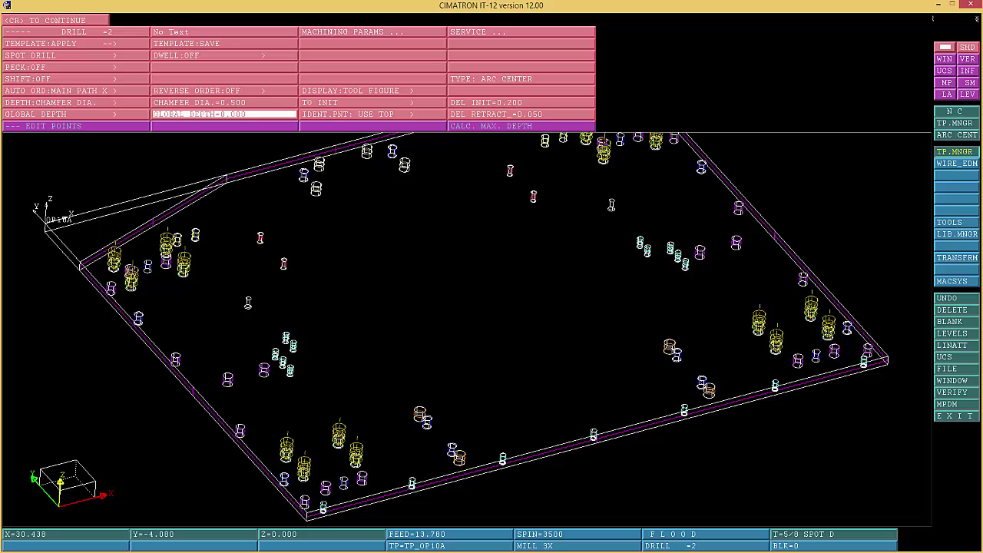
Accept the second drill procedure to calculate its motions, decline a third drill procedure and leave the tool path manager
click(56, 20)
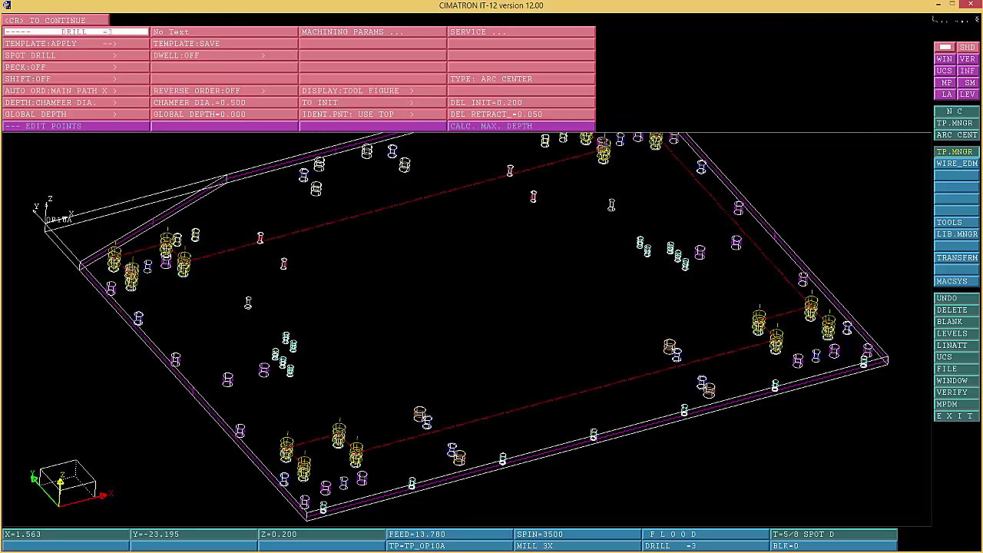
middle_click(75, 32)
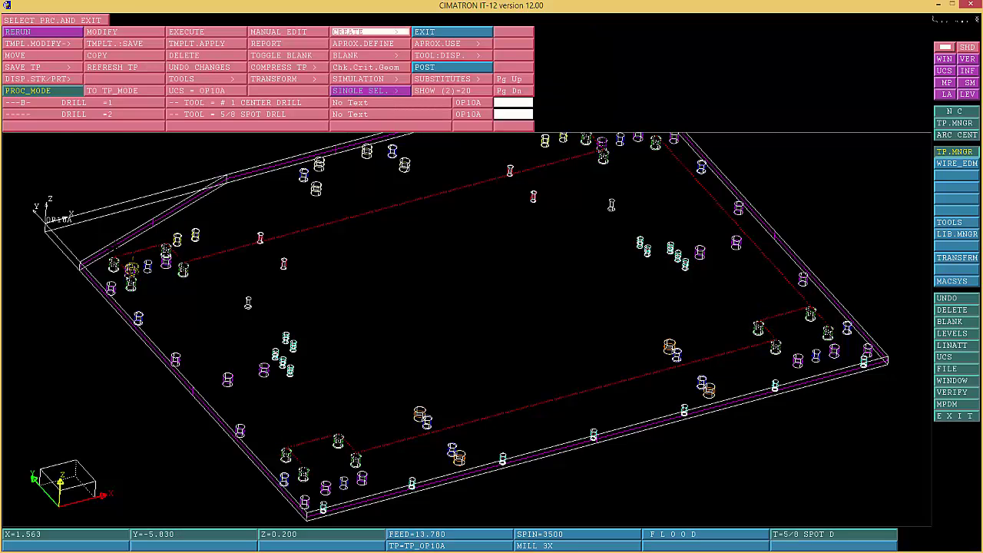
click(451, 31)
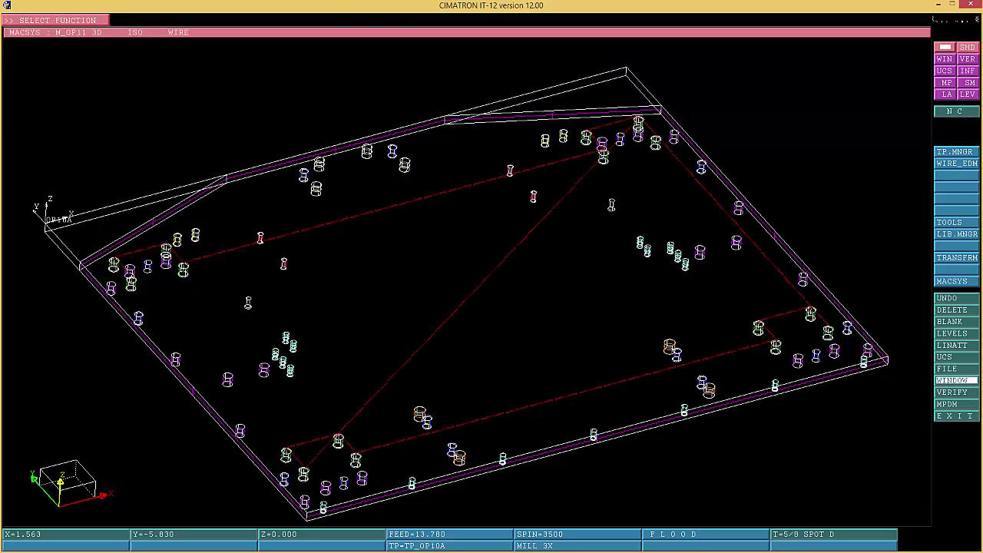
Save the part file as 10-3-65-010-video-one.pfm
click(956, 369)
click(138, 20)
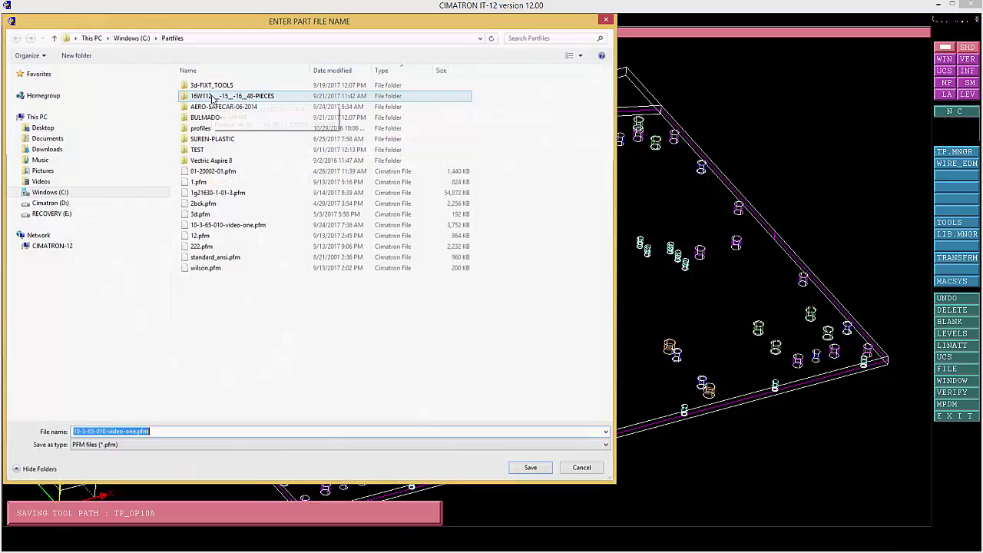
click(529, 469)
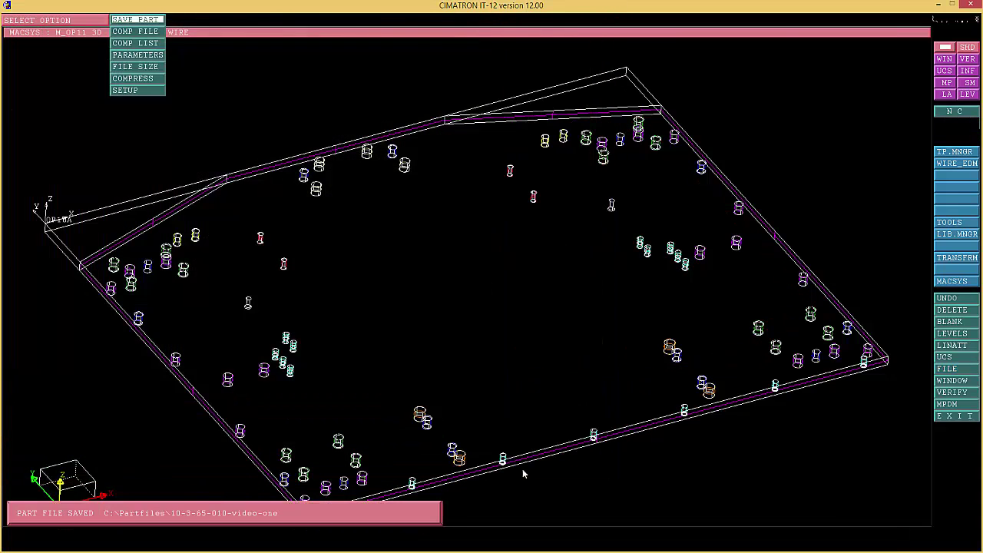
middle_click(138, 20)
Recall the FRONT view to look at the plate edge-on
right_click(956, 151)
click(911, 156)
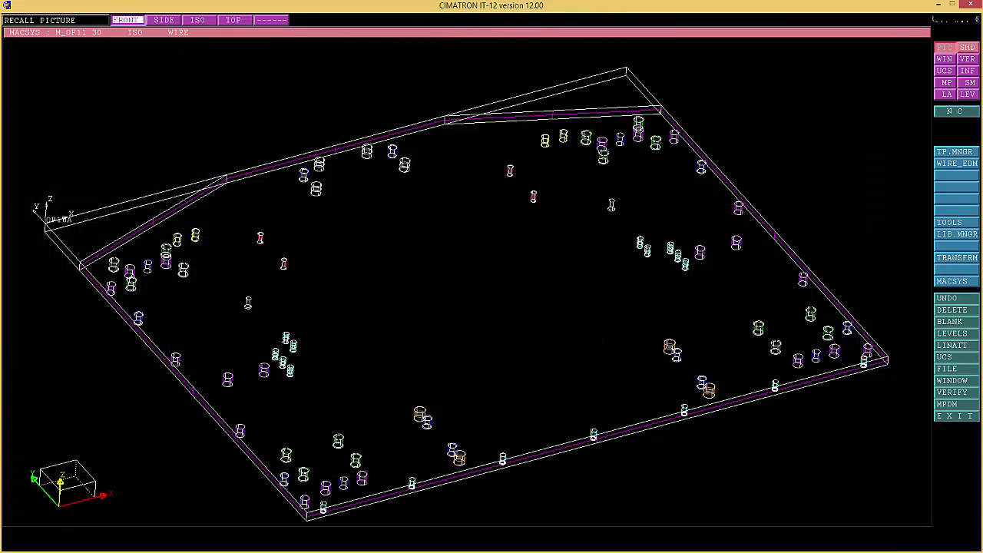
click(125, 20)
right_click(225, 353)
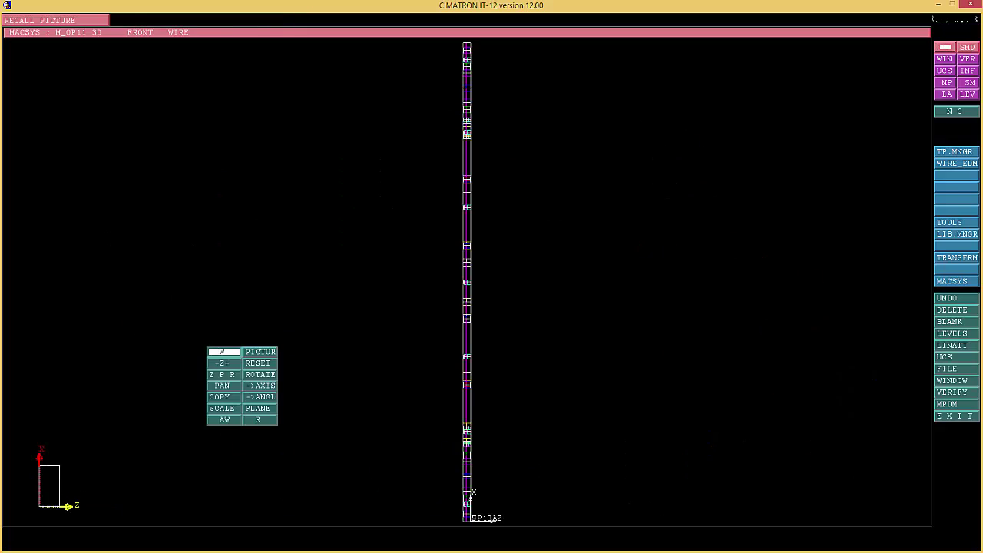
click(225, 354)
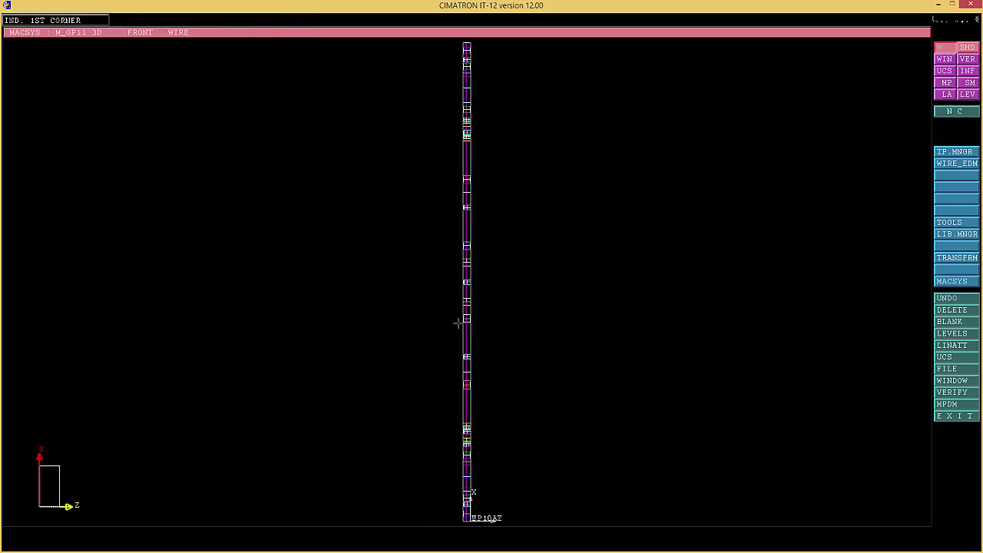
middle_click(354, 183)
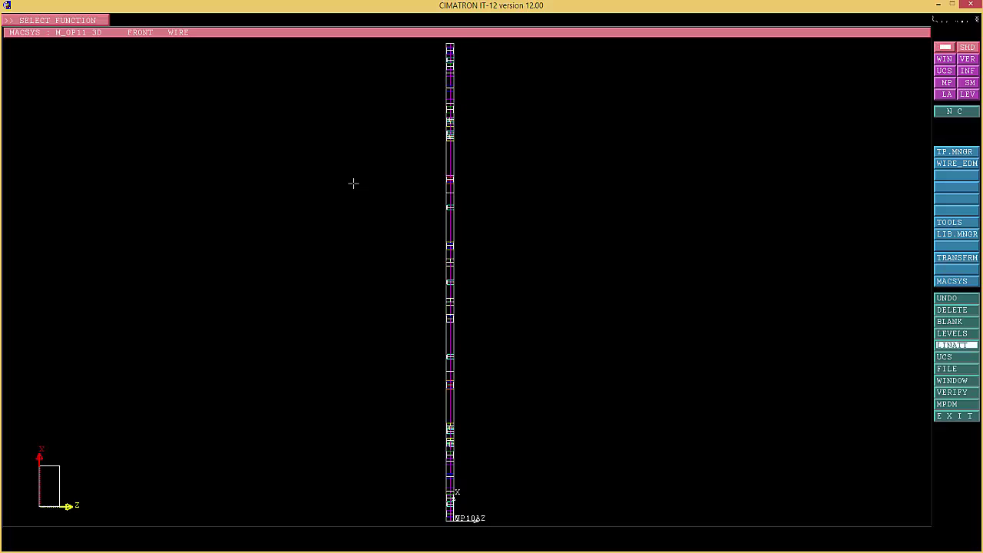
Reopen the tool path manager, select the second drill procedure and bring up its simulation options
click(955, 151)
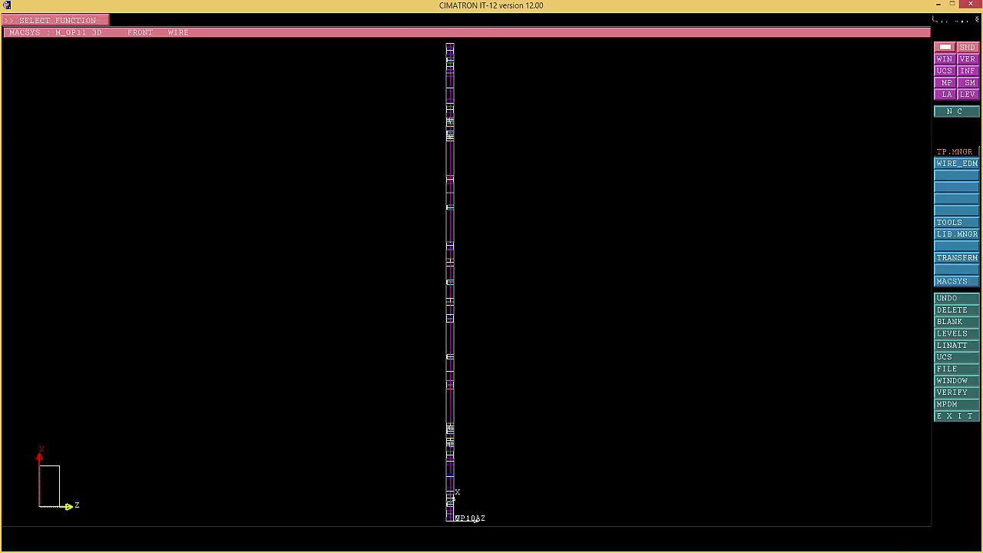
click(246, 114)
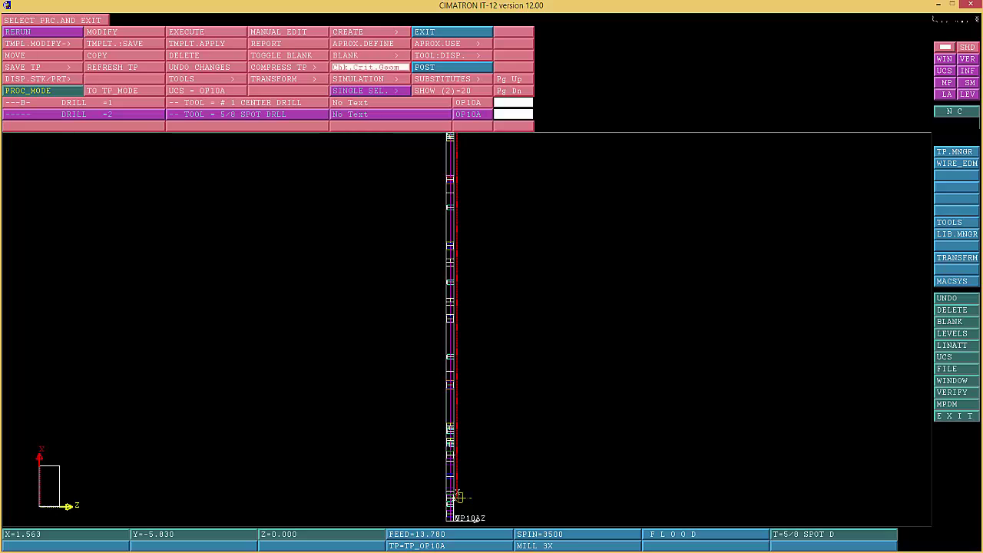
click(365, 78)
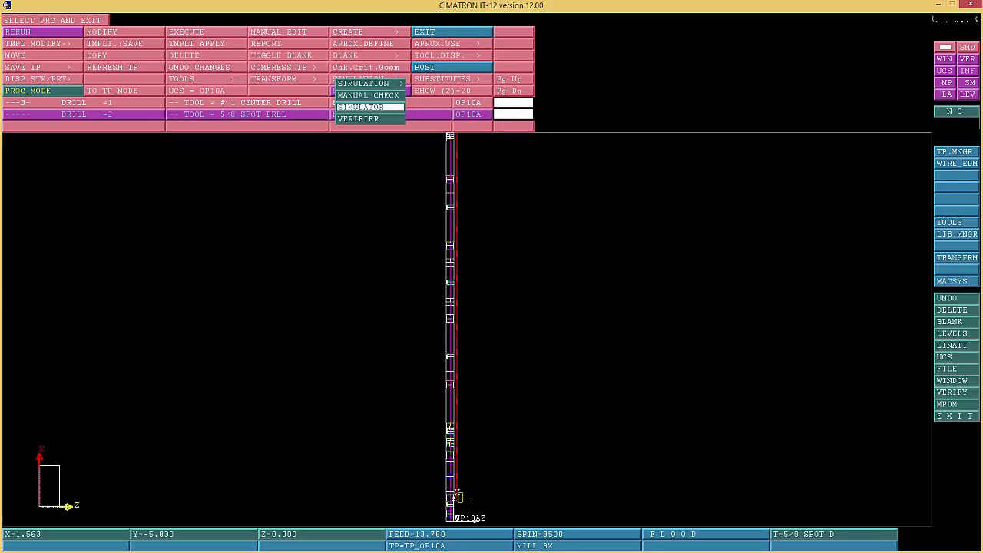
Start a manual check of the 5/8 spot drill procedure with the tool display set to Trace
click(368, 96)
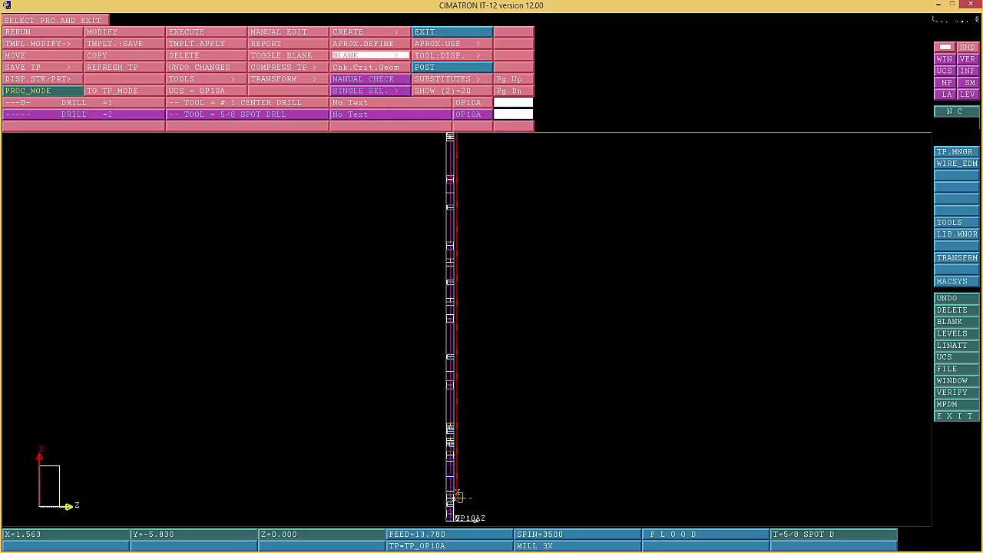
click(452, 56)
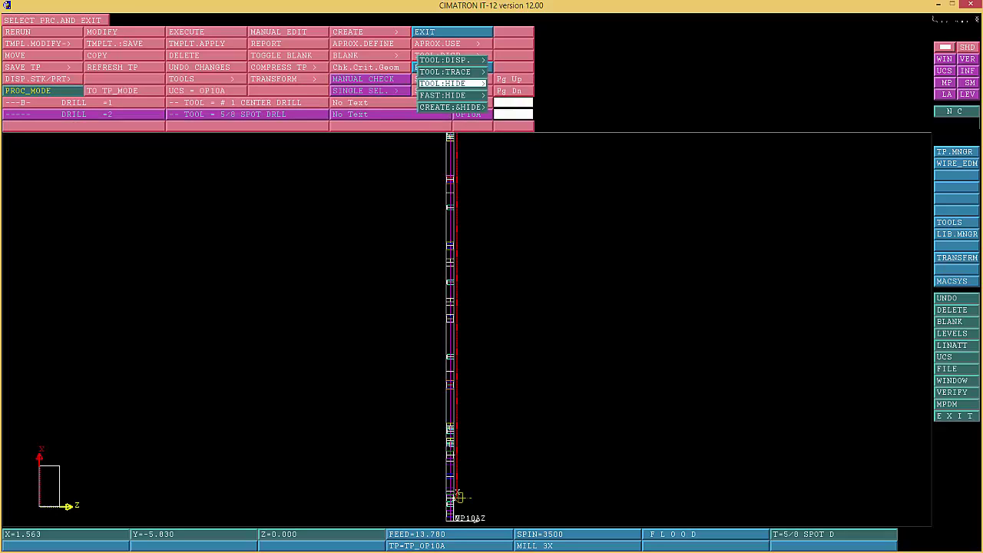
click(452, 60)
click(452, 56)
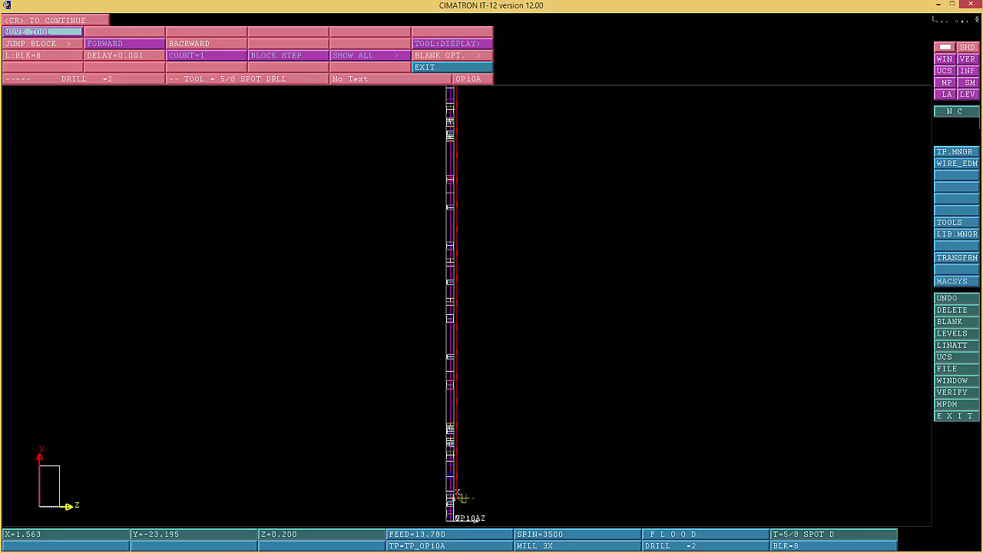
click(452, 43)
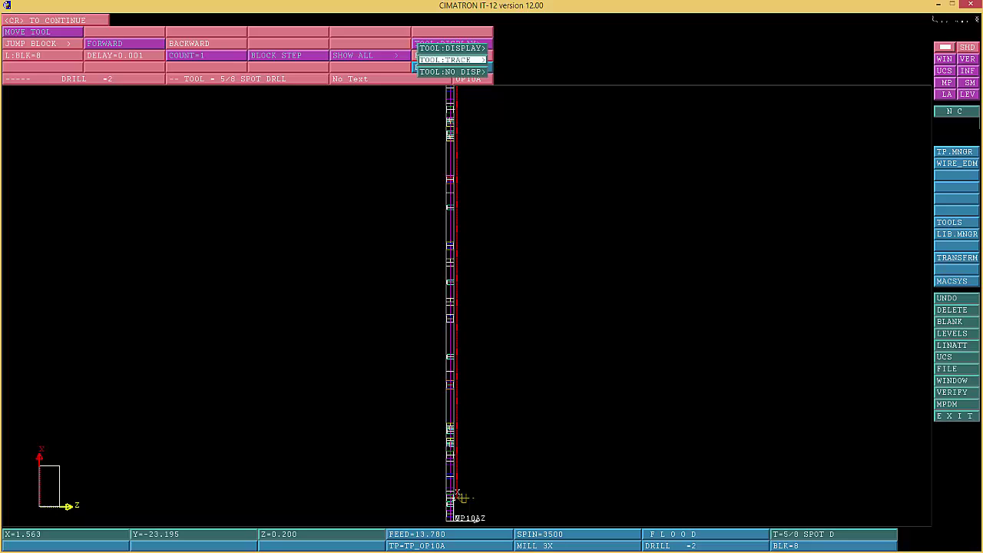
click(451, 59)
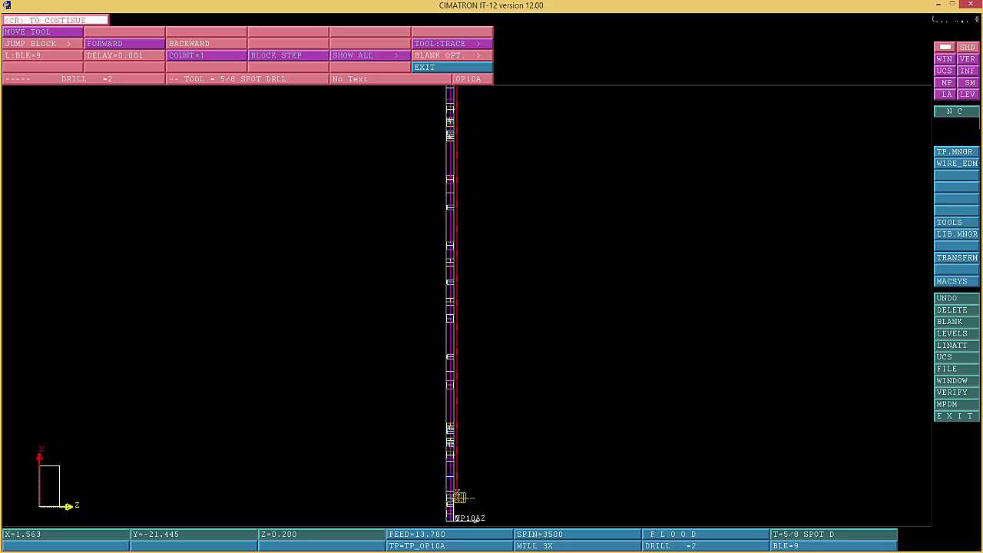
Trace the spot drill forward one block between the two lowest drilled holes in the side view
right_click(242, 369)
click(242, 369)
click(434, 511)
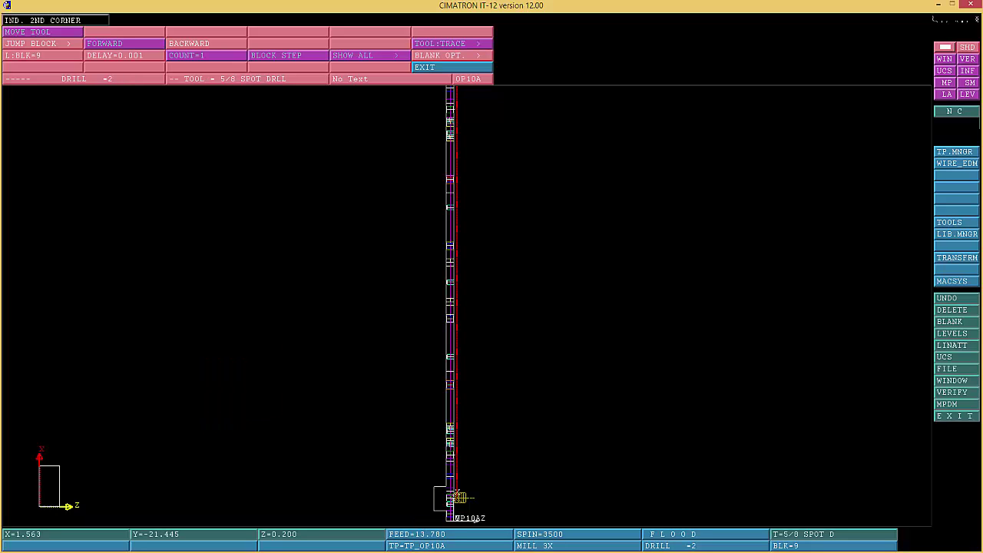
click(479, 417)
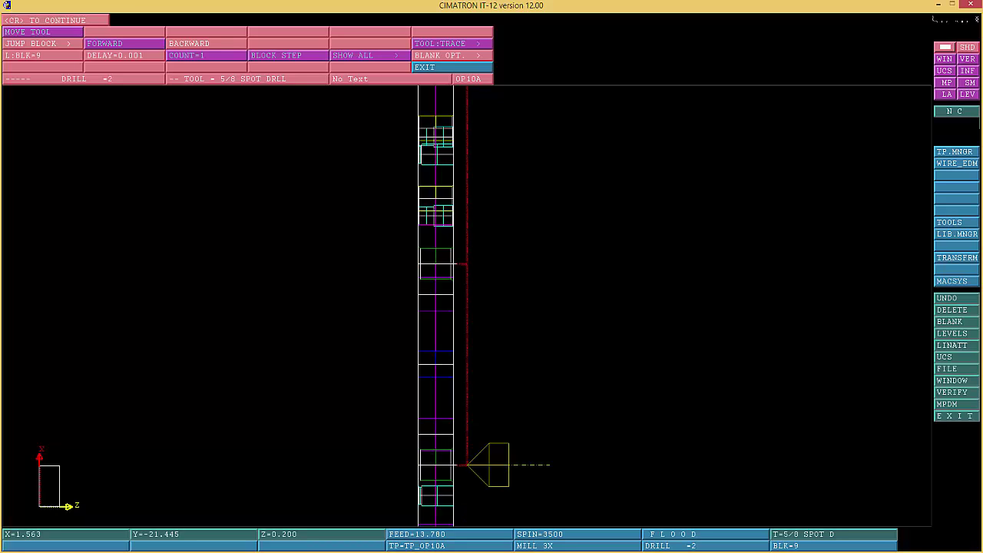
key(Return)
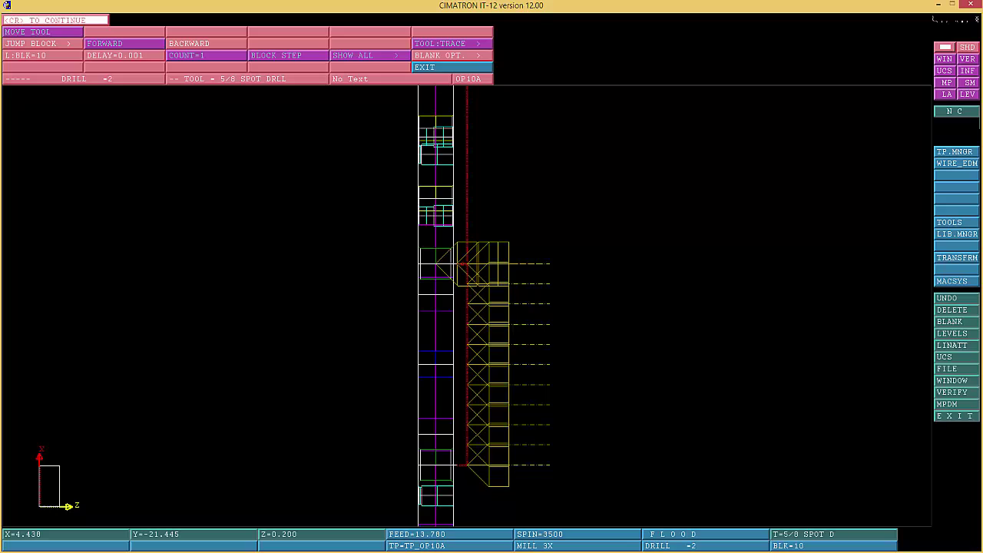
Run the spot drill back one block from the second hole and restore the forward direction
right_click(275, 346)
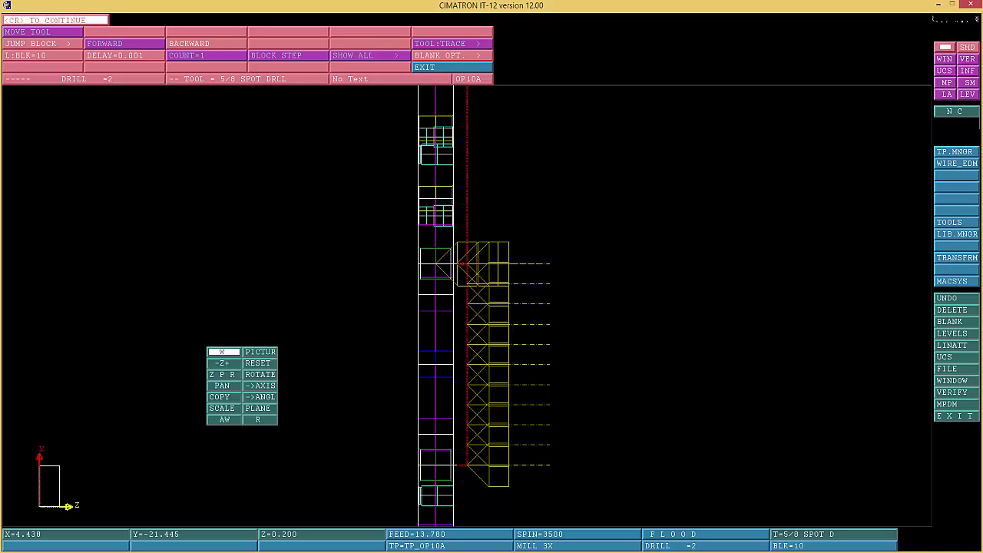
click(275, 346)
click(410, 297)
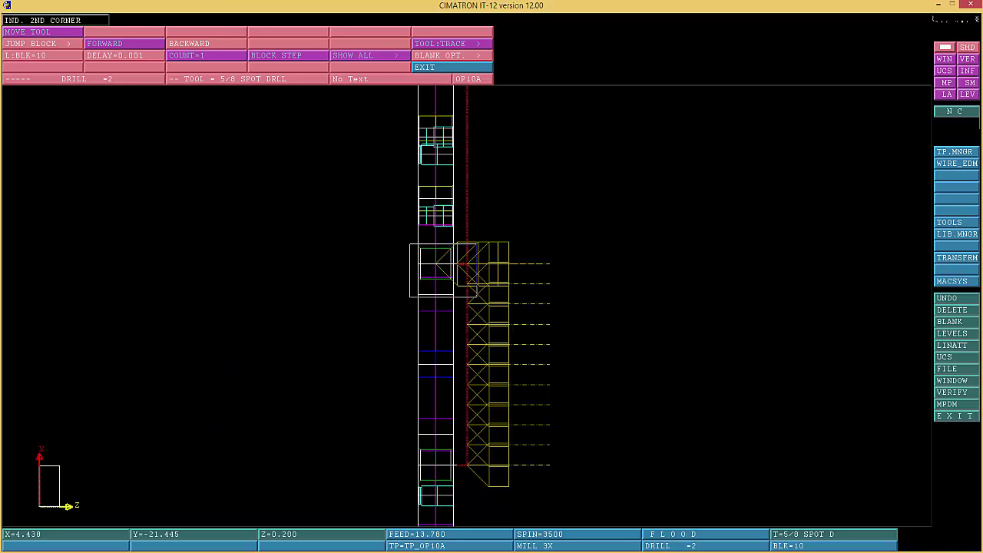
click(479, 244)
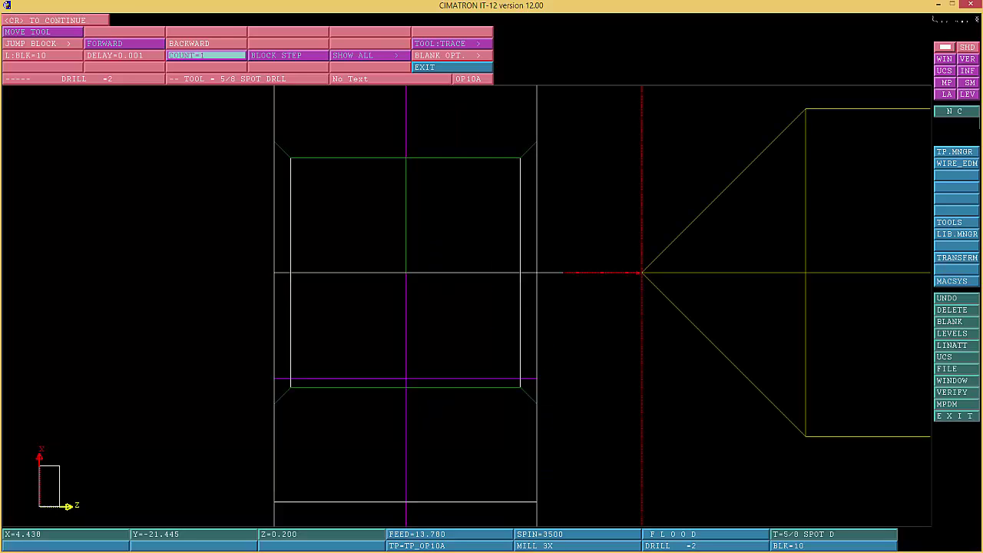
click(206, 43)
click(54, 20)
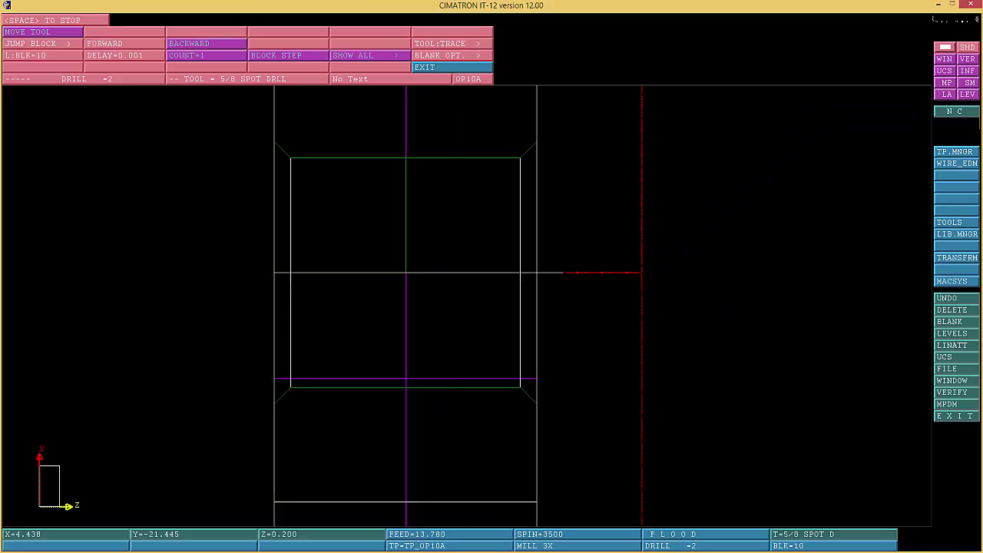
click(123, 43)
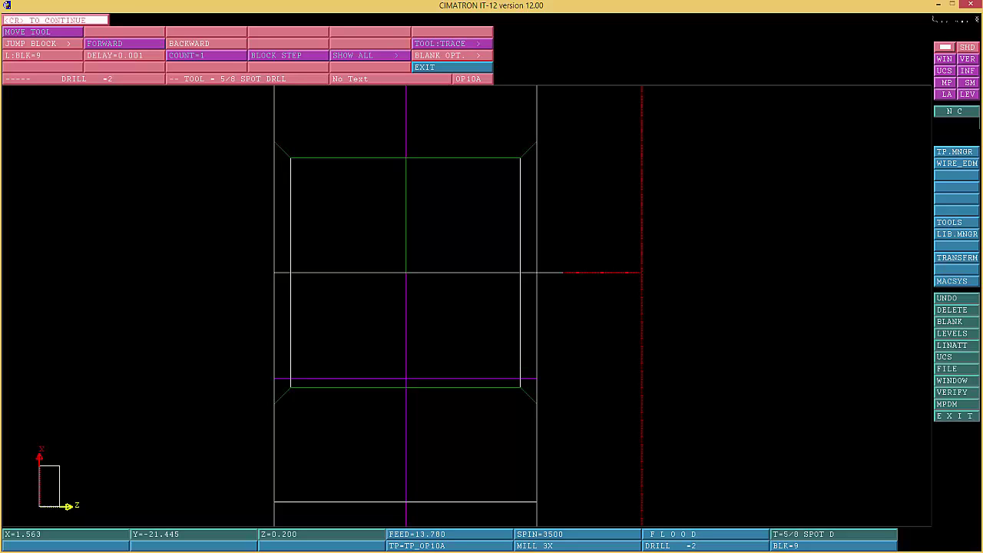
Trace the forward block again close up to examine the tool against the second hole's chamfer, and leave the manual check
right_click(241, 386)
click(241, 386)
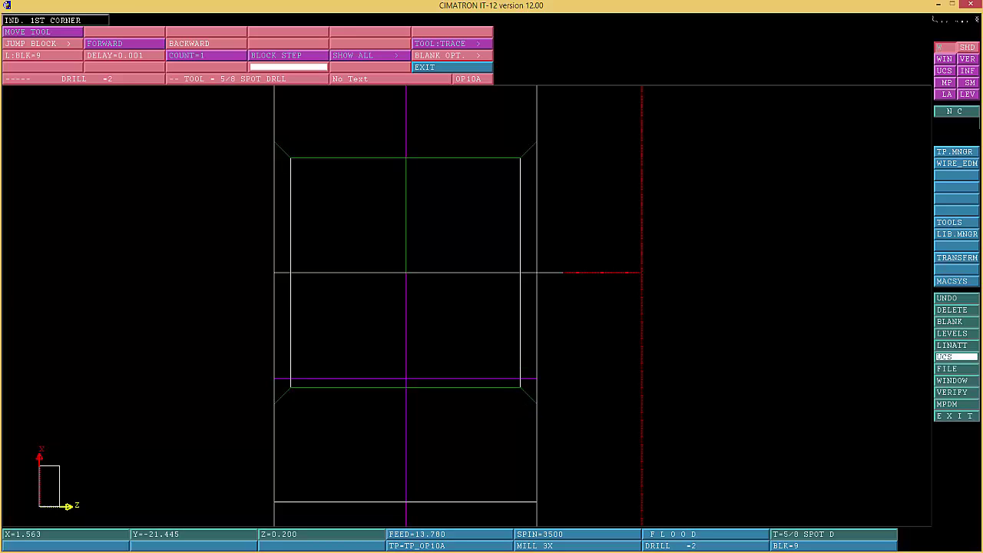
right_click(391, 152)
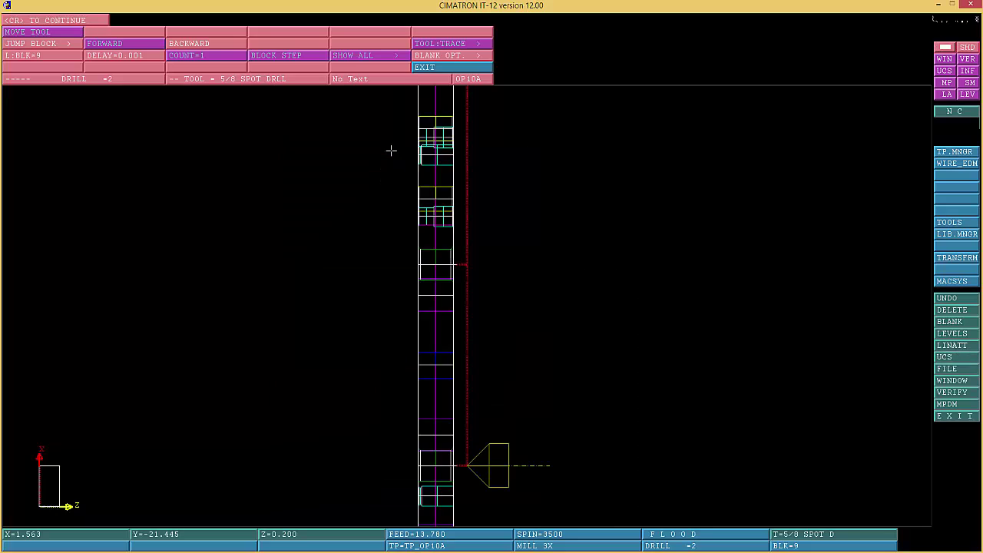
right_click(224, 352)
click(223, 352)
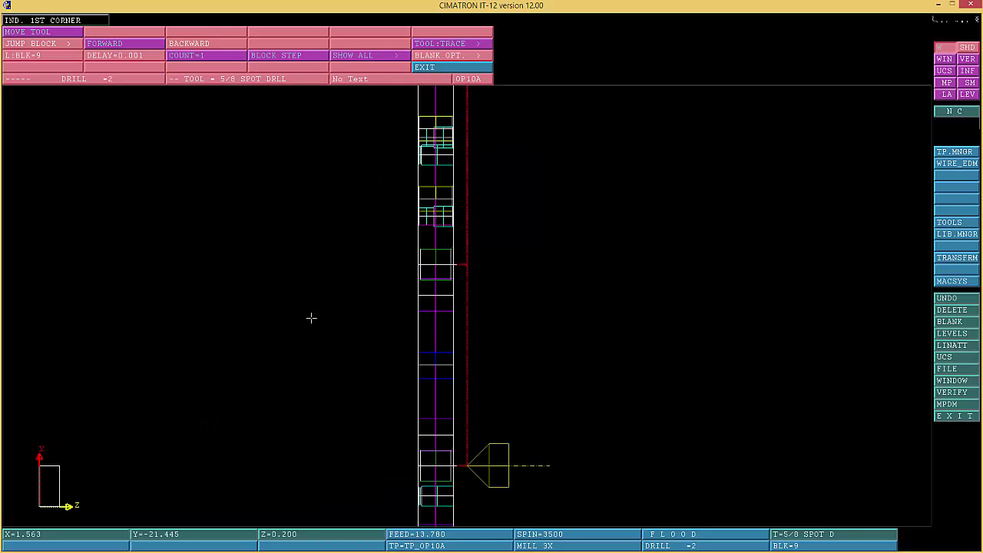
click(406, 303)
click(473, 238)
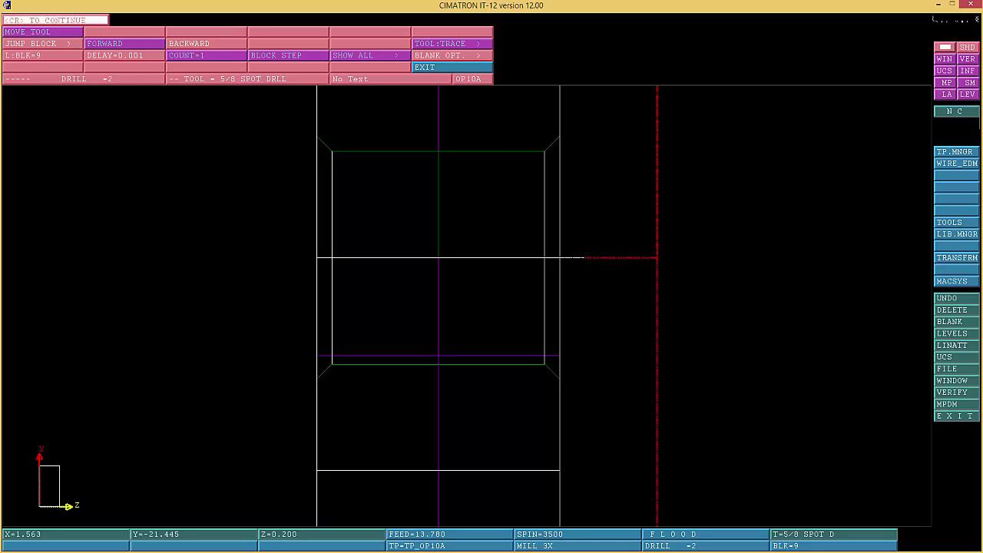
key(Return)
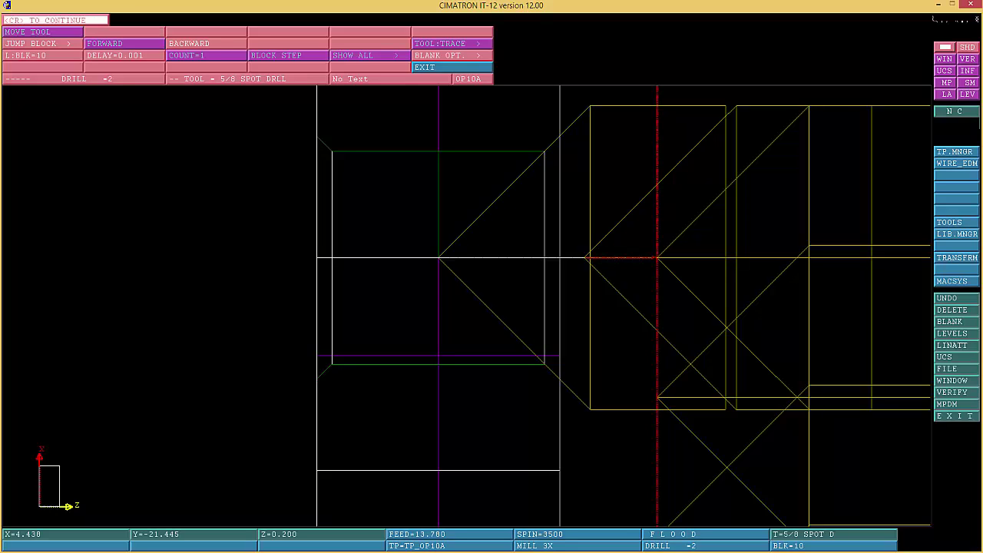
click(453, 67)
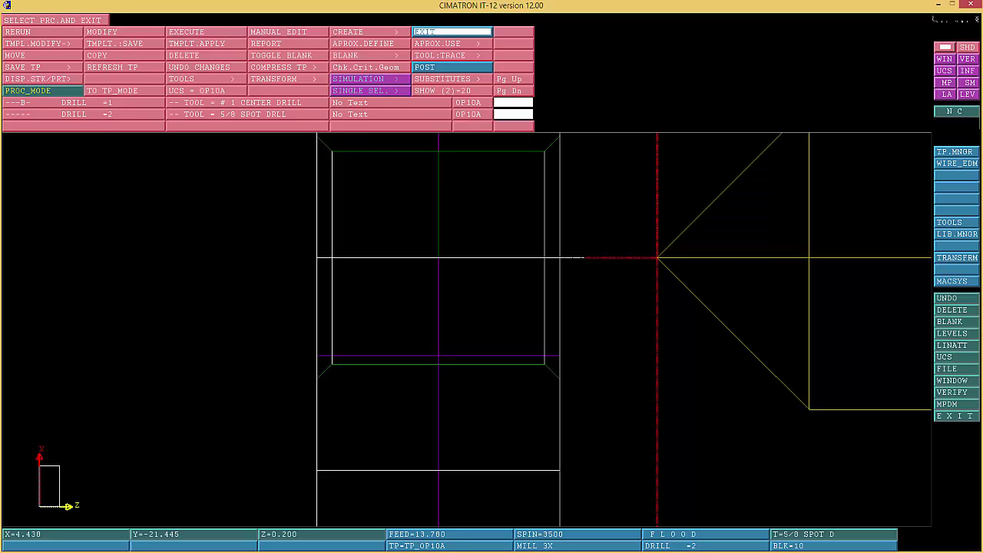
Examine the pair of yellow chamfered holes near the plate's corner in the isometric view
right_click(452, 31)
click(466, 208)
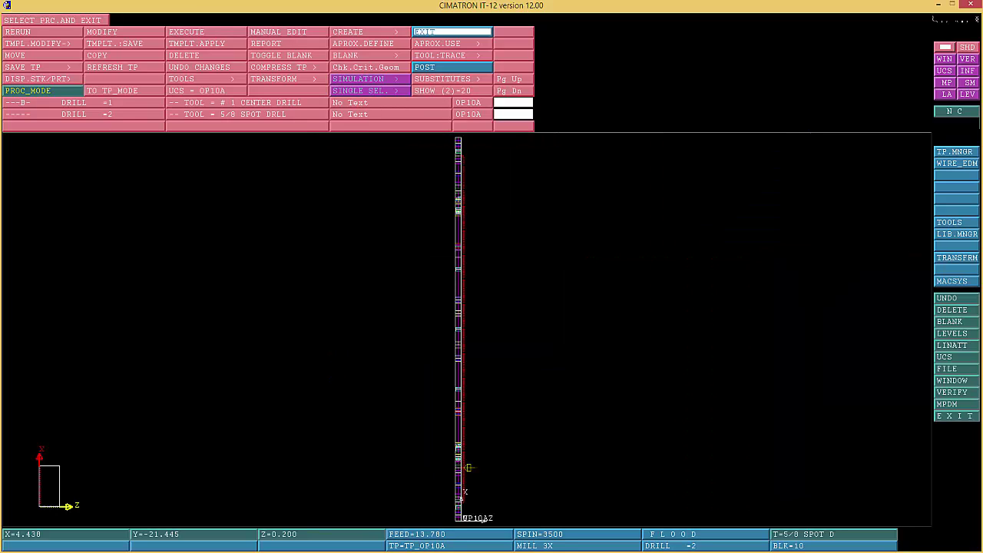
right_click(452, 43)
click(501, 140)
click(235, 20)
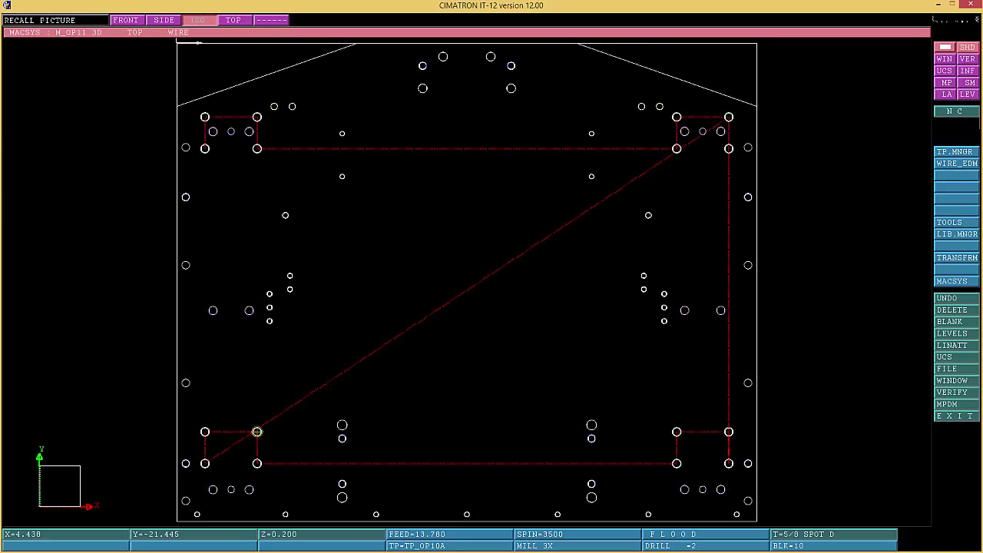
right_click(514, 246)
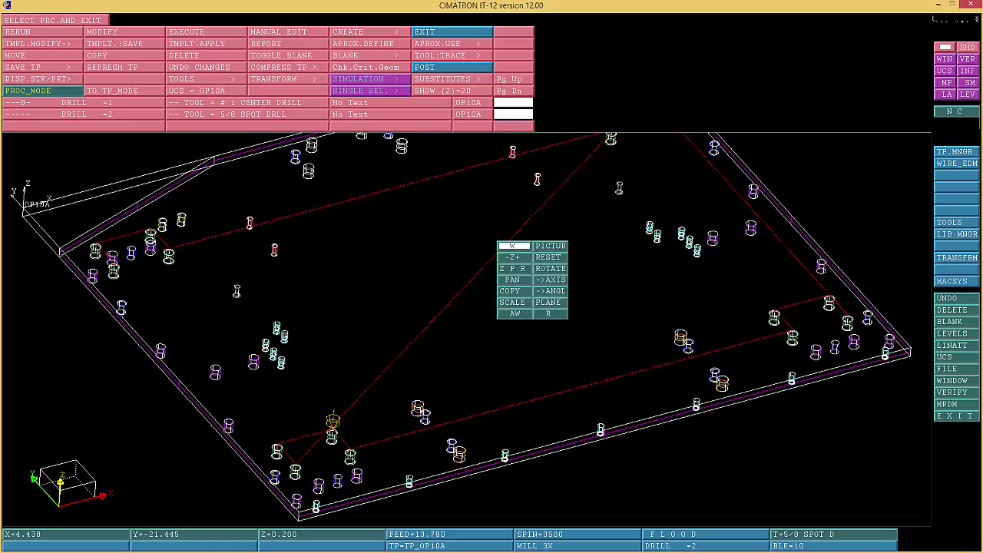
click(514, 246)
click(109, 282)
click(213, 202)
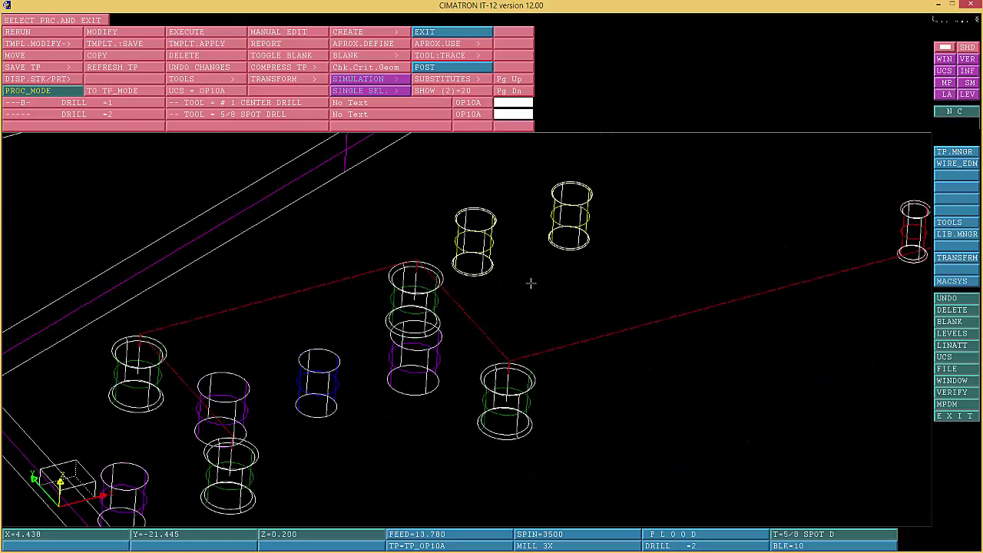
right_click(610, 259)
click(610, 259)
click(377, 321)
click(615, 158)
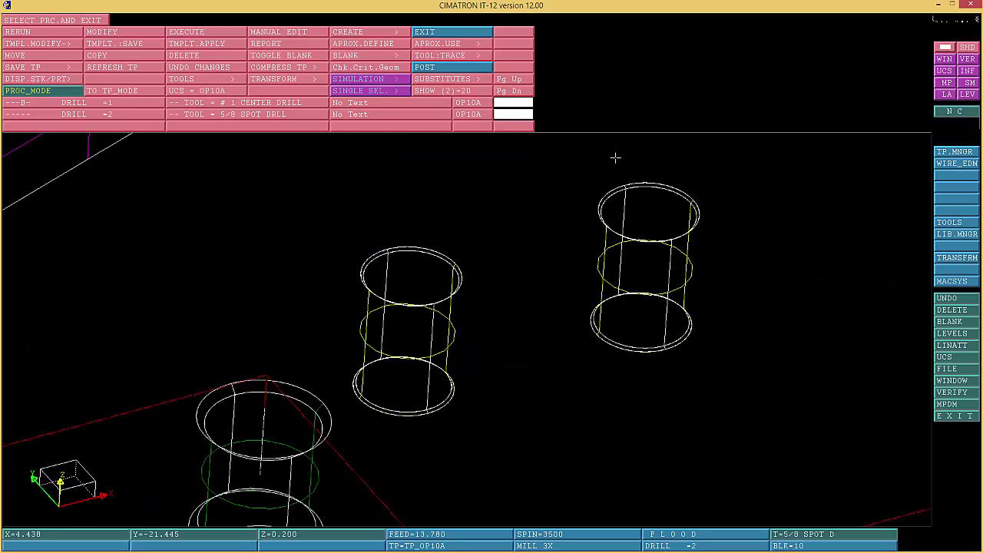
Create a new Drill procedure after the 5/8 spot drill procedure, using arc centers as the point type
click(370, 32)
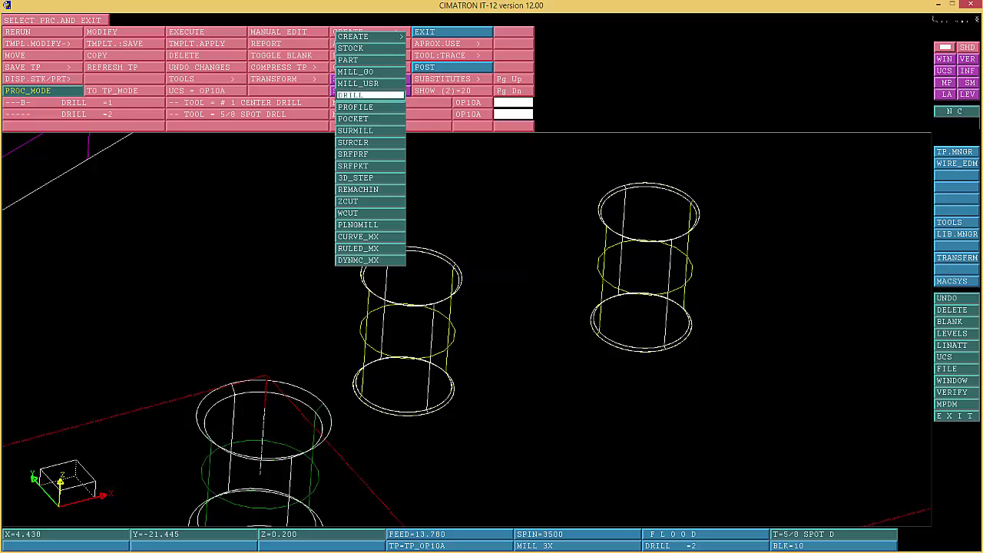
click(371, 94)
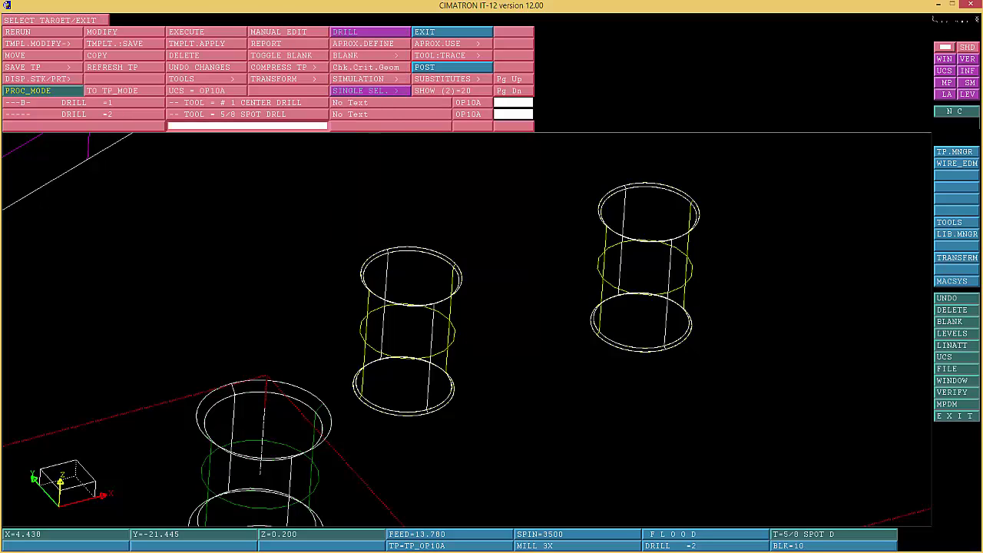
click(247, 126)
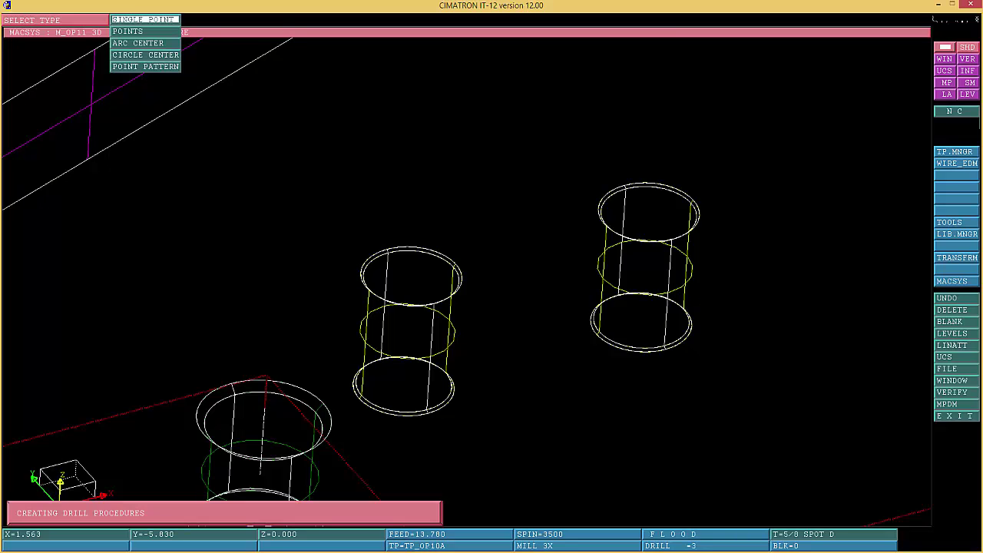
click(138, 43)
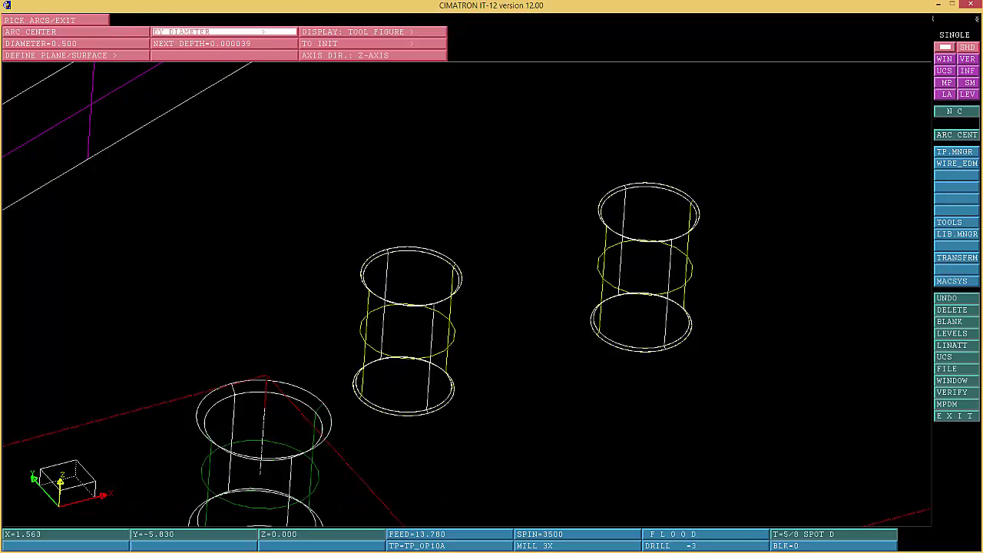
Set the arc diameter filter from the outer chamfer arc on top of the nearer yellow hole
click(224, 32)
click(215, 60)
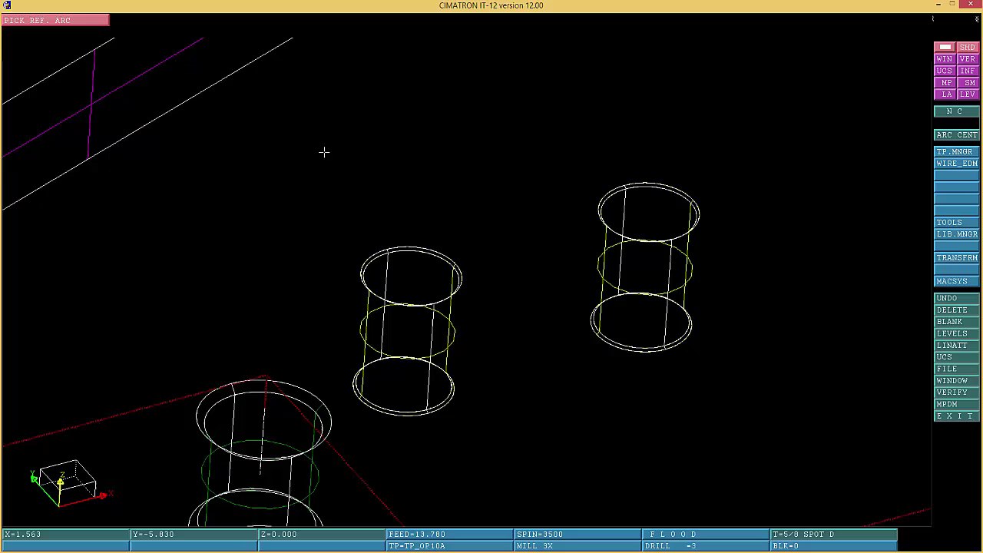
click(371, 252)
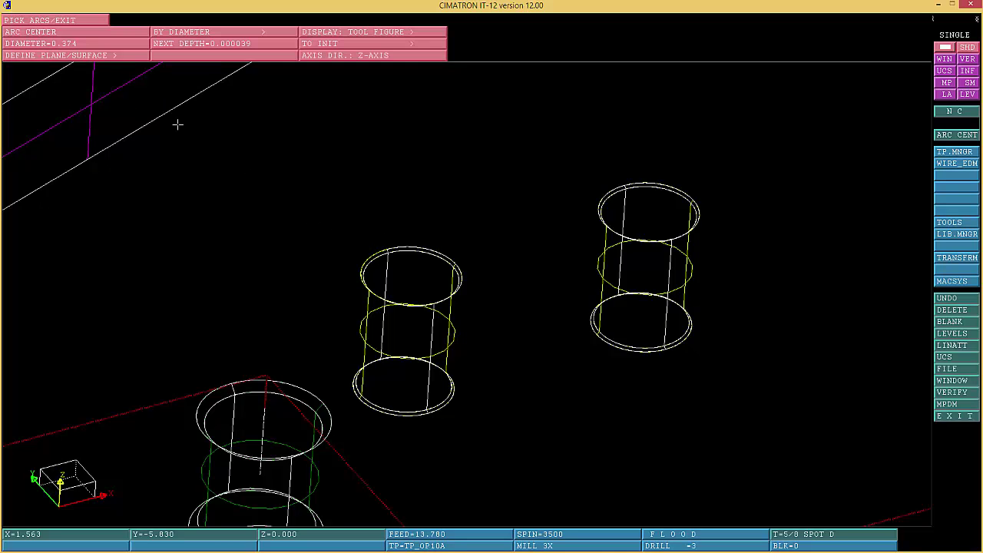
Pick all arcs matching the reference diameter across the whole plate as drill points and finish the selection
right_click(238, 121)
click(277, 163)
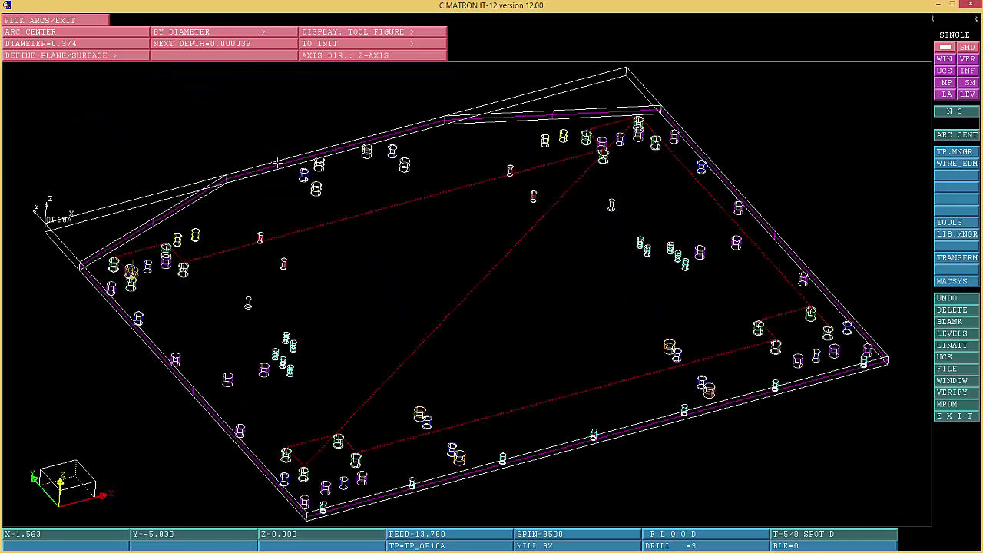
right_click(428, 229)
click(467, 294)
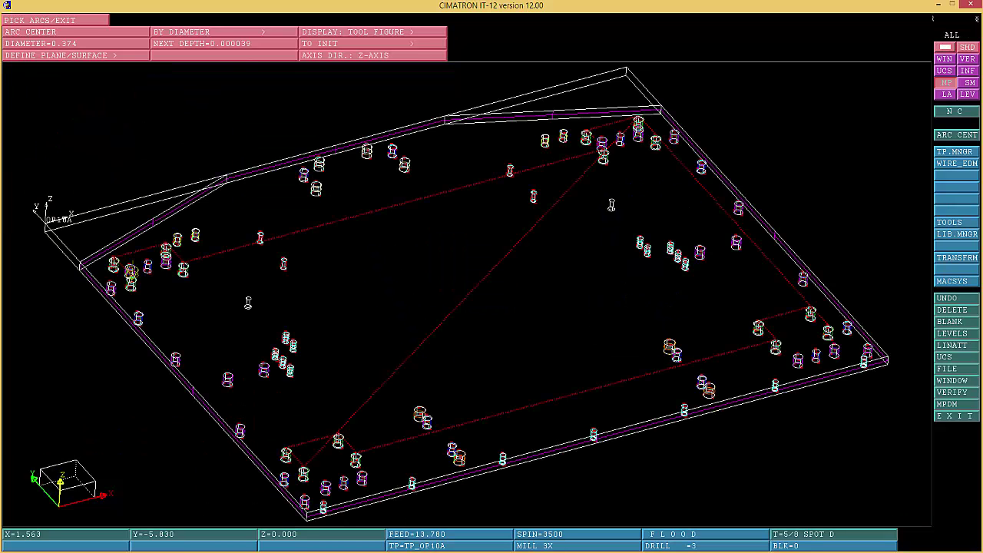
click(946, 82)
middle_click(468, 235)
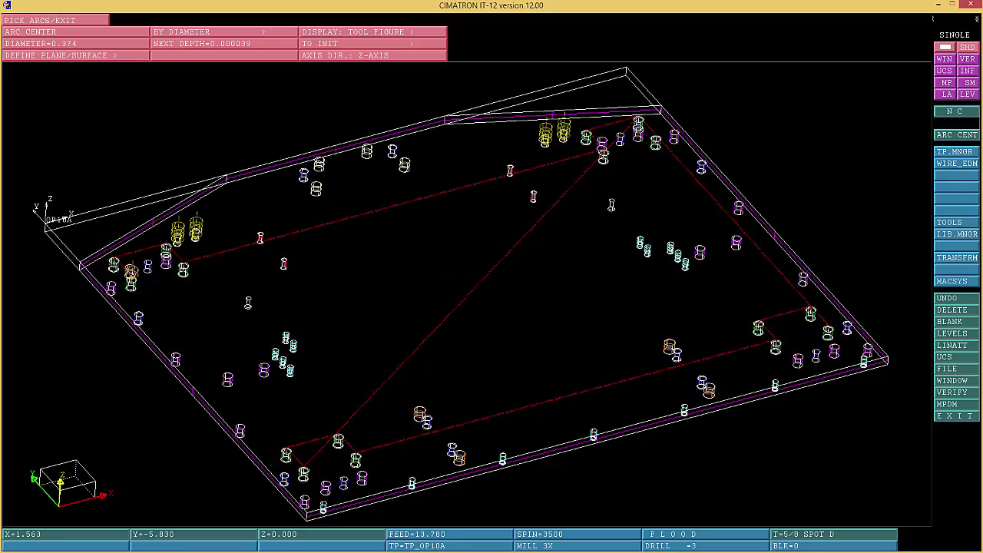
middle_click(330, 200)
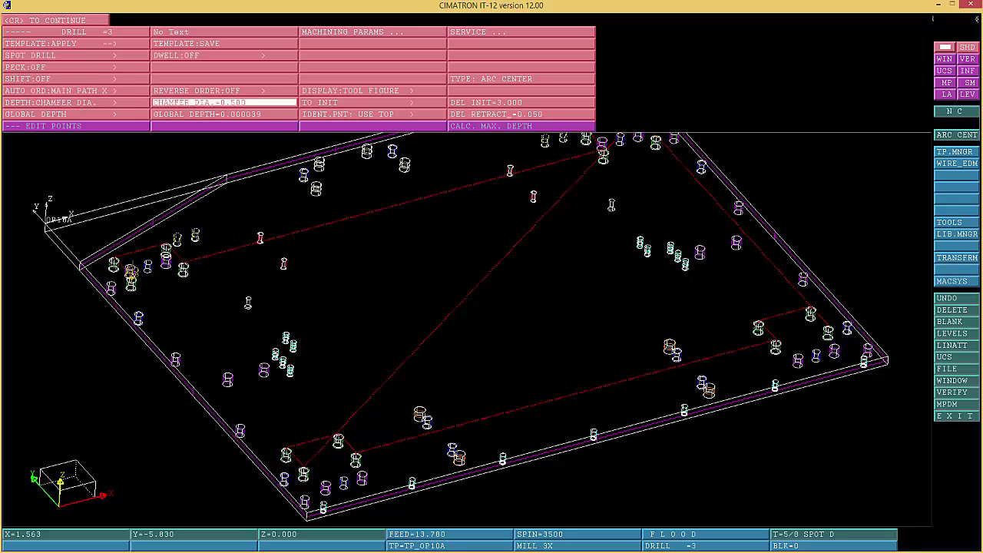
Set the chamfer diameter to .374 and DEL INIT to .2, execute the drill procedure and return to the procedure list
click(184, 102)
text(.374)
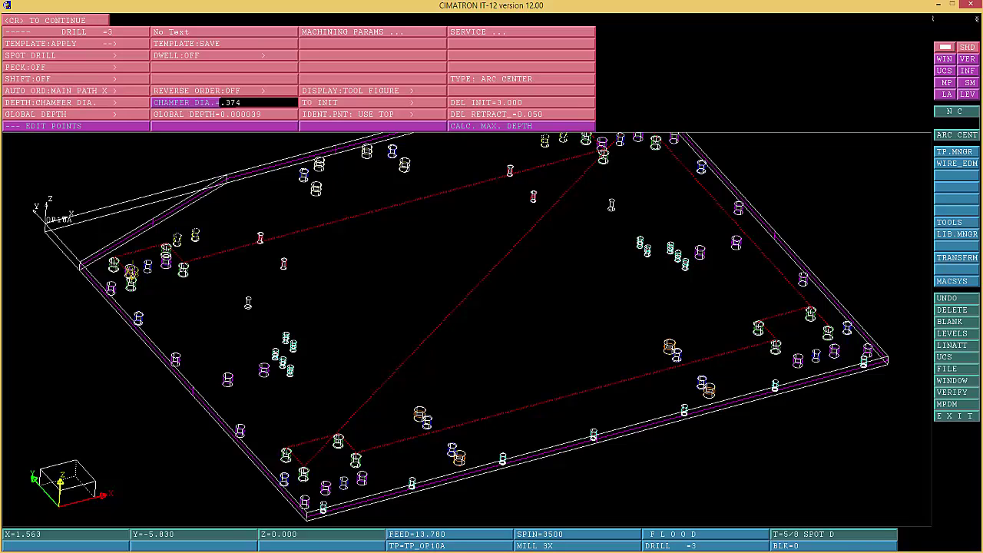
key(Return)
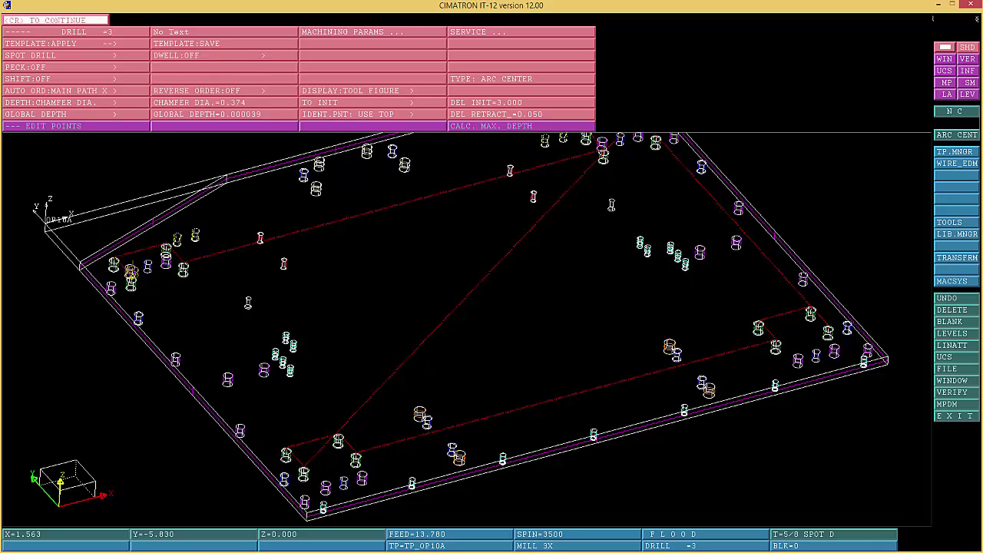
click(521, 102)
text(.2)
key(Return)
key(Return)
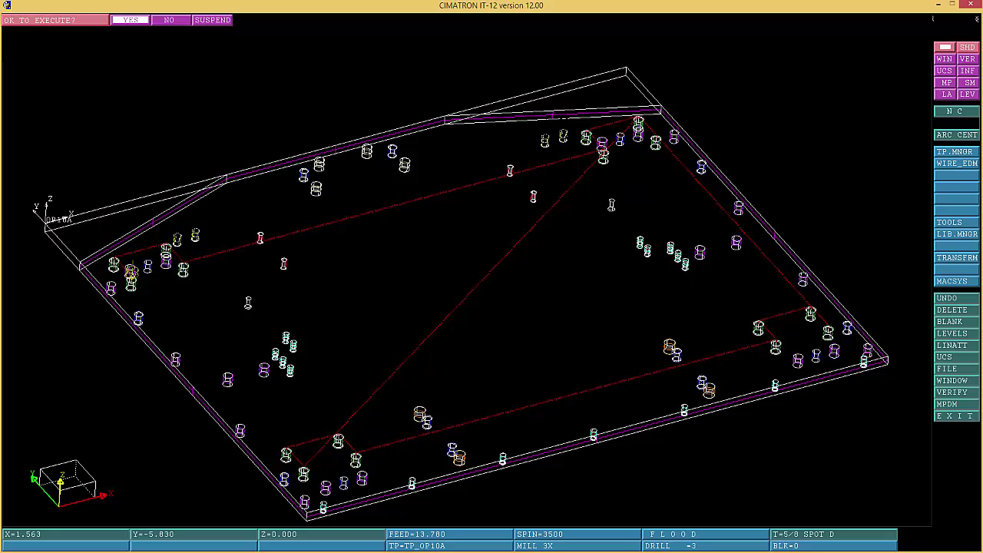
key(Return)
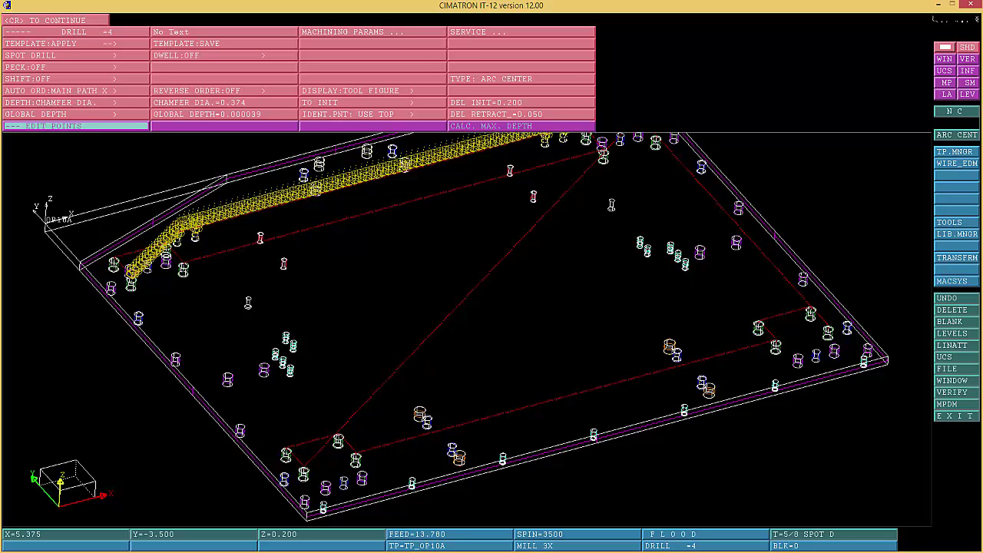
key(Return)
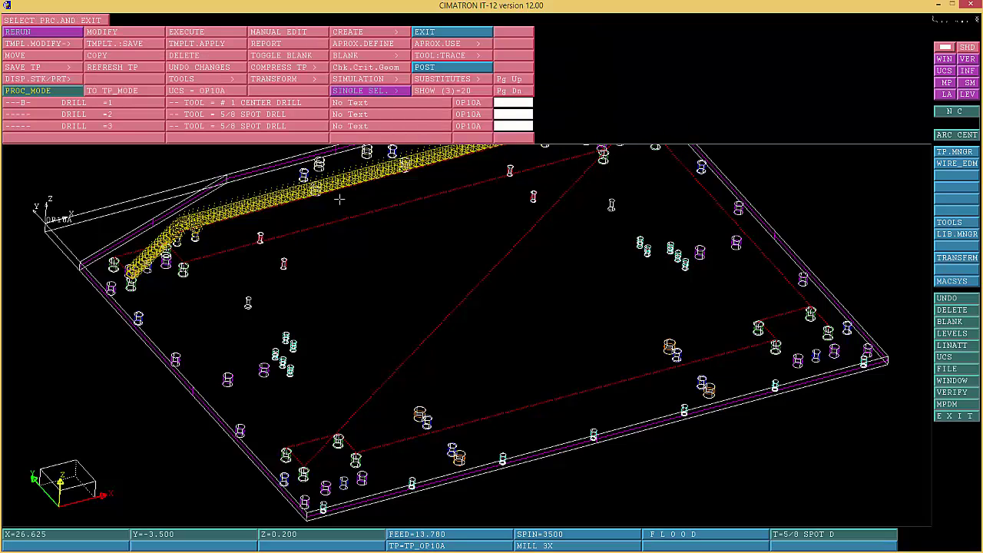
Create another Drill procedure after the third one, using arc centers as the point type
click(365, 32)
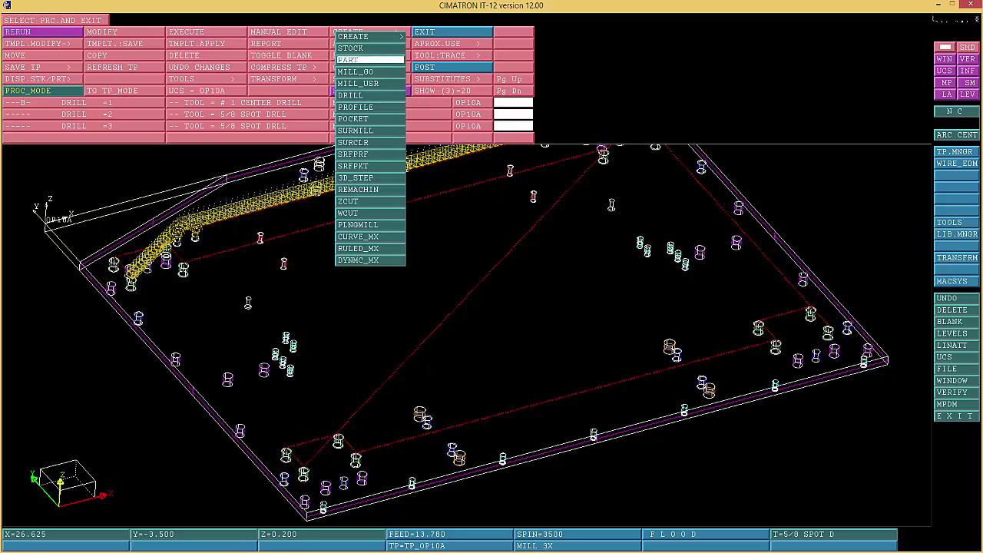
middle_click(370, 35)
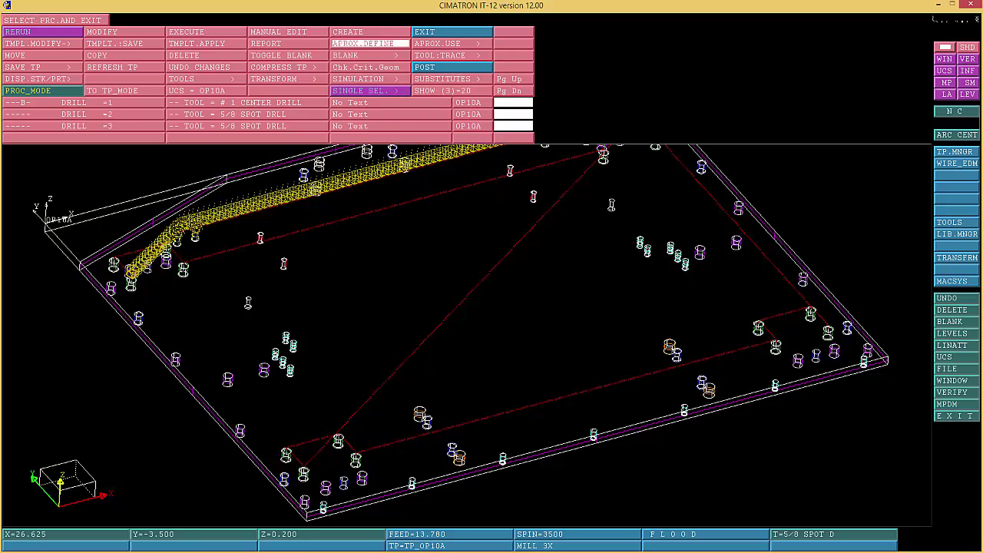
click(365, 32)
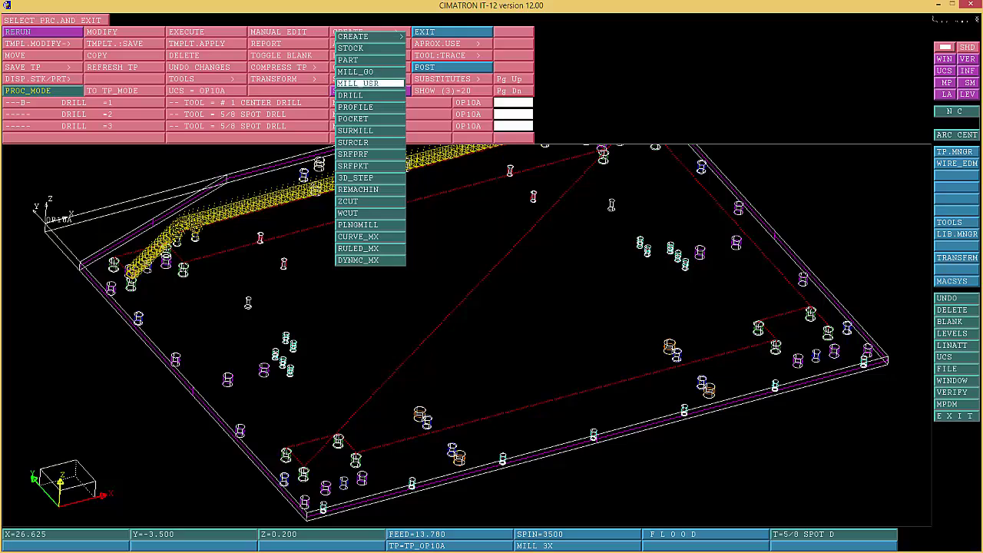
click(369, 96)
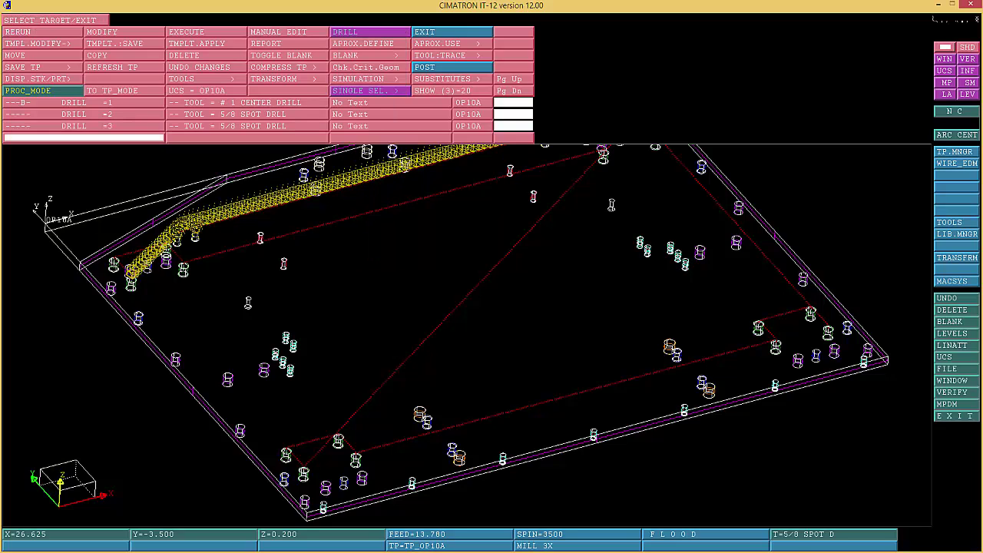
click(84, 138)
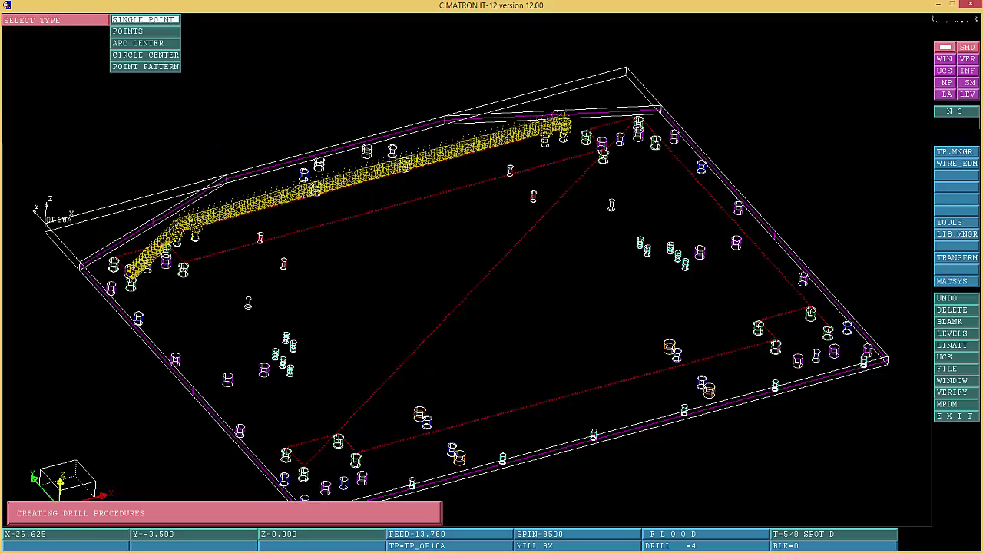
click(145, 43)
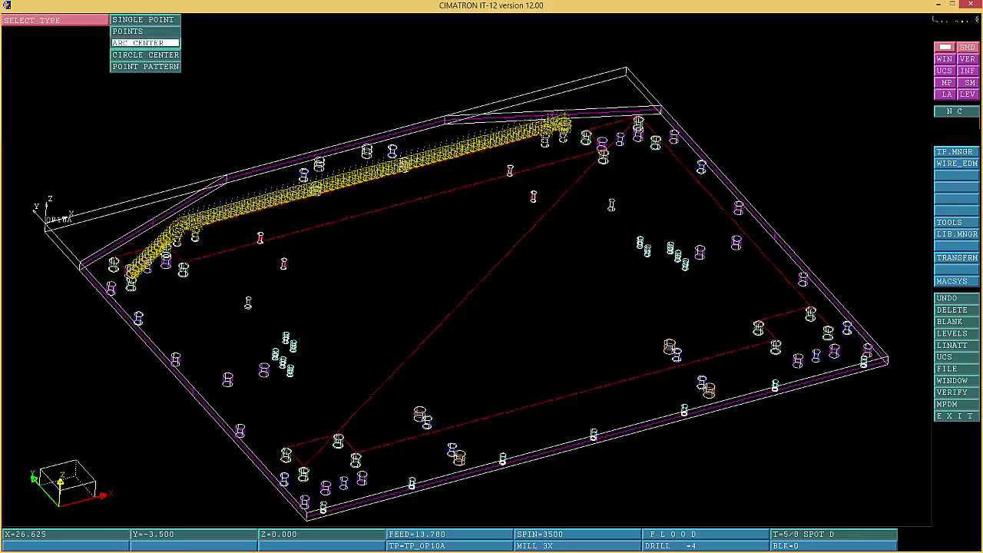
Set the arc diameter filter from the outer chamfer arc on top of the blue hole at the plate's nearest corner
right_click(311, 358)
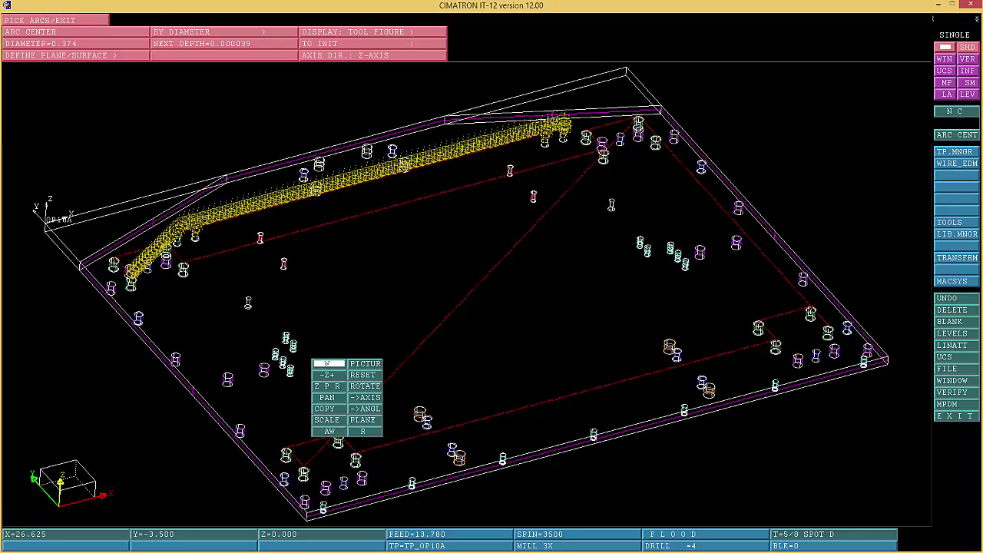
click(324, 415)
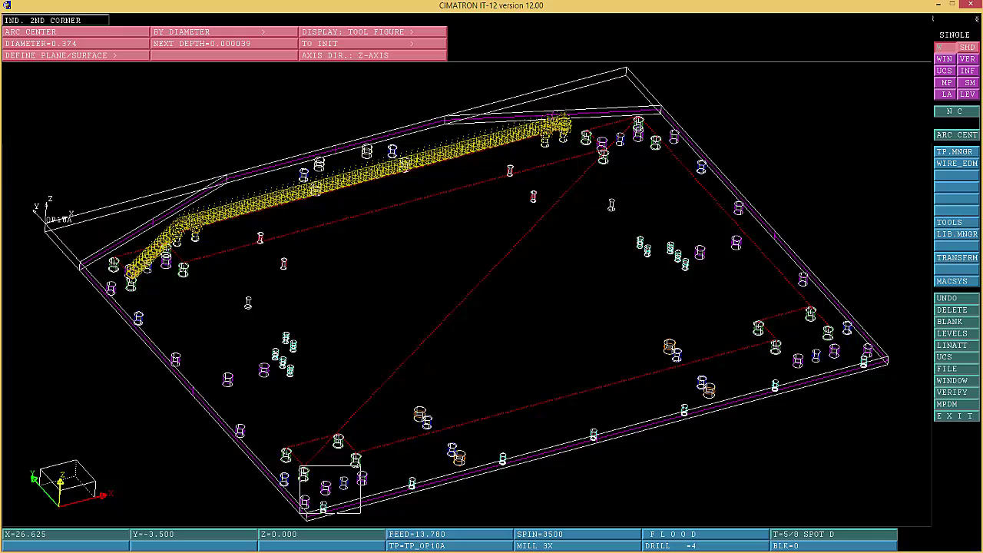
click(362, 465)
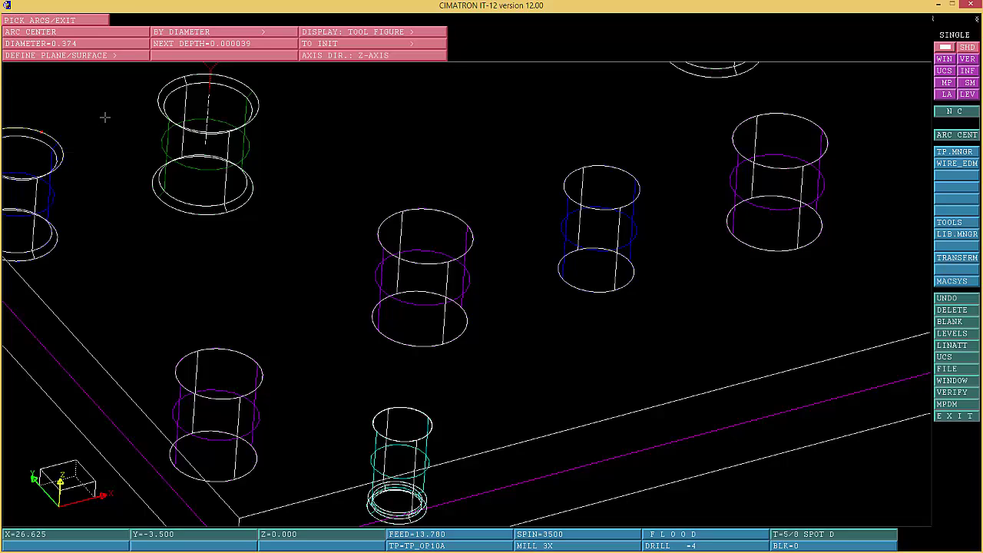
click(176, 32)
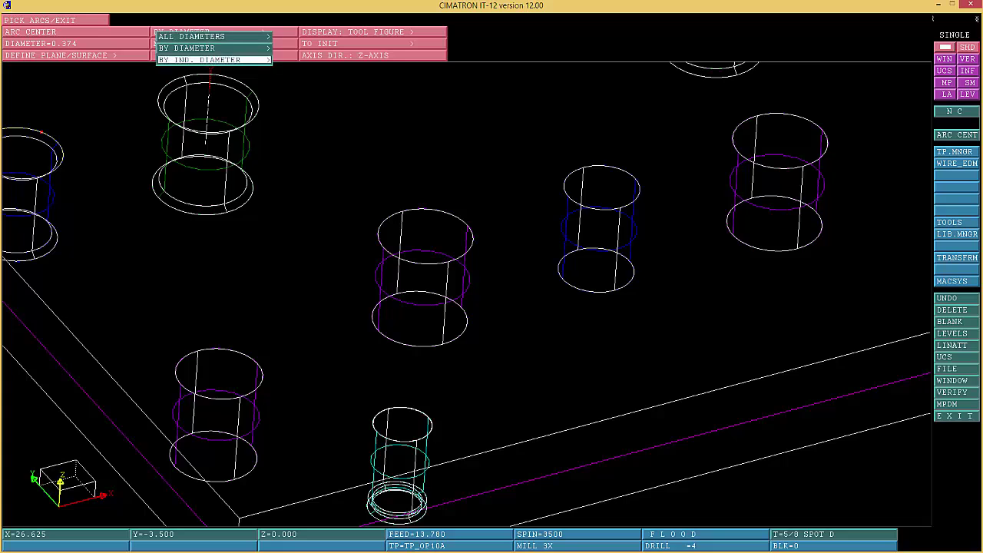
click(163, 58)
click(36, 130)
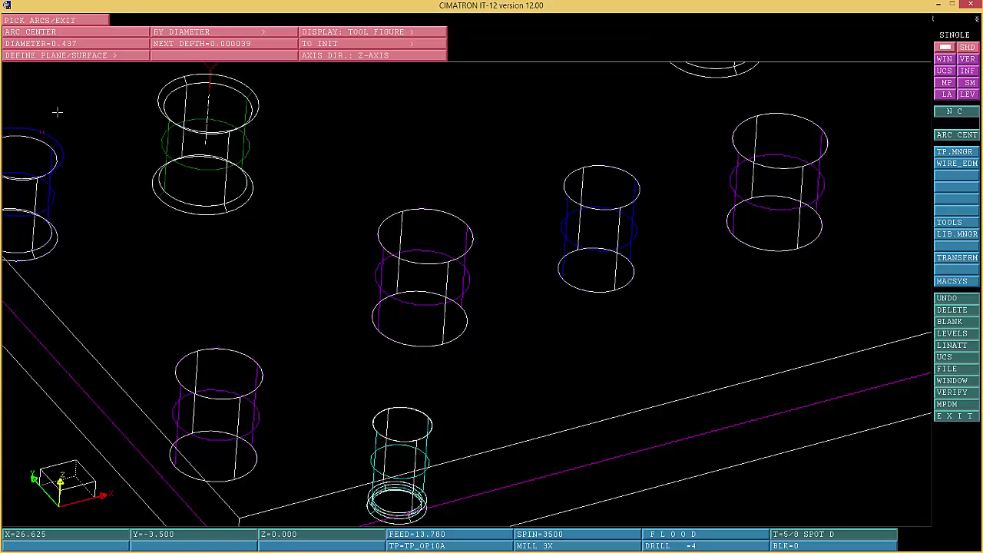
Select all arcs of the indicated diameter across the whole plate as drill points and finish the selection
right_click(156, 78)
click(176, 112)
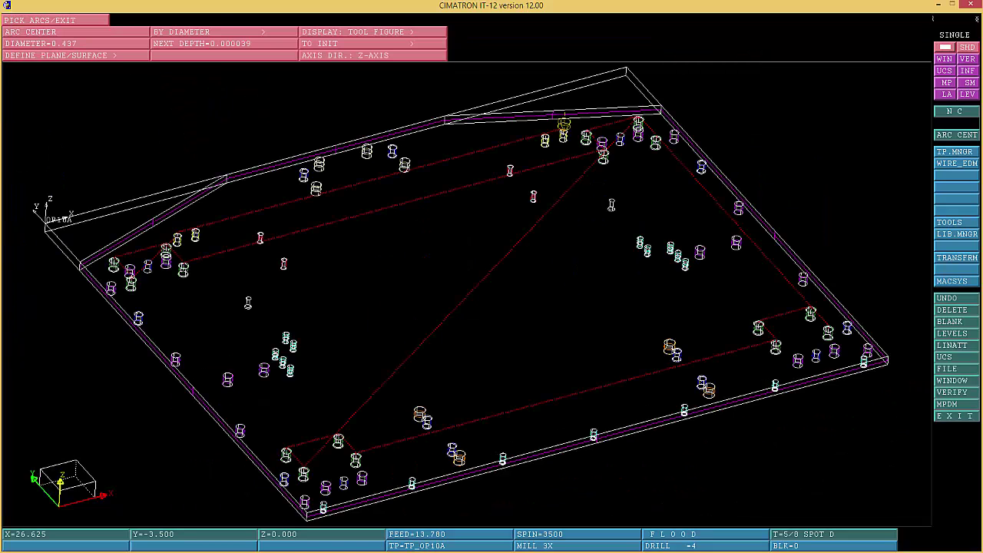
right_click(179, 112)
click(468, 294)
click(946, 82)
click(468, 294)
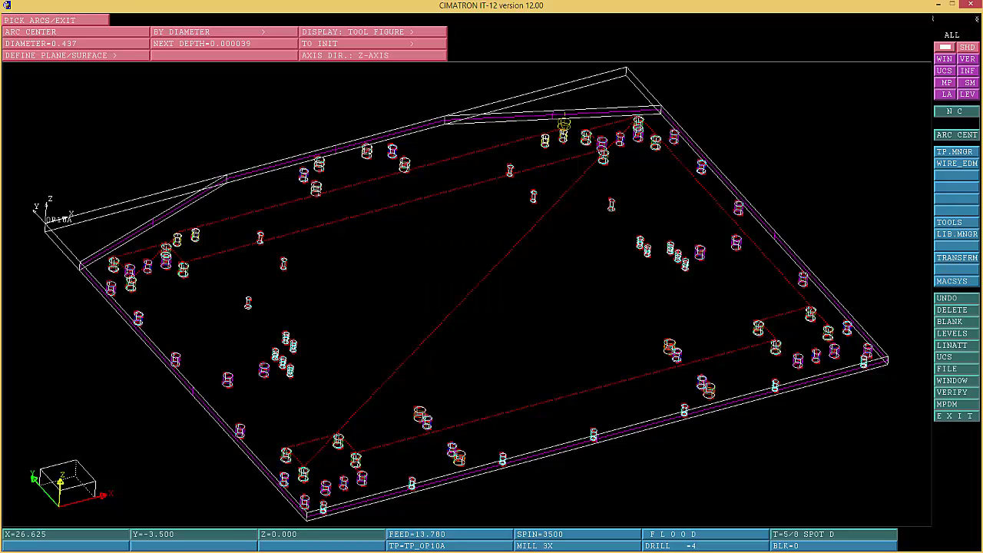
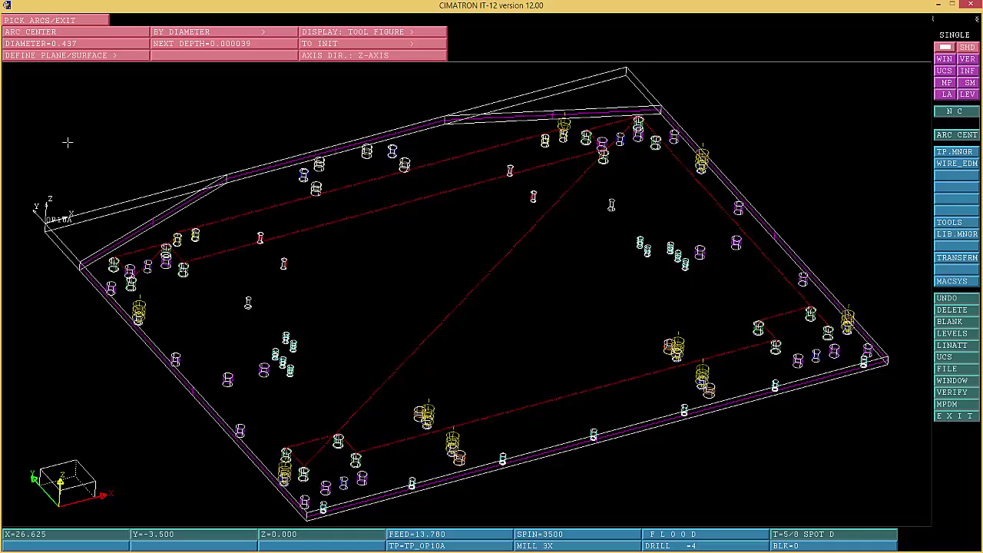
middle_click(134, 116)
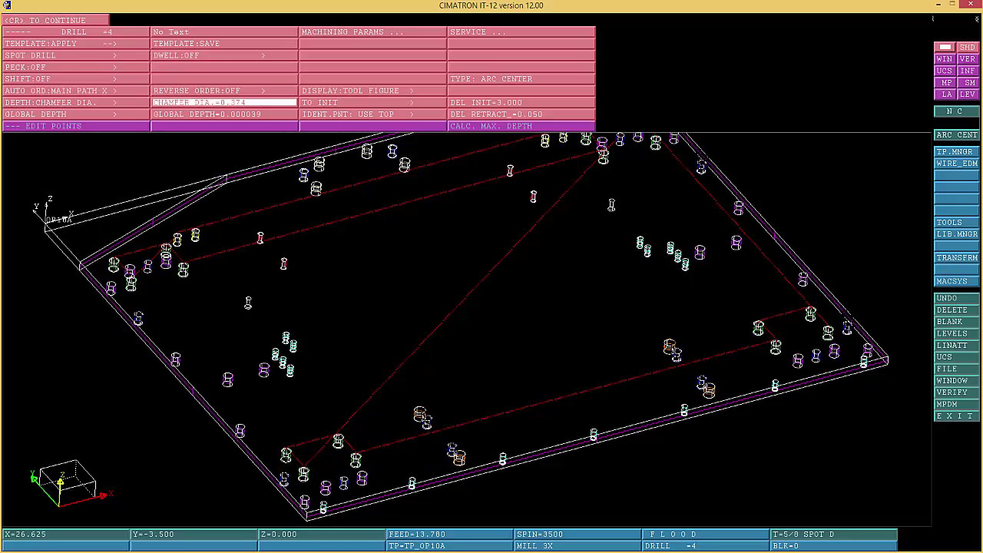
Set the chamfer diameter to .438 and execute the spot drill procedure
click(224, 102)
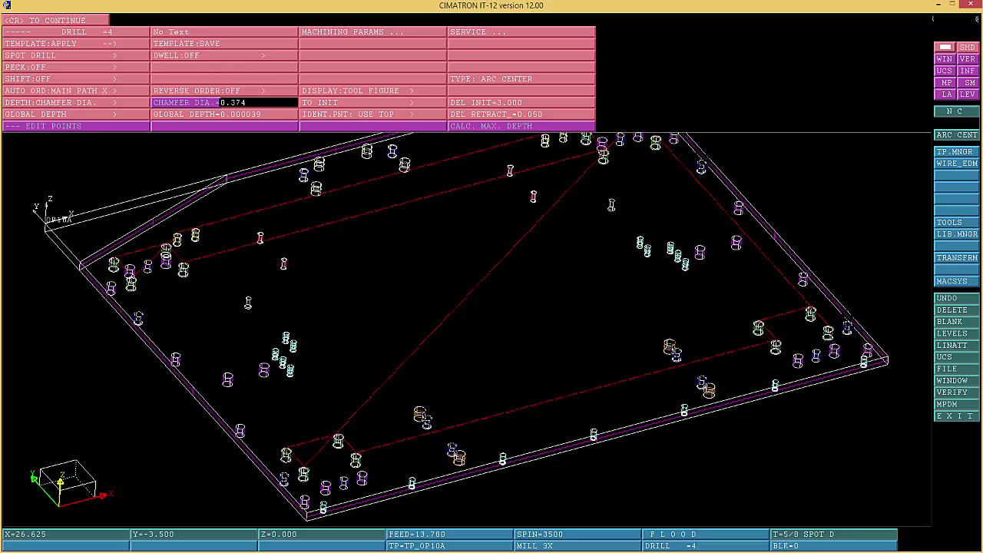
text(.43)
key(Return)
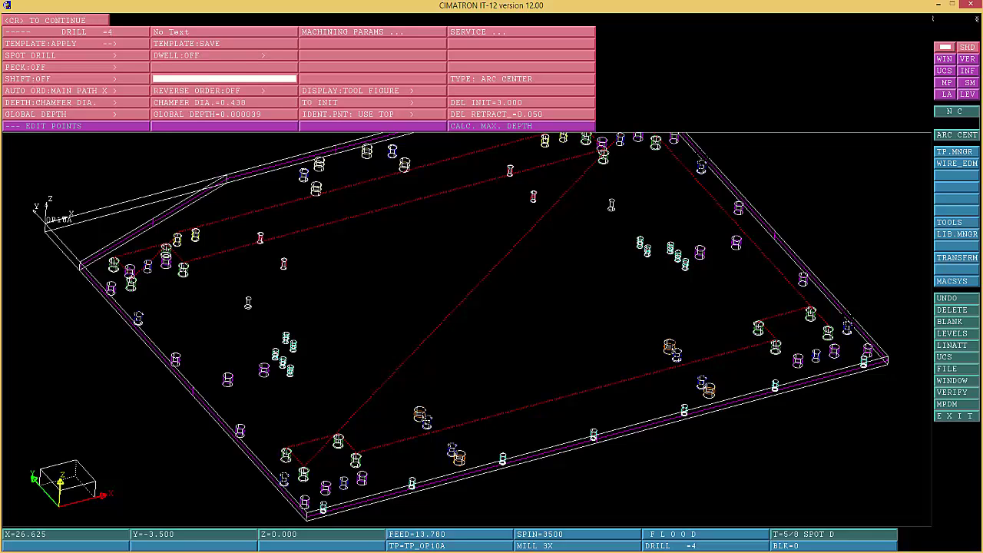
click(46, 19)
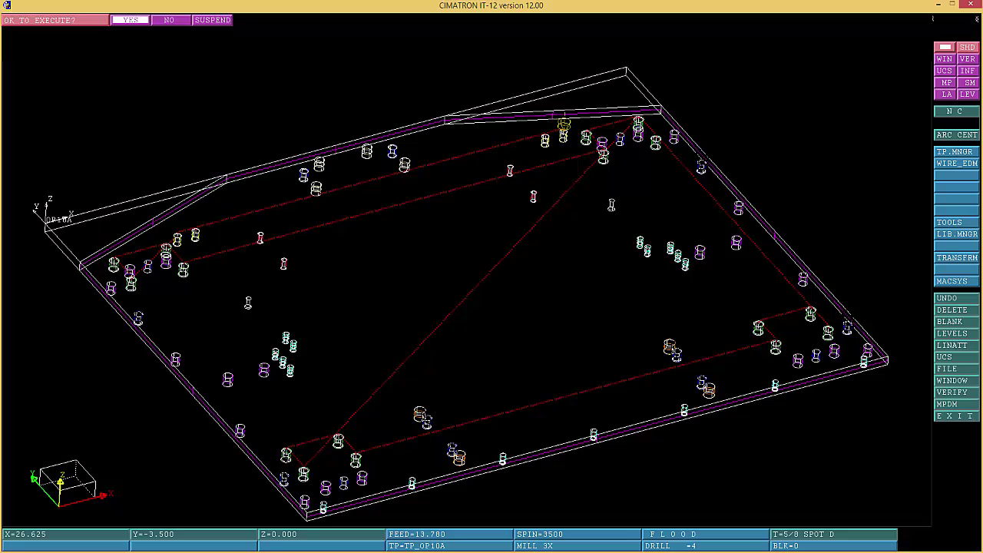
click(131, 19)
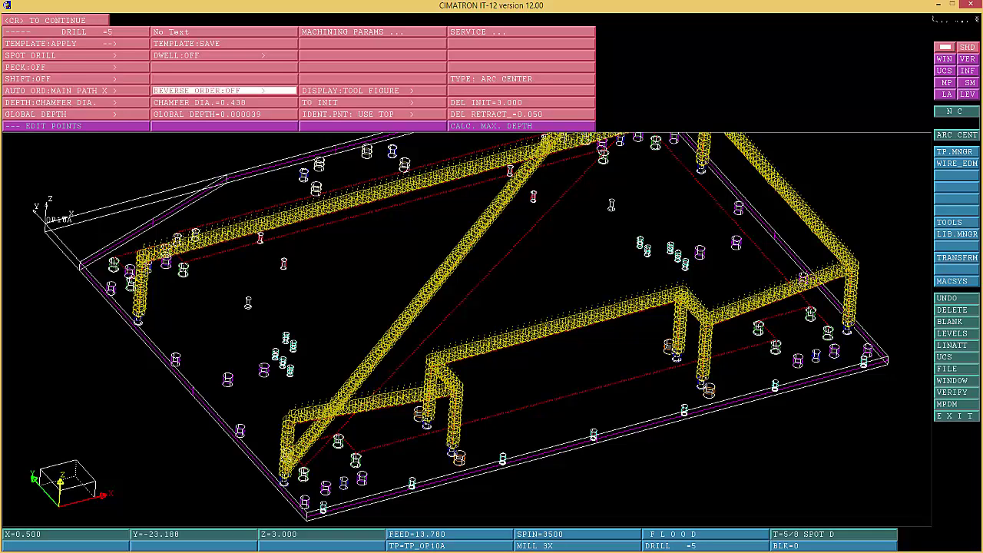
Change the automatic drilling order to main path Y, execute the procedure again and return to the procedure list
click(57, 90)
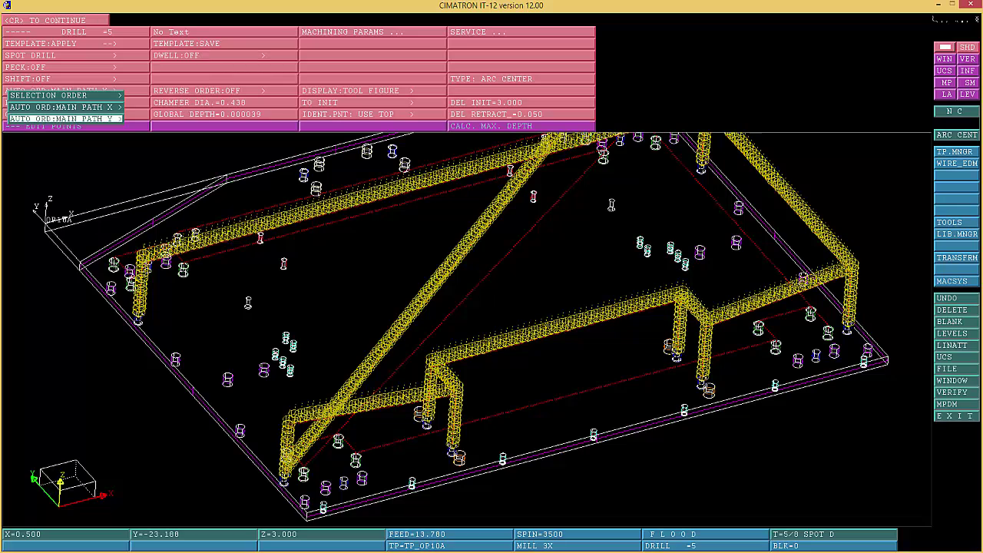
click(65, 119)
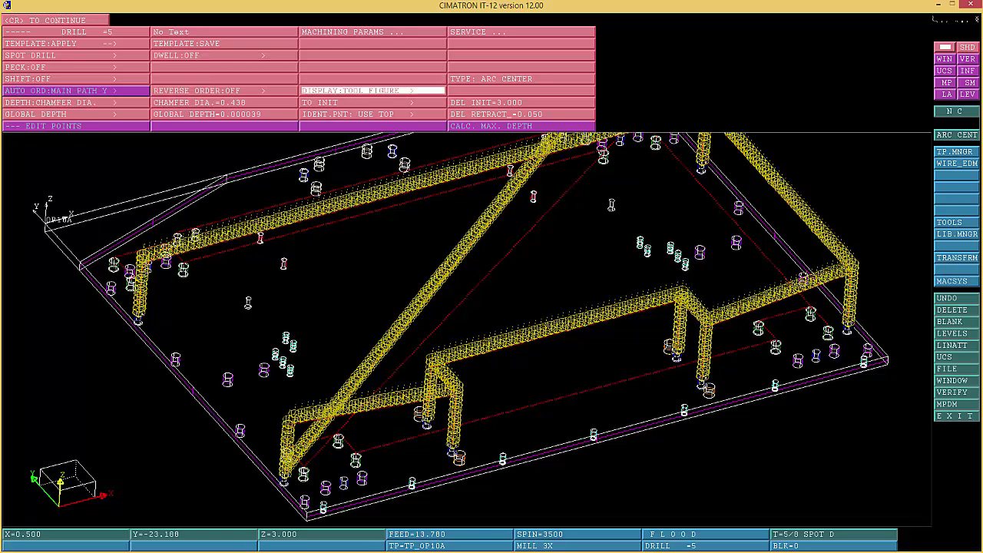
key(Return)
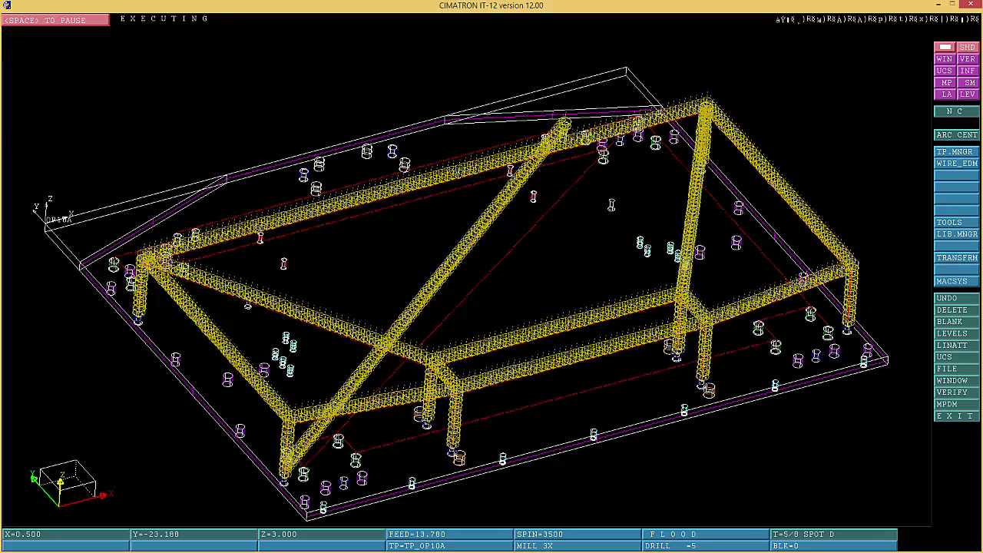
right_click(224, 352)
click(260, 419)
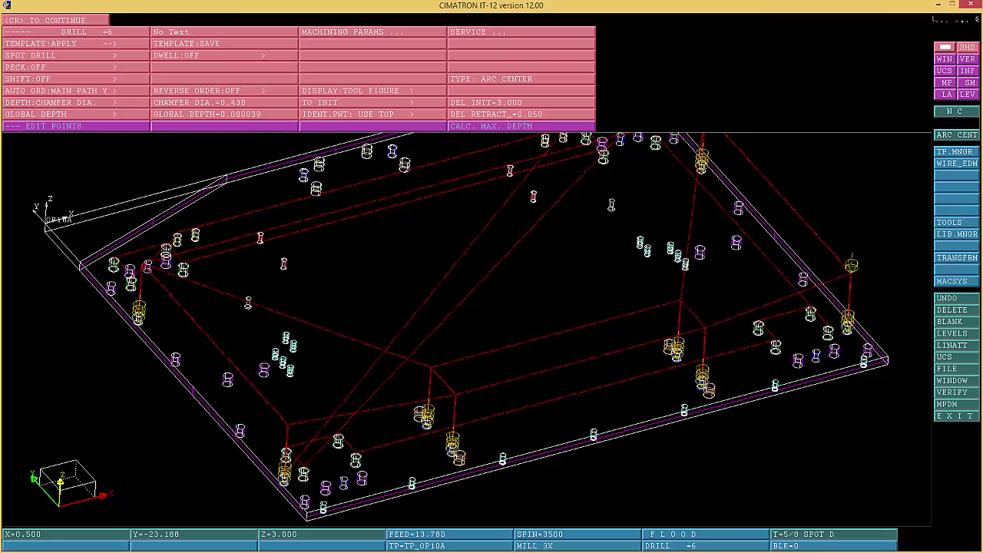
middle_click(92, 66)
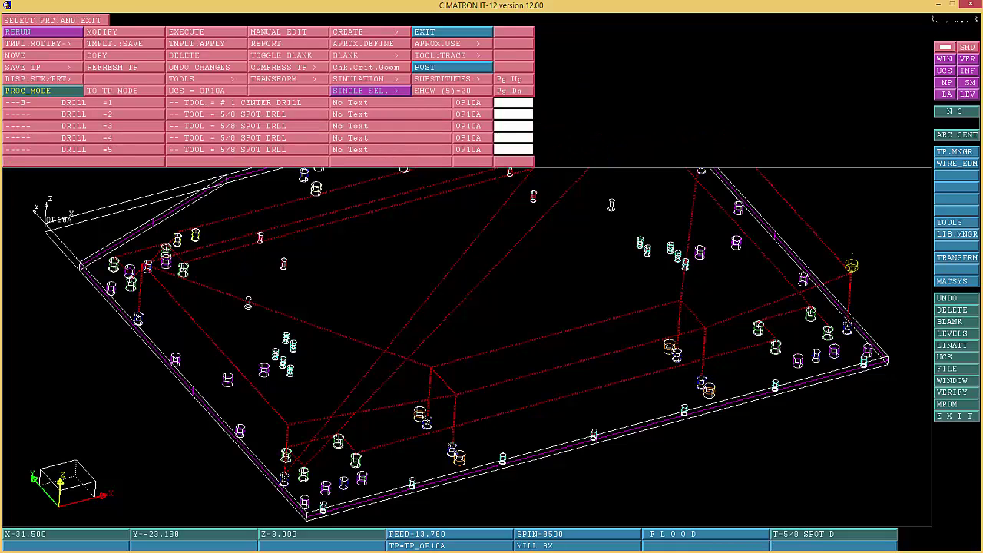
Delete the Drill 4 procedure from the procedure list
click(246, 137)
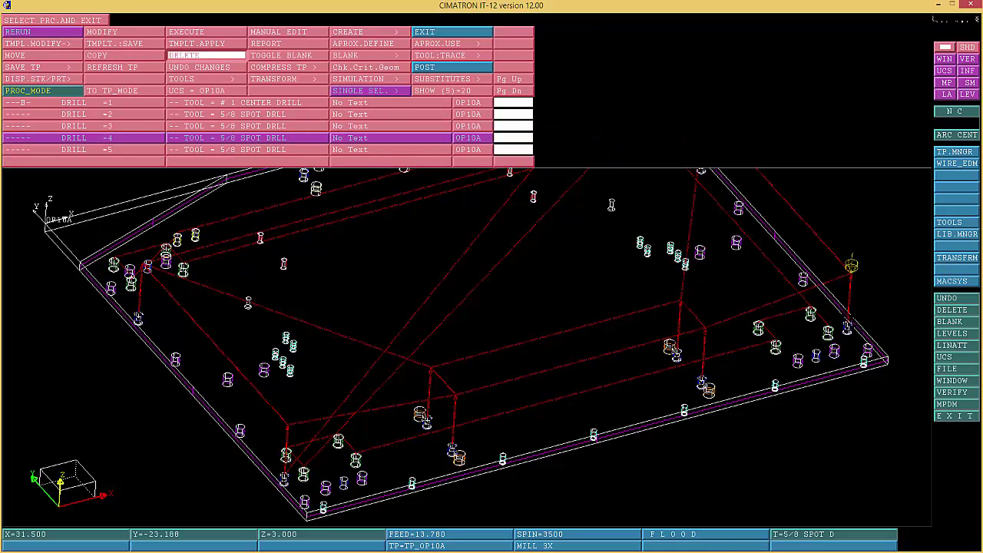
click(184, 55)
middle_click(185, 56)
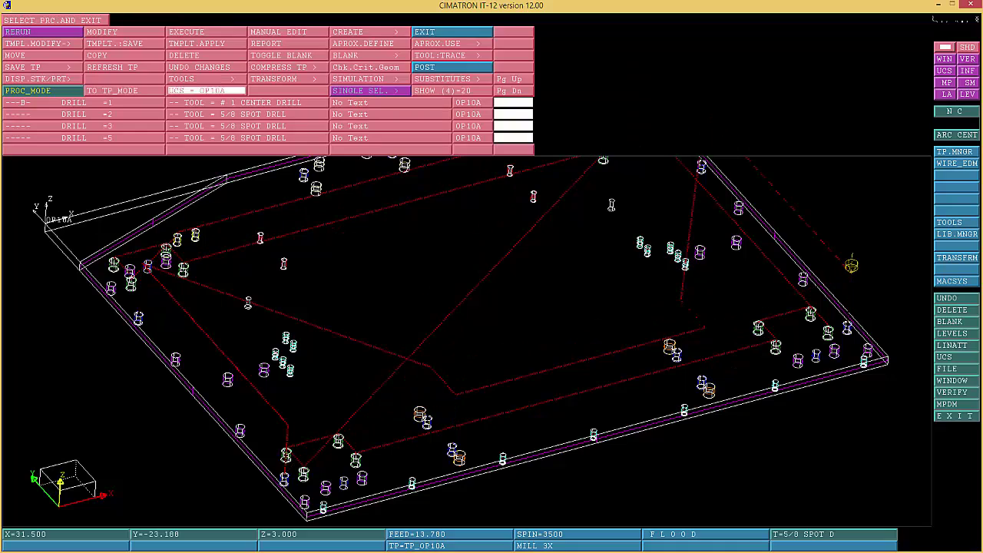
Select all drill procedures and blank their toolpath displays
click(245, 138)
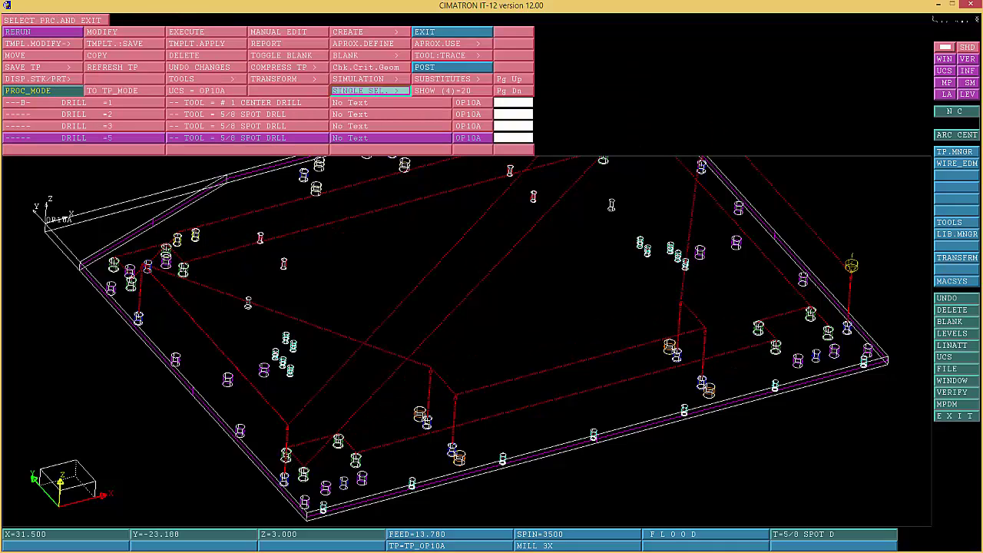
click(369, 91)
click(369, 142)
click(369, 56)
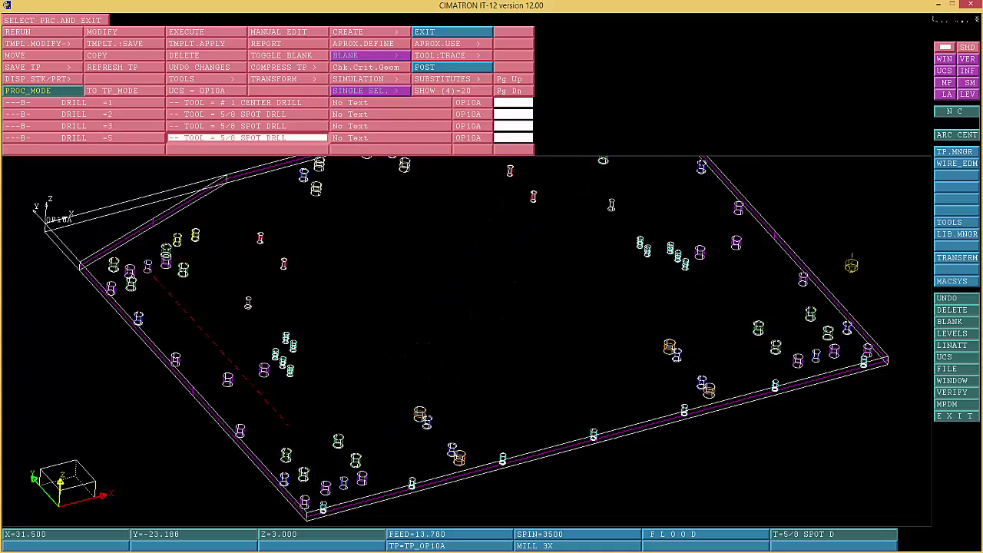
Unblank only the Drill 5 procedure's toolpath and select that procedure
click(246, 138)
click(368, 56)
click(360, 71)
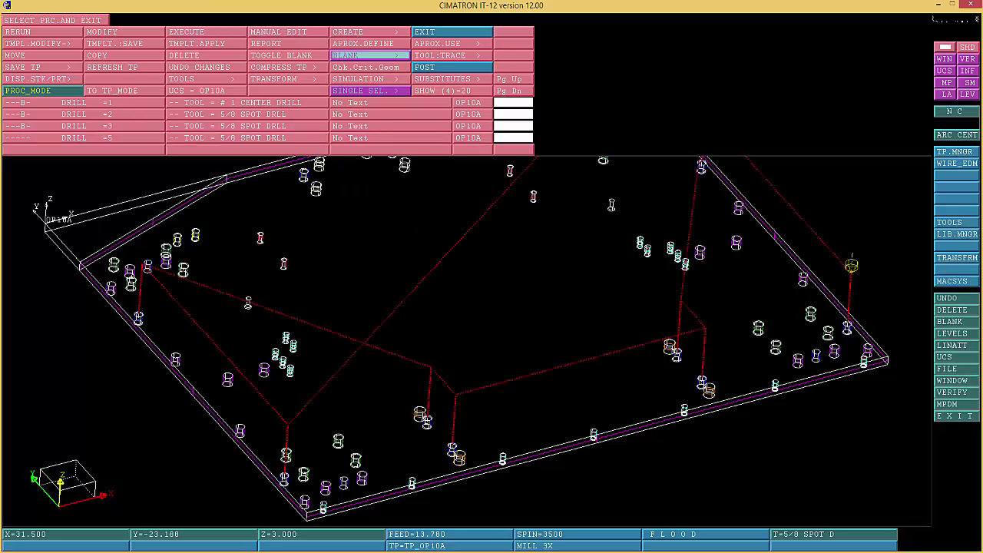
click(85, 138)
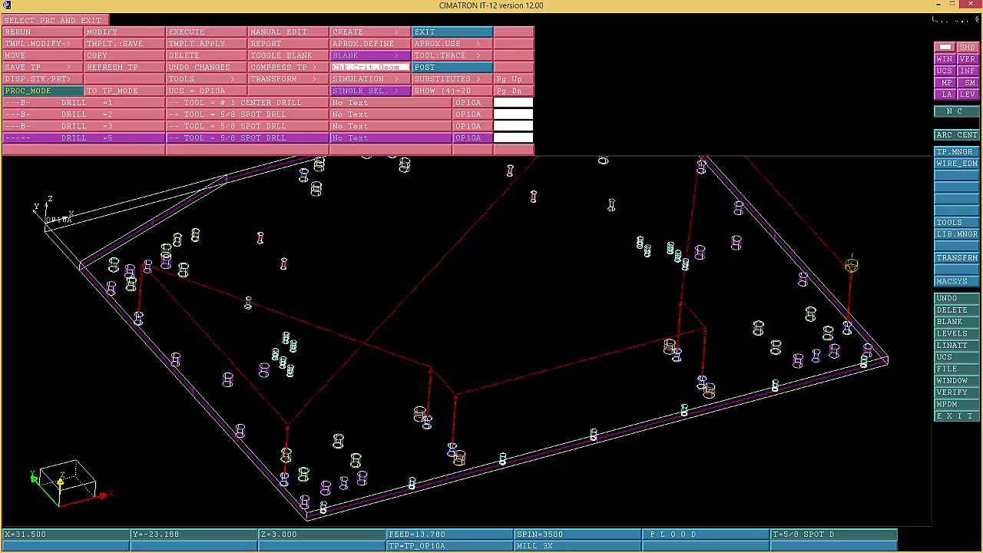
Simulate the Drill 5 procedure's toolpath block by block, moving the tool forward and backward through the holes
click(369, 67)
click(367, 80)
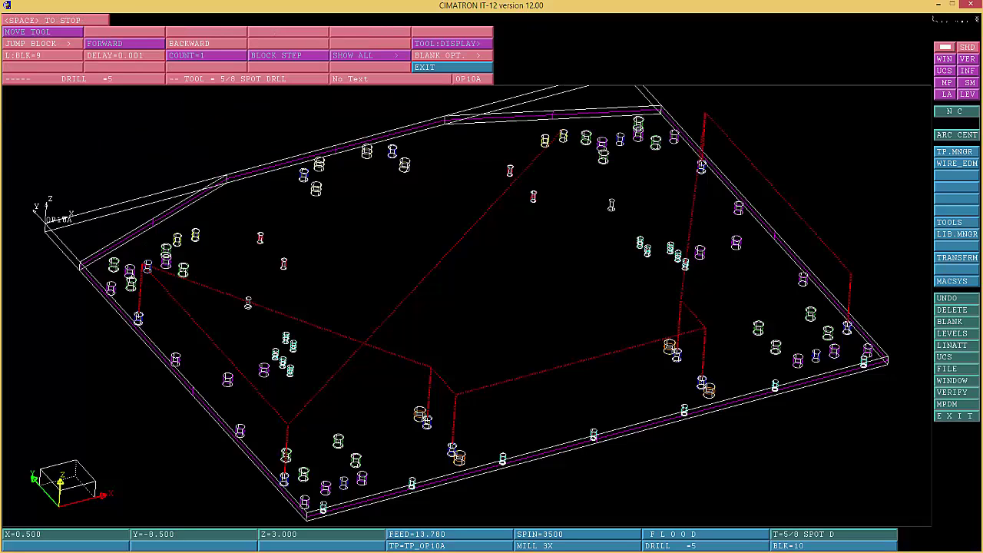
key(Return)
key(Return)
key(Return)
key(Return)
key(Return)
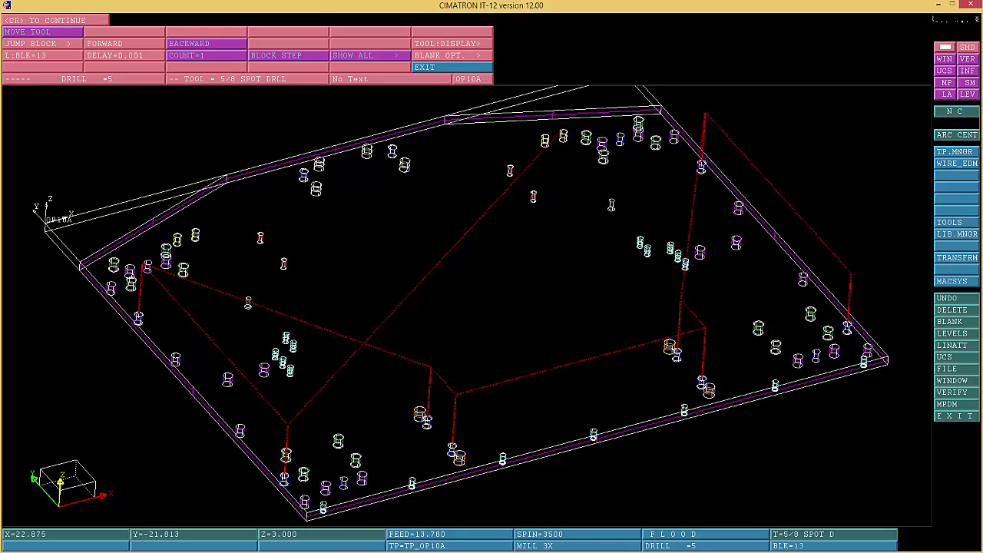
key(Return)
key(Return)
key(Return)
key(Return)
key(Return)
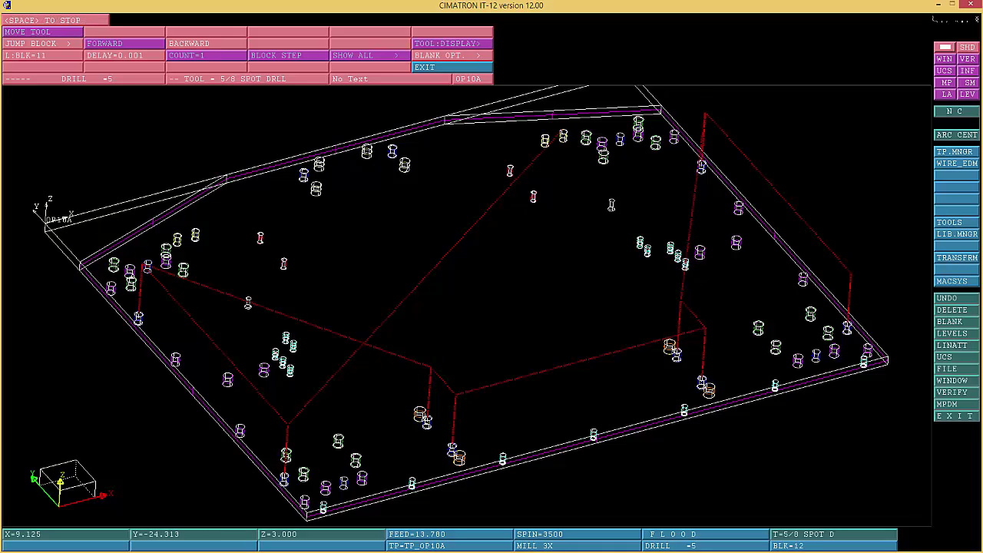
key(Return)
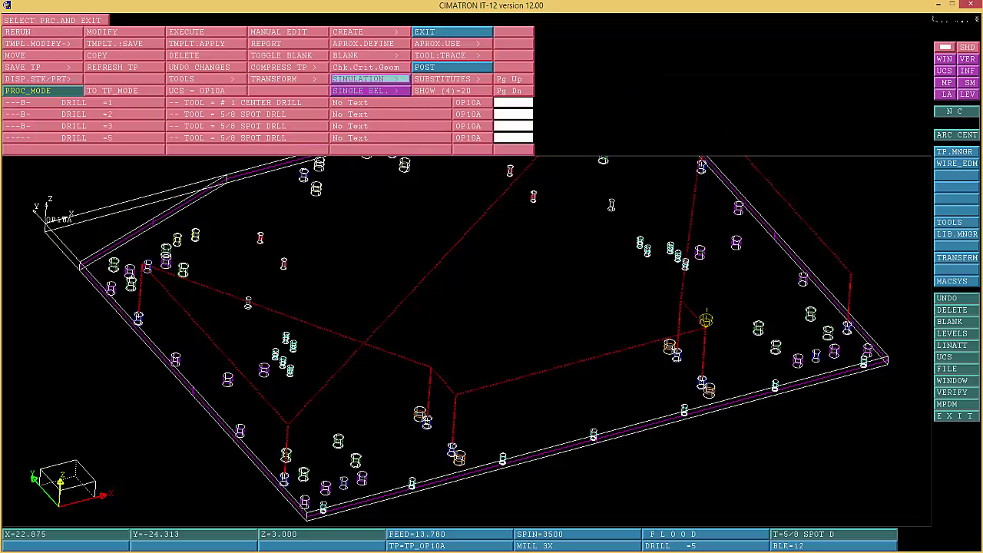
click(452, 31)
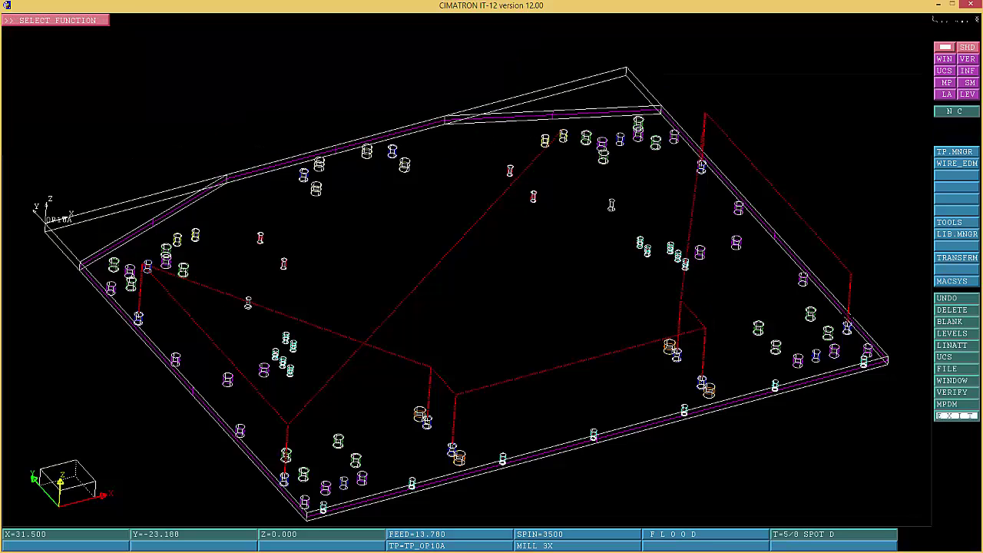
Blank the Drill 5 procedure's toolpath display
right_click(912, 493)
click(912, 492)
right_click(957, 415)
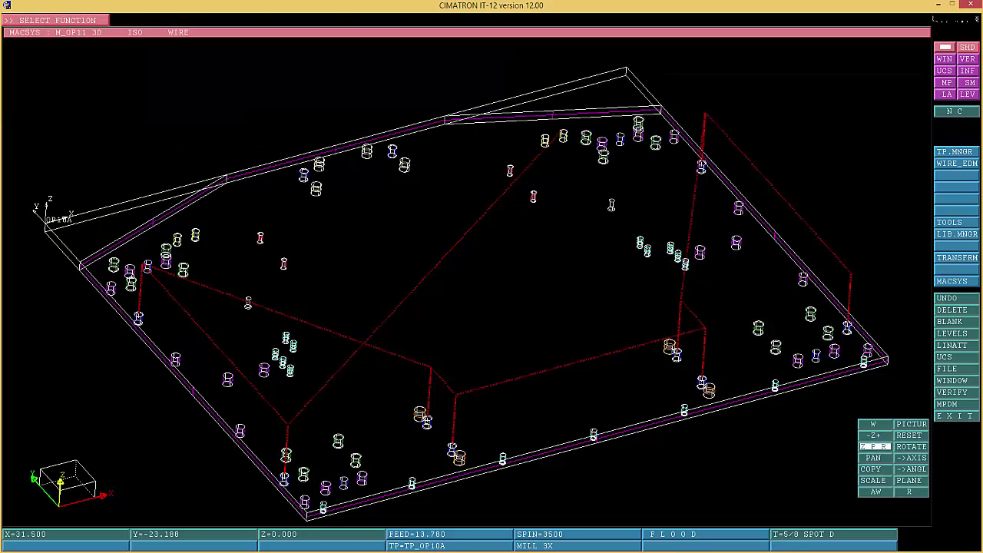
click(875, 448)
drag(473, 290, 579, 284)
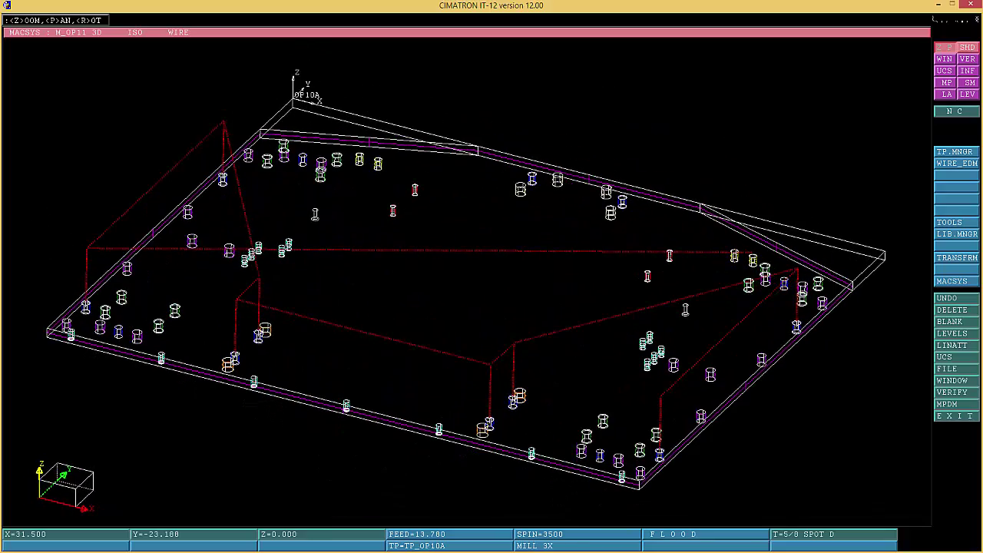
middle_click(446, 284)
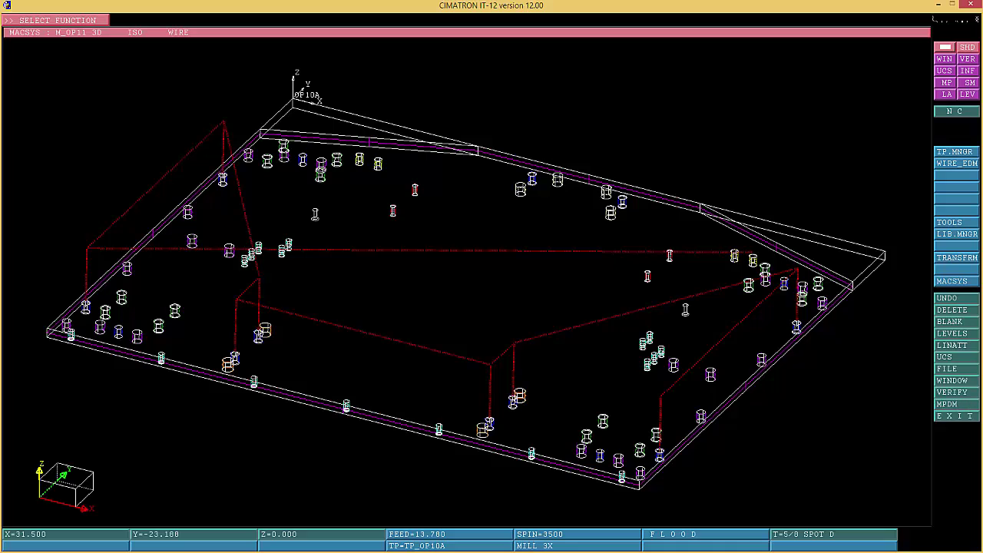
click(954, 151)
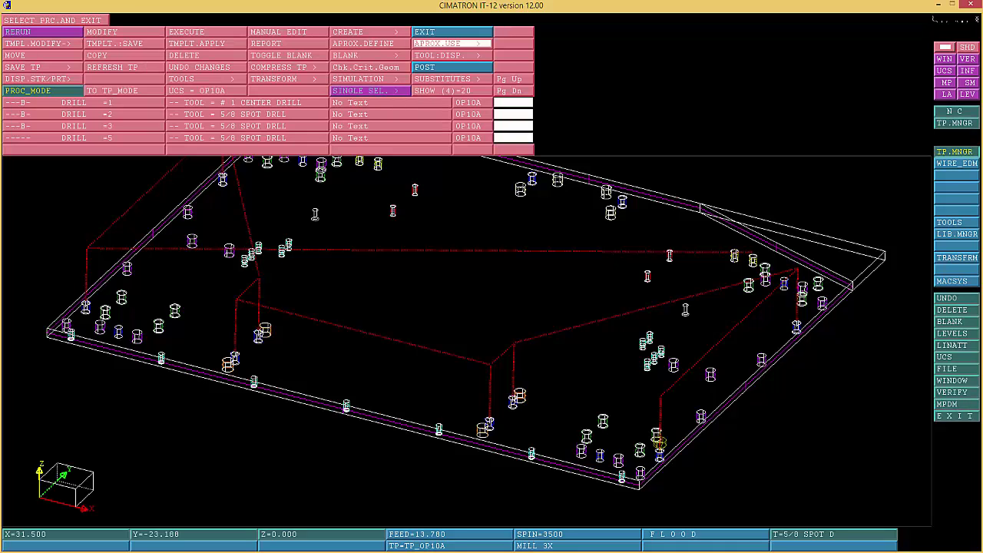
click(246, 137)
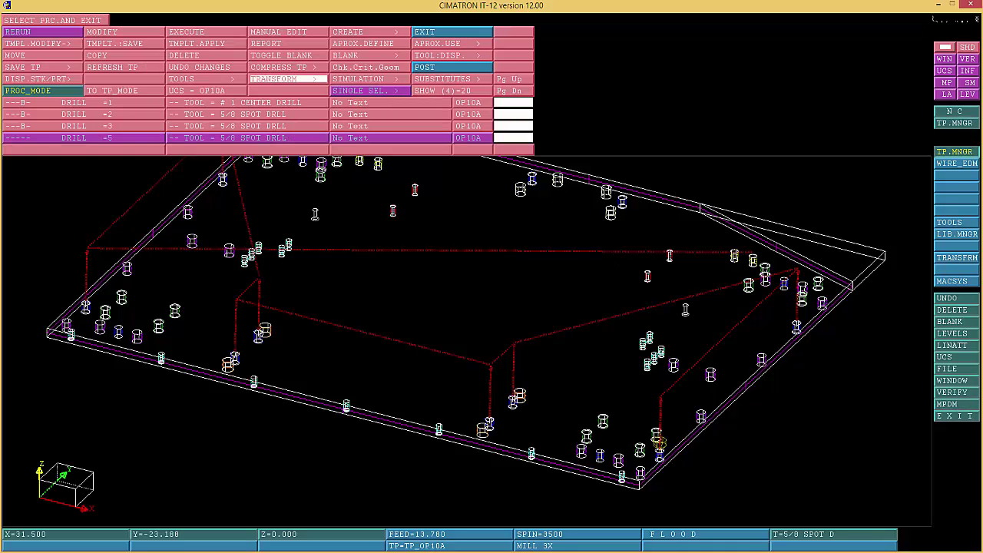
click(368, 55)
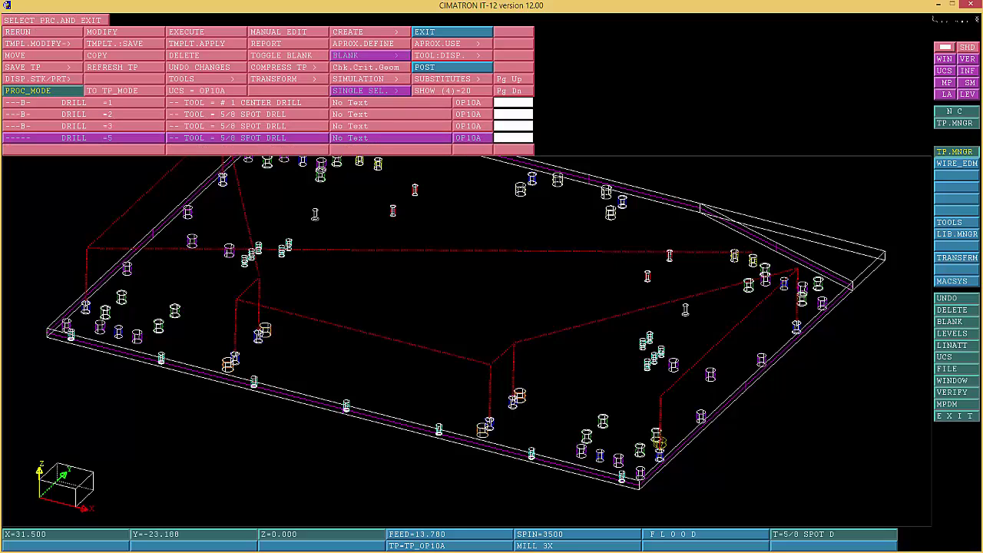
click(451, 32)
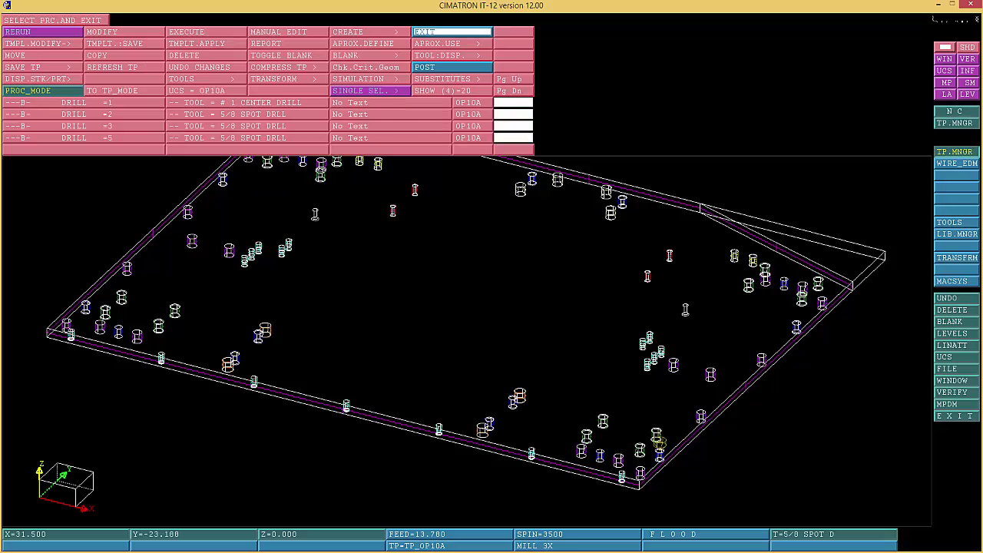
Create a drill procedure after Drill 5 using arc centers by indicated diameter, taking the purple corner hole's upper arc as reference
click(361, 31)
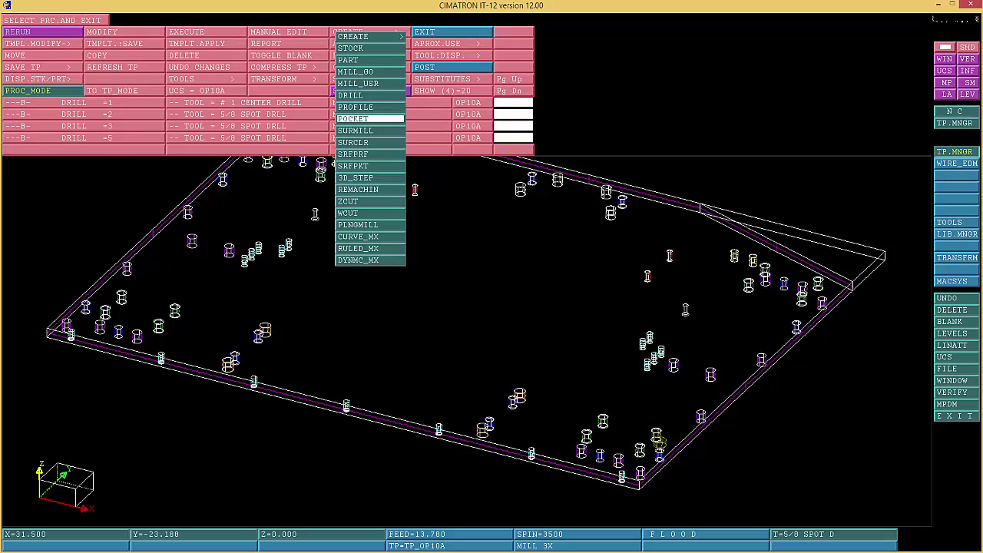
click(361, 95)
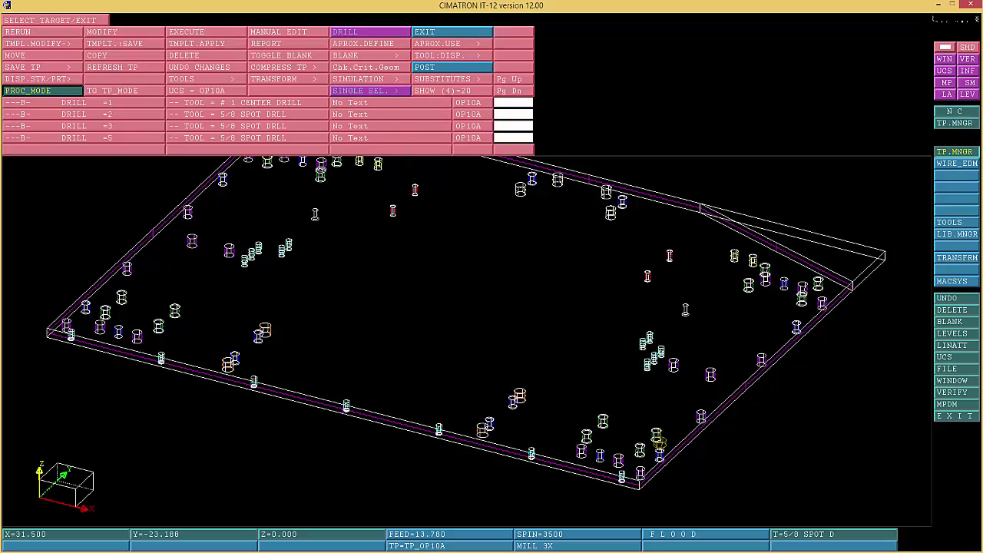
click(83, 149)
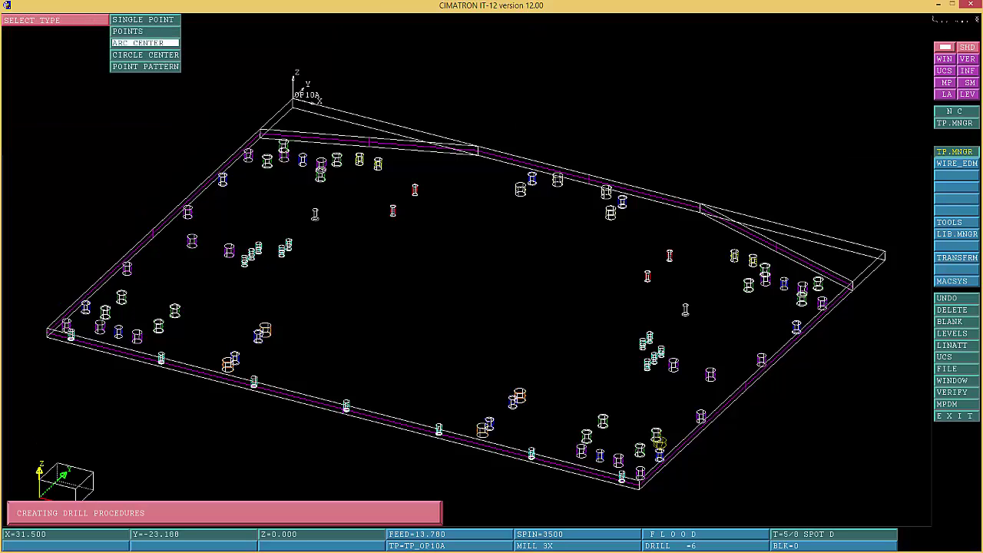
click(138, 43)
click(207, 31)
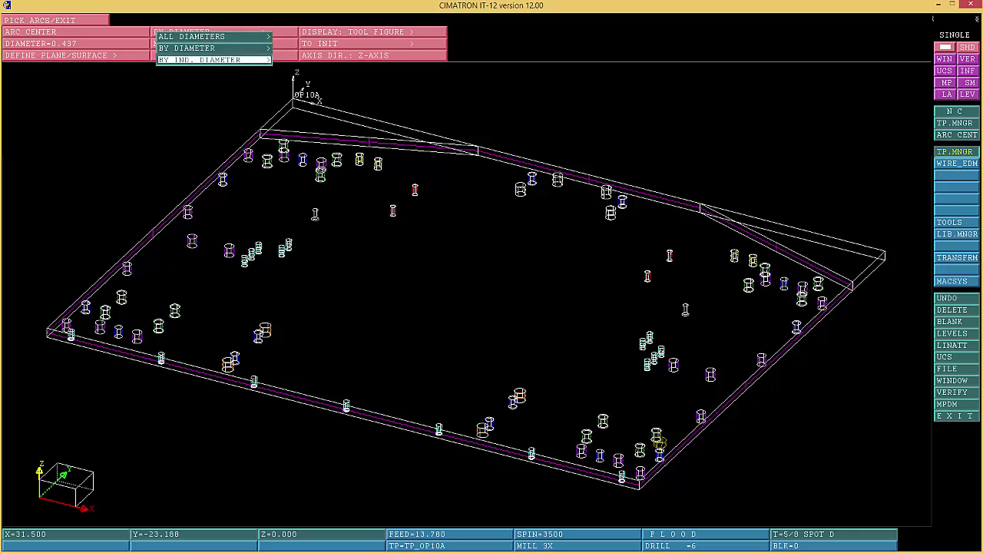
click(215, 60)
right_click(290, 415)
click(296, 420)
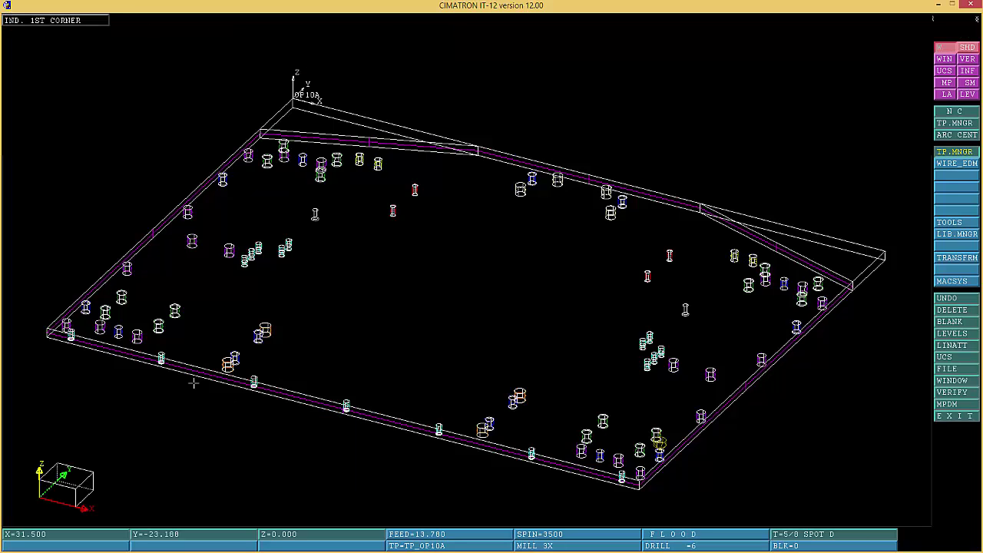
click(61, 344)
click(78, 327)
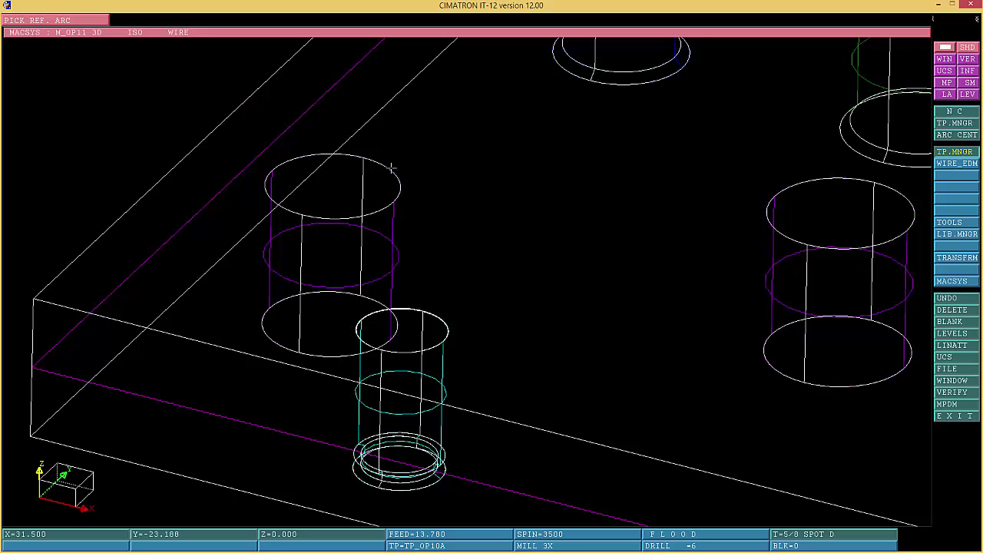
click(391, 167)
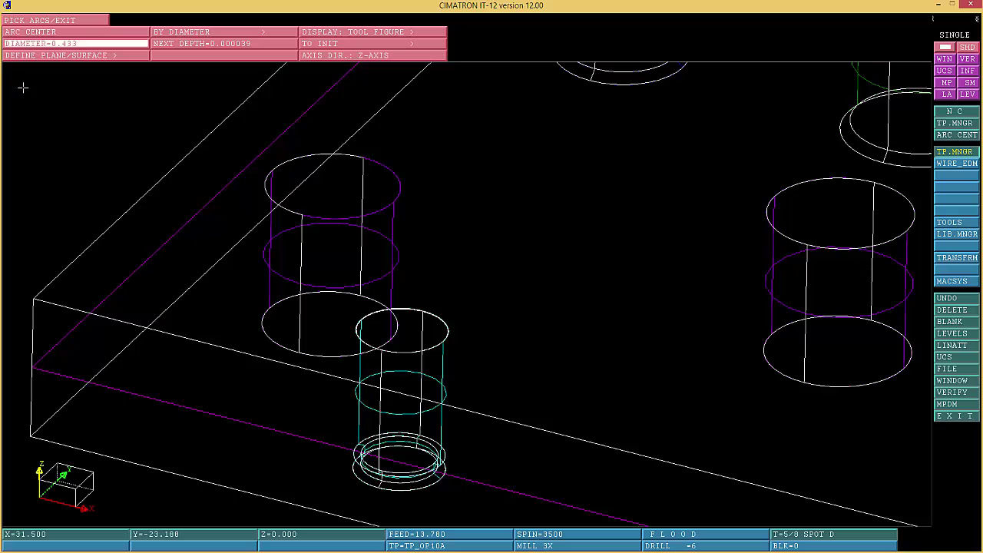
Pick all arcs matching the reference diameter across the whole plate and accept their centers as drill points
key(ctrl+a)
right_click(467, 263)
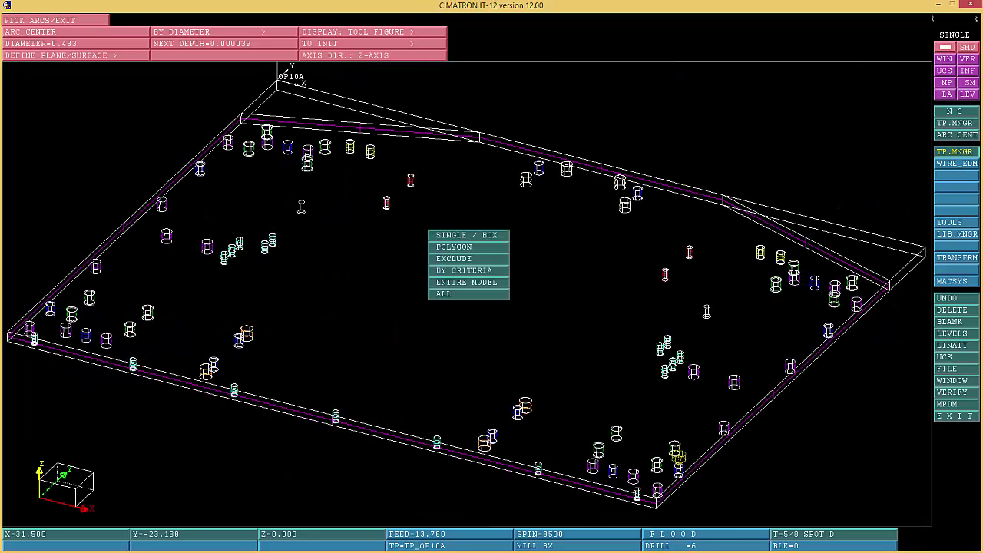
click(467, 294)
click(946, 83)
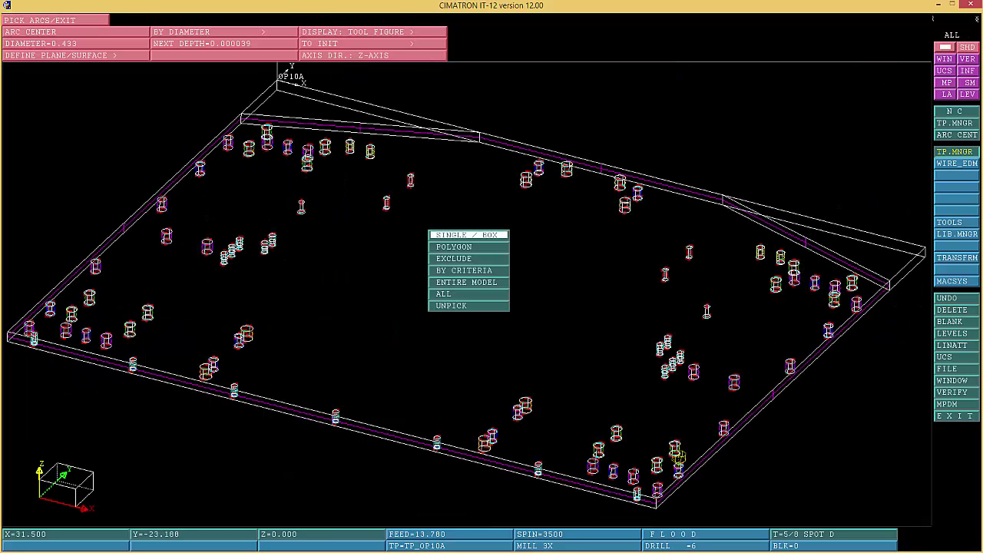
click(467, 234)
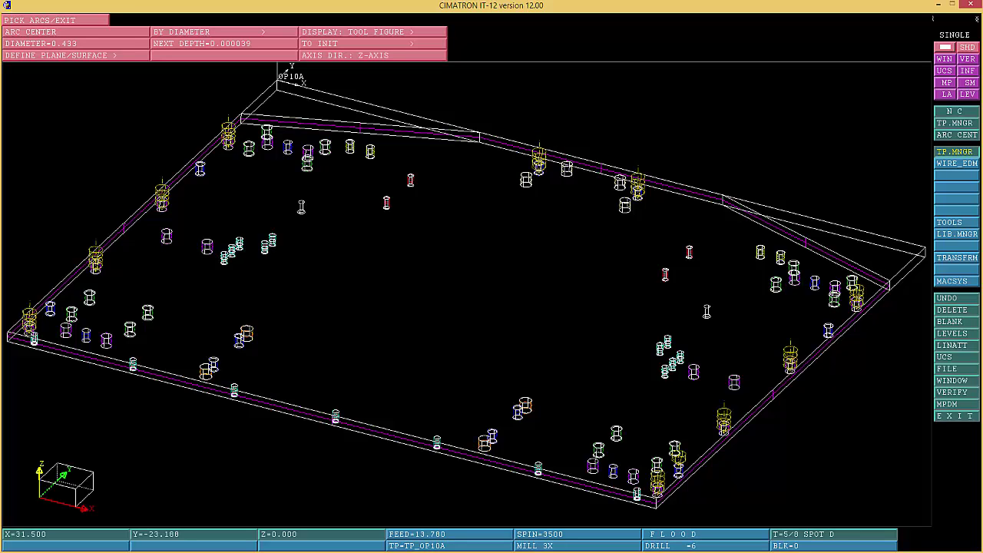
middle_click(362, 205)
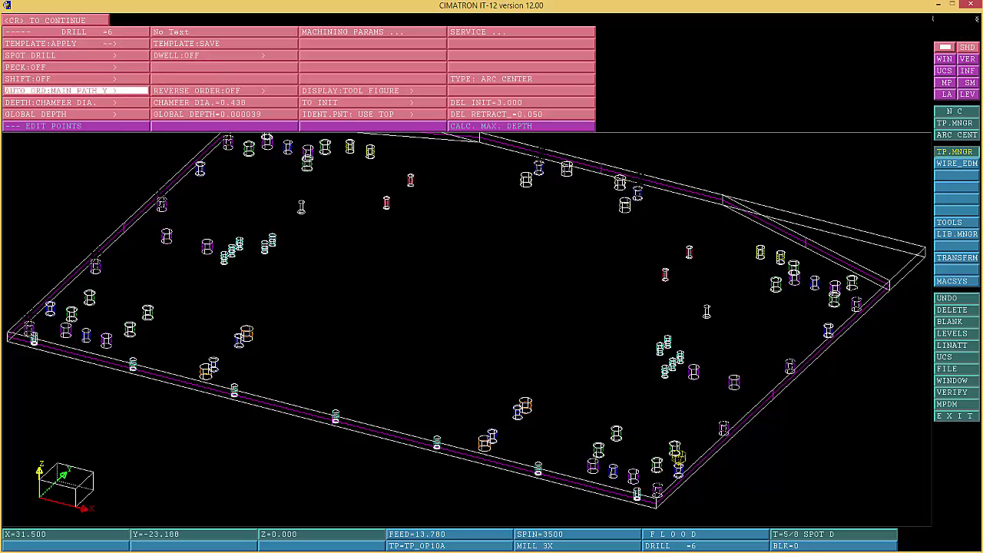
Set the chamfer diameter to 0.433 and execute the new drill procedure
click(196, 102)
text(.)
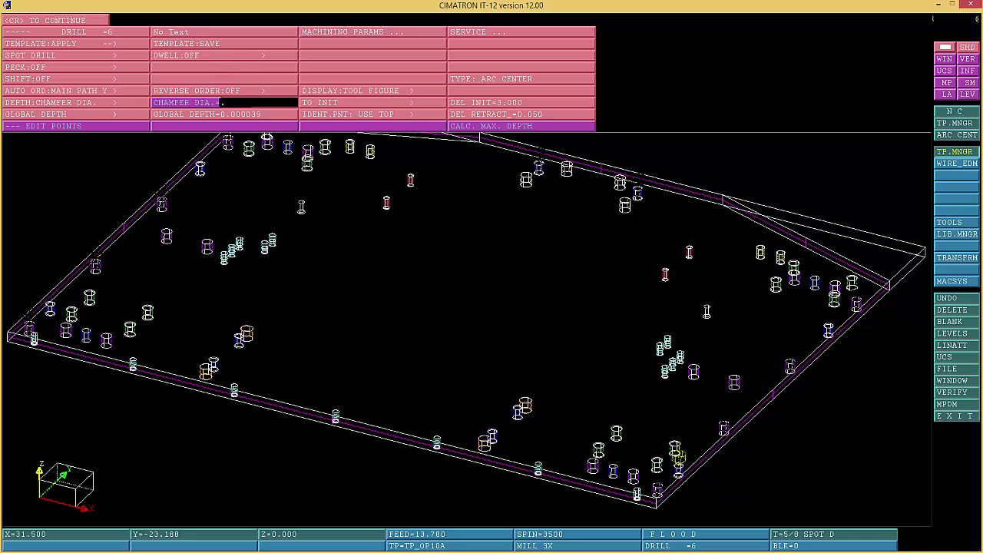
text(433)
key(Return)
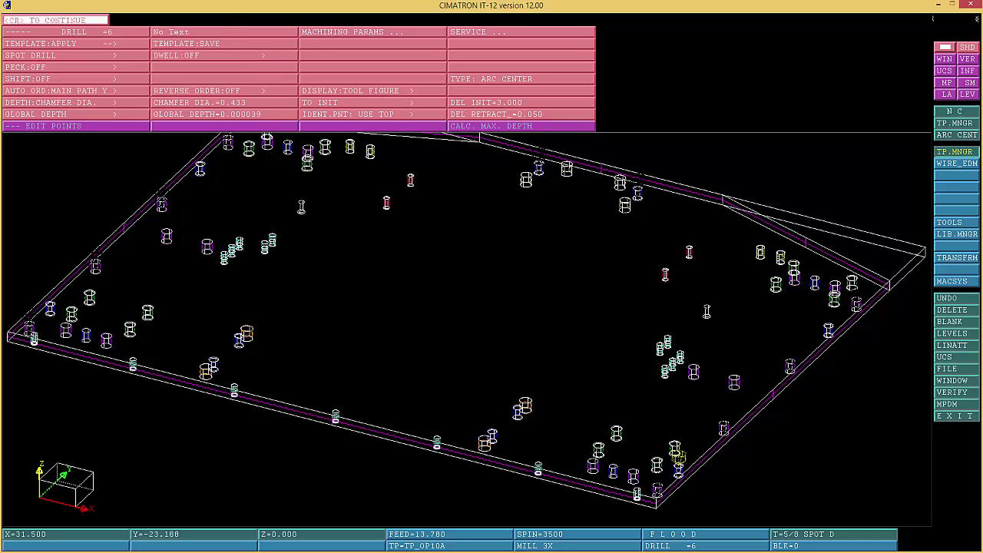
click(53, 20)
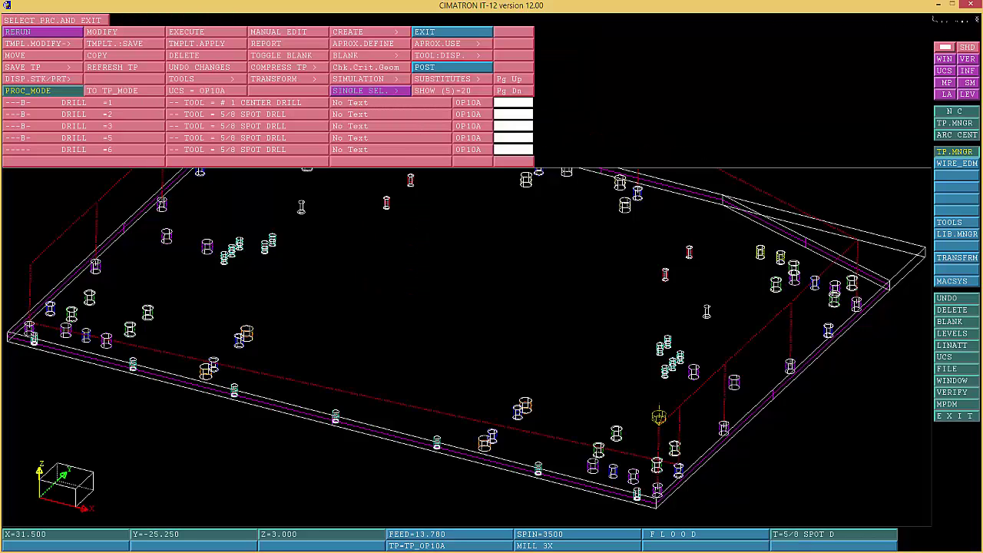
Leave the procedure list and save the part file as 10-3-65-010-video-one.pfm
click(453, 31)
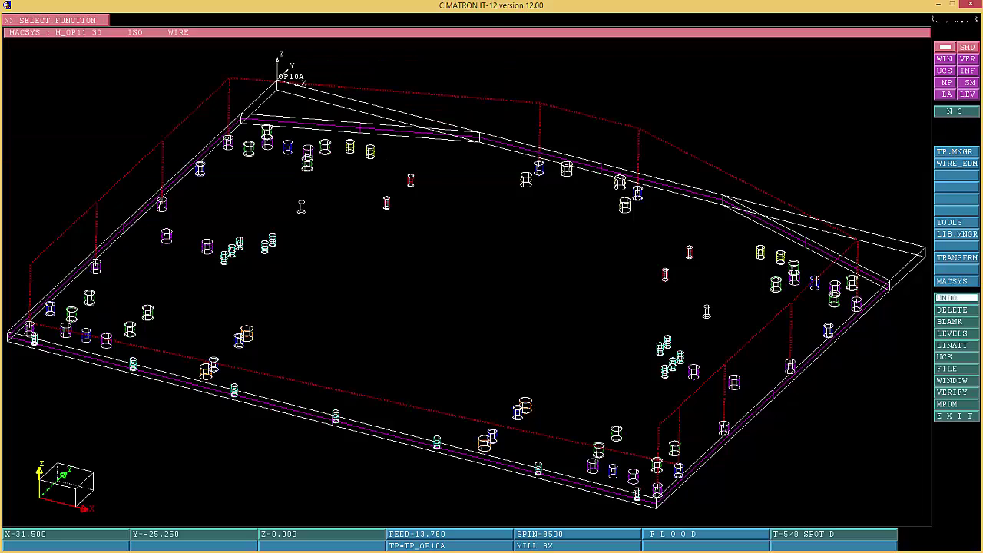
click(957, 369)
click(137, 32)
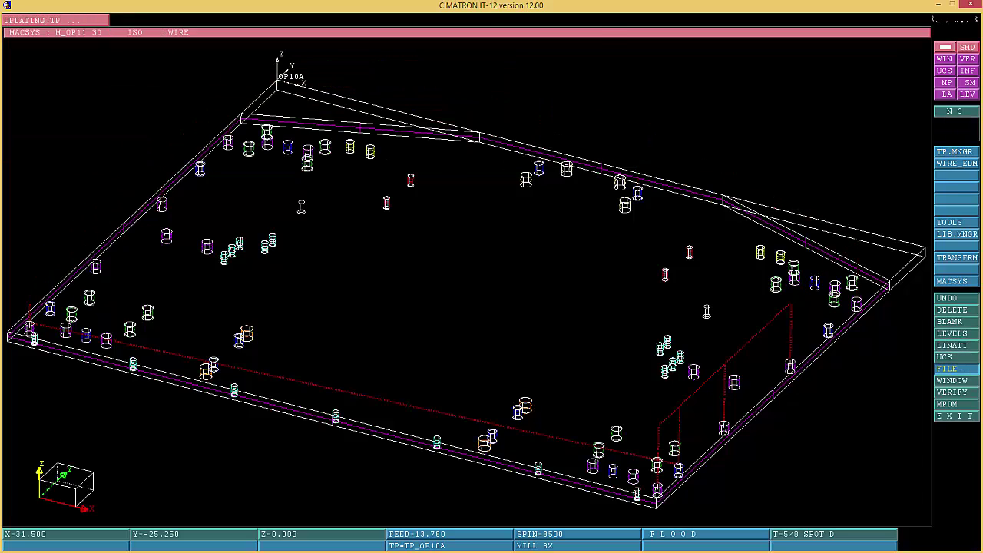
click(536, 468)
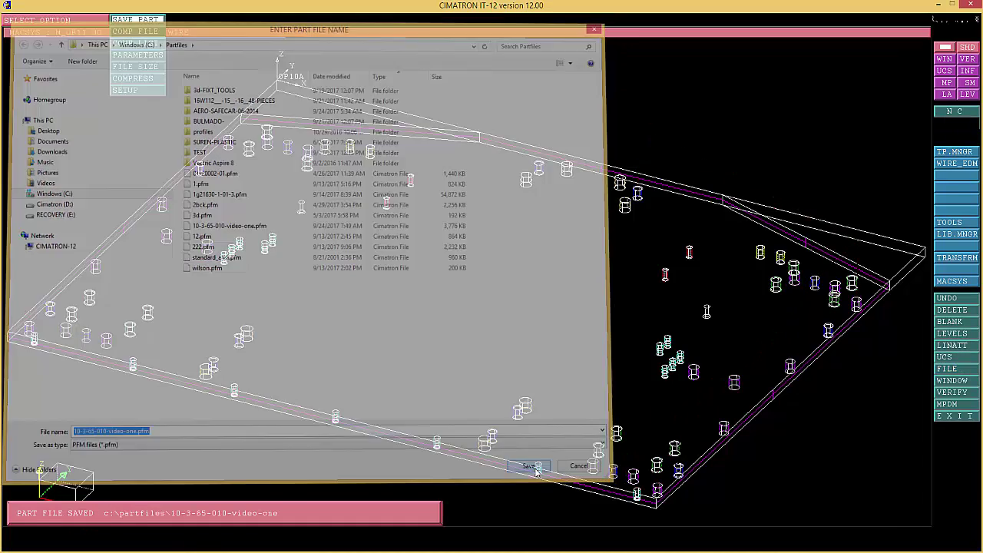
Examine the Drill 6 toolpath up close where it enters the purple hole at the plate corner
click(956, 151)
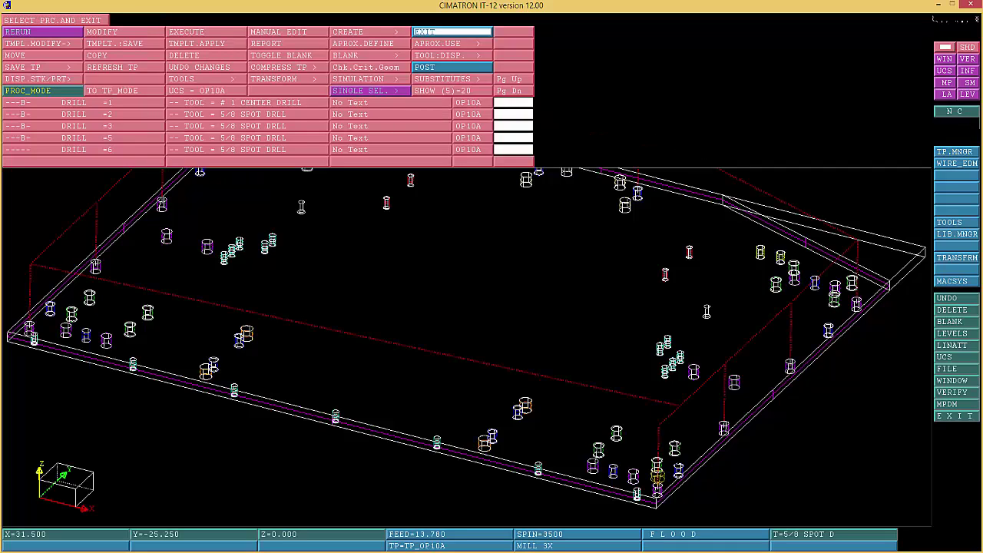
click(453, 31)
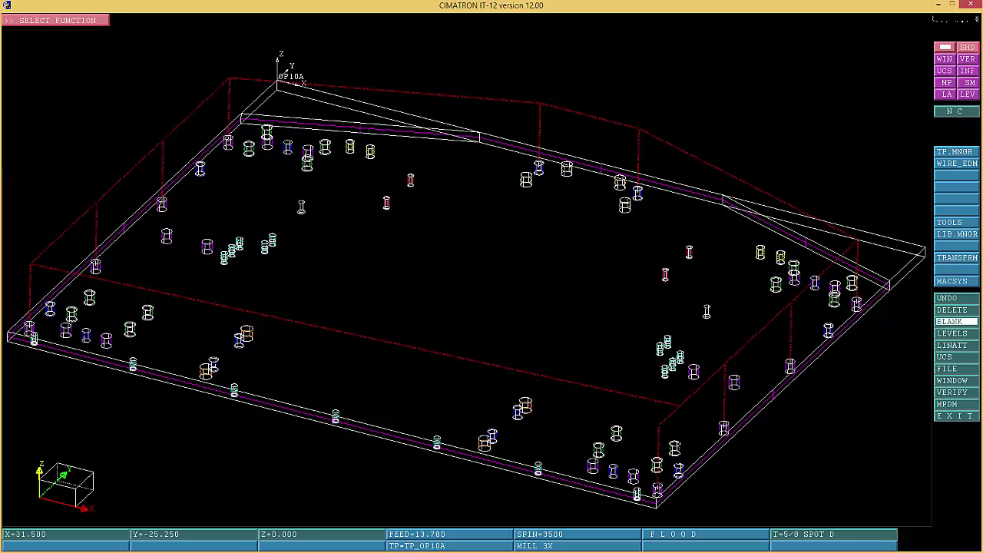
right_click(956, 175)
click(902, 184)
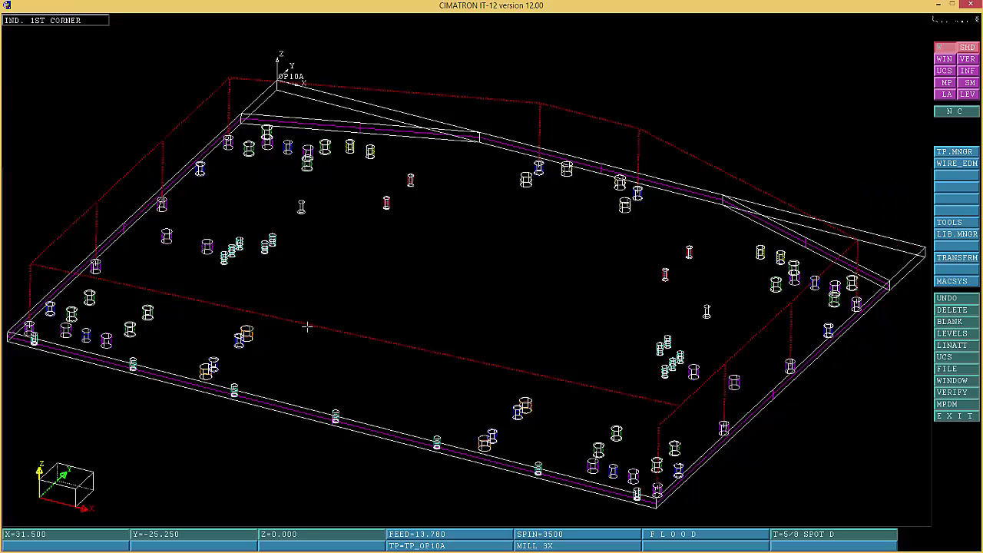
click(12, 347)
click(54, 300)
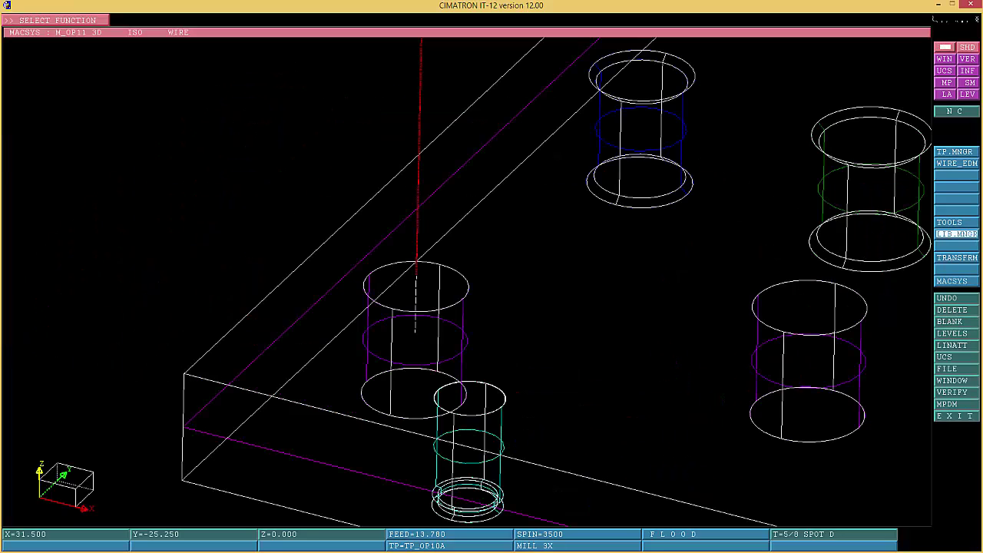
right_click(956, 233)
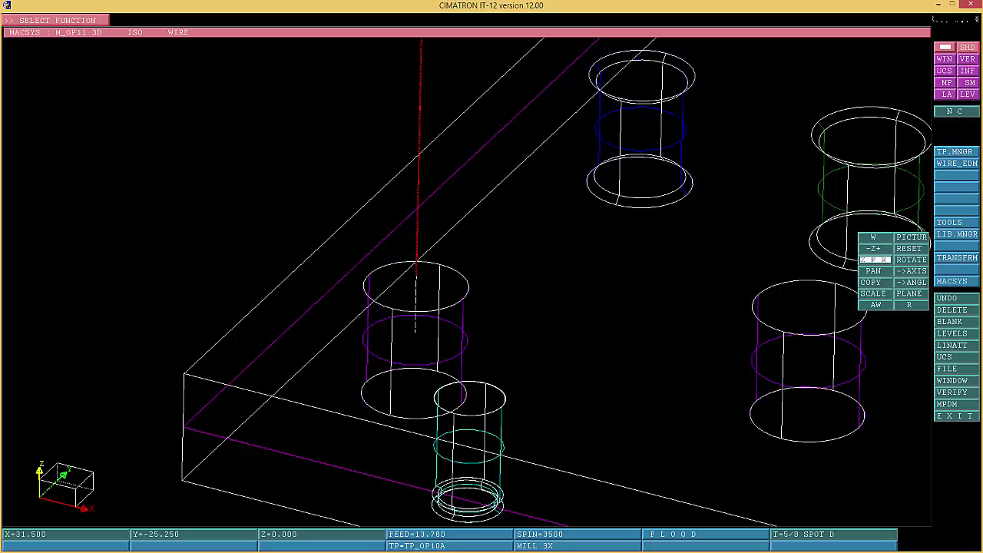
click(875, 260)
middle_drag(460, 292, 522, 277)
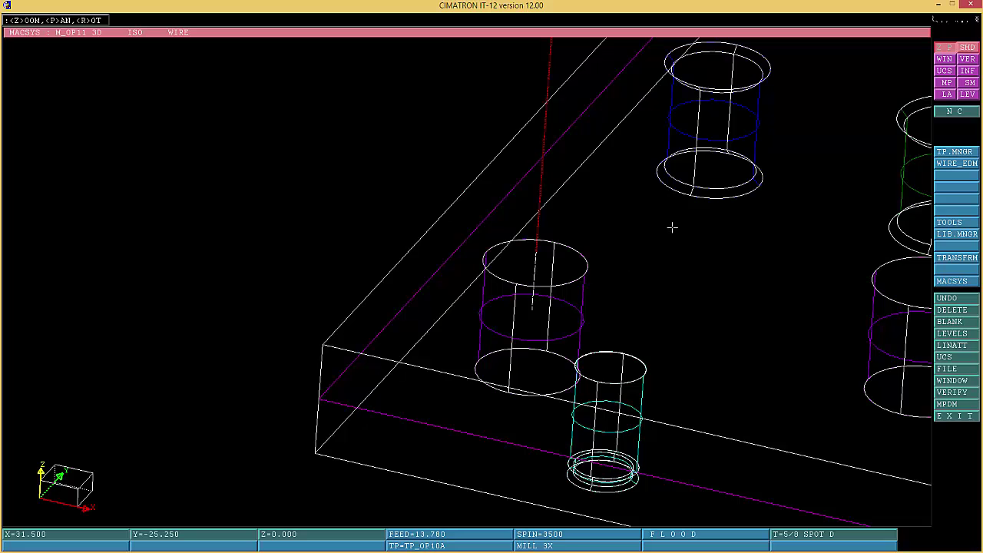
Verify the diameter of the outer chamfer arc on the blue hole near the plate's back edge
click(945, 48)
click(945, 48)
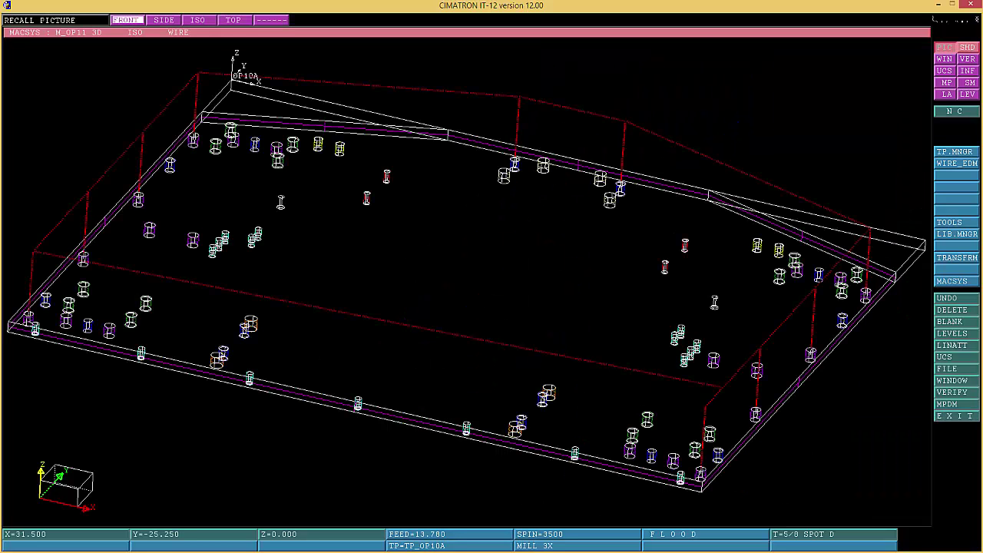
click(199, 19)
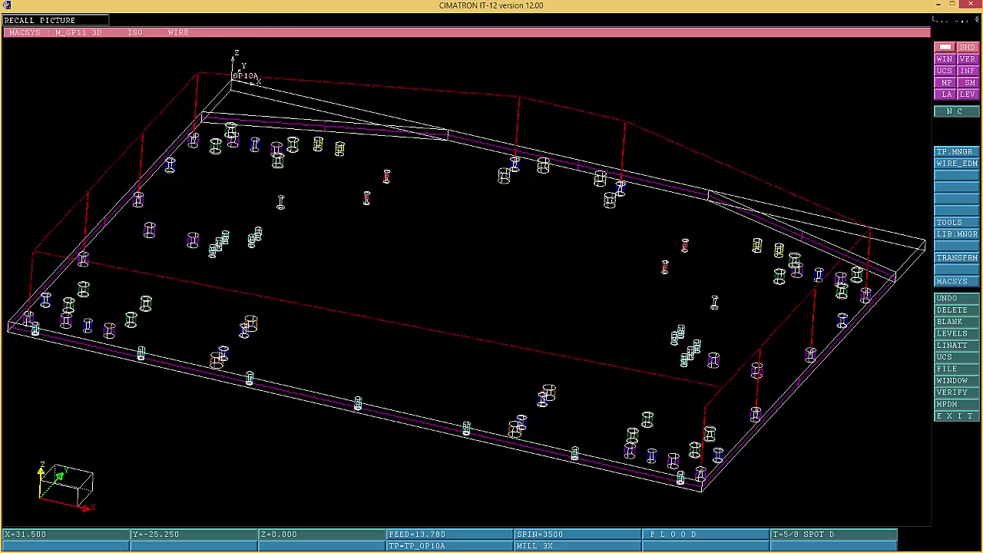
click(945, 48)
click(496, 202)
click(547, 141)
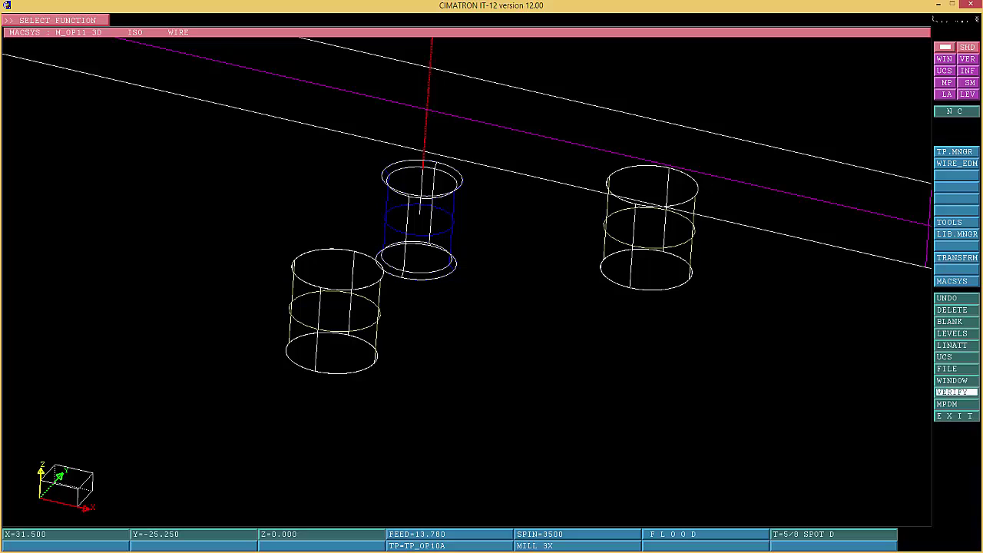
click(953, 392)
click(143, 101)
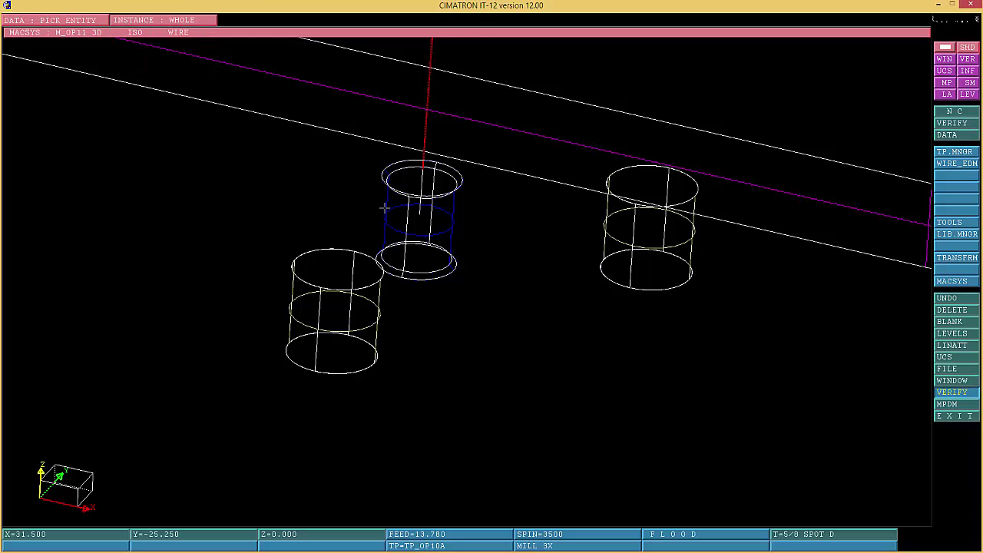
click(393, 161)
click(156, 20)
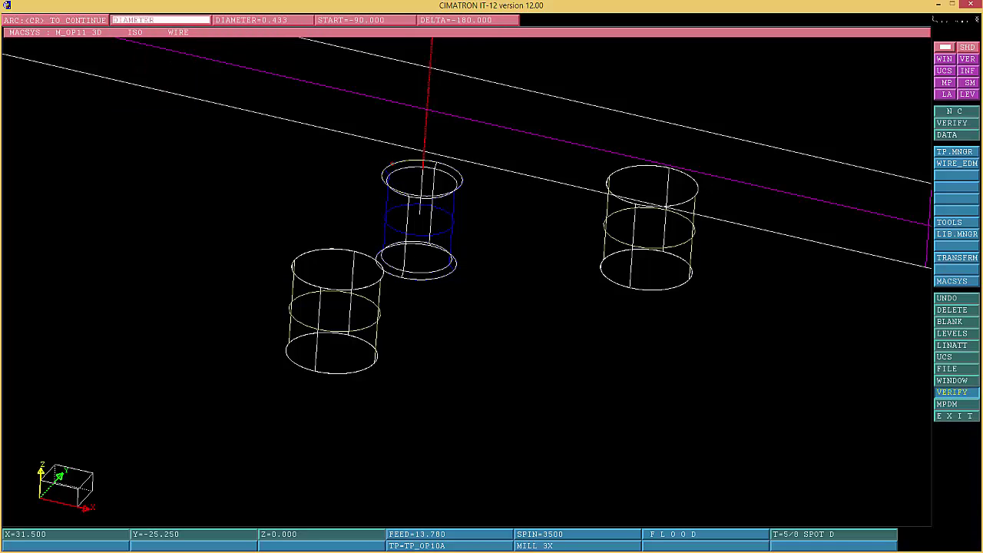
middle_click(155, 20)
middle_click(395, 160)
middle_click(143, 101)
middle_click(143, 21)
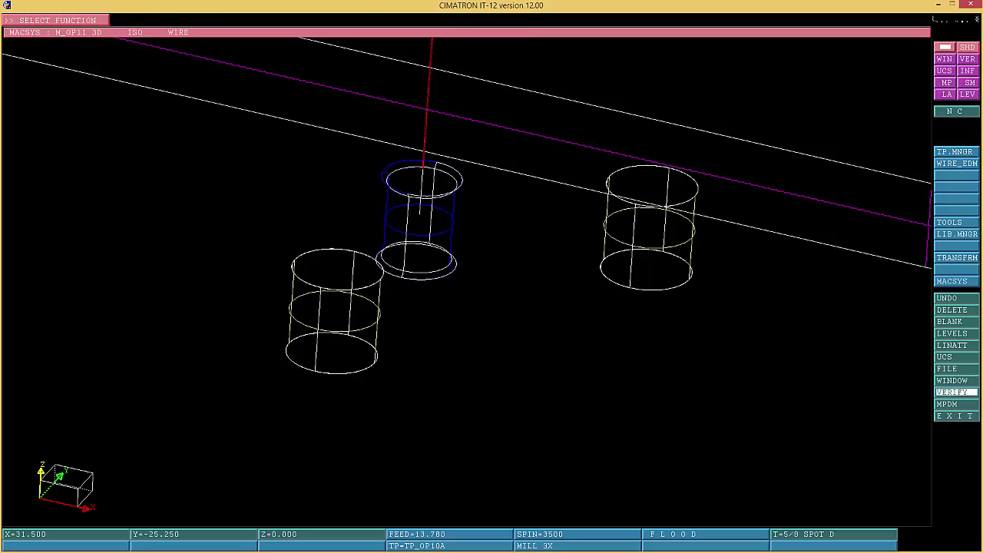
Examine the chamfered hole and drill toolpath depth near the plate's OP10A origin end in the side view
right_click(952, 392)
click(875, 460)
right_click(953, 424)
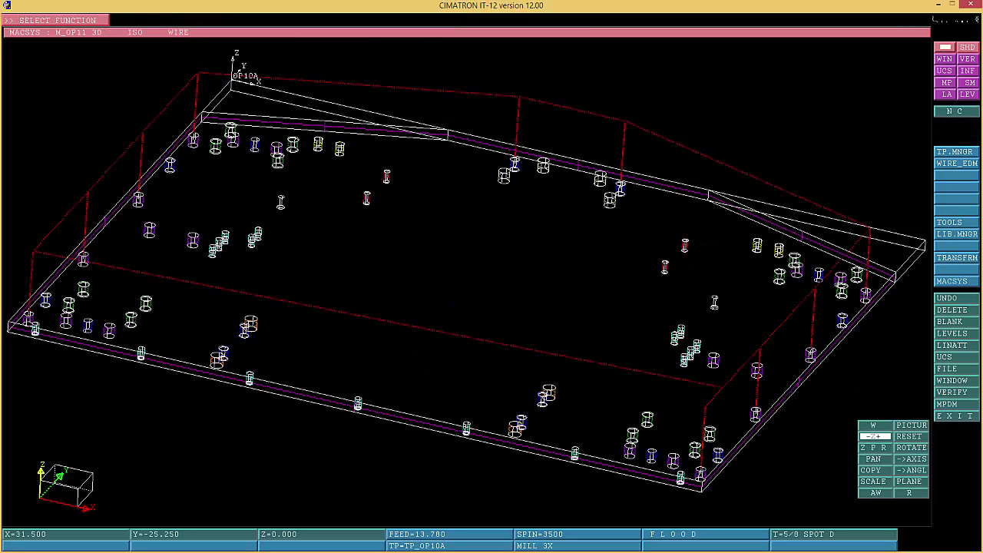
click(873, 447)
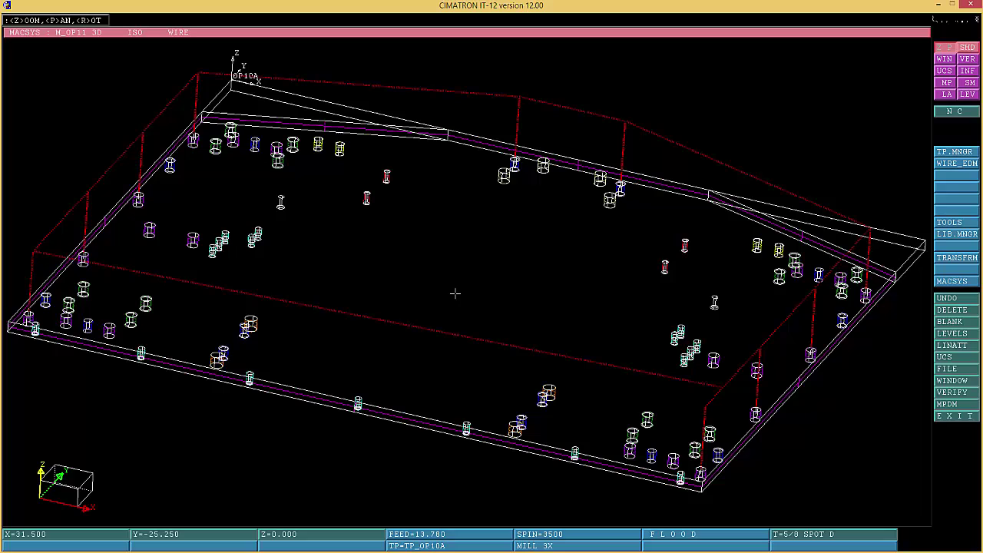
right_click(503, 235)
click(911, 425)
click(165, 21)
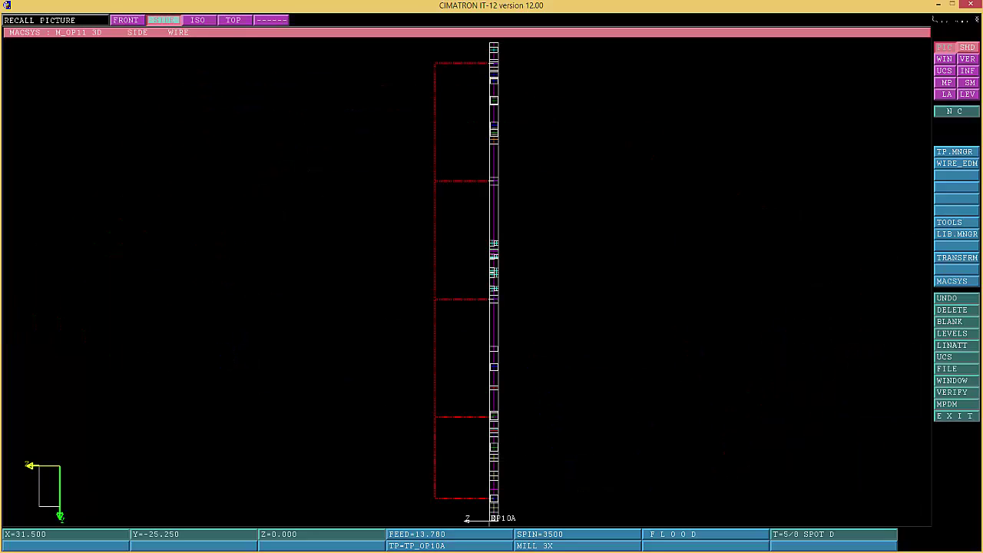
middle_click(164, 21)
right_click(958, 417)
click(876, 426)
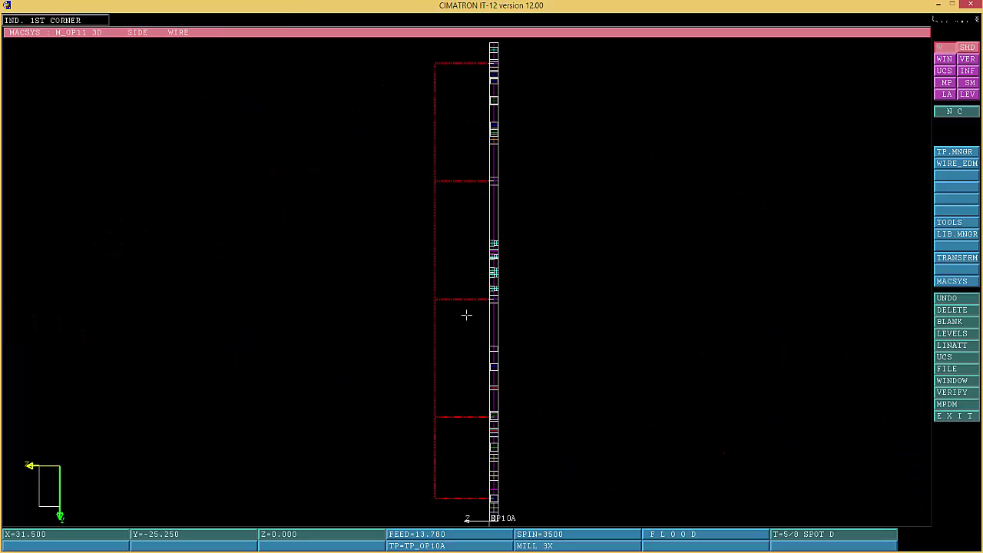
click(479, 520)
click(517, 475)
right_click(657, 276)
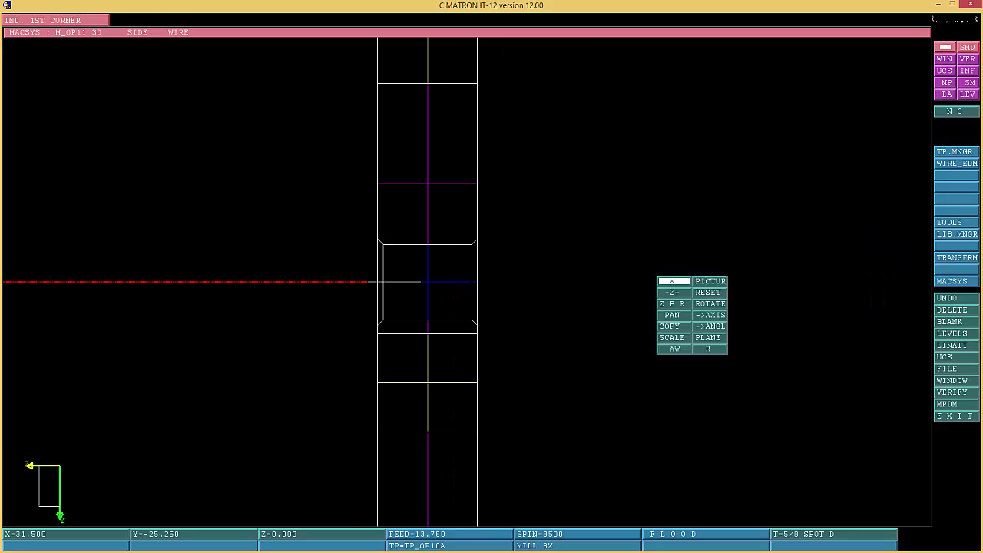
click(671, 283)
right_click(958, 369)
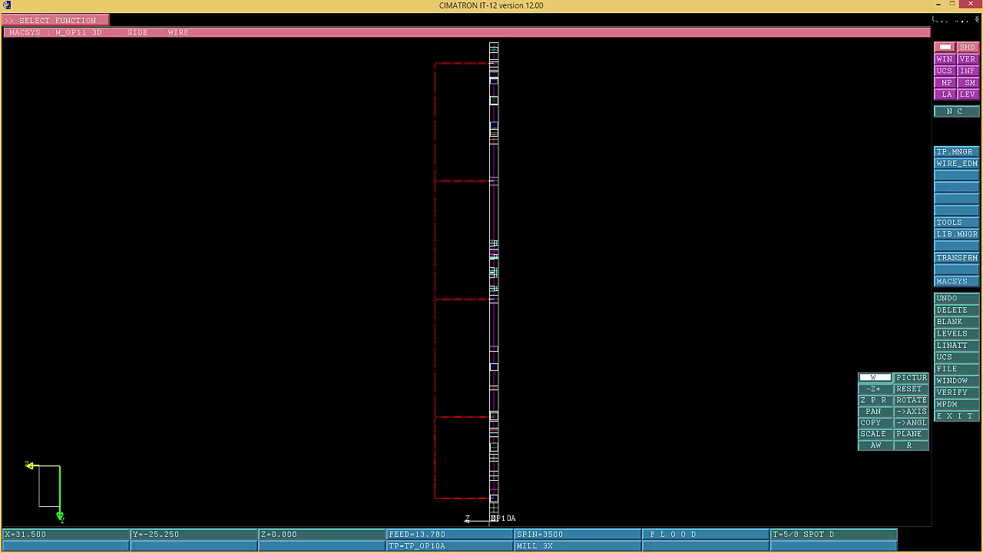
click(876, 378)
click(479, 511)
click(509, 485)
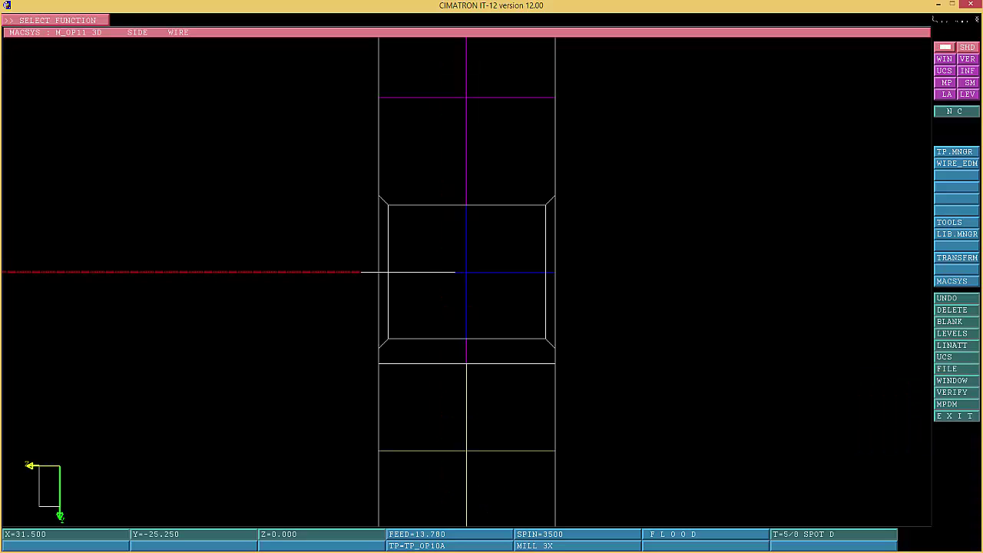
Examine the drill toolpath at the plate end opposite the OP10A origin in the side view
right_click(957, 322)
click(876, 397)
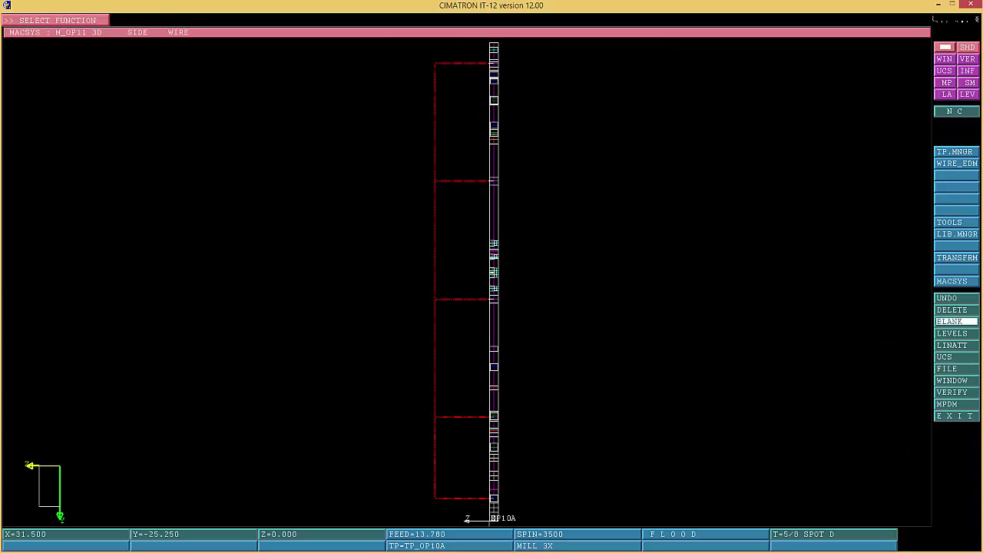
right_click(957, 270)
click(874, 274)
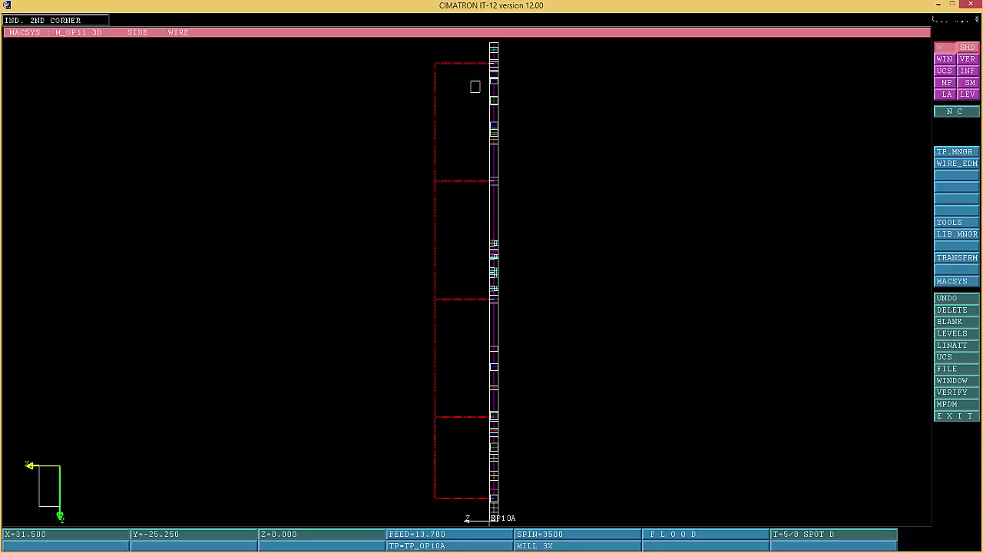
click(470, 93)
click(512, 37)
right_click(957, 416)
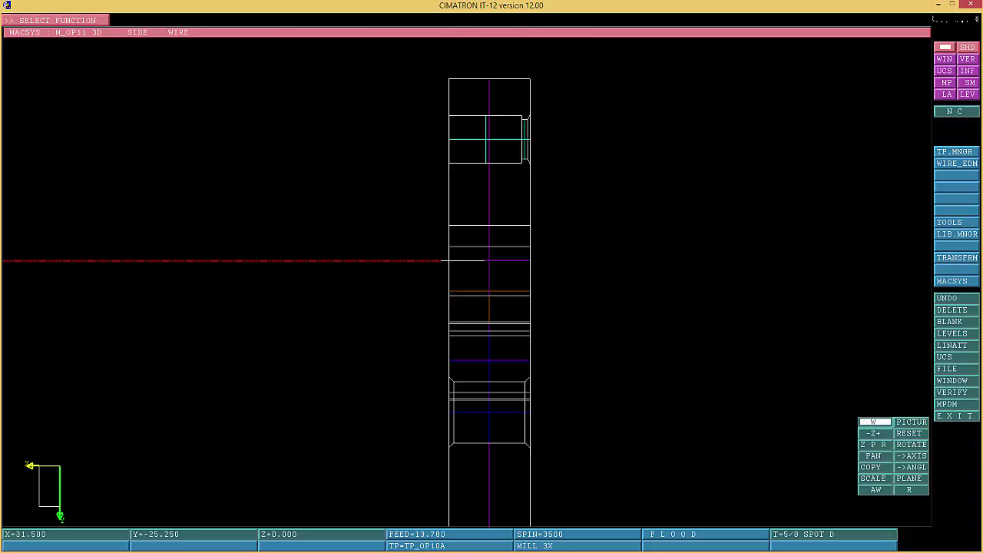
click(873, 420)
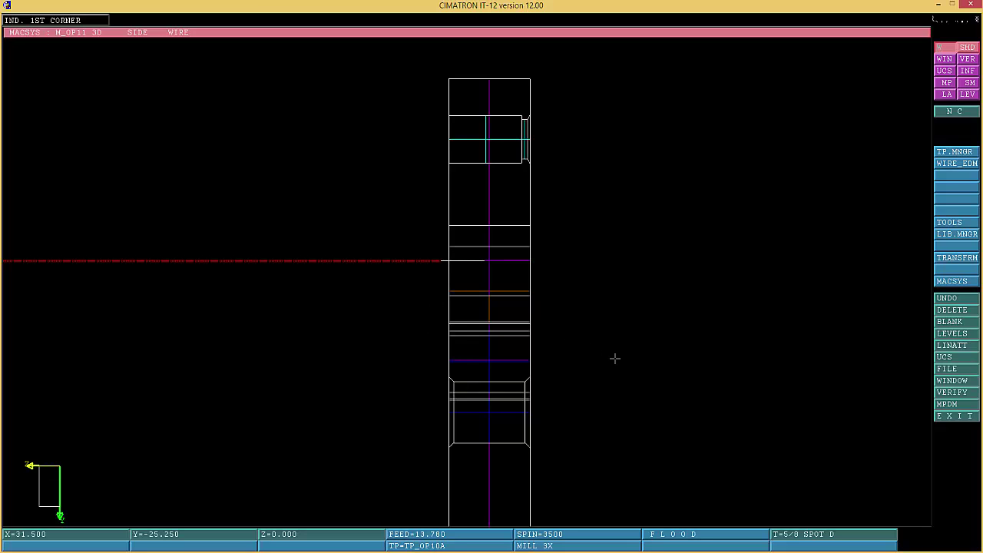
Blank the drilled hole at the plate's lower-left corner in the top view and toggle the display to the blanked geometry
right_click(642, 359)
click(656, 377)
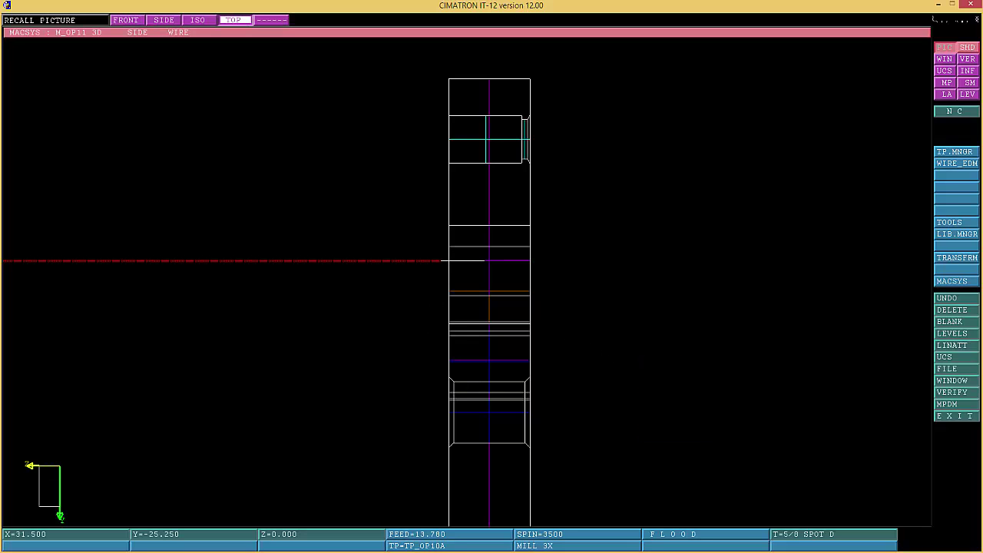
click(235, 21)
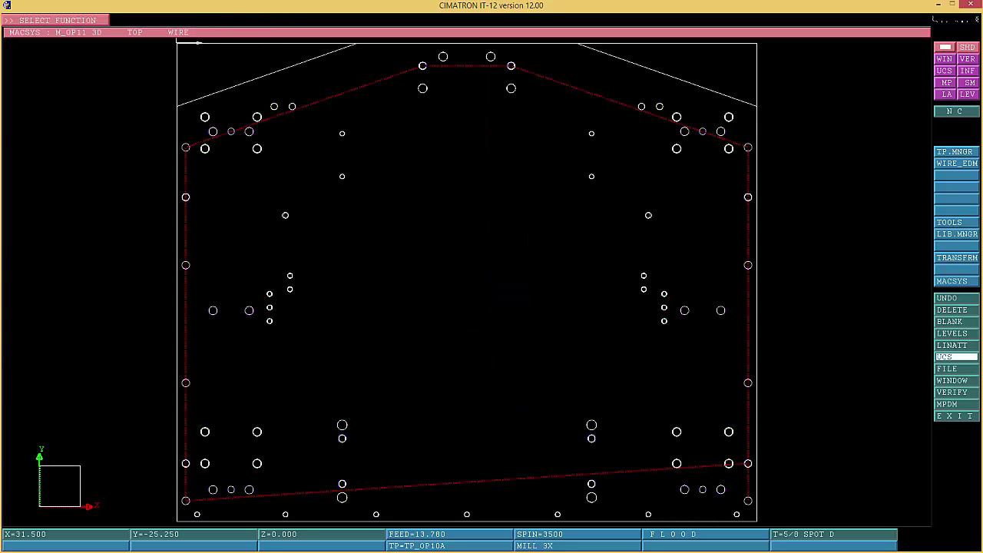
right_click(957, 416)
click(873, 420)
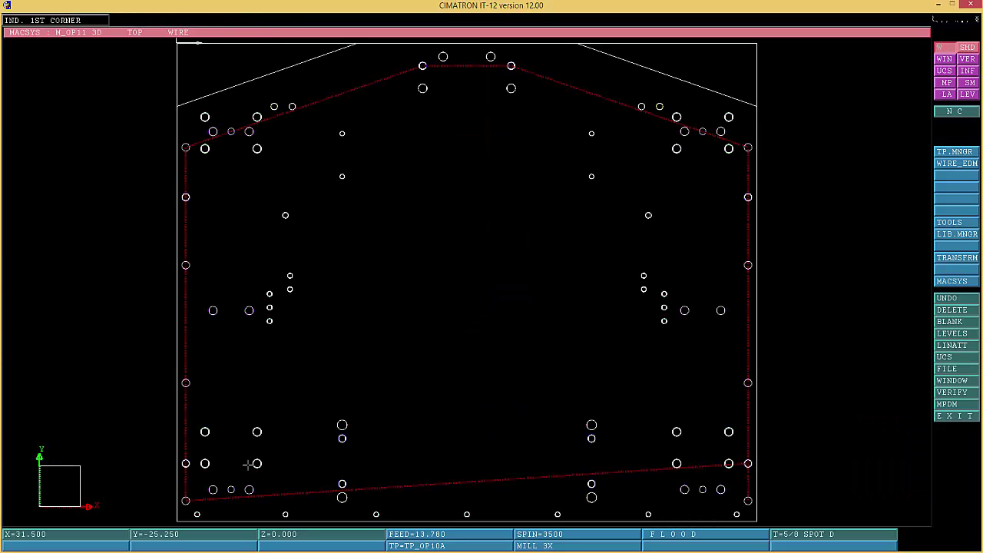
click(164, 521)
click(180, 509)
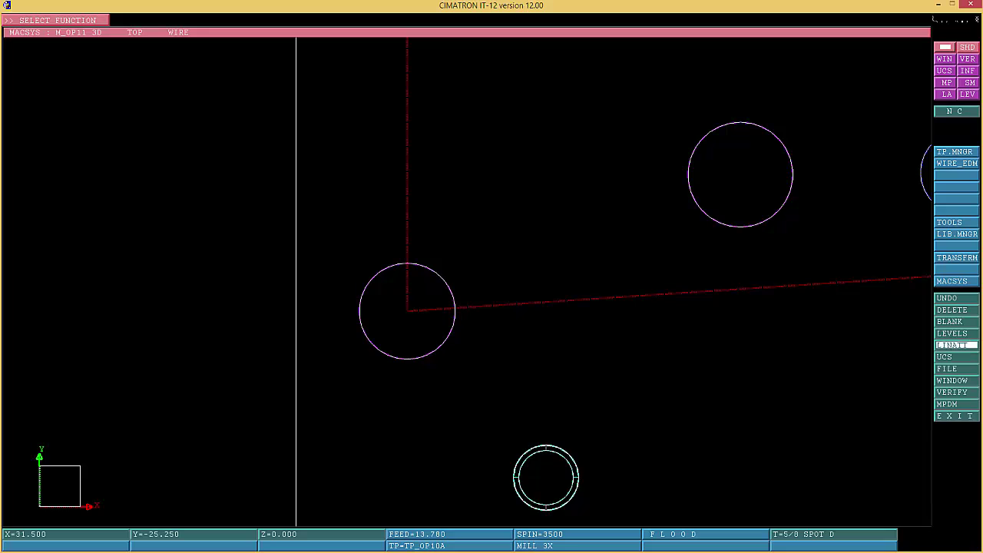
click(956, 322)
click(148, 20)
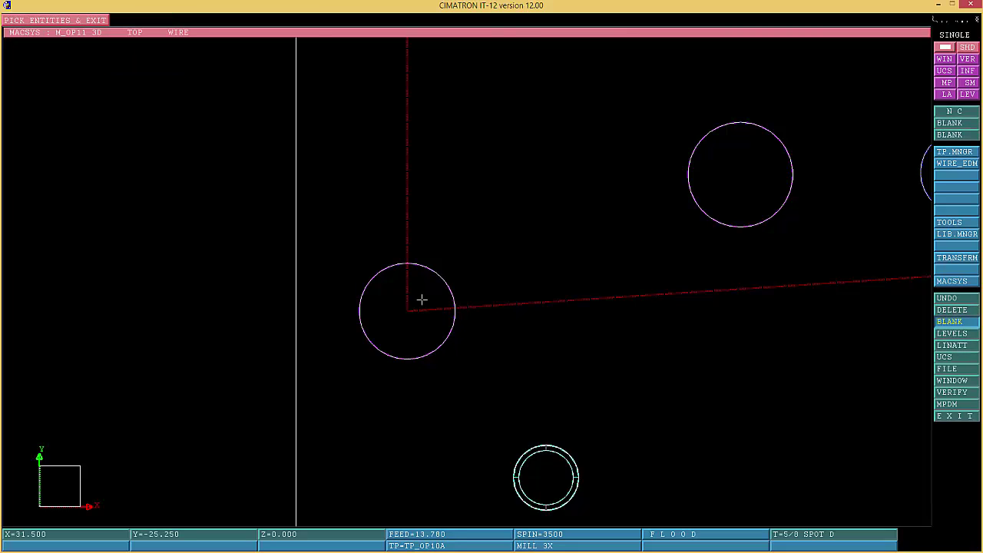
drag(340, 364, 482, 250)
middle_click(482, 251)
middle_click(482, 250)
click(148, 31)
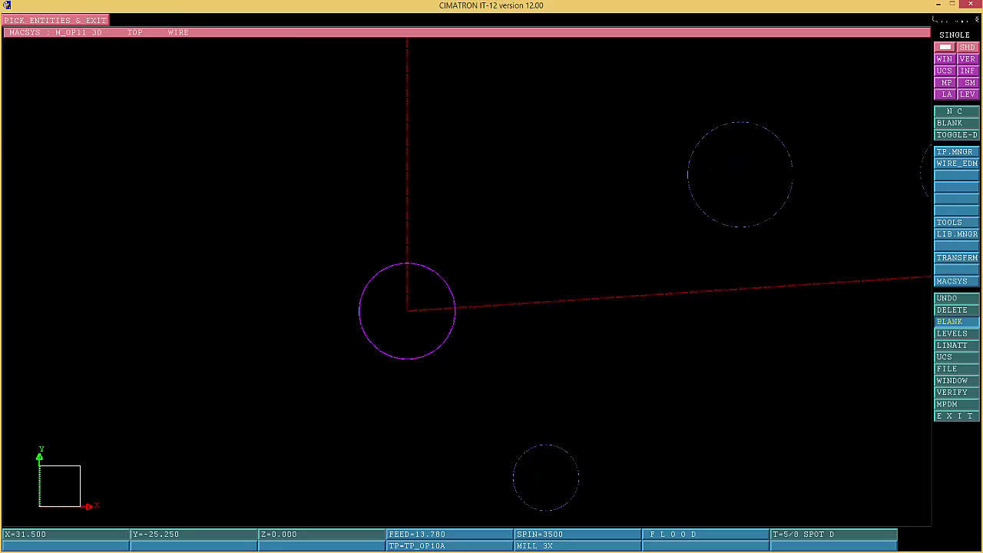
middle_click(222, 353)
middle_click(222, 352)
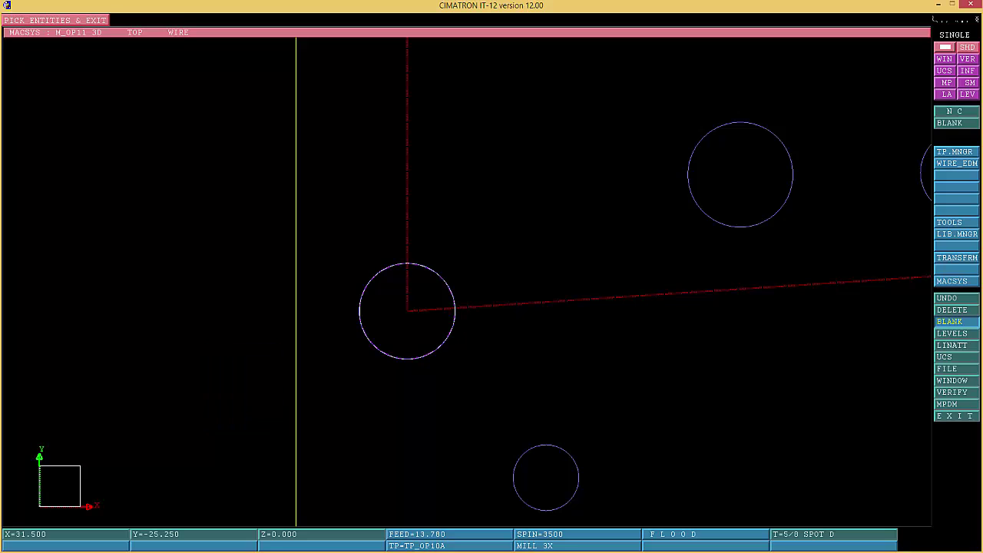
middle_click(223, 352)
Examine the isolated corner hole and its drill toolpath up close in the side view, and leave the Blank command
right_click(223, 353)
click(223, 352)
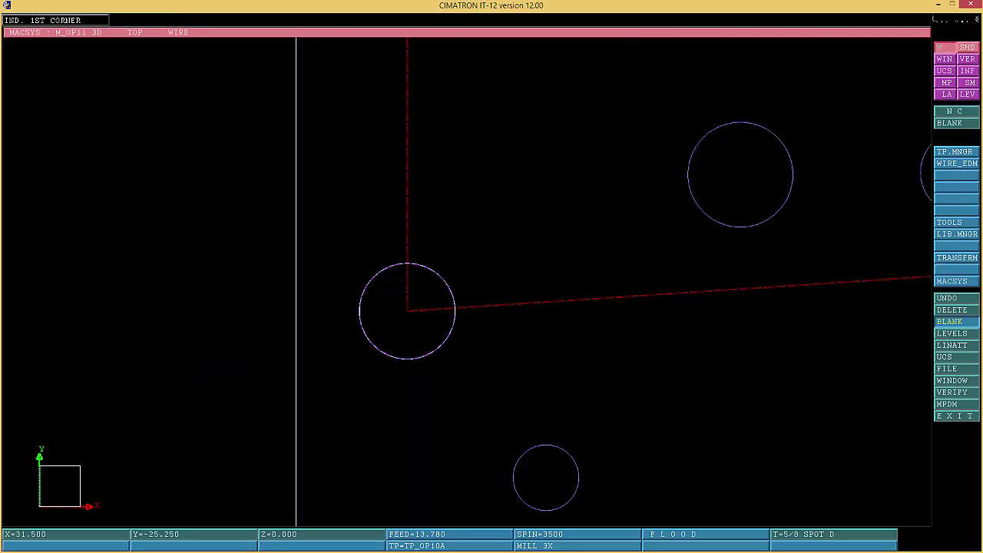
right_click(310, 360)
click(362, 376)
right_click(206, 347)
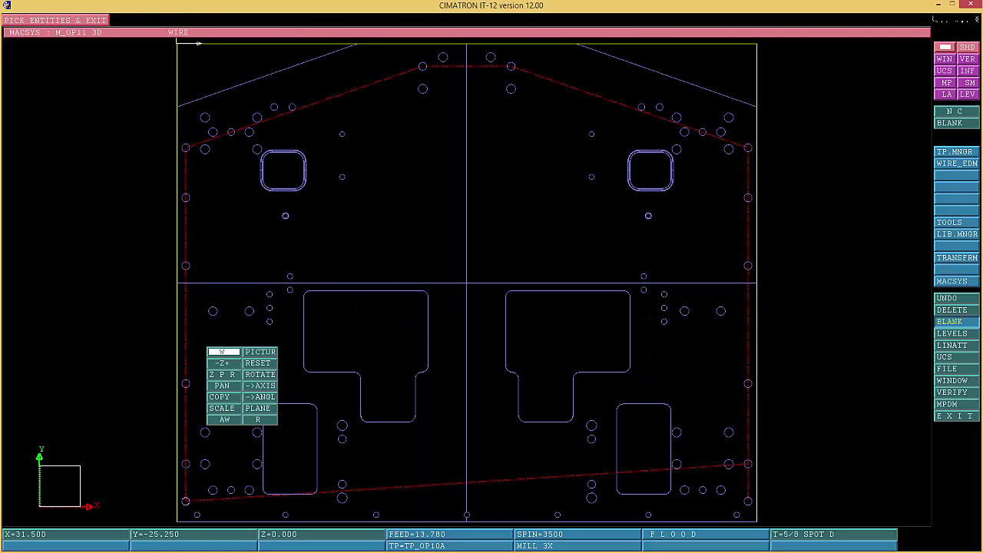
click(259, 352)
click(164, 20)
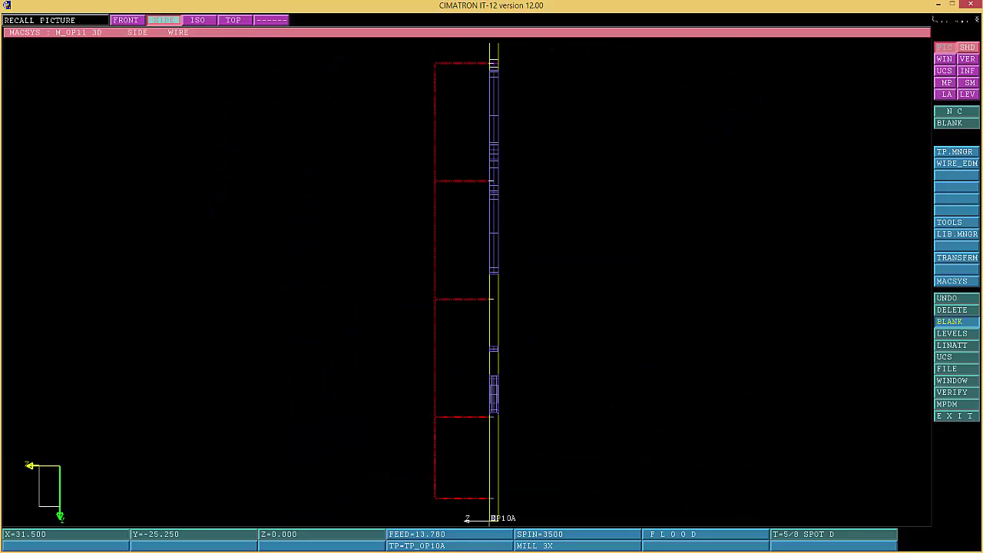
middle_click(164, 20)
right_click(222, 353)
click(222, 352)
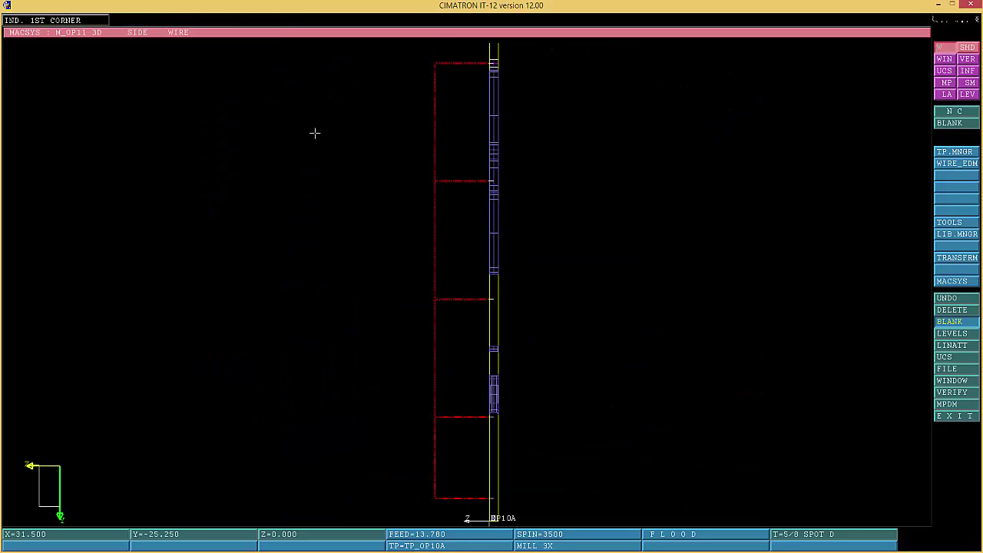
click(488, 61)
click(500, 73)
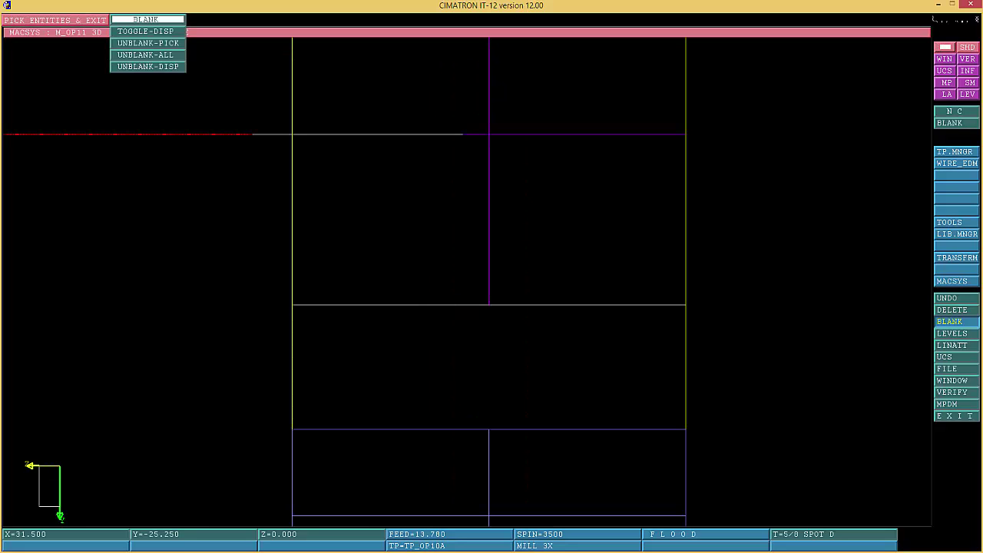
right_click(209, 349)
click(223, 363)
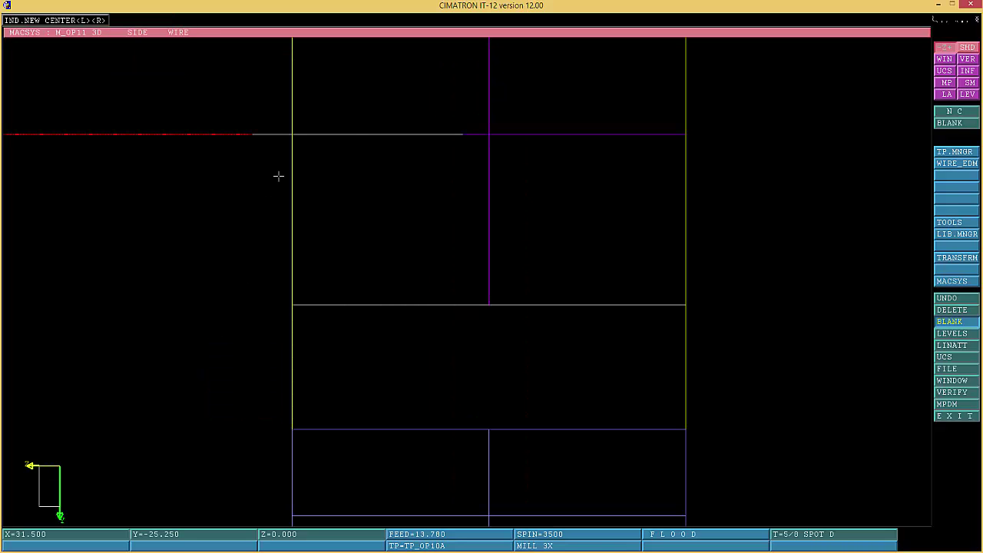
click(360, 126)
click(414, 123)
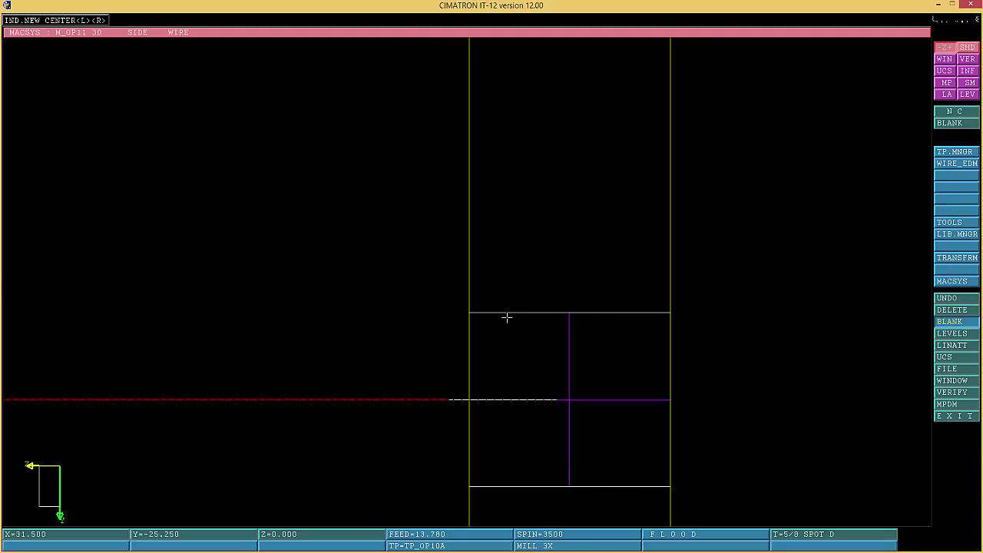
middle_click(551, 462)
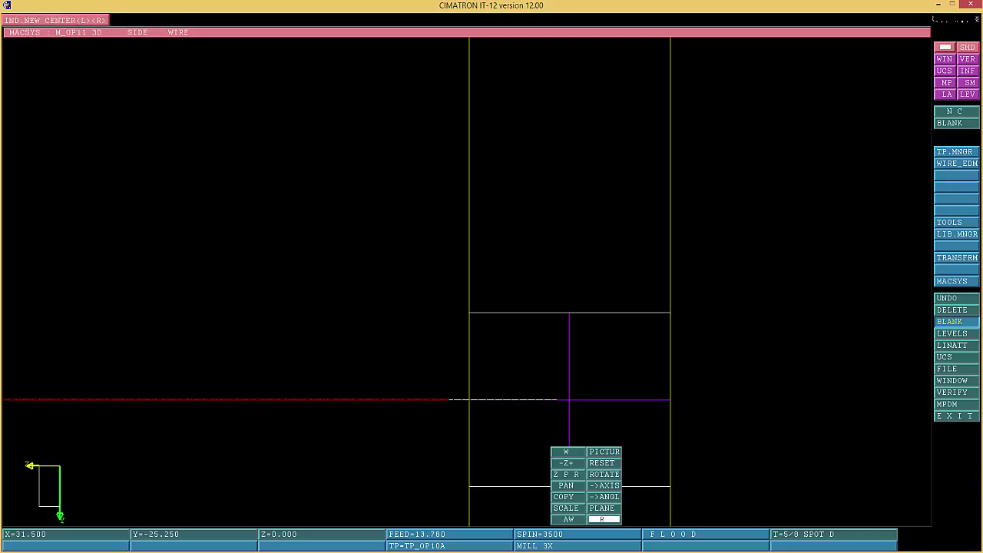
middle_click(603, 519)
middle_click(149, 20)
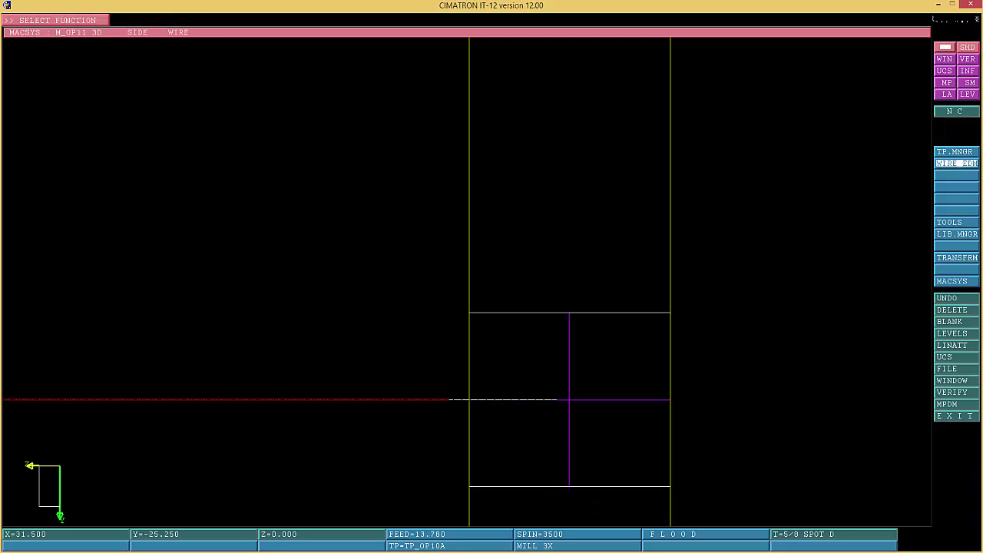
Open the toolpath manager and start a manual check of procedure DRILL 6
click(954, 152)
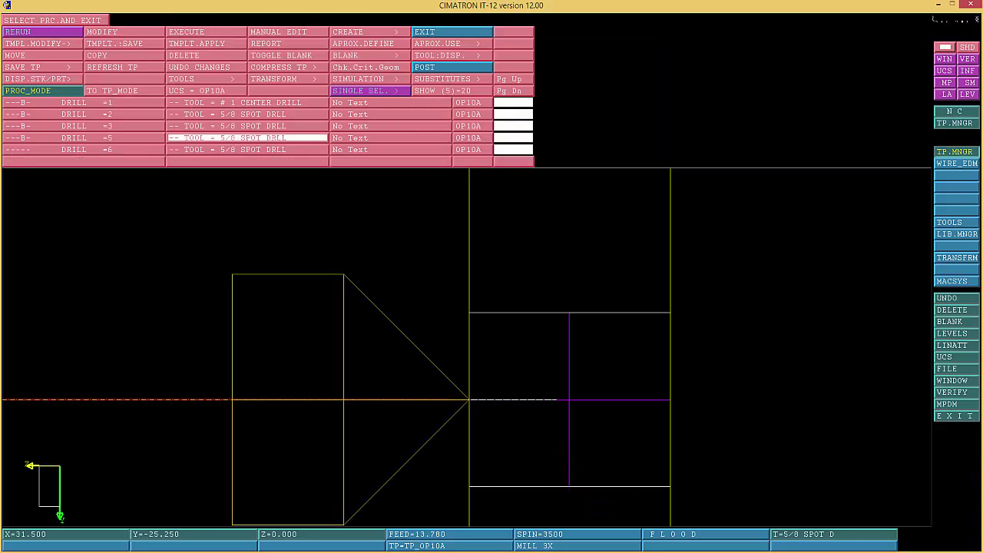
click(248, 149)
click(371, 79)
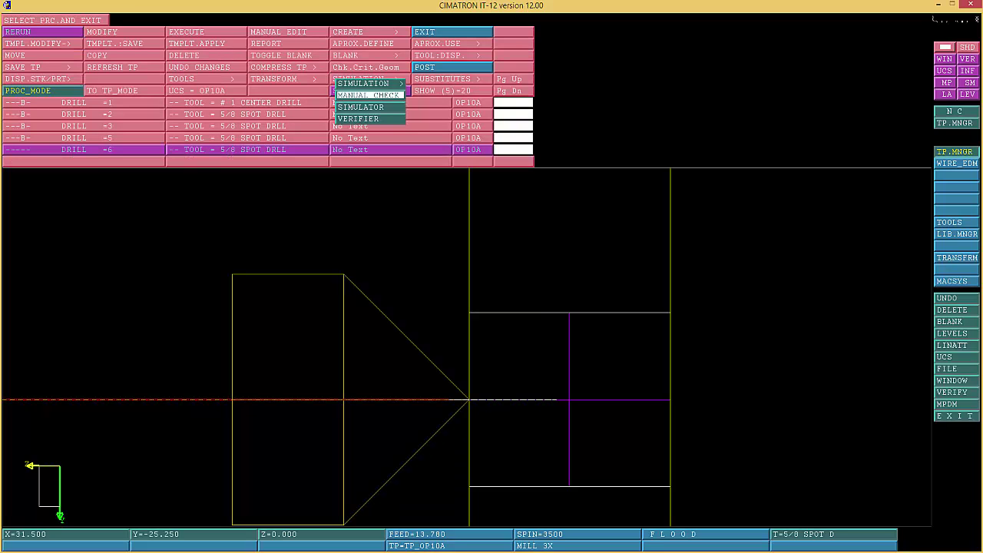
click(371, 95)
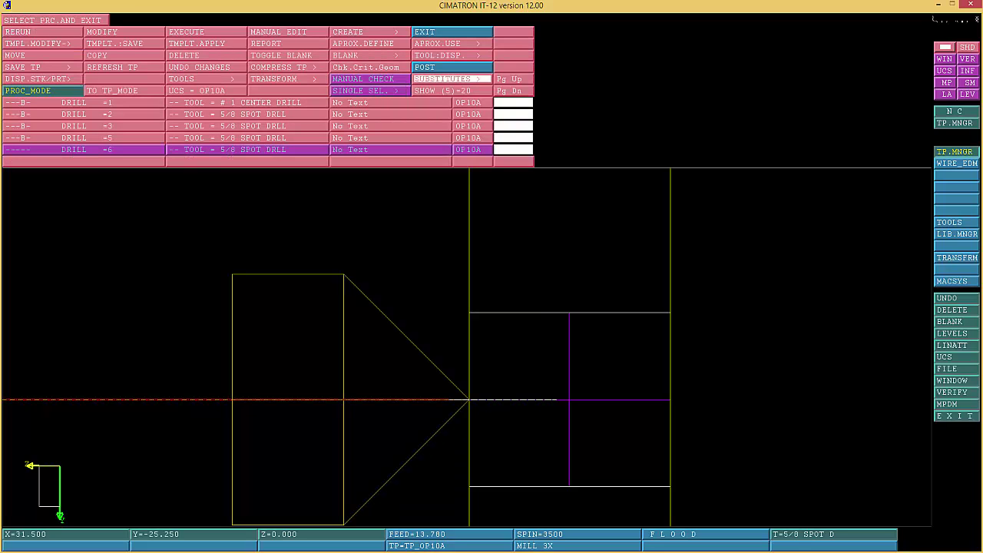
middle_click(453, 80)
Trace the 5/8 spot drill through DRILL 6 block by block down to the corner hole, and exit the check
click(453, 44)
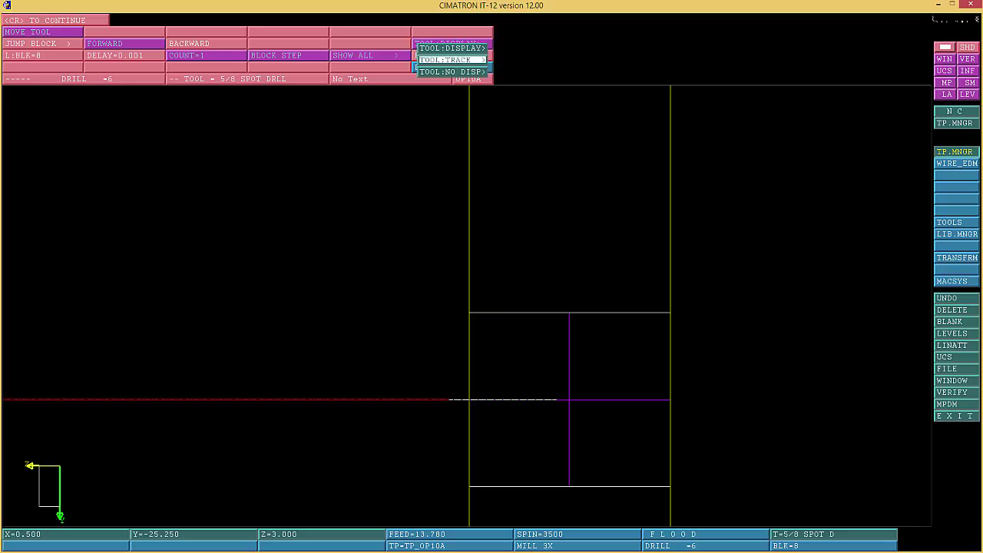
click(453, 59)
middle_click(452, 59)
middle_click(453, 59)
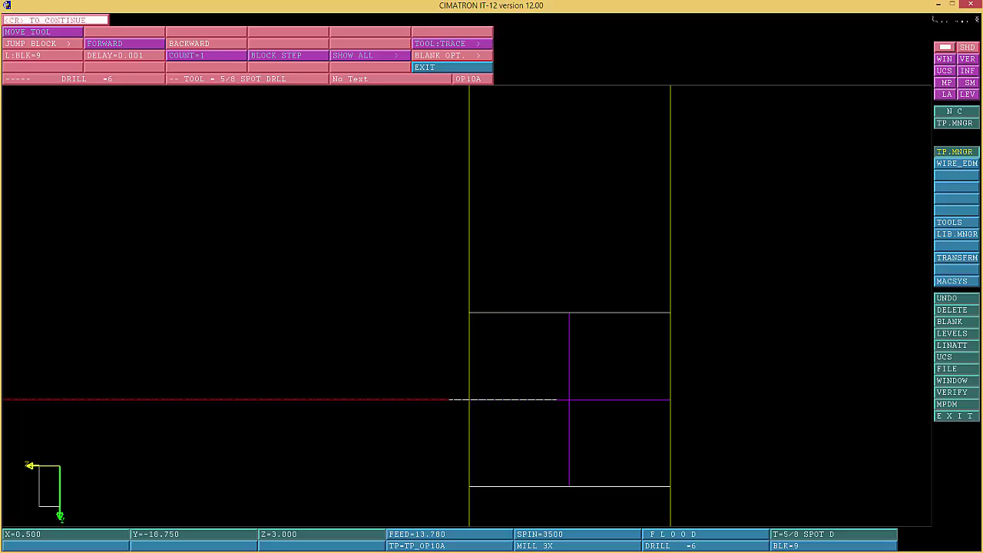
key(Return)
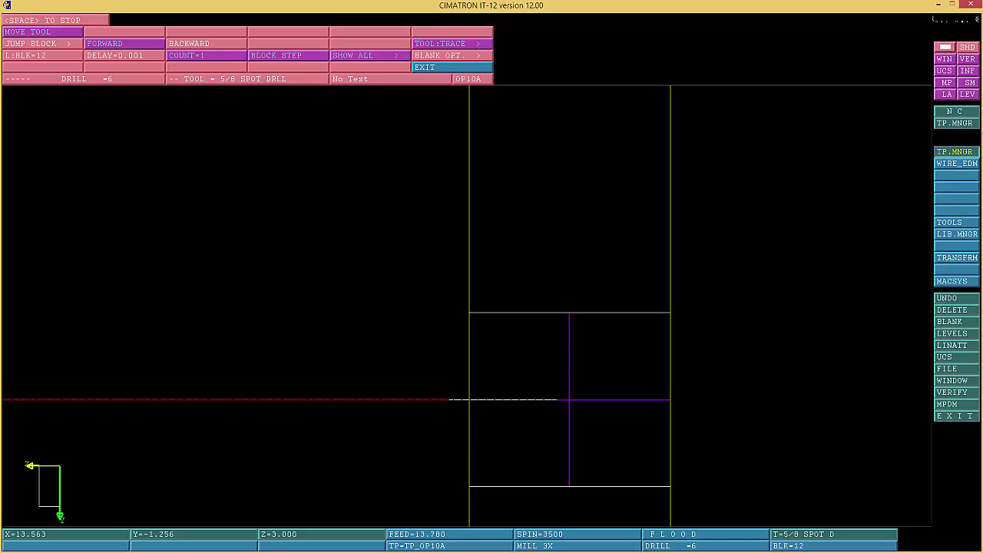
key(Return)
key(Return)
key(Return)
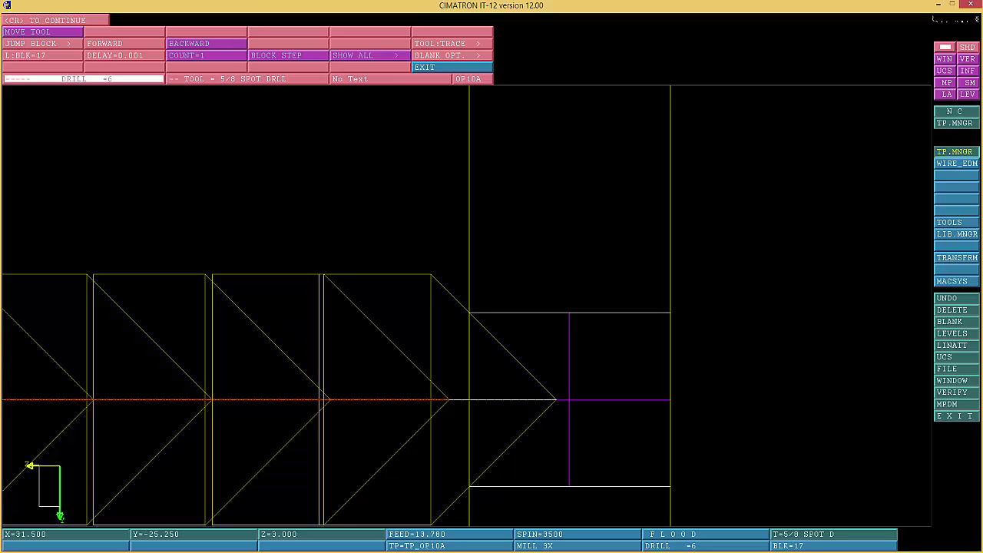
click(452, 67)
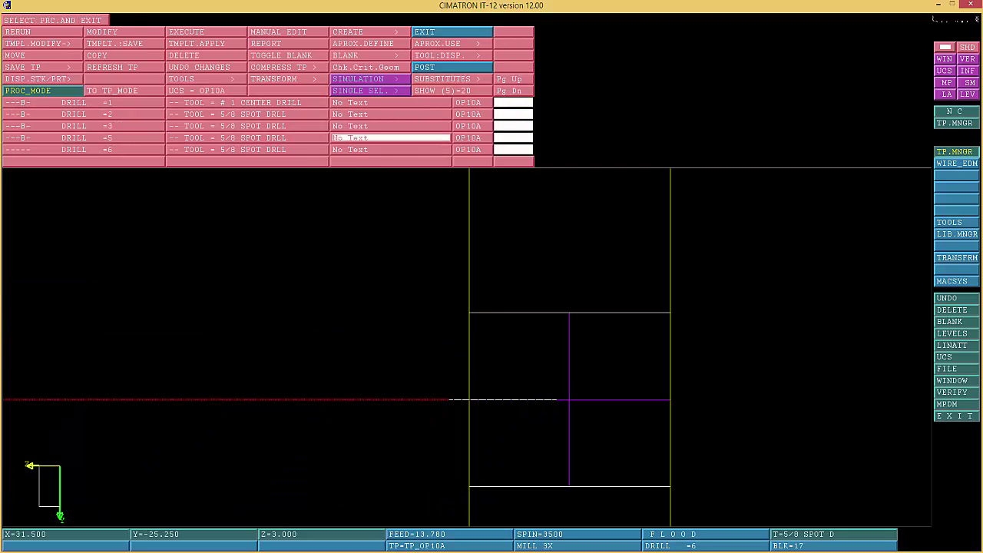
Set the chamfer diameter of procedure DRILL 6 to 0.443 and execute the procedure
click(391, 150)
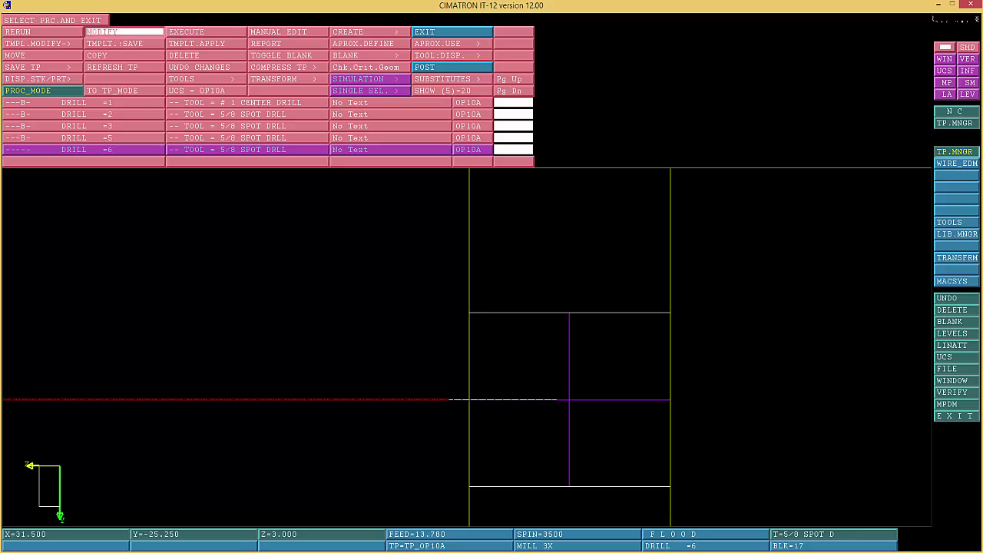
click(123, 31)
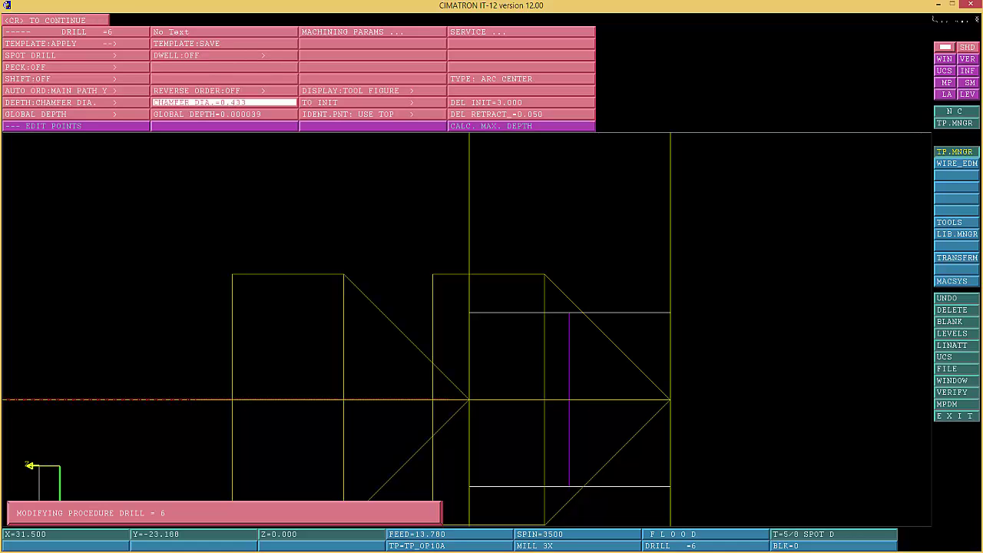
click(225, 102)
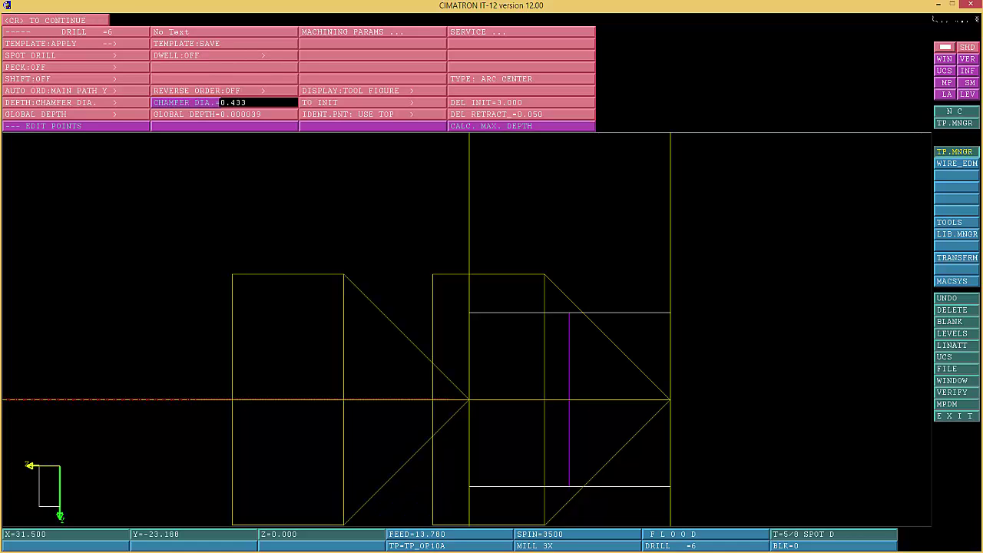
text(.443)
key(Return)
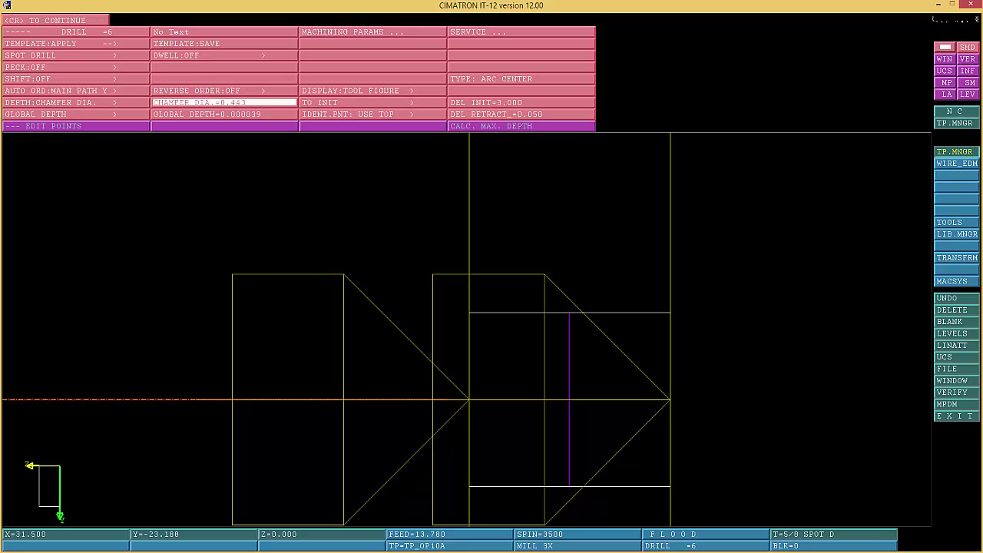
click(86, 21)
click(129, 19)
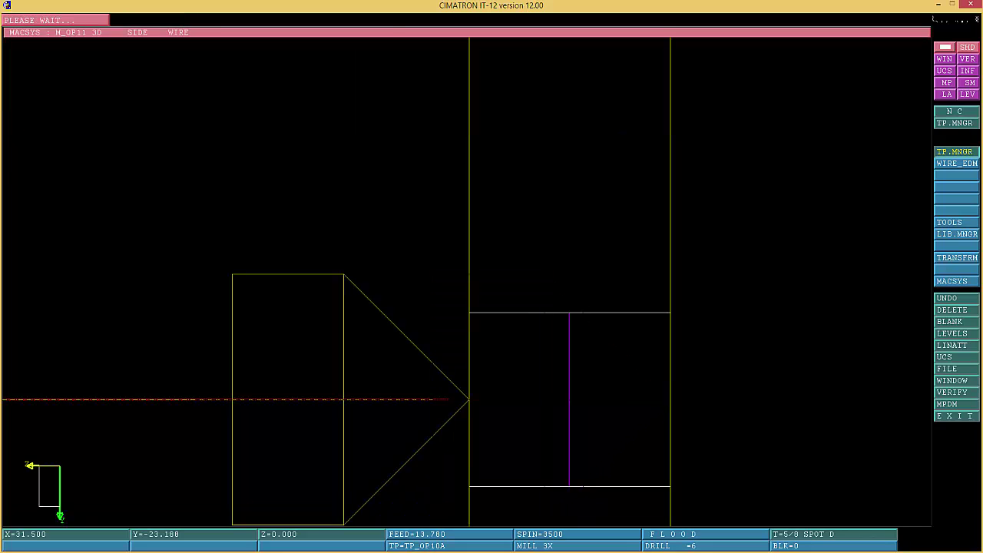
click(246, 149)
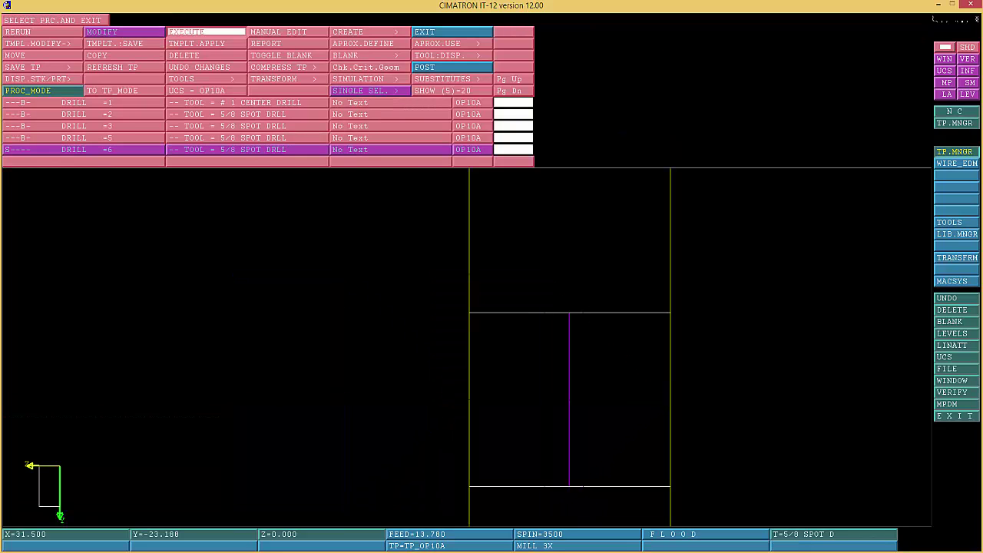
click(206, 31)
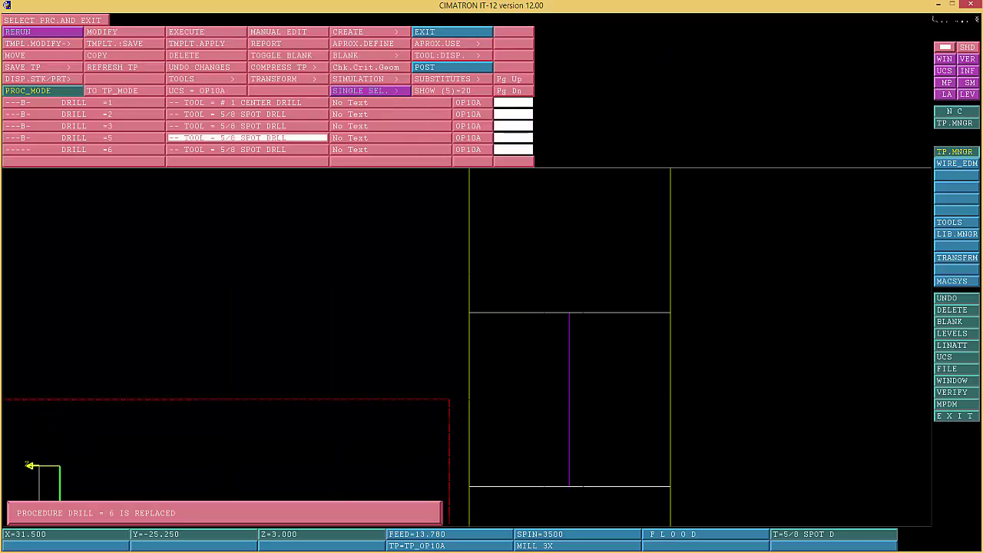
Start a manual check of the re-executed DRILL 6 procedure
click(246, 149)
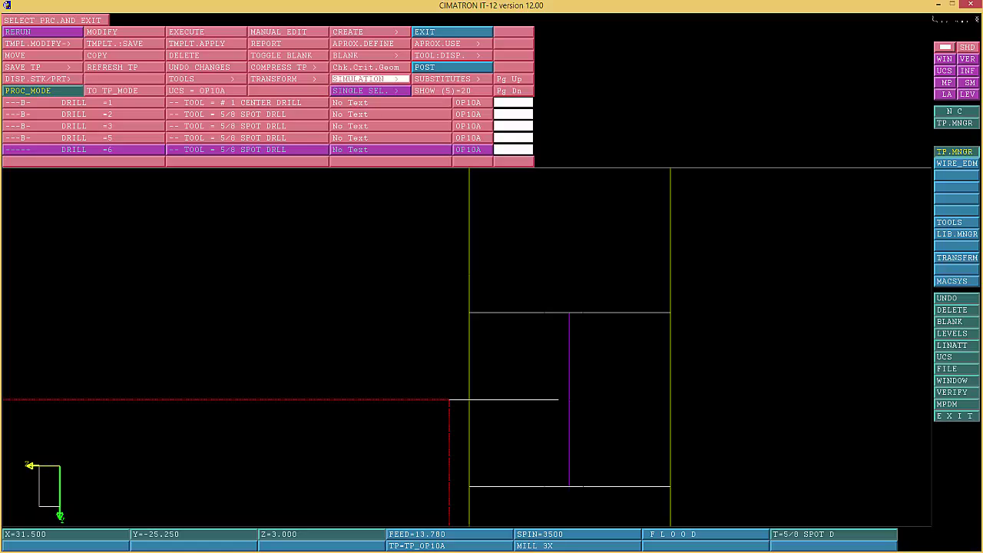
click(370, 80)
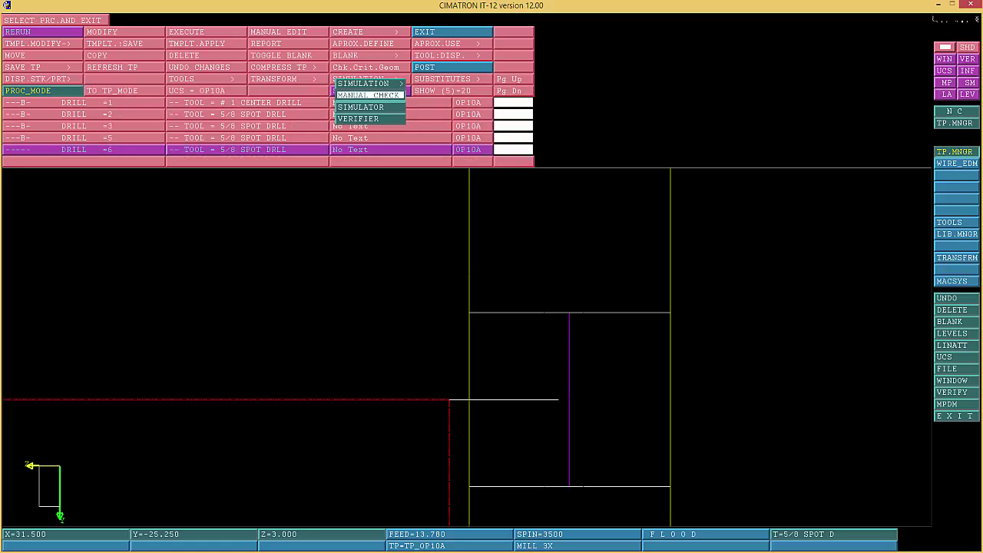
click(369, 95)
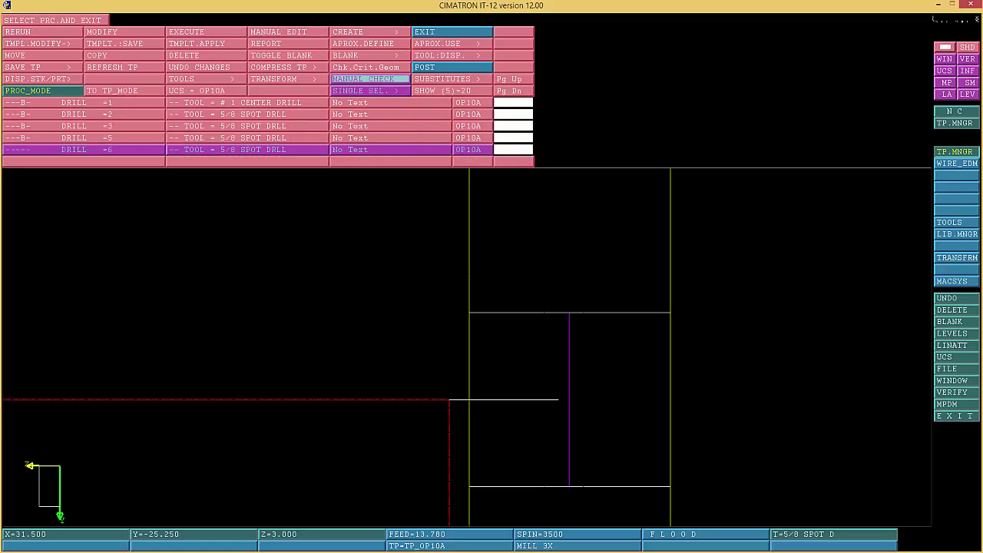
middle_click(370, 79)
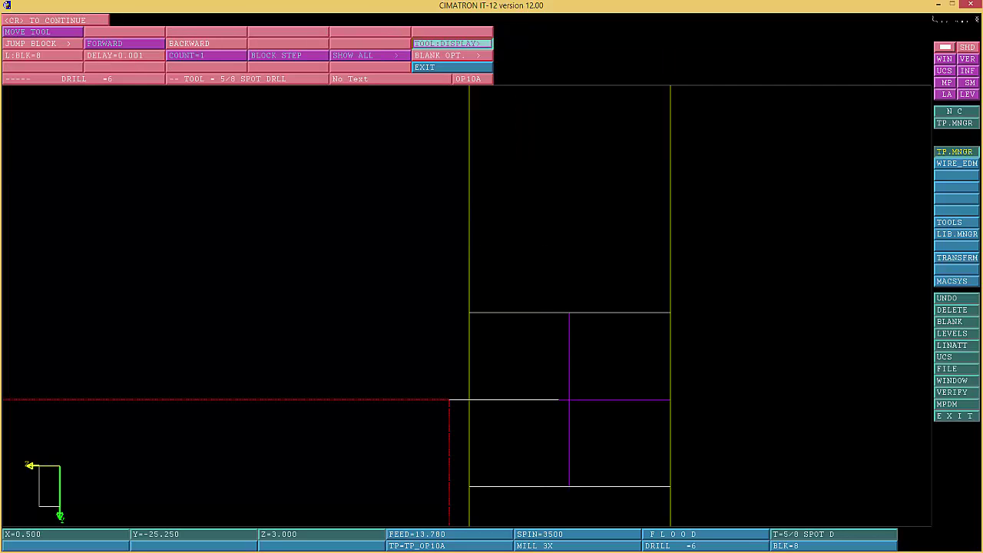
Turn on tool tracing and advance the spot drill through the modified DRILL 6 toolpath to the corner hole
click(451, 43)
click(452, 60)
click(55, 20)
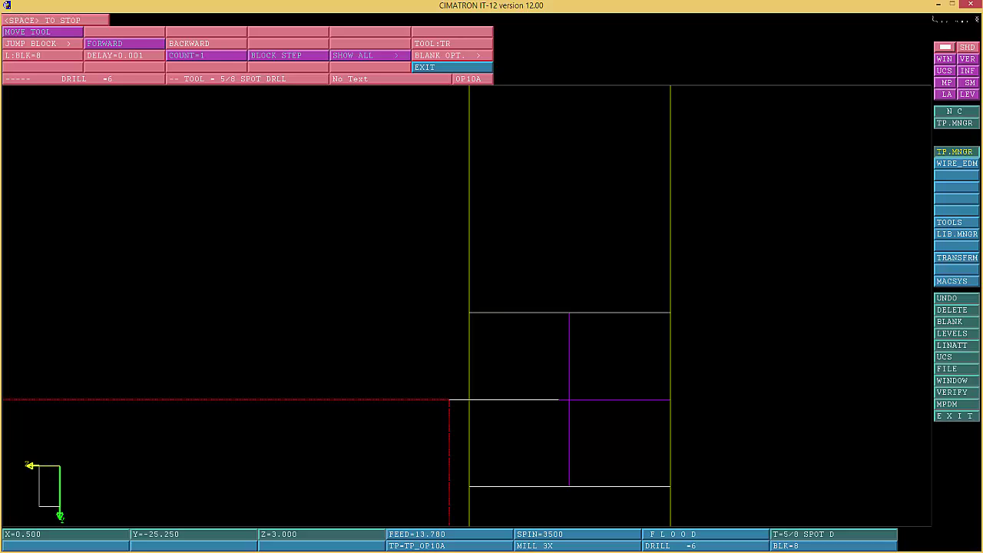
click(56, 20)
click(55, 20)
key(Return)
key(Return)
key(Return)
key(Return)
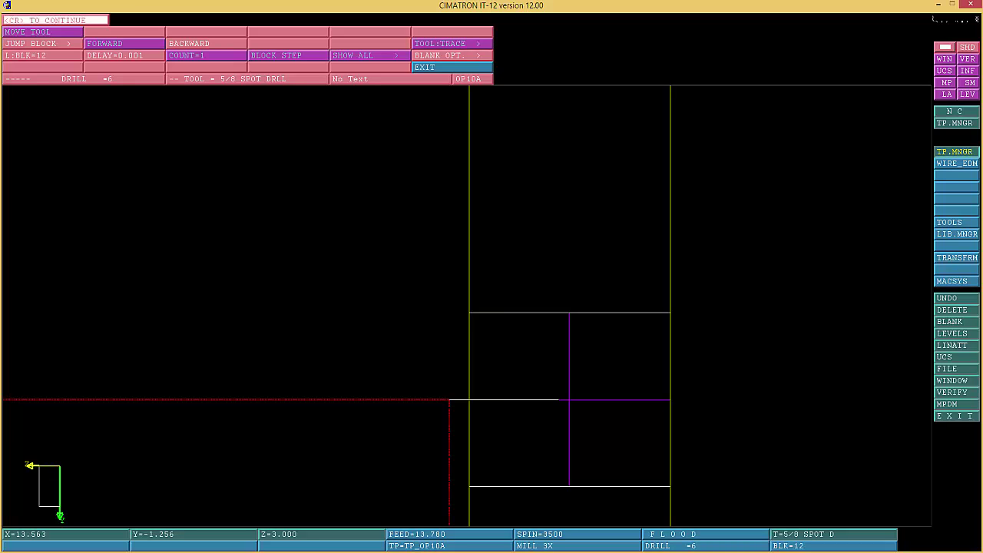
key(Return)
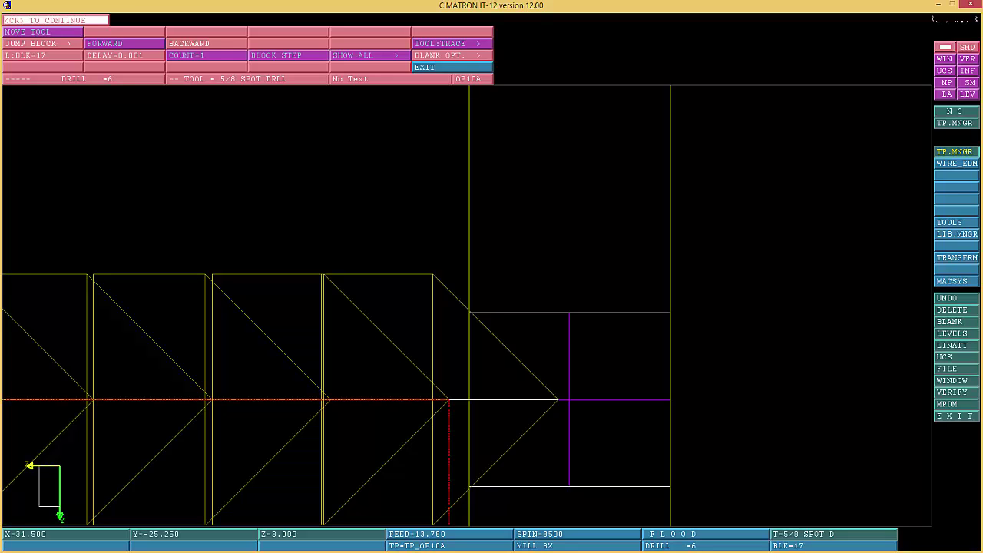
Replay the last DRILL 6 block up close at the corner hole's edge to inspect the chamfer, and exit the check
right_click(242, 386)
click(254, 390)
click(461, 507)
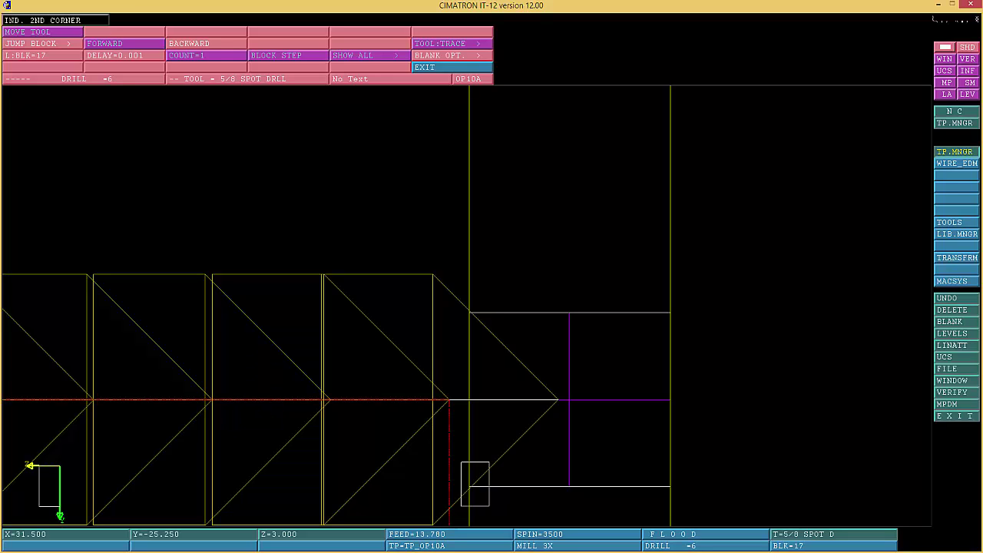
click(498, 457)
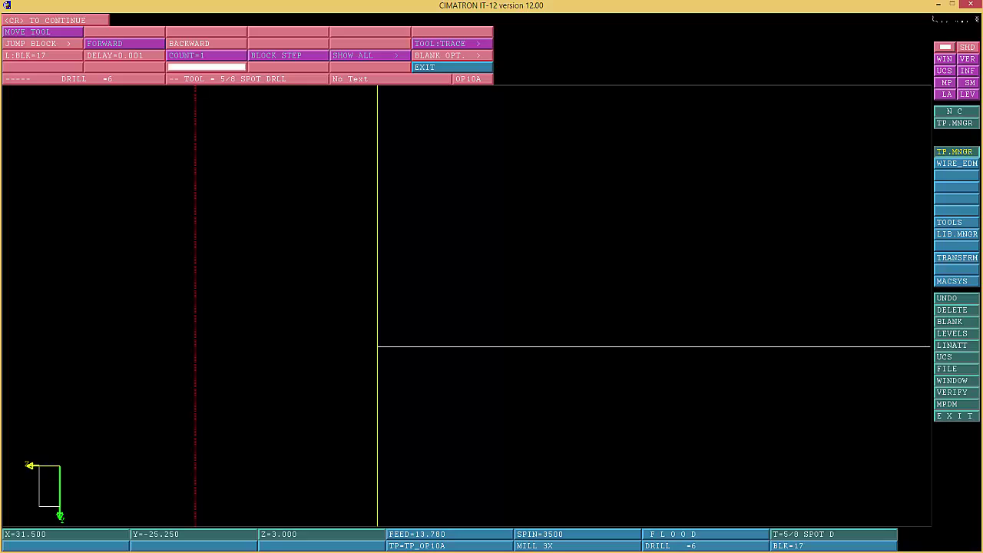
click(206, 43)
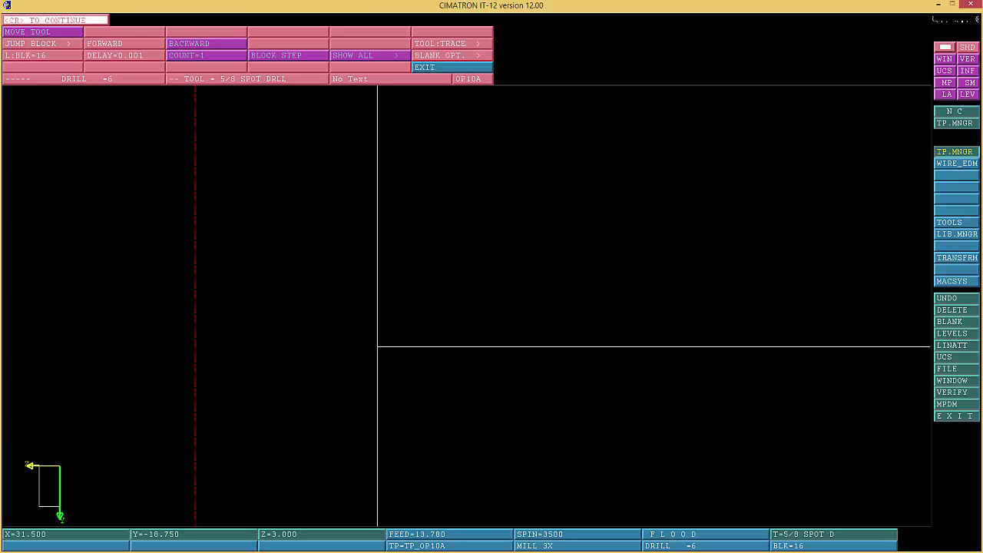
click(123, 43)
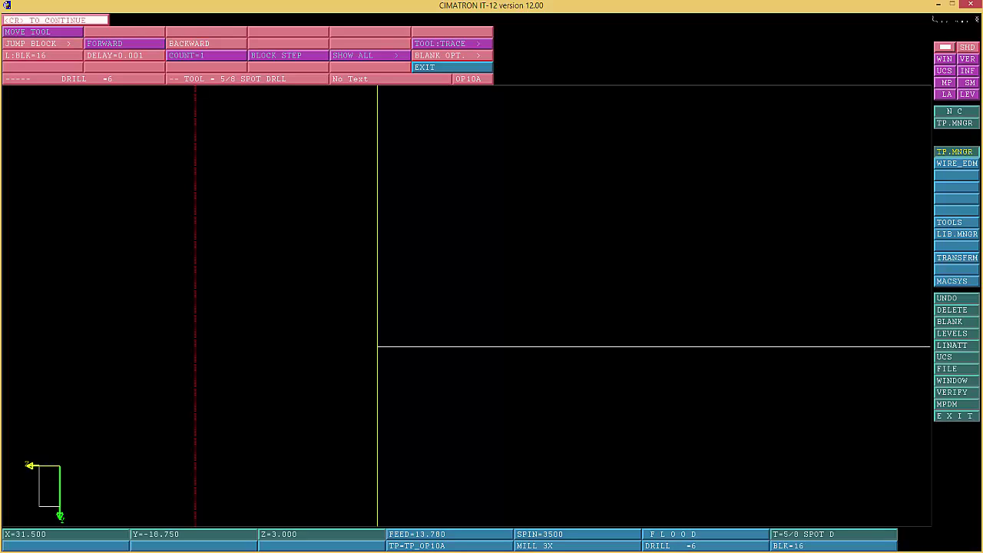
key(Return)
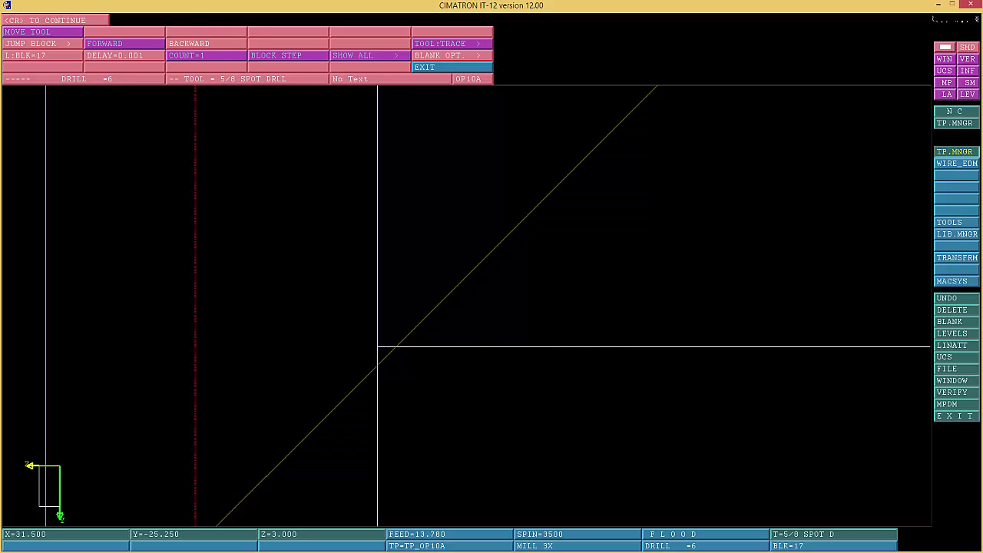
click(452, 67)
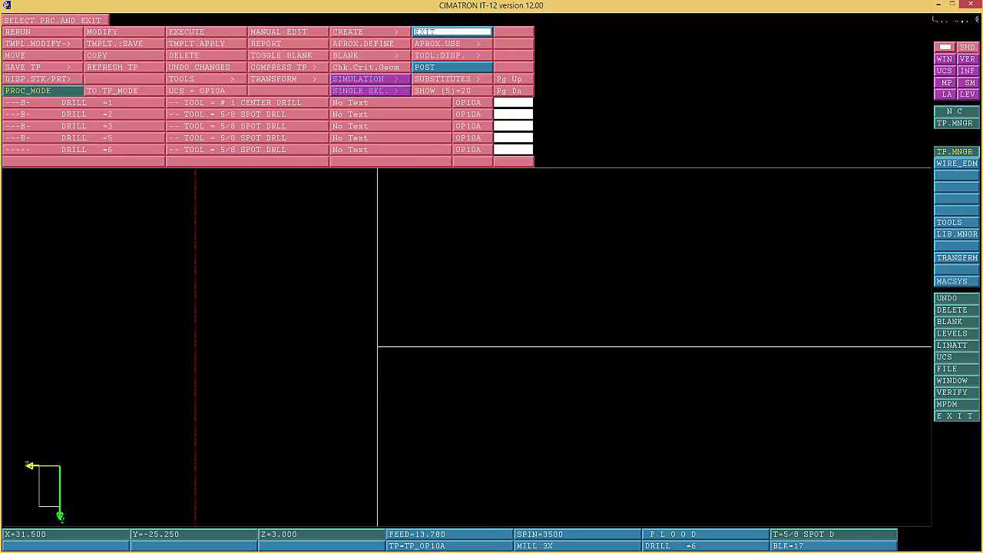
Close the toolpath manager, rotate the plate to an isometric view, and toggle the display back to the unblanked geometry
click(452, 31)
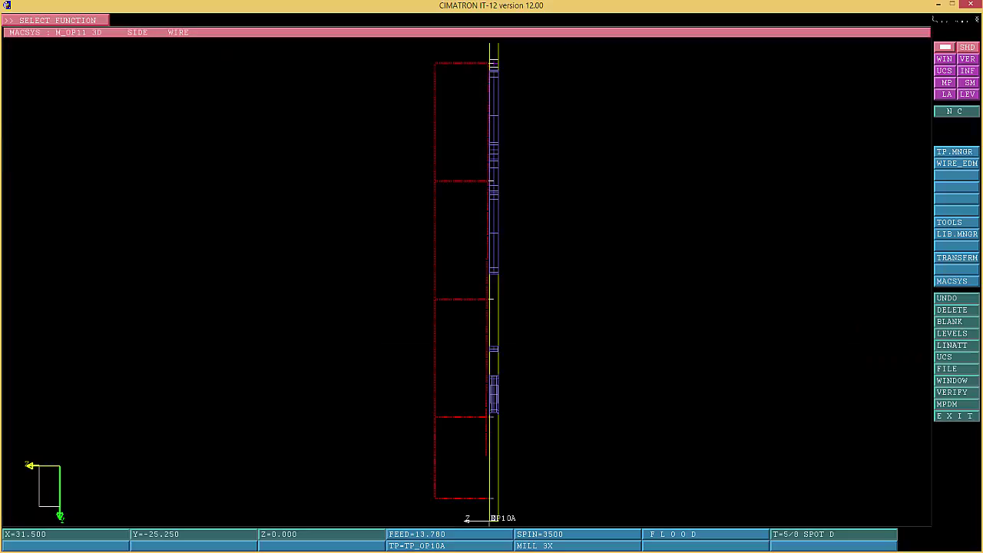
right_click(877, 390)
click(876, 370)
middle_drag(860, 365, 499, 303)
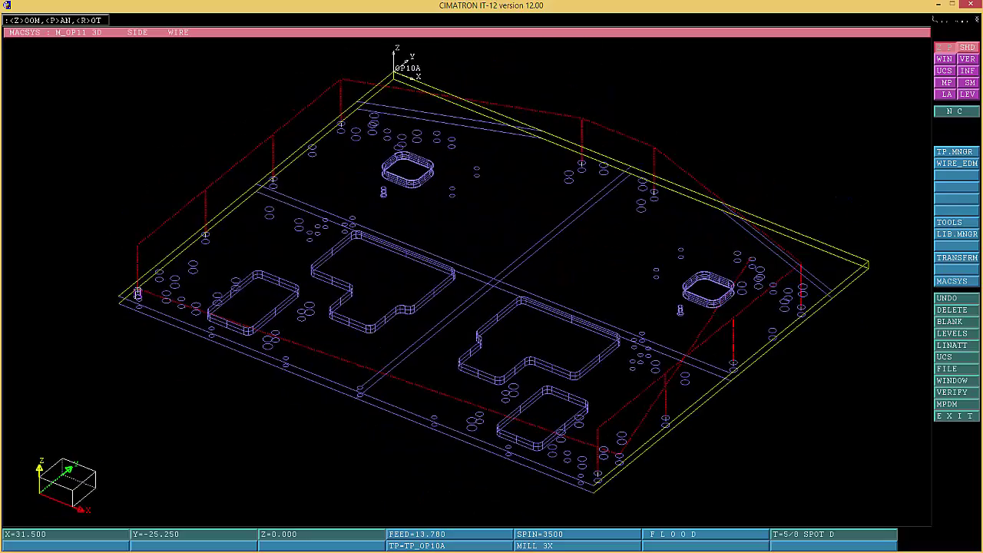
middle_click(428, 229)
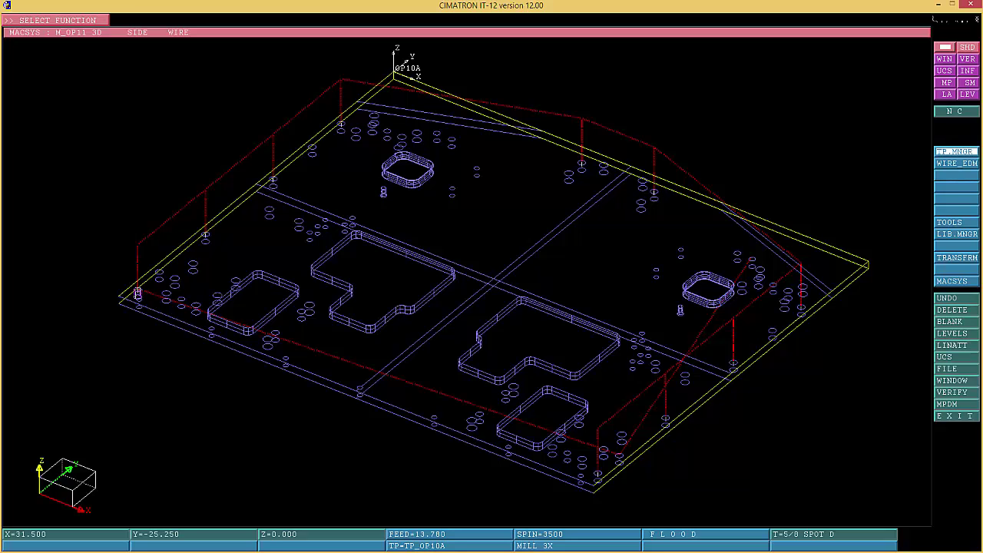
click(949, 321)
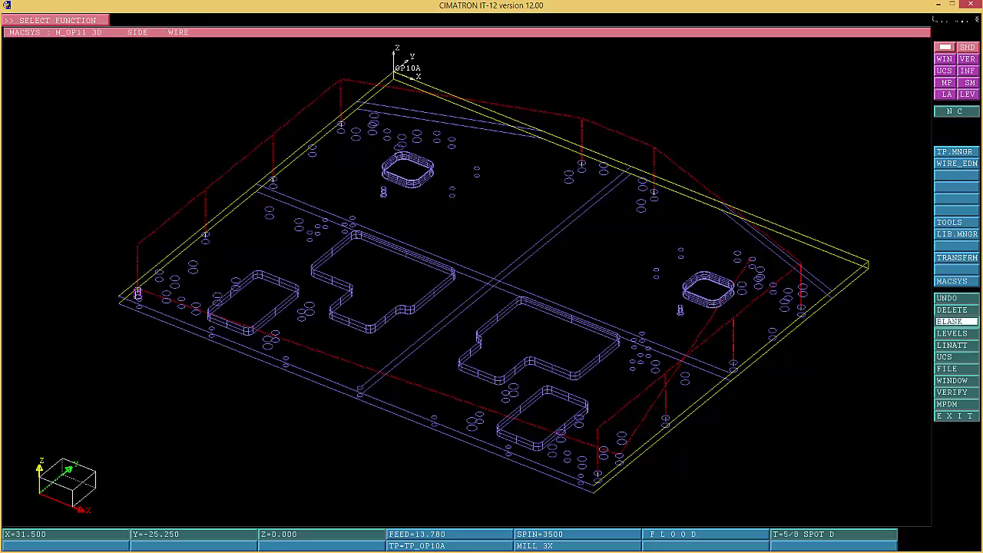
click(146, 30)
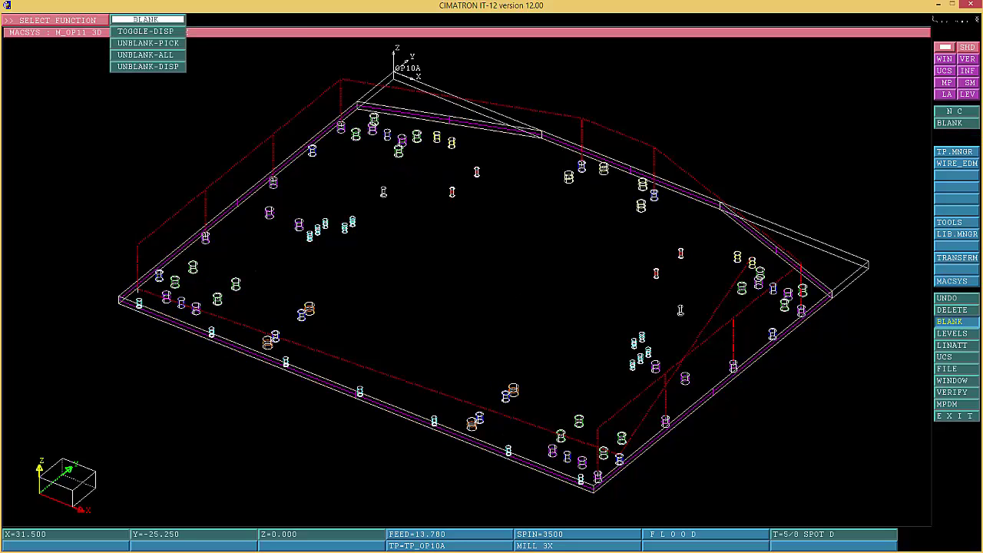
middle_click(146, 19)
Zoom in on the cluster of small stepped holes until the edges of a single hole are clearly distinguishable
right_click(957, 322)
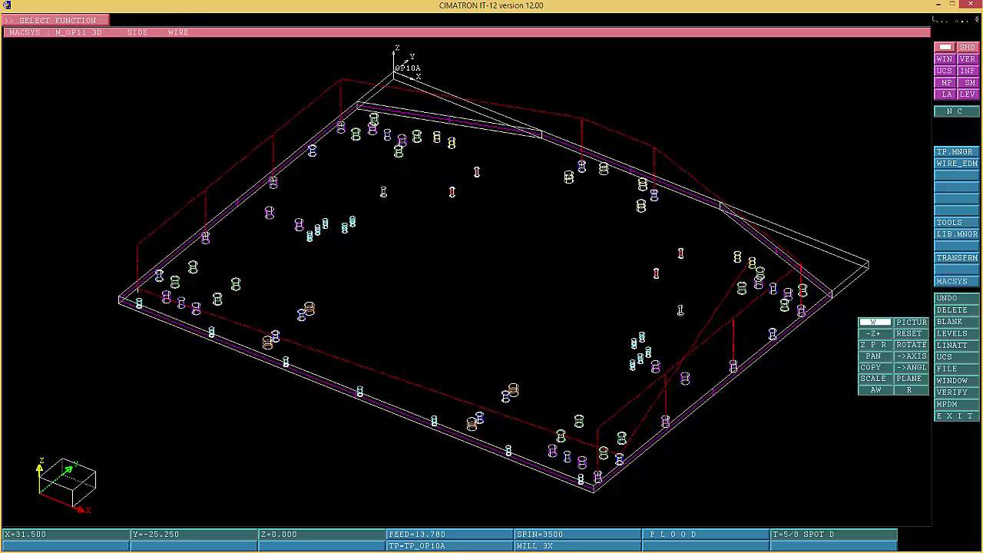
click(876, 323)
click(288, 259)
click(342, 187)
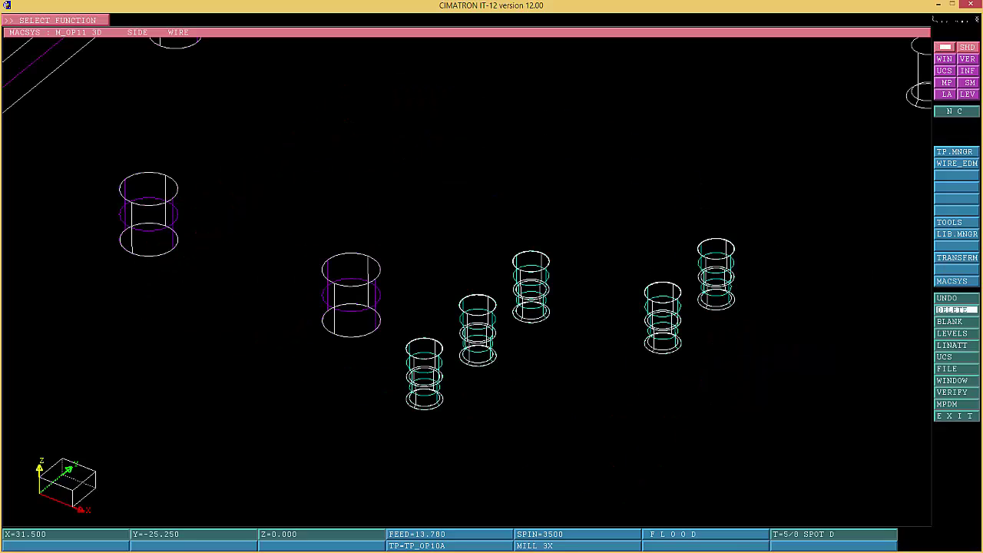
right_click(956, 310)
click(883, 321)
click(381, 409)
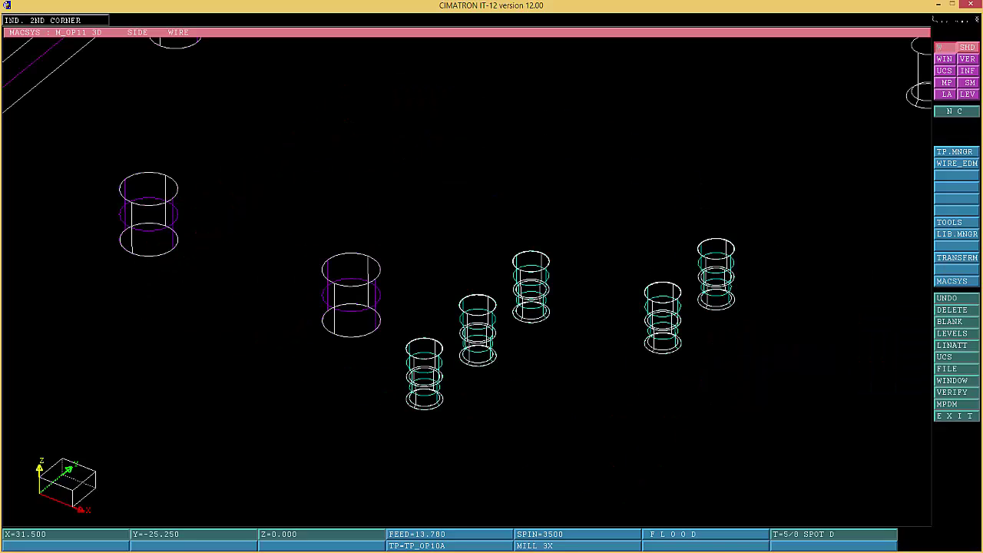
click(485, 317)
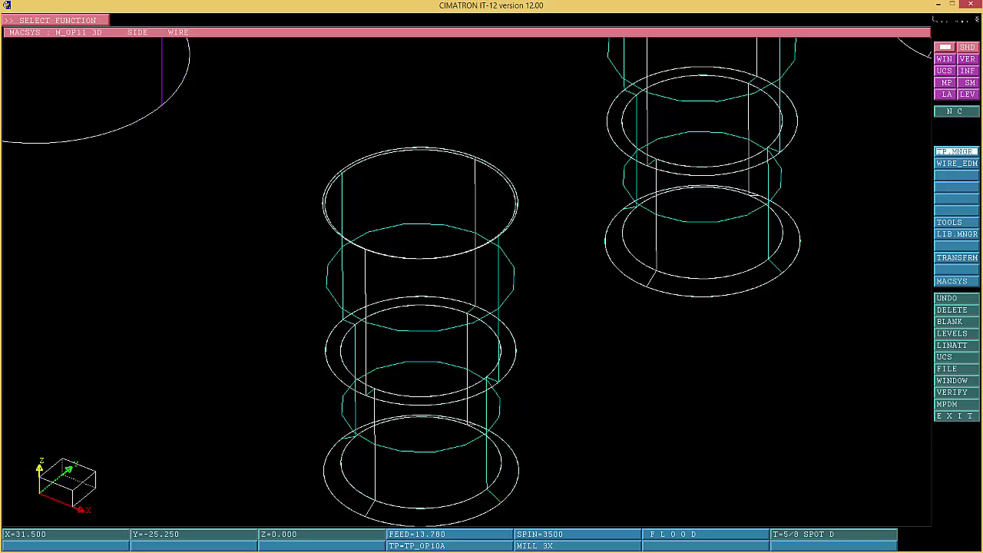
click(957, 151)
click(369, 31)
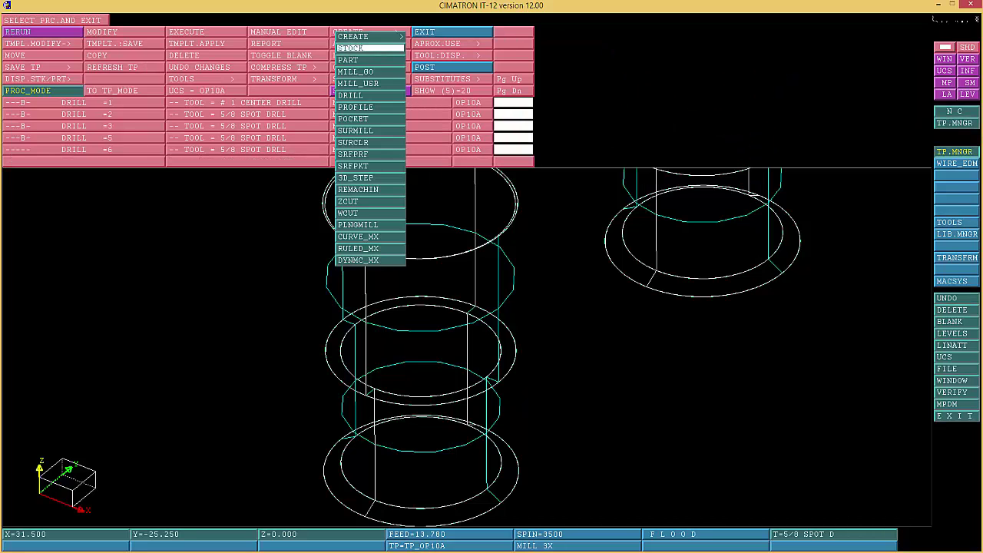
click(370, 94)
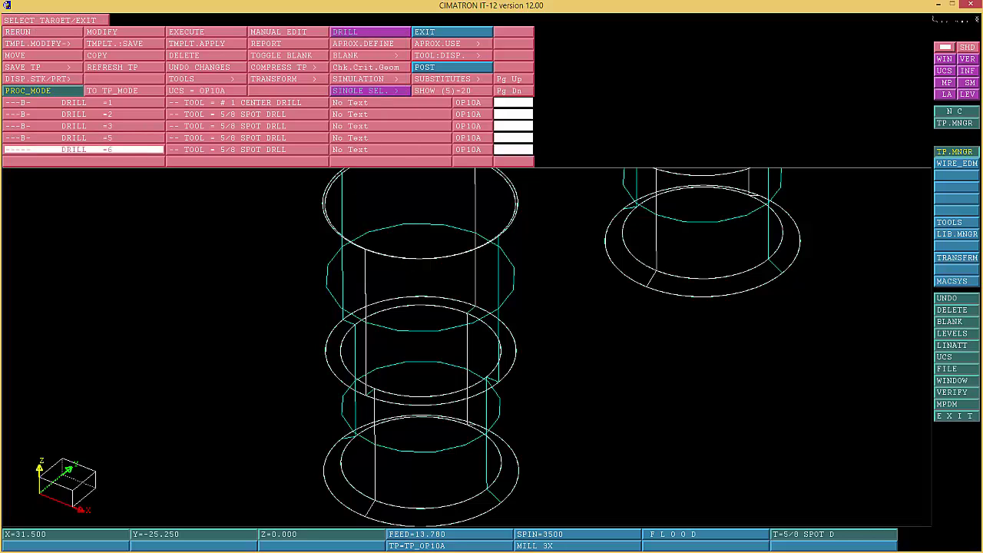
click(84, 162)
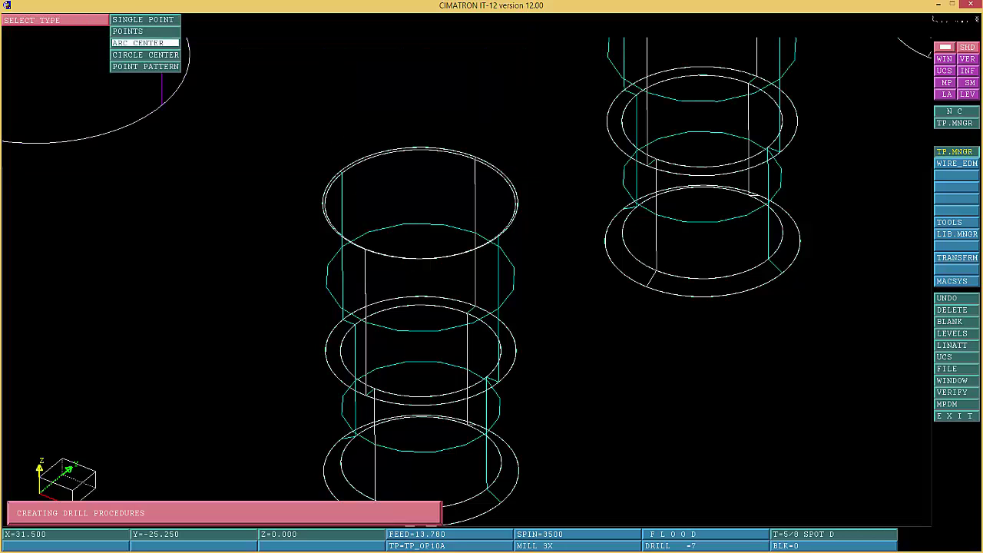
click(137, 43)
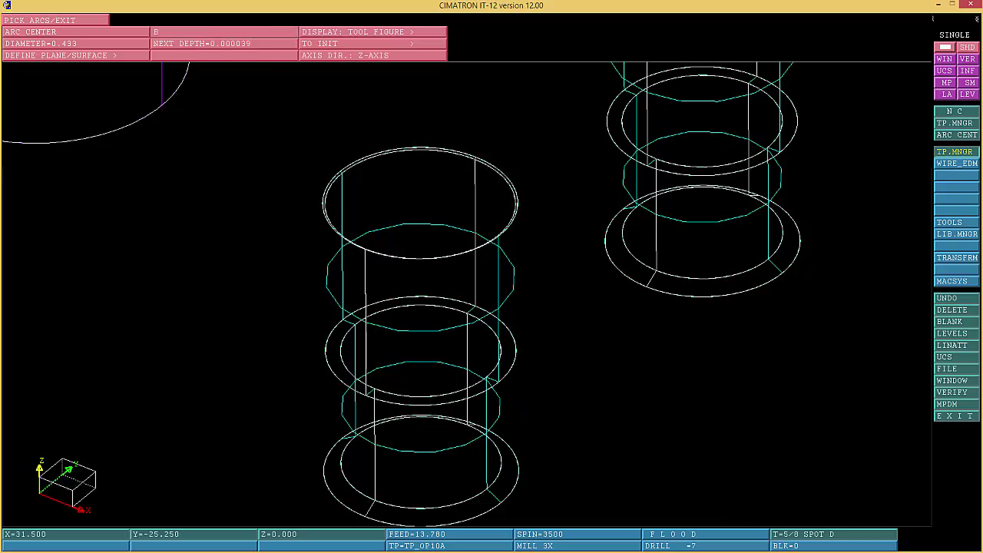
click(207, 32)
click(214, 59)
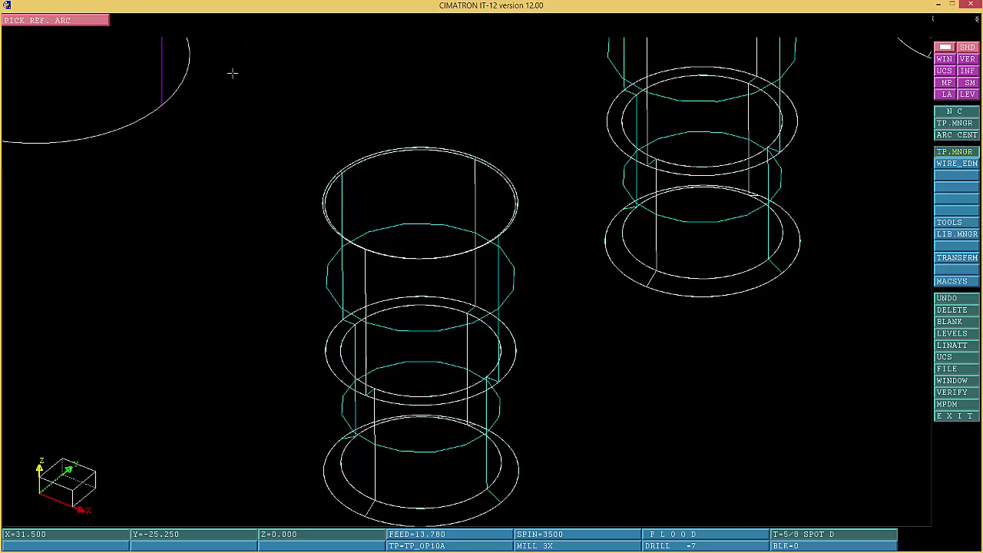
click(324, 185)
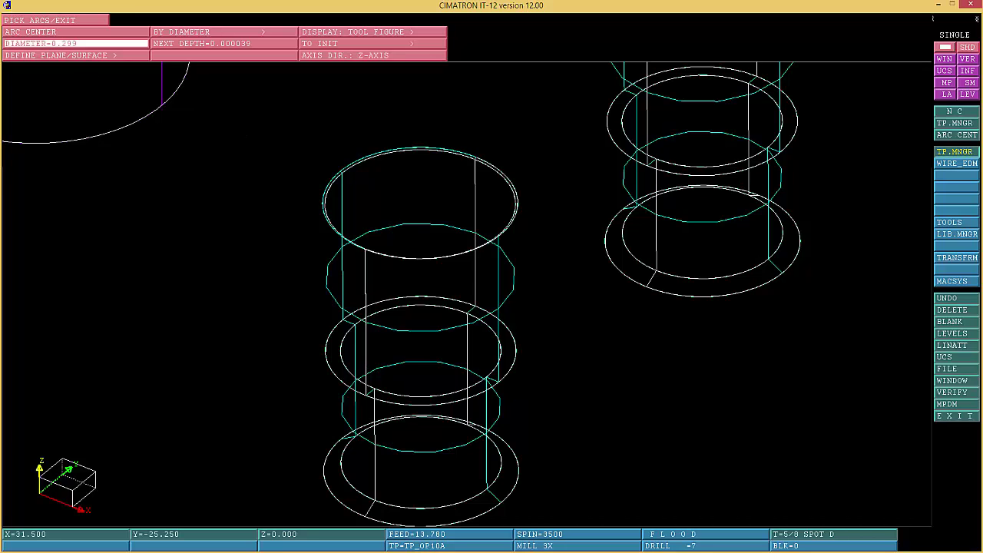
middle_click(140, 107)
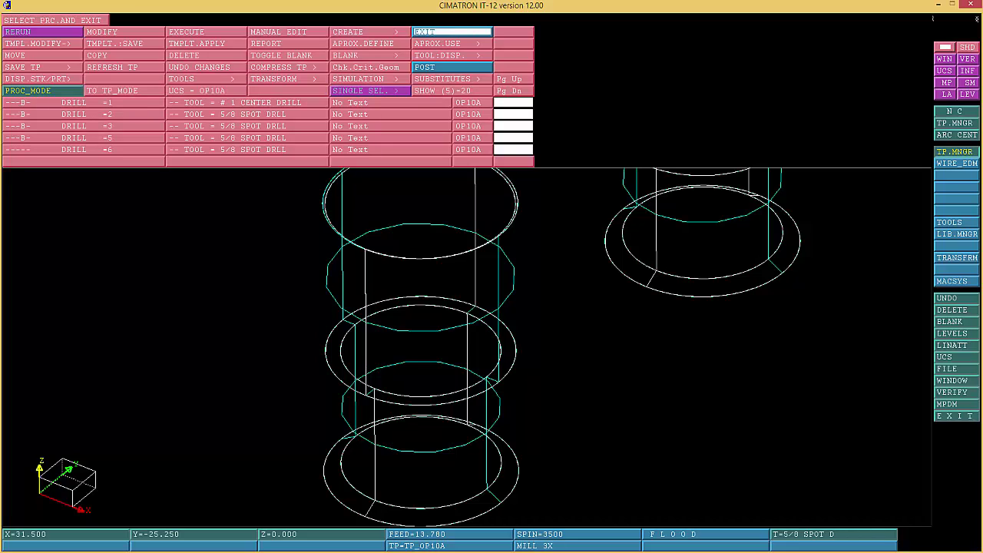
Create a drill procedure using arc centers filtered by diameter, taking the small stepped hole's 0.299 top arc as reference
click(361, 31)
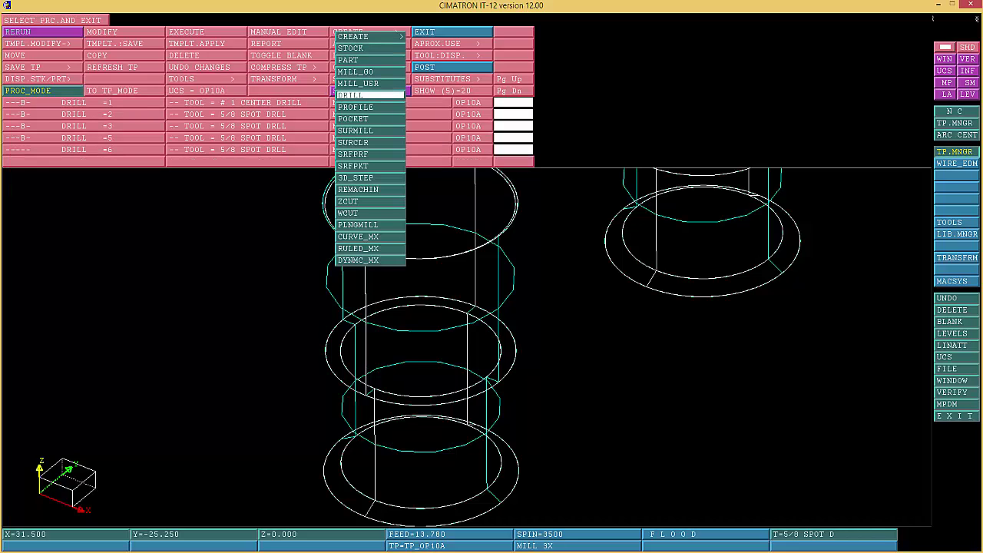
click(371, 95)
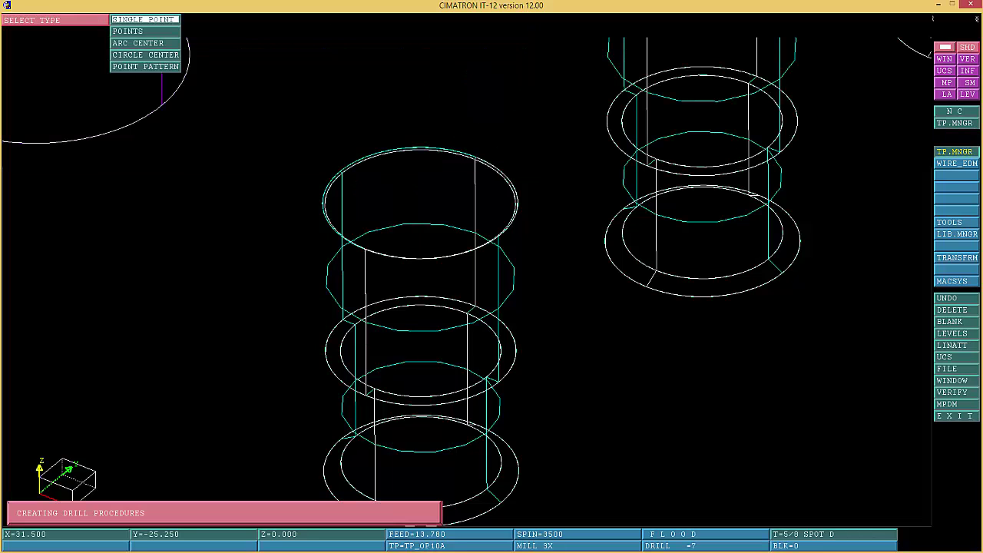
click(145, 43)
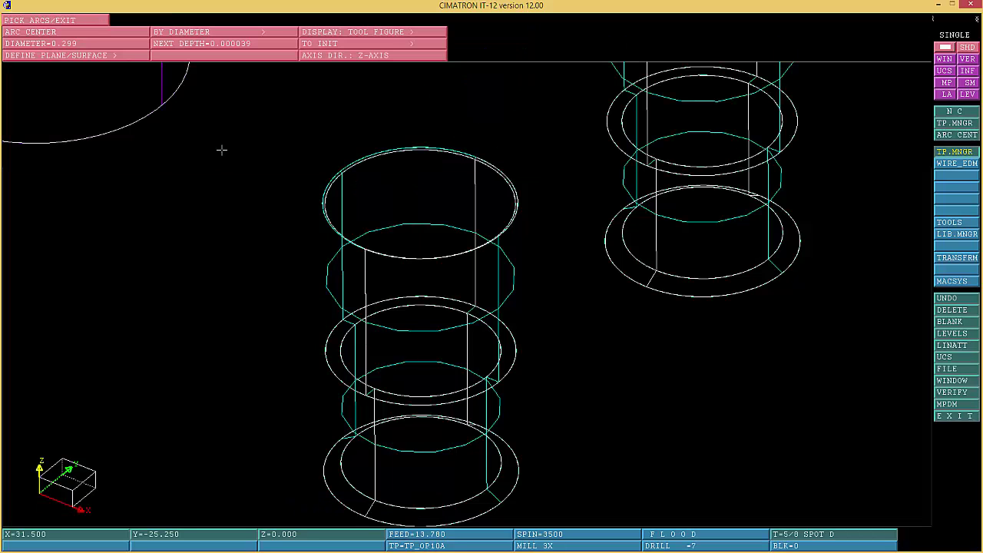
click(221, 32)
click(215, 60)
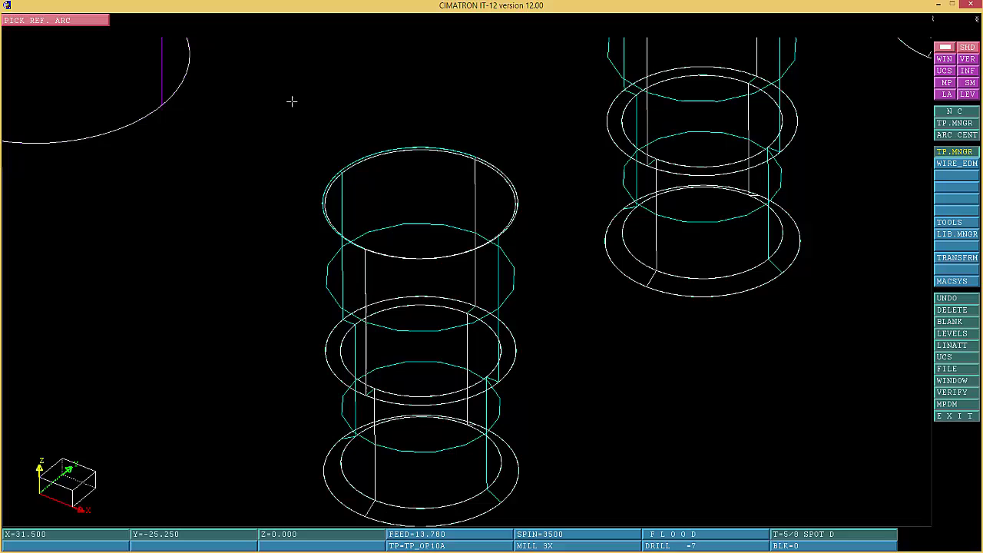
click(328, 178)
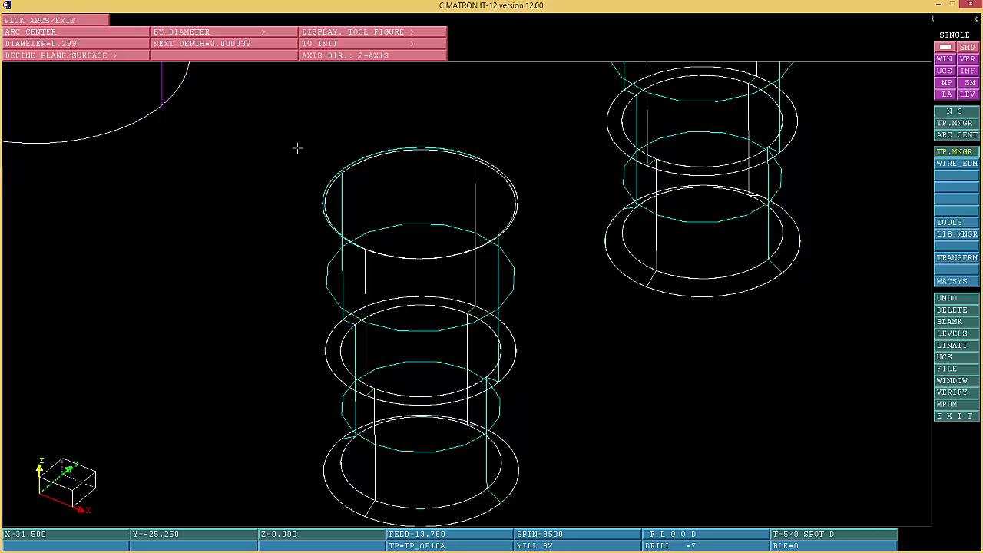
Pick the matching top arcs of the small stepped holes in both clusters and finish the point selection
right_click(297, 149)
click(314, 222)
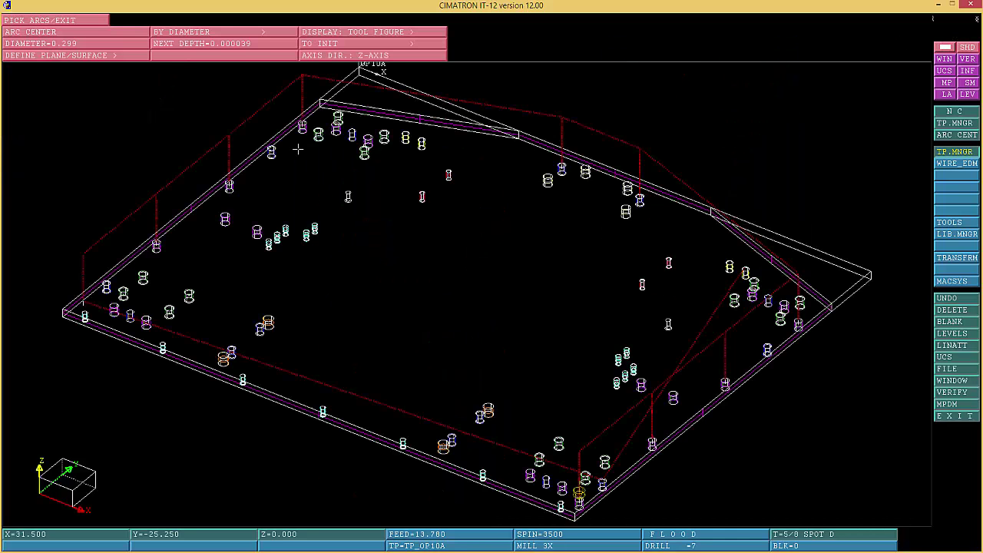
click(954, 35)
click(469, 294)
click(946, 82)
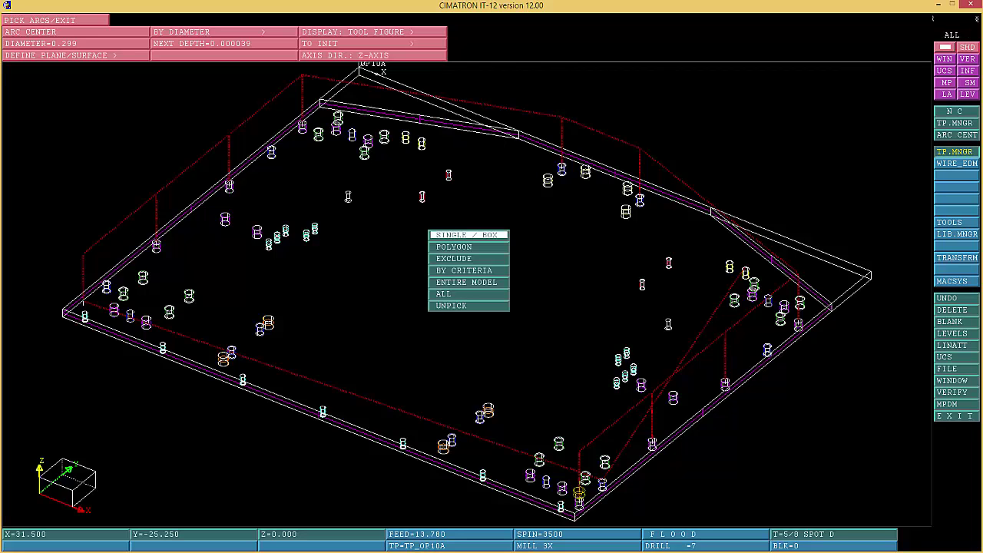
click(469, 235)
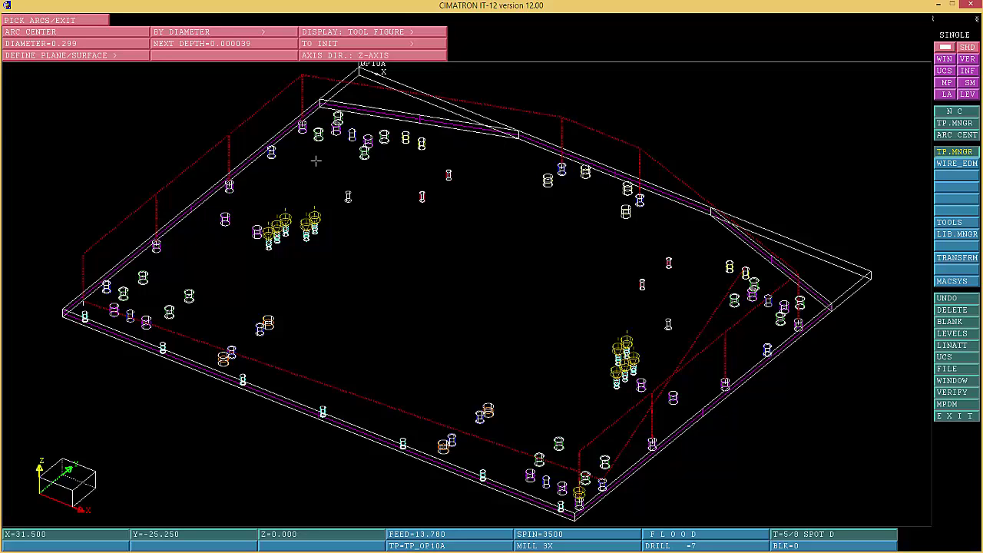
middle_click(316, 160)
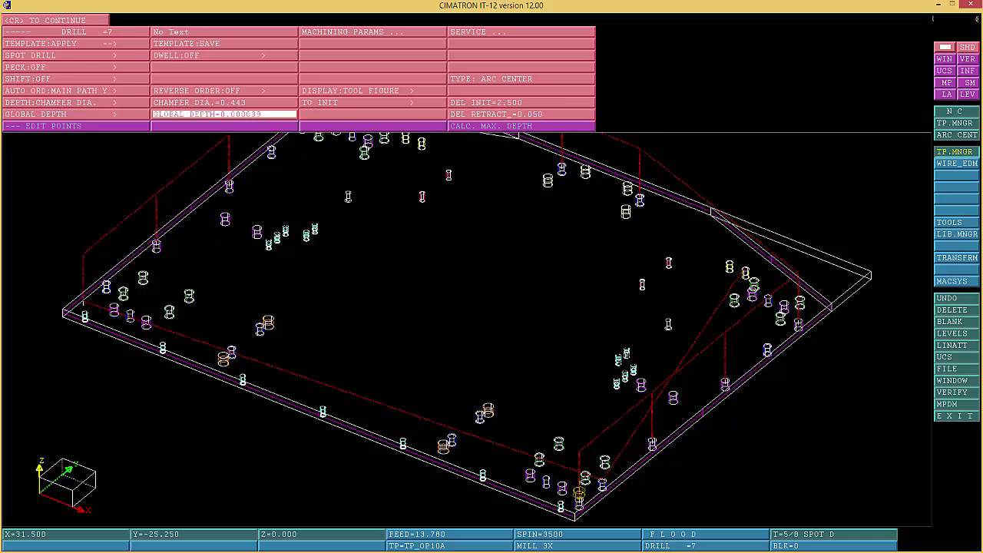
Set the chamfer diameter to 0.299, execute the drill procedure, and stop creating further drill procedures
click(225, 103)
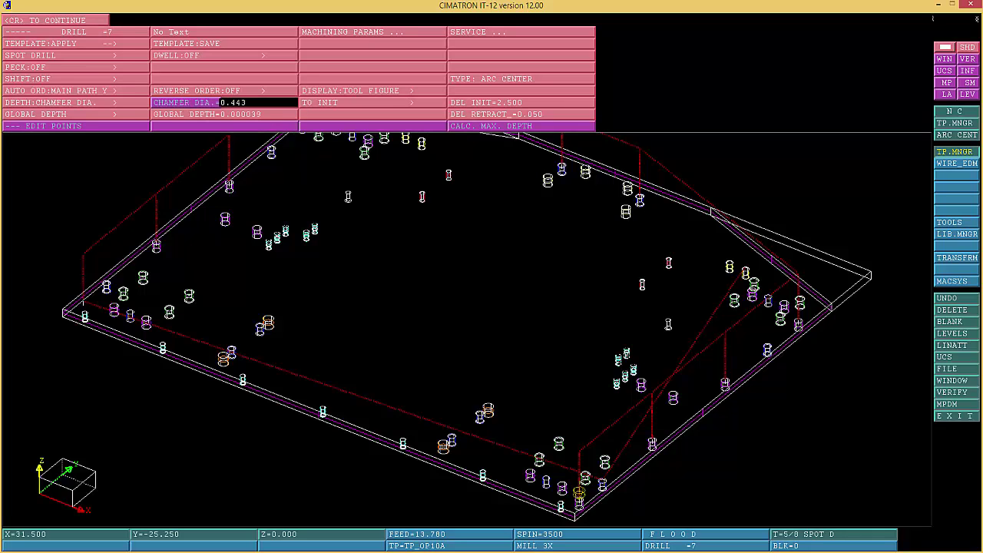
text(.299)
key(Return)
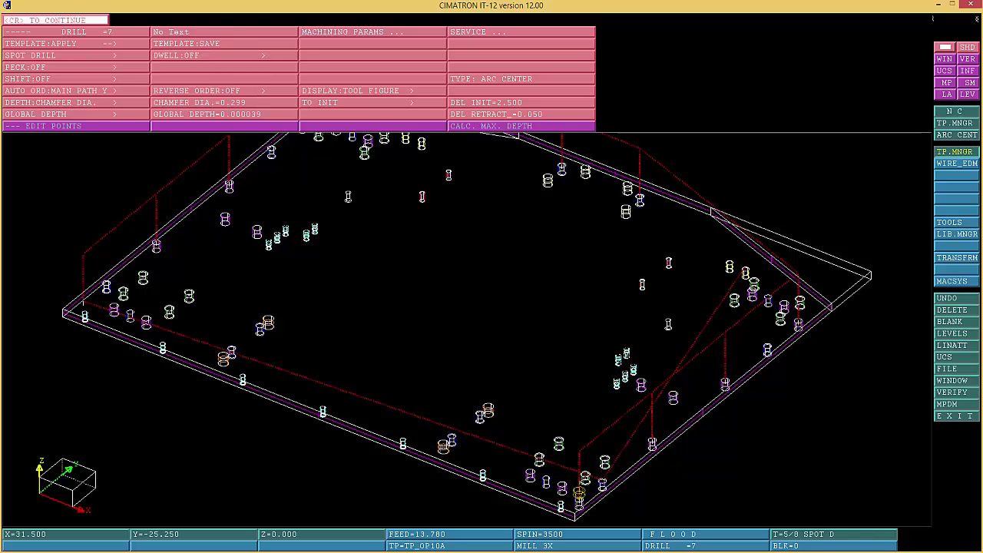
click(56, 20)
click(131, 20)
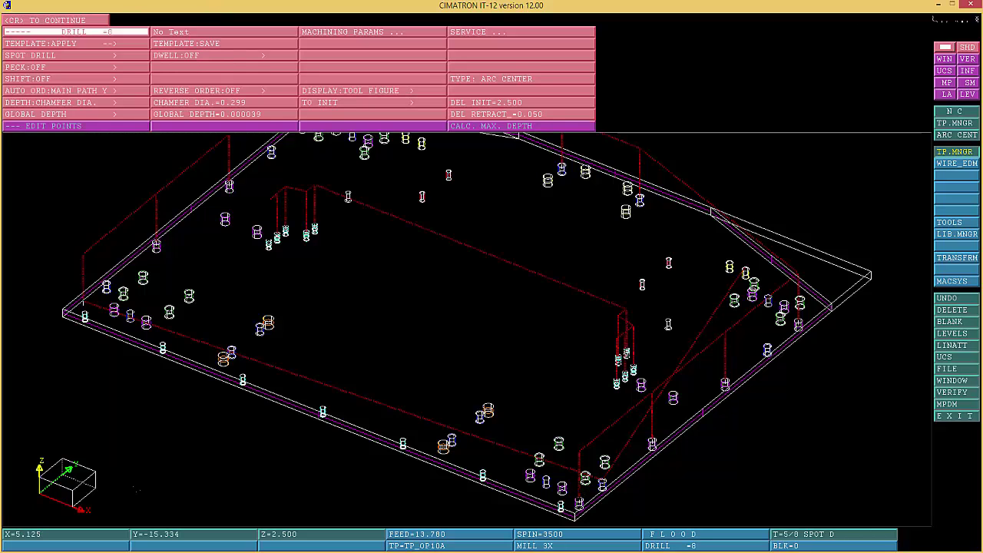
middle_click(115, 31)
Inspect the new spot drill moves up close at the five-hole cluster, and return to the full plate view
right_click(323, 162)
click(333, 187)
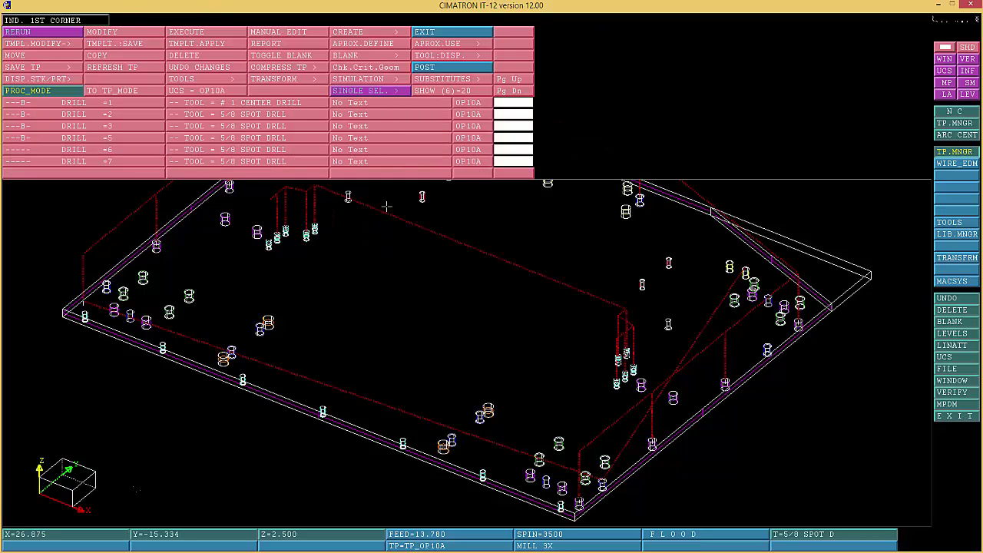
click(261, 254)
click(325, 213)
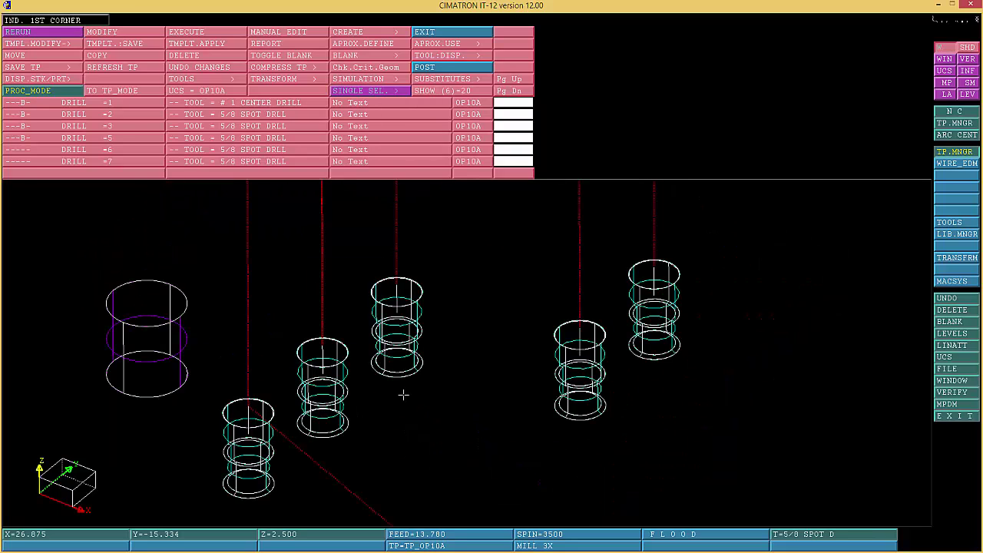
right_click(402, 394)
click(421, 467)
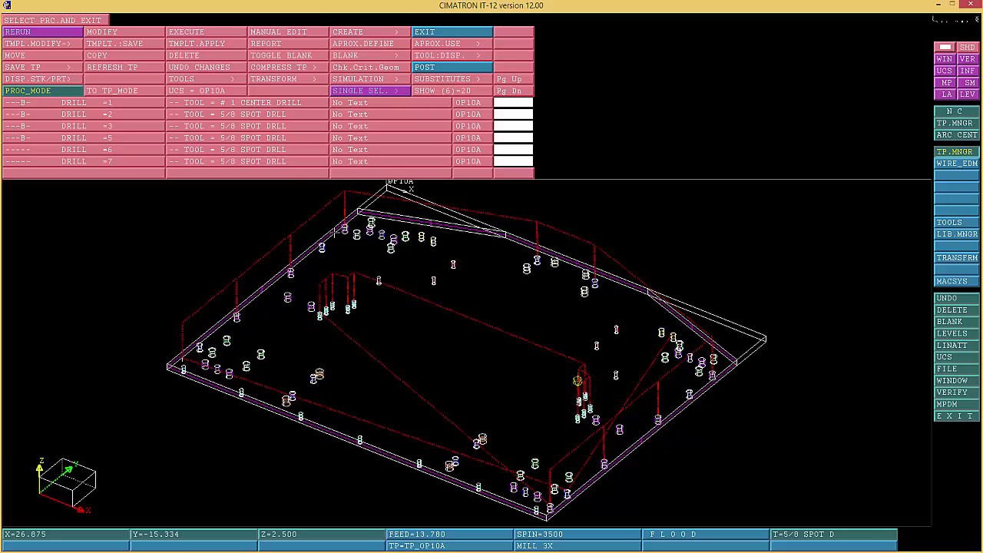
Blank the toolpaths of procedures DRILL 6 and DRILL 7 and exit the toolpath manager
click(246, 149)
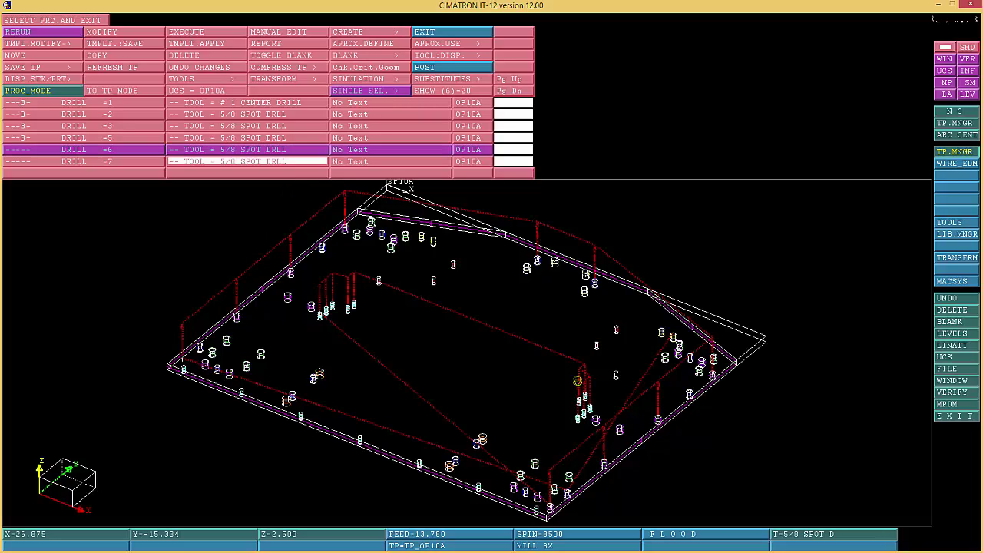
click(246, 161)
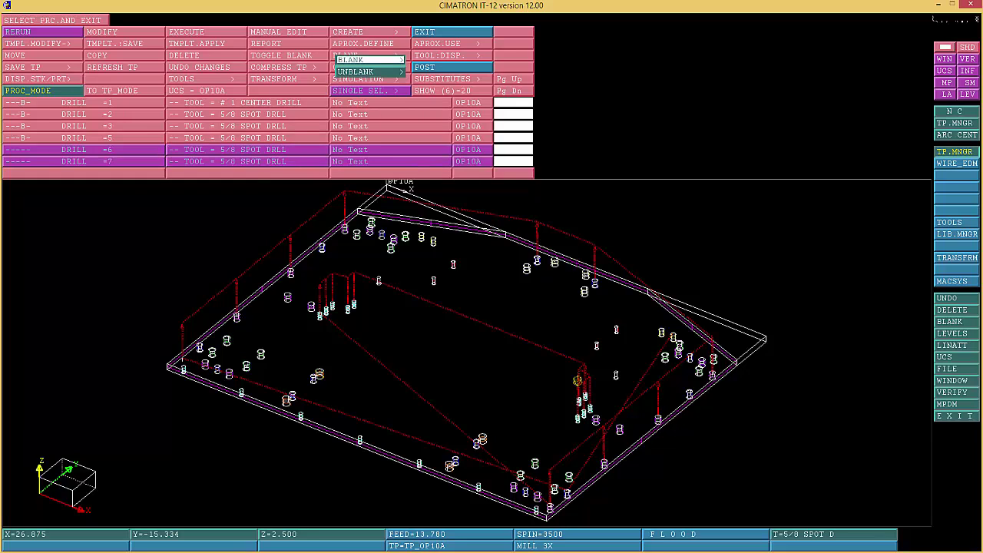
click(369, 56)
click(452, 31)
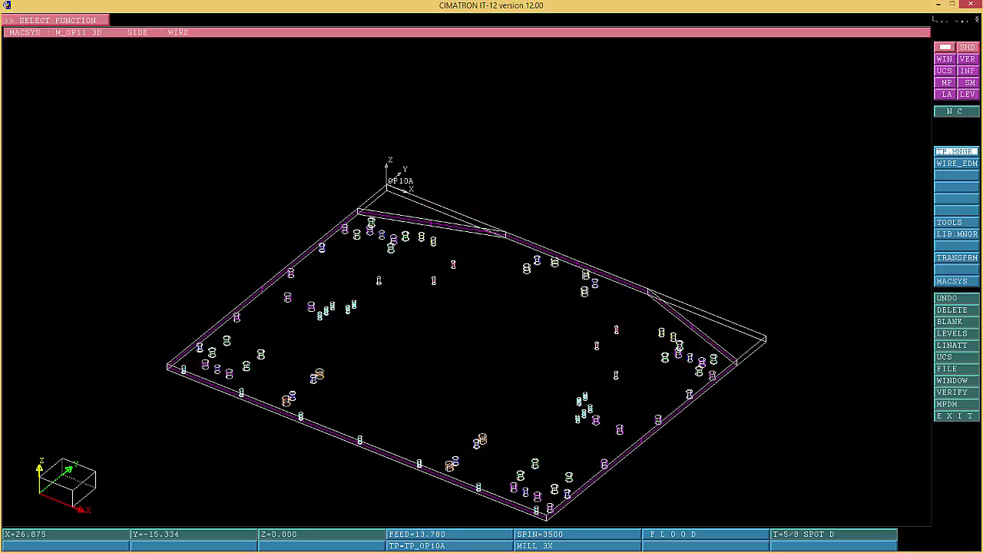
Save the part file under its existing name, 10-3-65-010-video-one.pfm
click(911, 224)
right_click(956, 153)
click(876, 223)
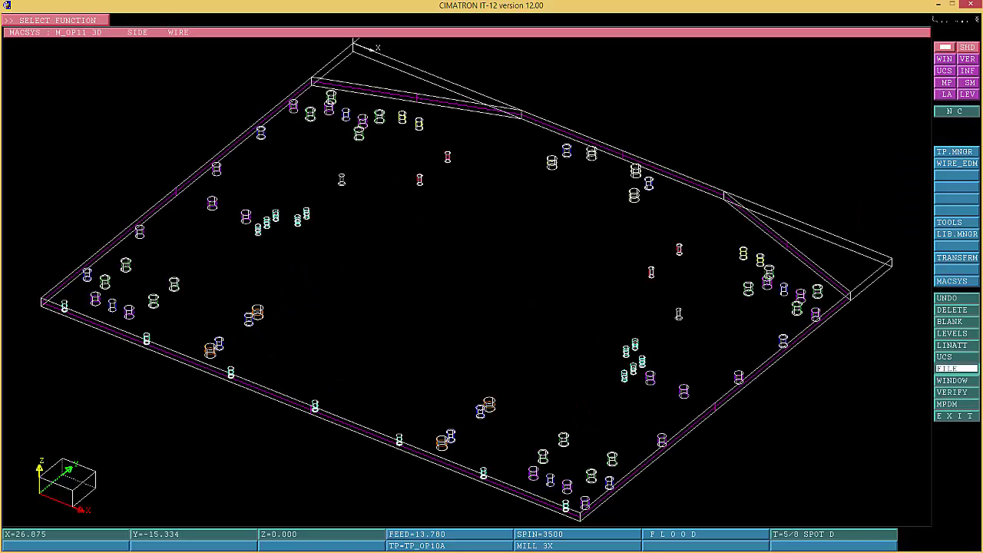
click(953, 369)
click(137, 19)
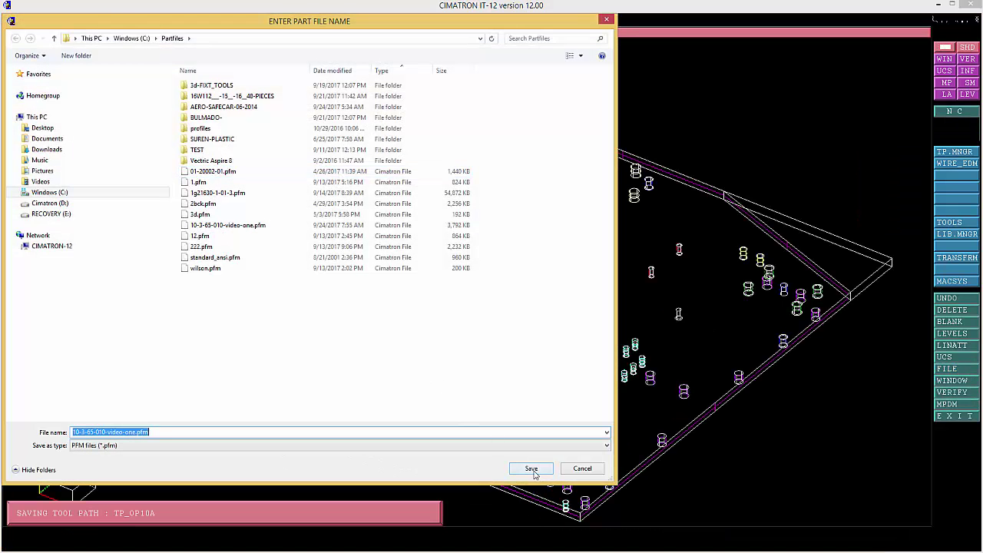
click(531, 469)
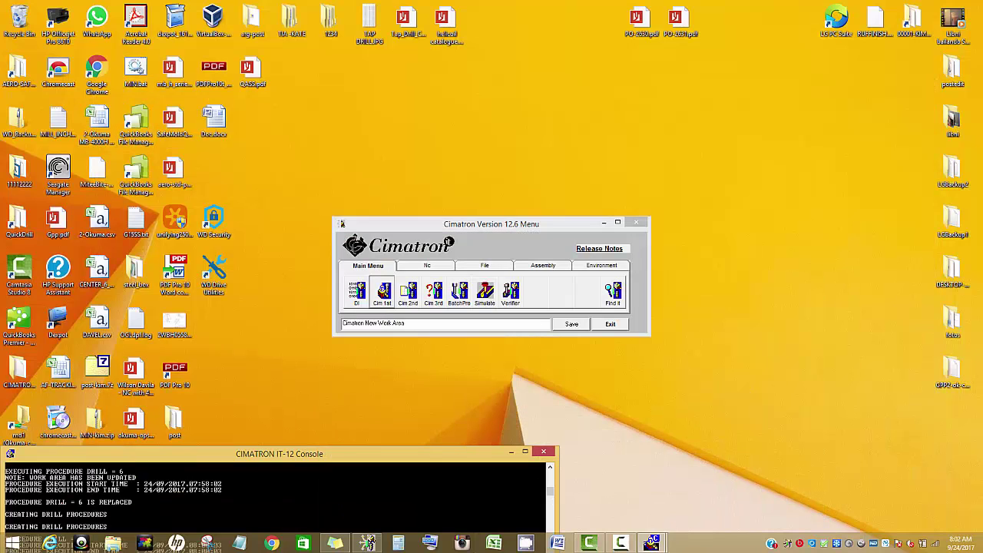
click(652, 543)
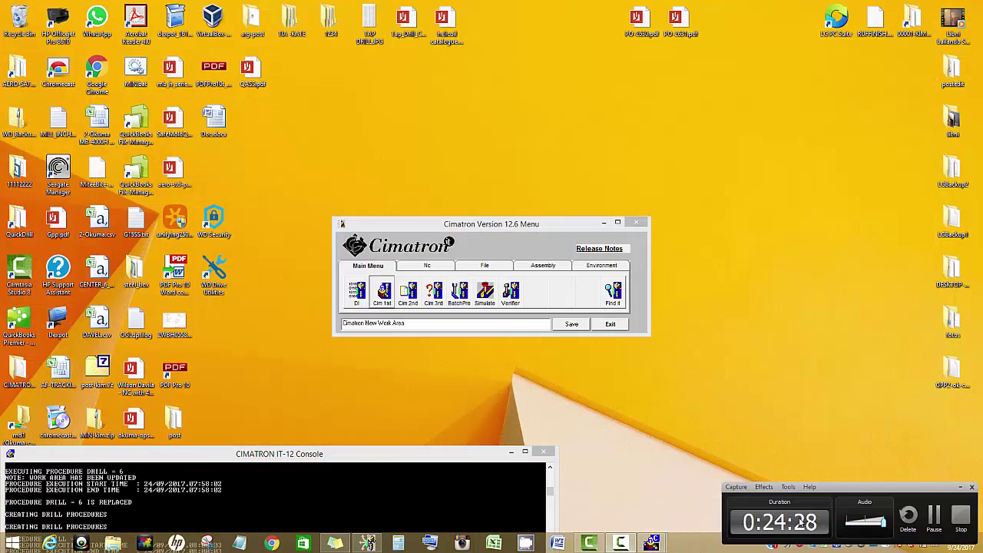